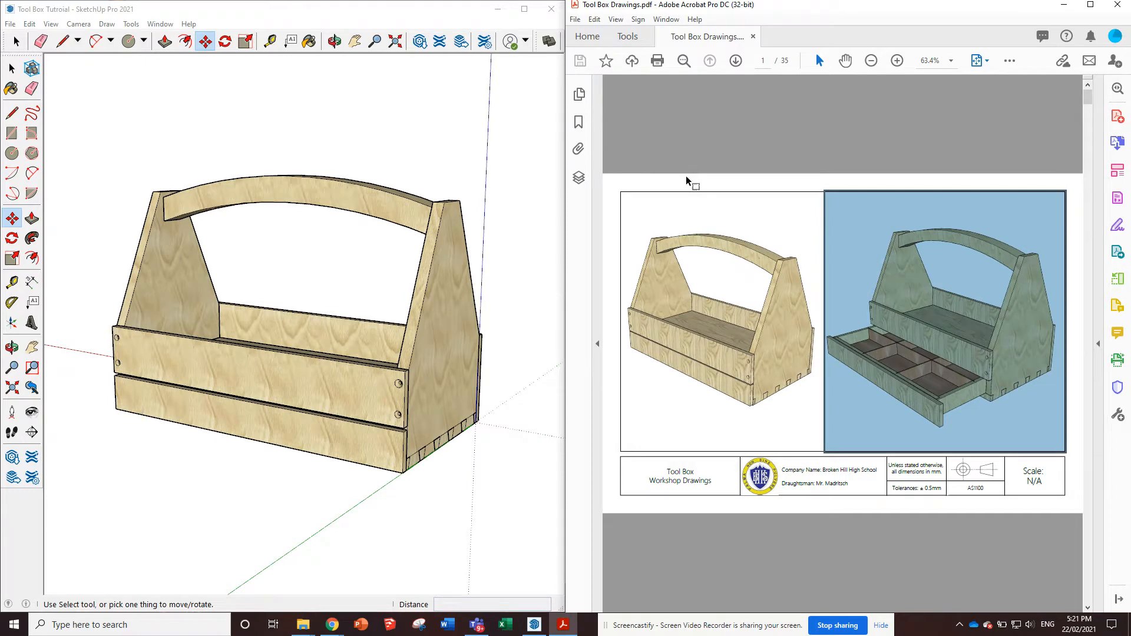
click(686, 179)
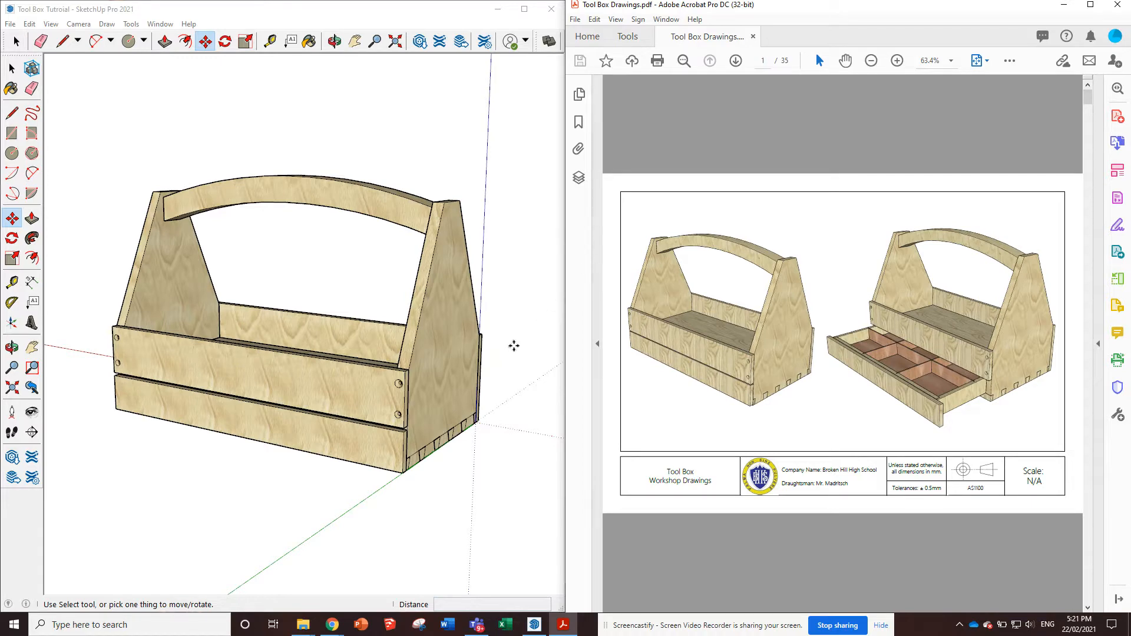
click(230, 15)
mouse_move(308, 286)
middle_down()
mouse_move(353, 280)
mouse_move(401, 295)
mouse_move(425, 323)
middle_up()
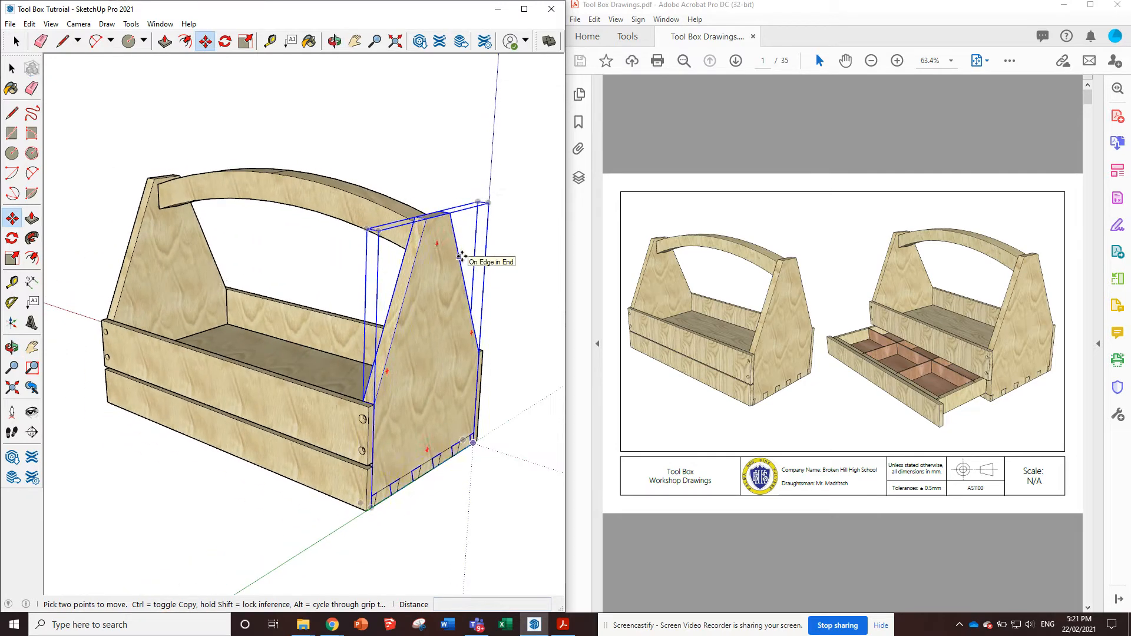
middle_drag(462, 256, 182, 283)
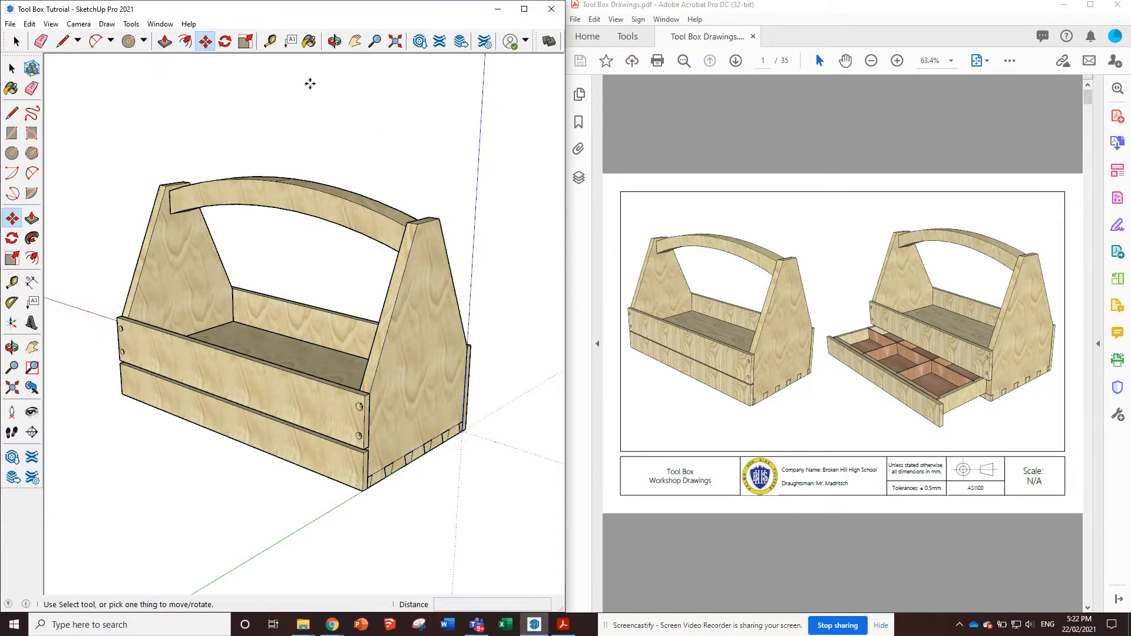
Collapse the materials browser and show the scene manager for the tool box model
click(309, 40)
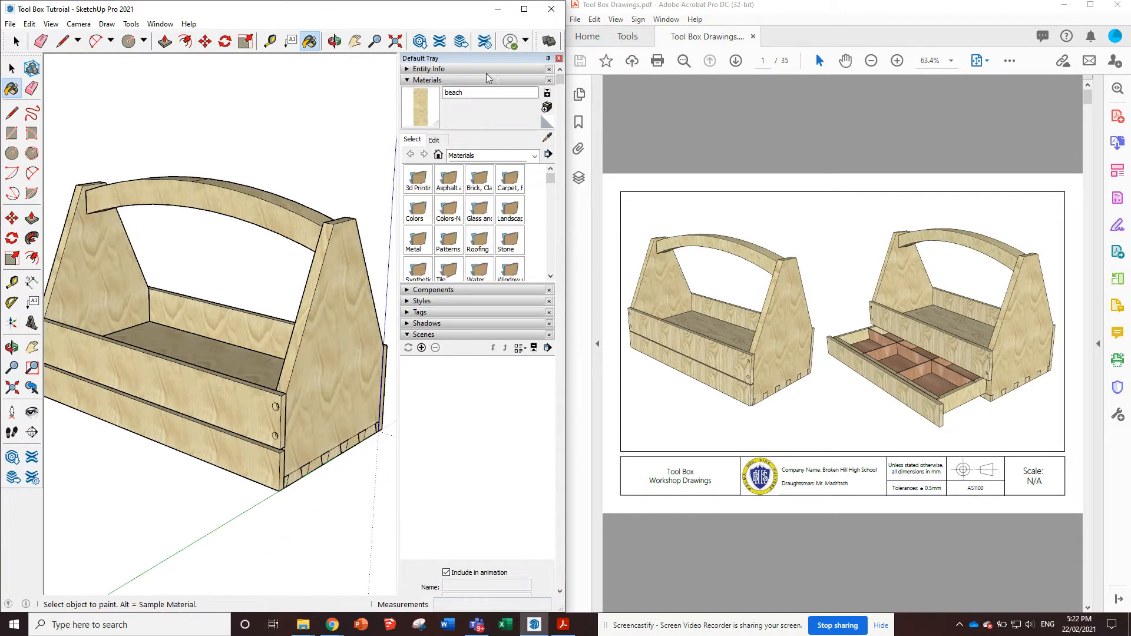
click(411, 82)
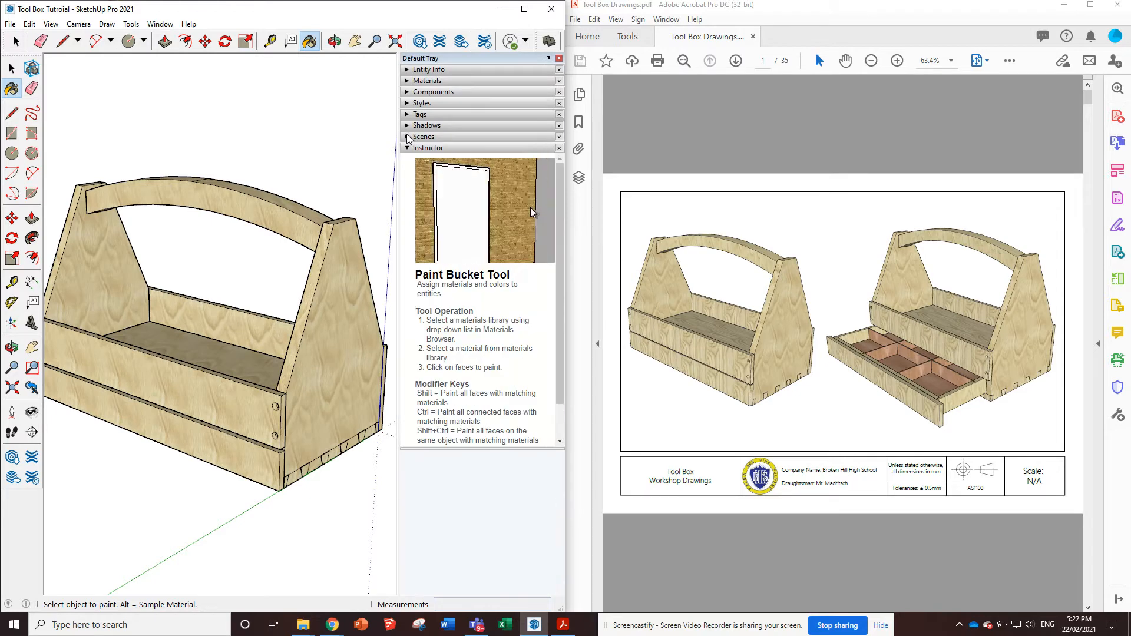
click(409, 505)
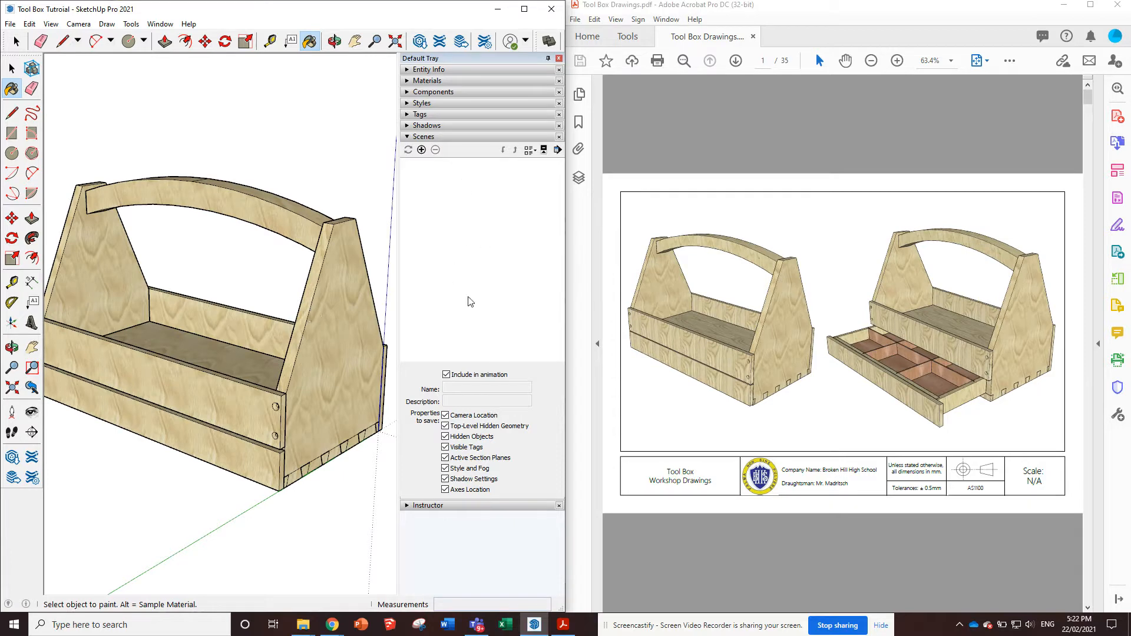
Frame the closed tool box in a three-quarter view, save it as a new scene and name it Isometric View
scroll(254, 323, down, 5)
scroll(203, 310, up, 2)
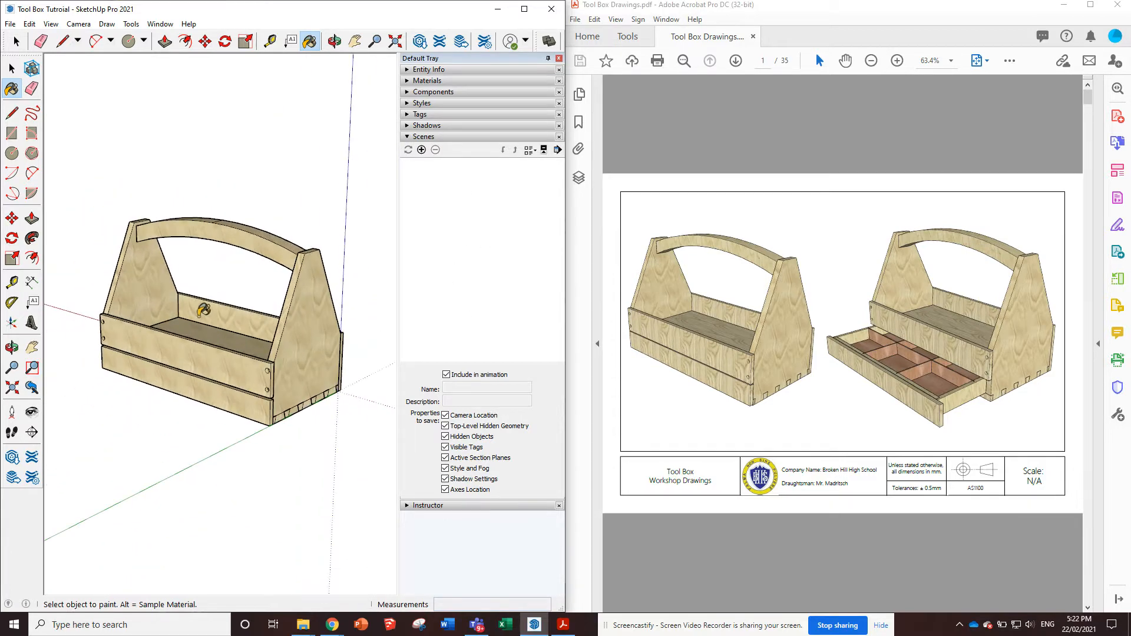
scroll(299, 360, up, 1)
scroll(310, 301, up, 1)
scroll(123, 248, up, 1)
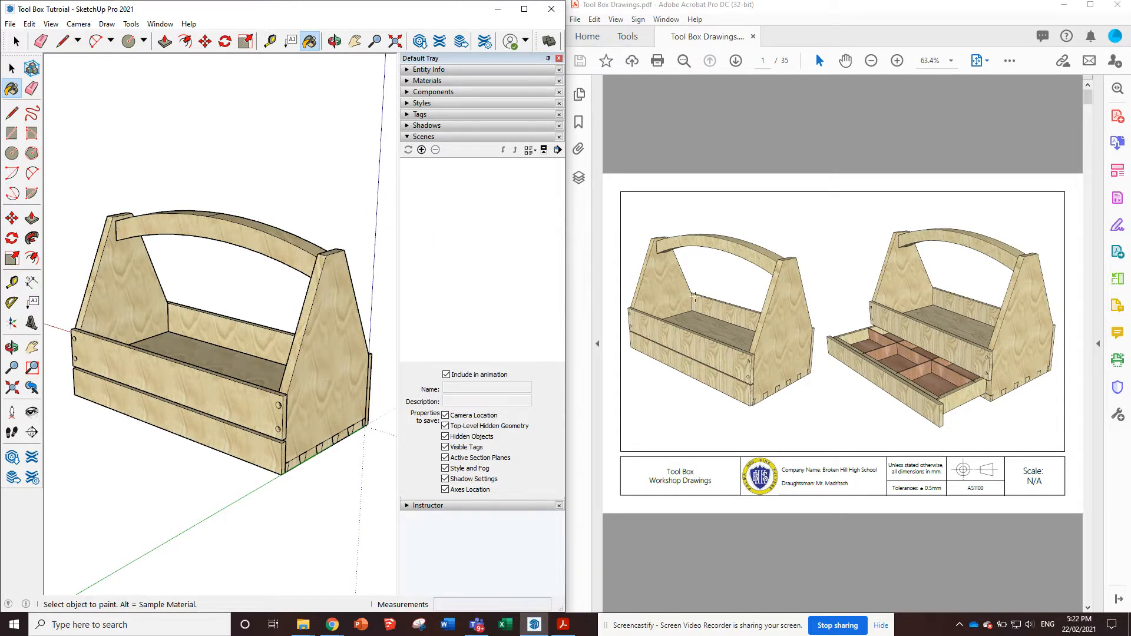
click(422, 149)
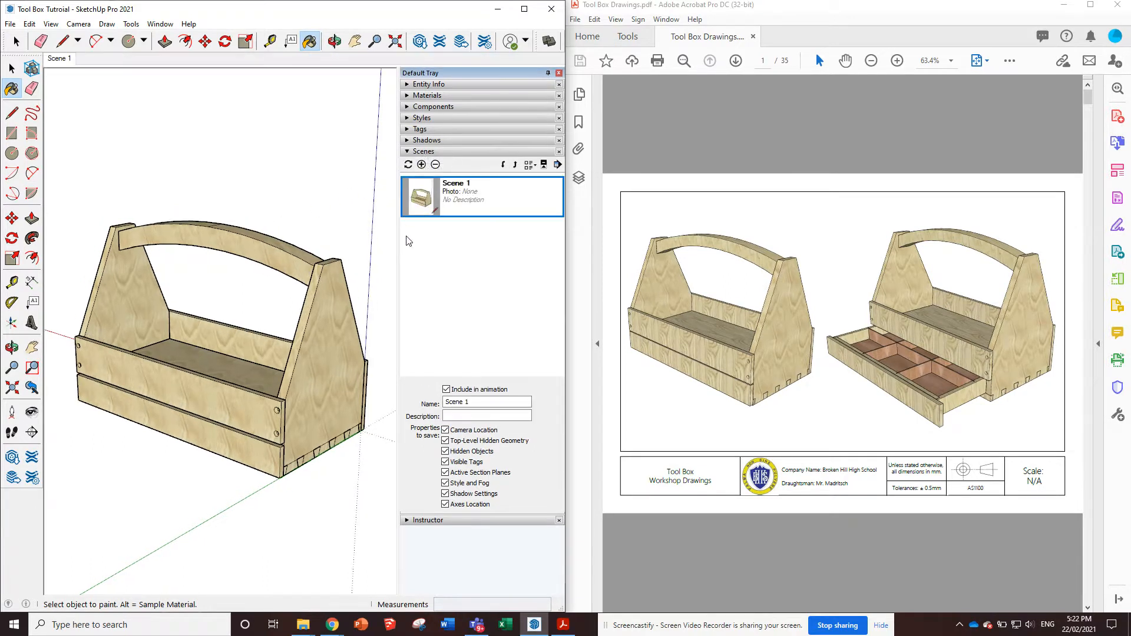
triple_click(458, 402)
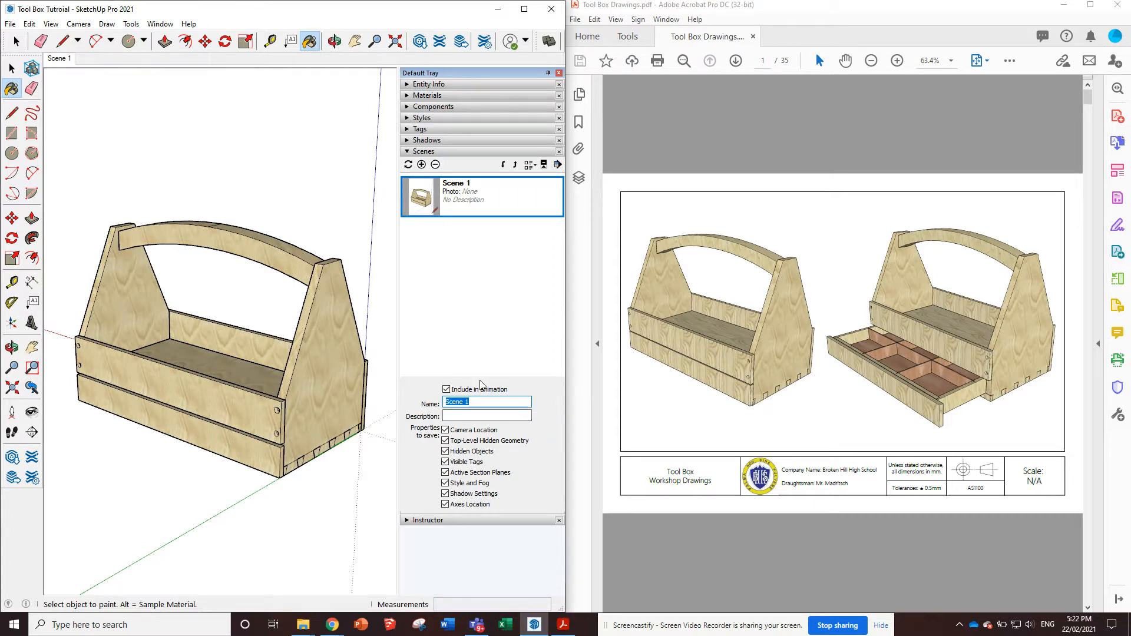
text(Isometric View)
key(Return)
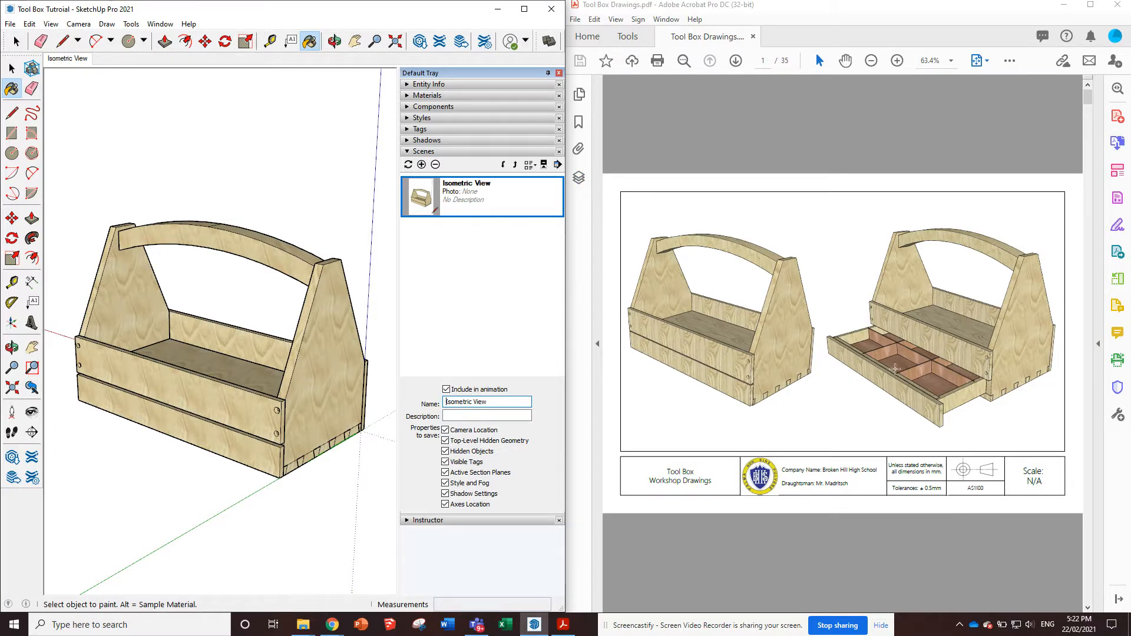
Slide the drawer about 194 mm out of the front of the tool box and save the open-drawer view as a second scene
scroll(233, 360, down, 2)
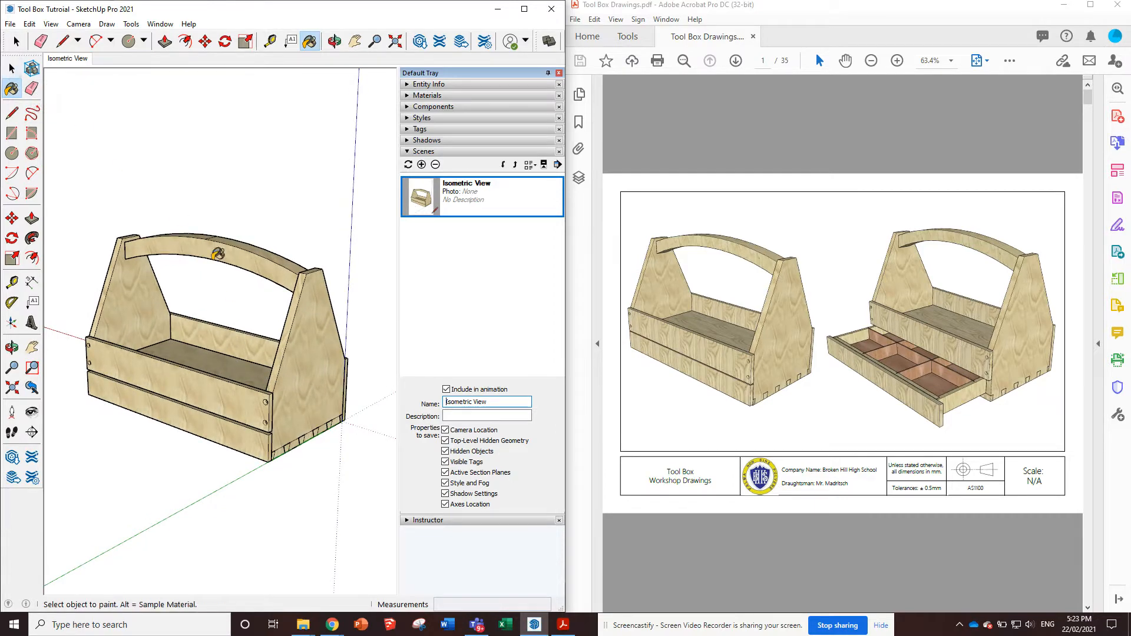
click(205, 42)
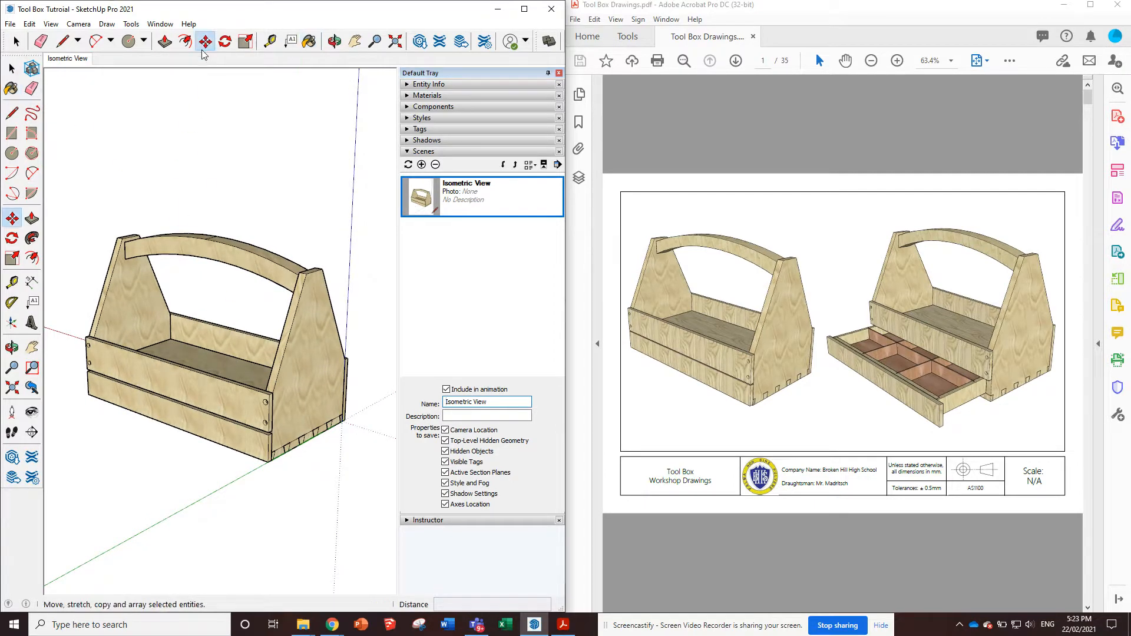
click(242, 439)
key(Escape)
click(220, 438)
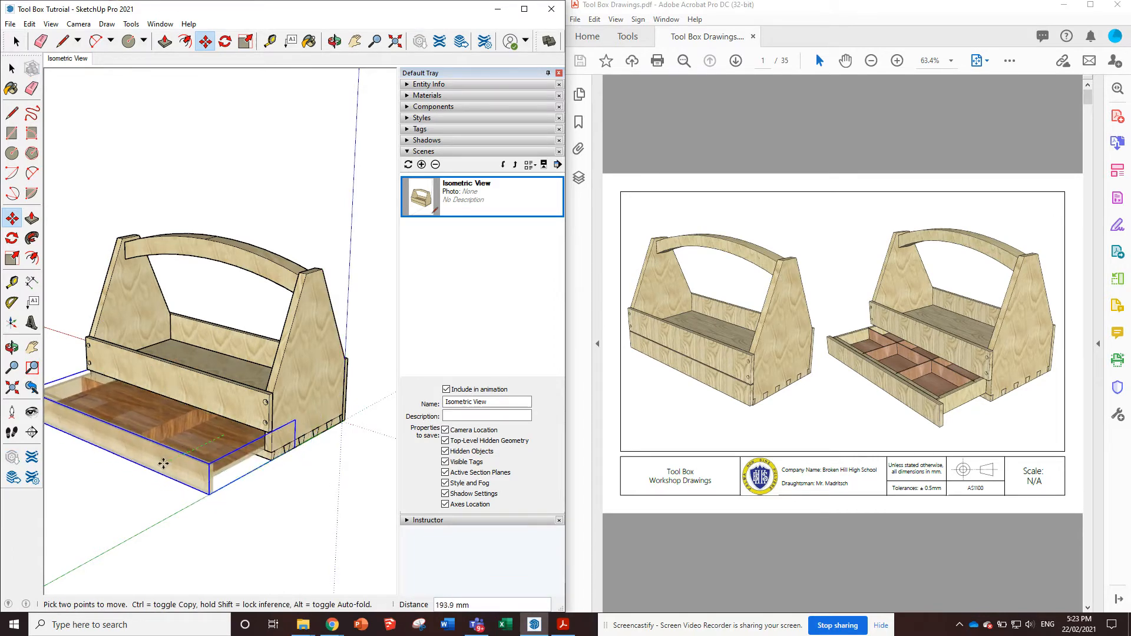
click(161, 465)
middle_drag(210, 576, 137, 404)
key(ctrl+t)
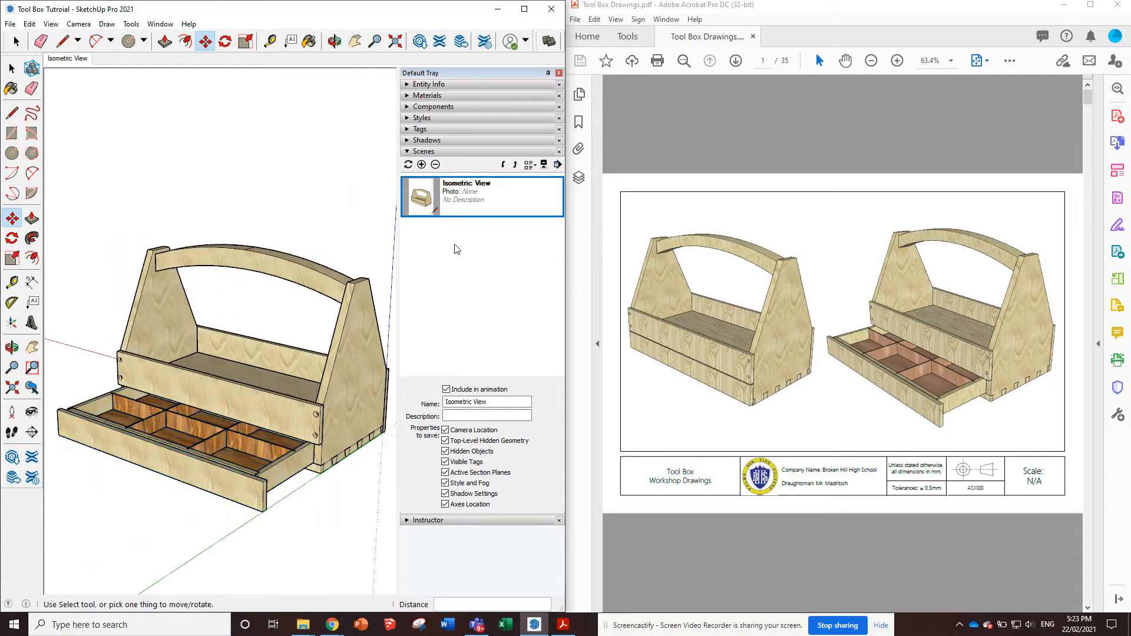
click(423, 165)
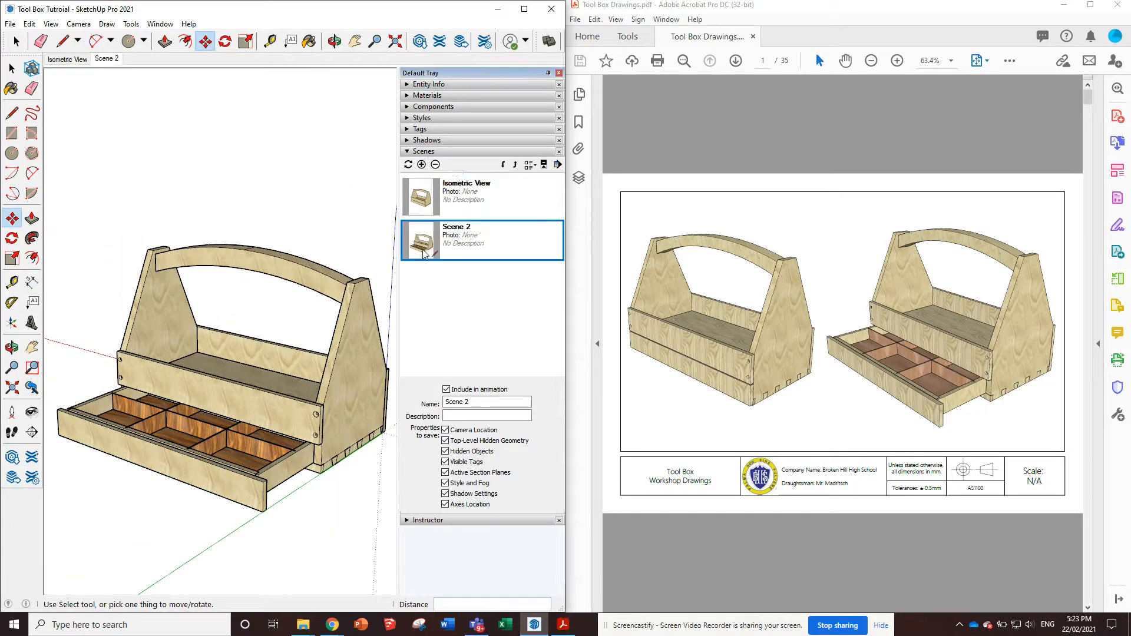
Return to the Isometric View scene and delete Scene 2
click(74, 59)
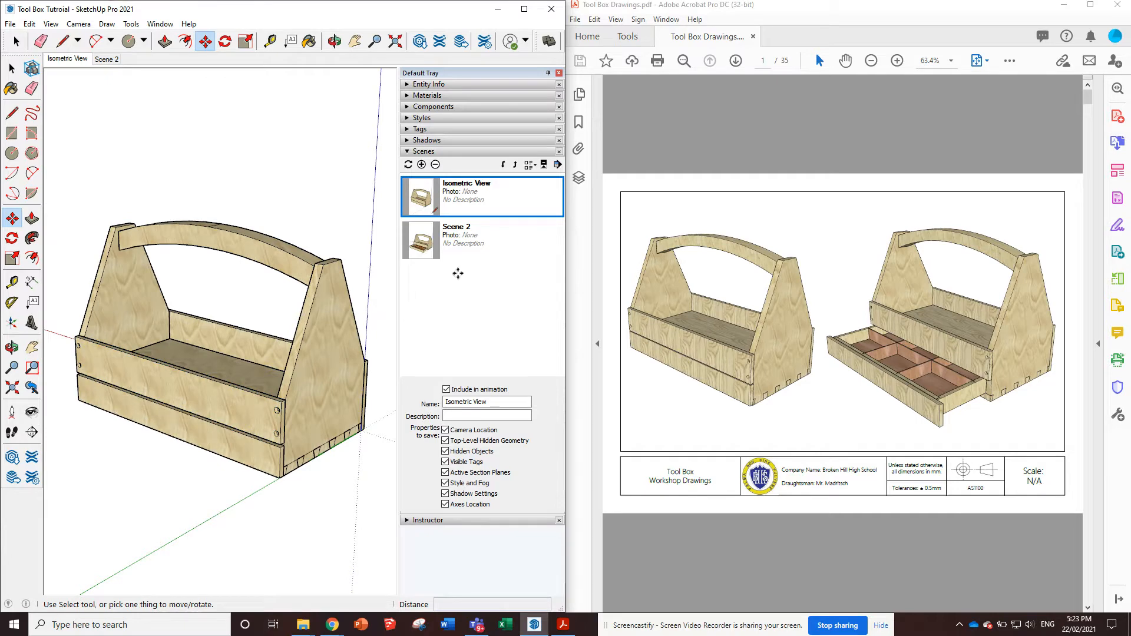
right_click(465, 243)
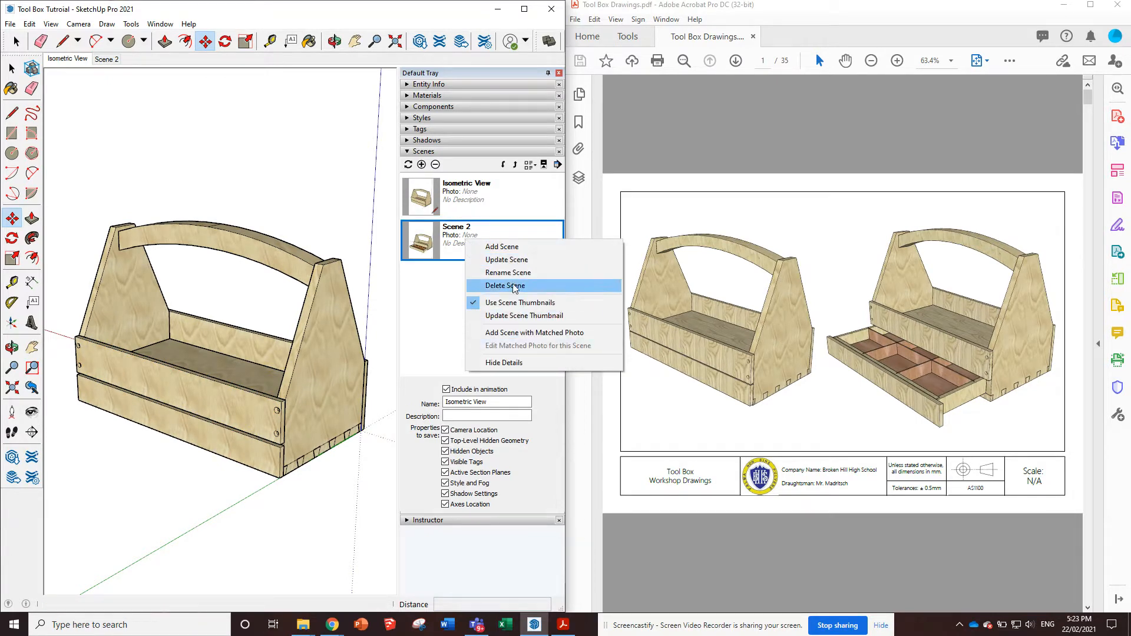
click(533, 287)
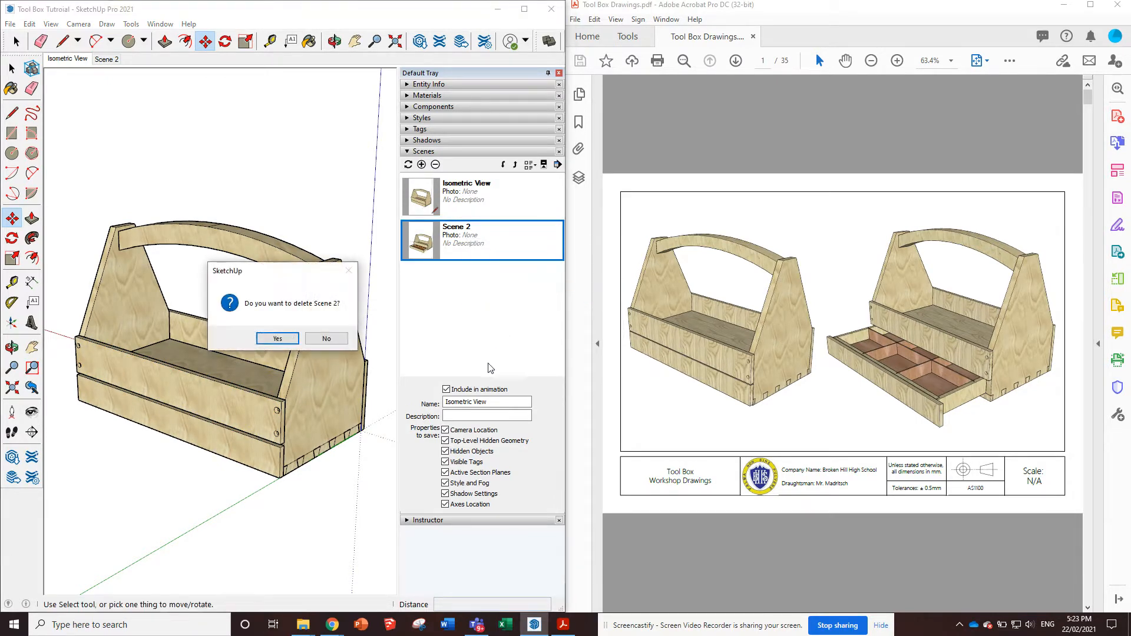
click(277, 339)
Copy the entire tool box 500 mm forward along the green axis from its lower front corner
scroll(182, 343, down, 1)
scroll(283, 313, down, 2)
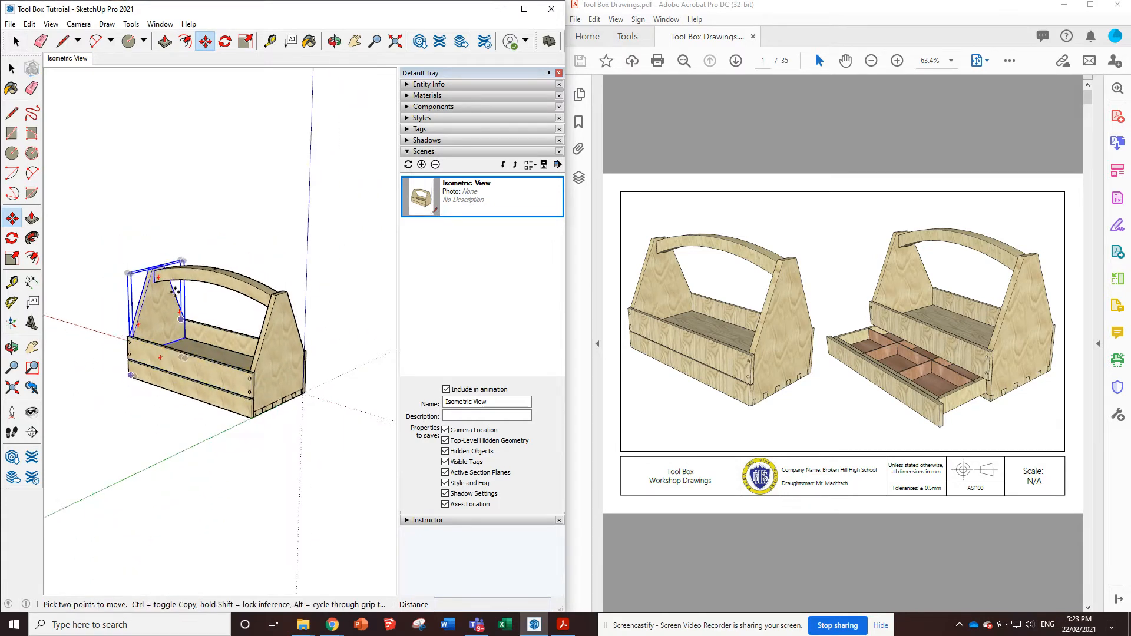
scroll(192, 279, up, 3)
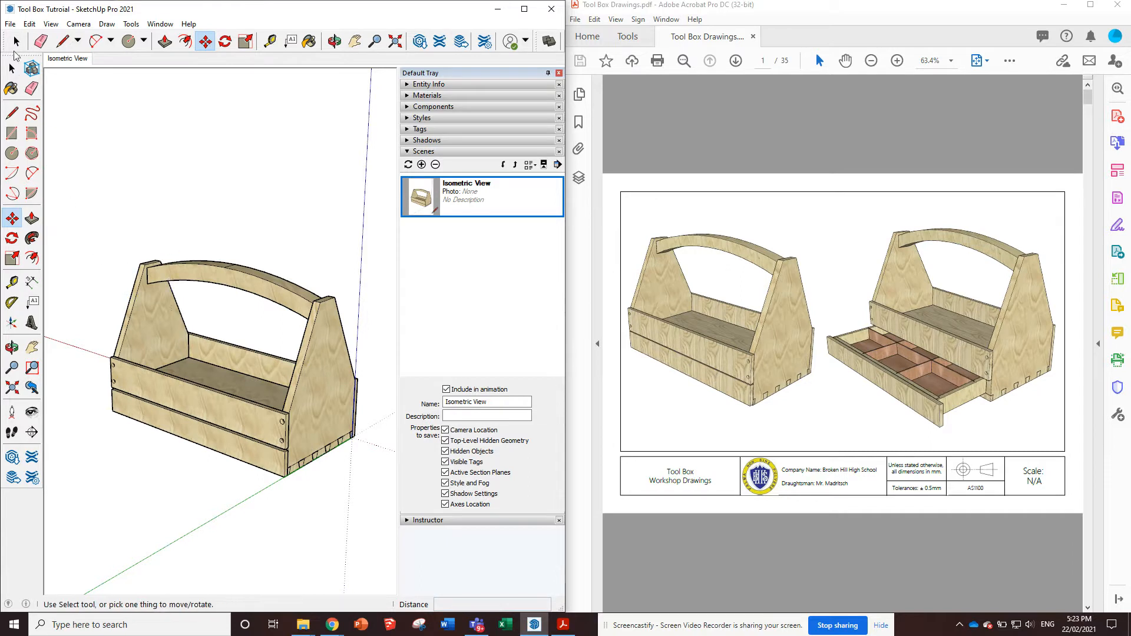
click(16, 43)
drag(87, 232, 386, 510)
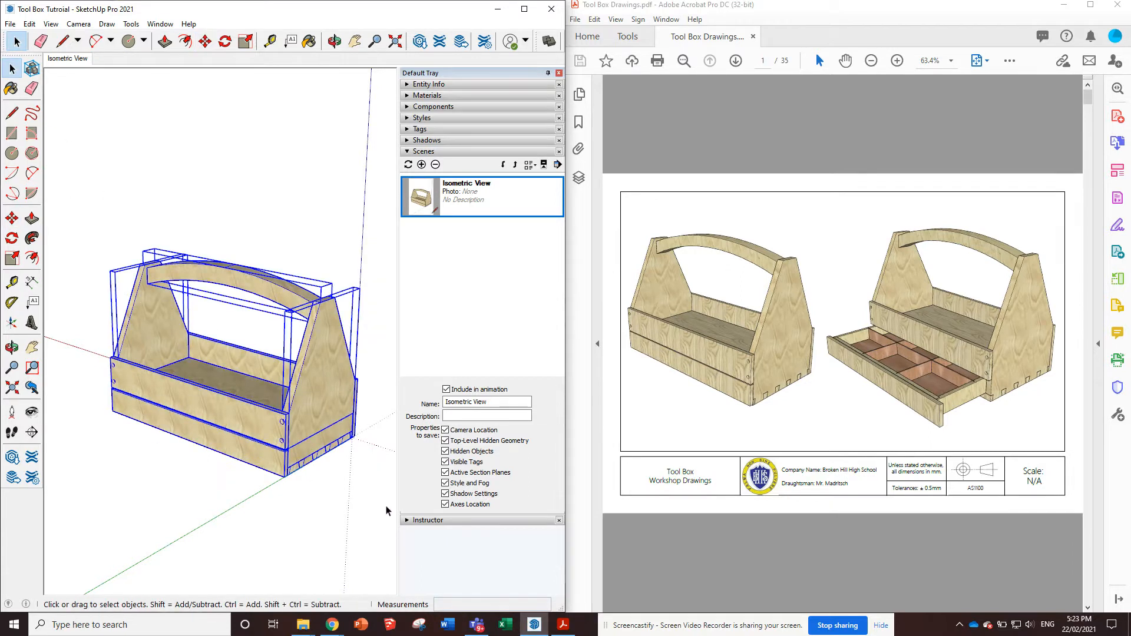
click(205, 41)
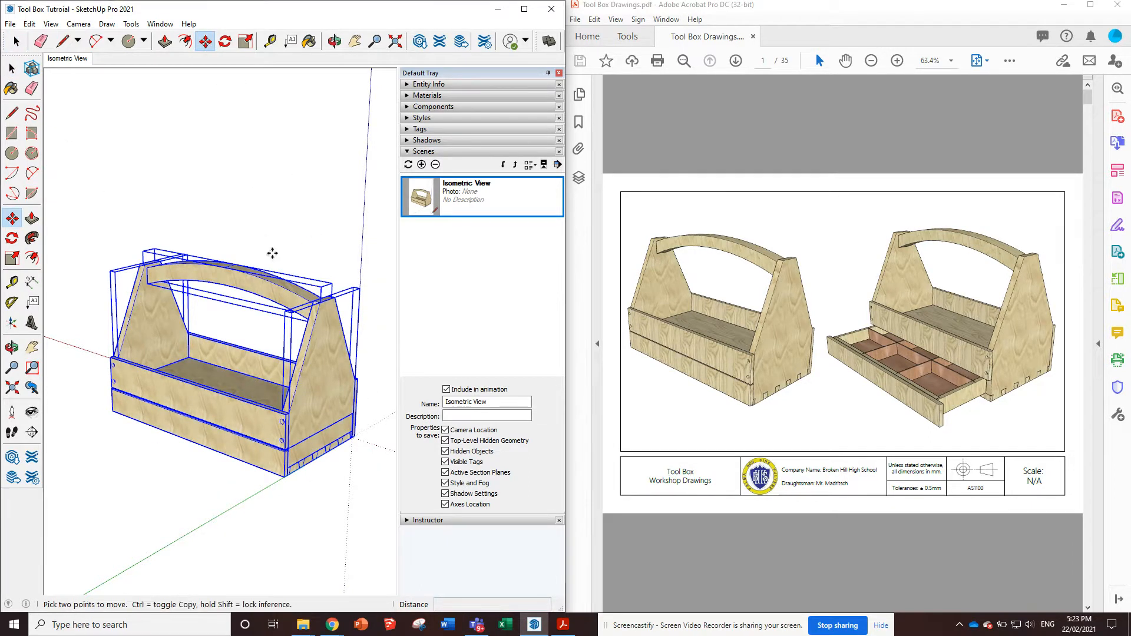
key(ctrl)
click(285, 476)
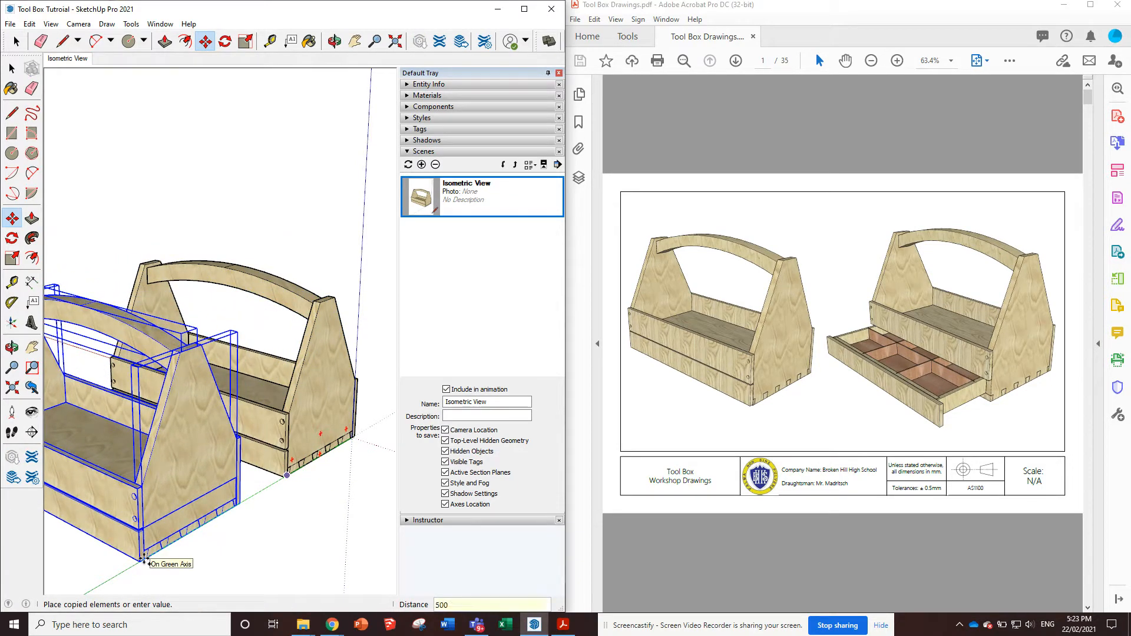
key(Return)
Hide all parts of the original tool box standing at the origin, leaving the copy shown
middle_drag(317, 392, 136, 380)
middle_drag(239, 380, 307, 361)
middle_drag(168, 399, 413, 365)
middle_drag(325, 305, 271, 315)
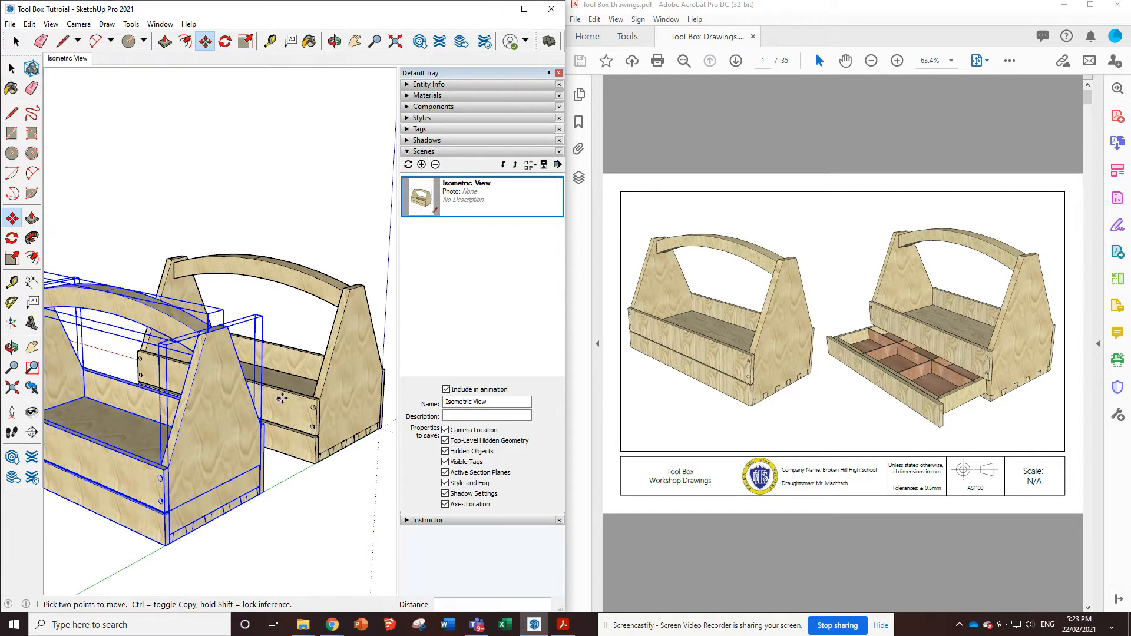
middle_drag(342, 310, 84, 428)
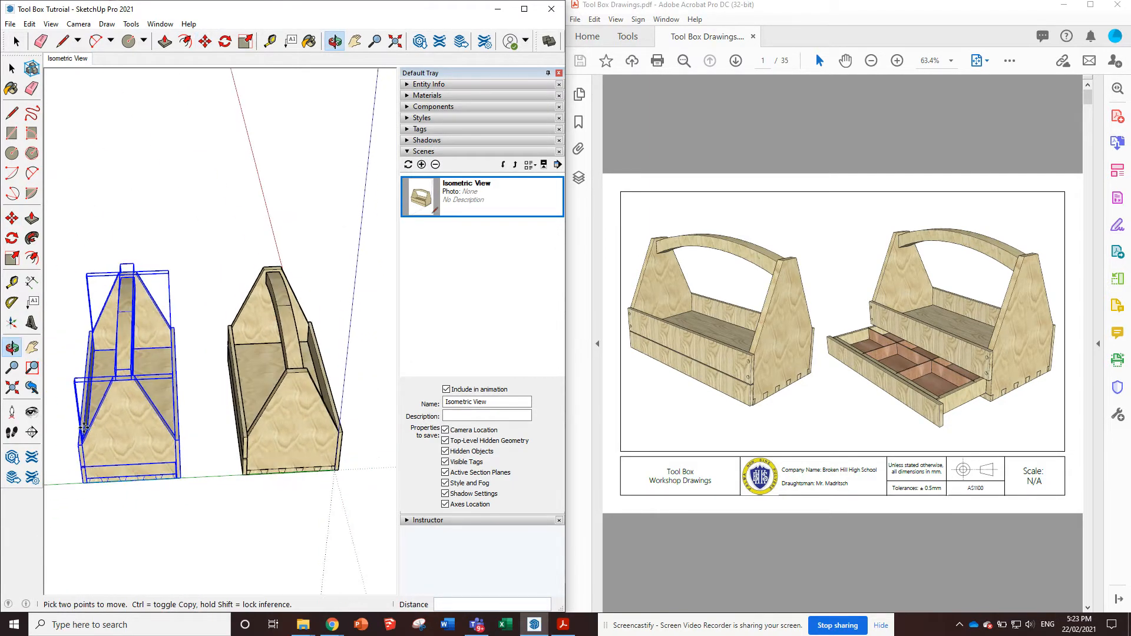
click(12, 69)
middle_drag(260, 273, 229, 234)
drag(205, 225, 363, 508)
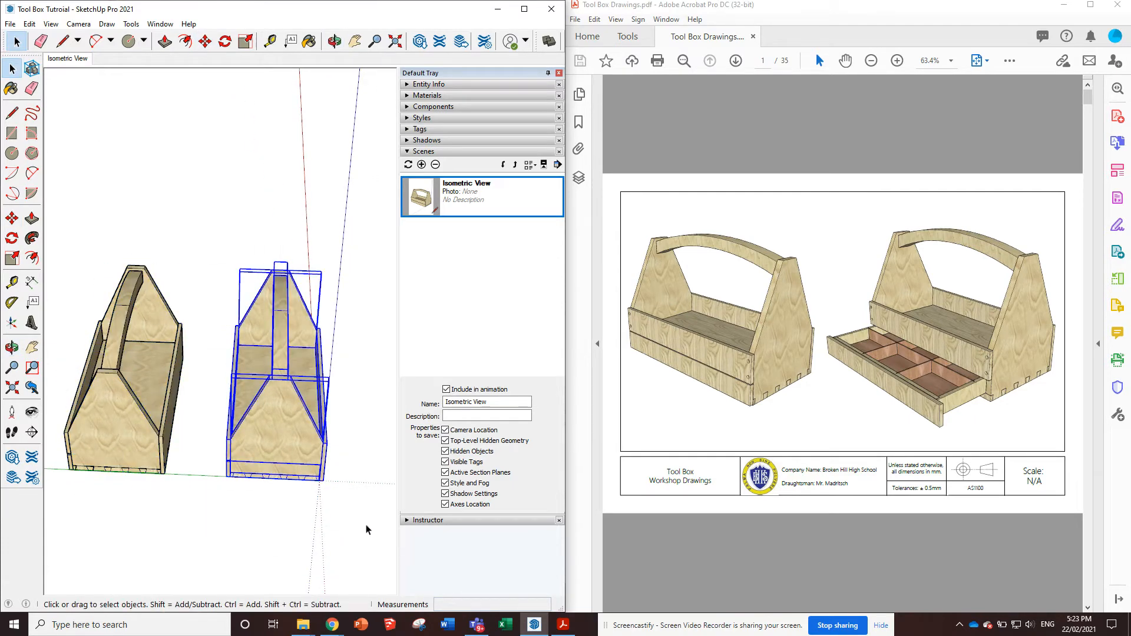
right_click(289, 434)
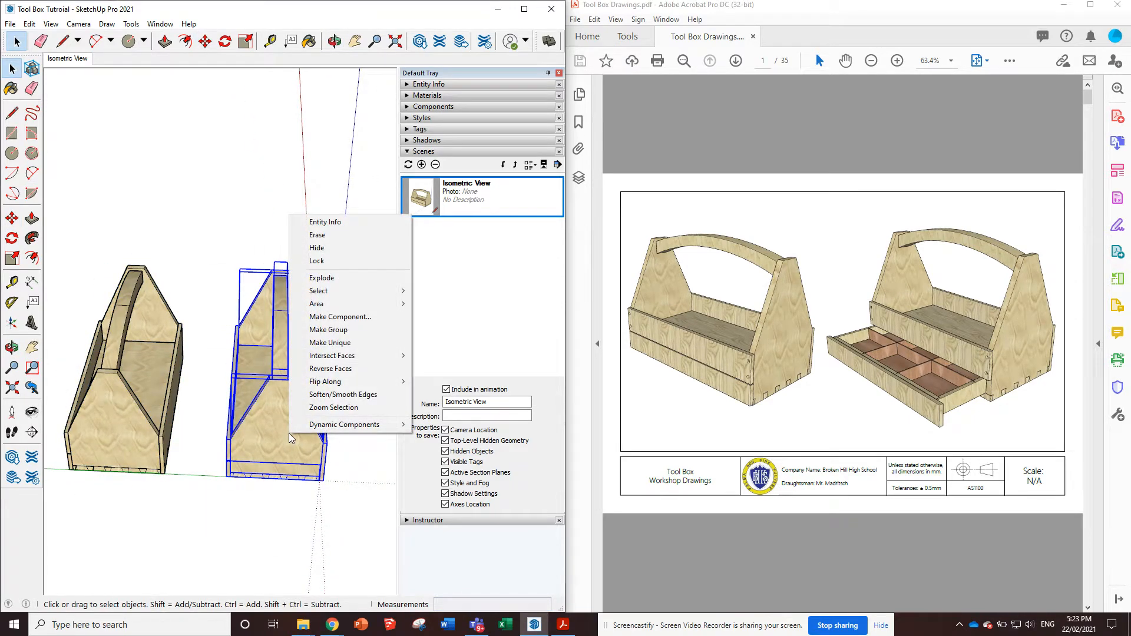
click(322, 249)
Turn on the display of hidden geometry in the model
middle_drag(322, 249, 323, 364)
scroll(353, 394, down, 1)
scroll(233, 406, up, 3)
scroll(248, 405, down, 2)
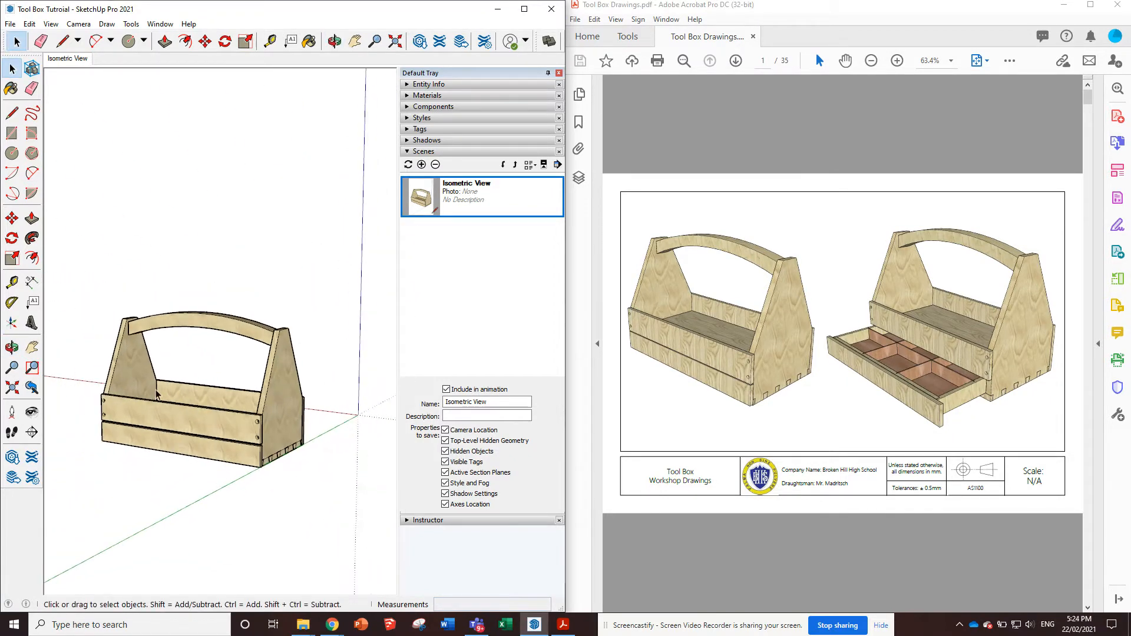
scroll(139, 389, up, 2)
middle_drag(199, 395, 203, 371)
click(29, 24)
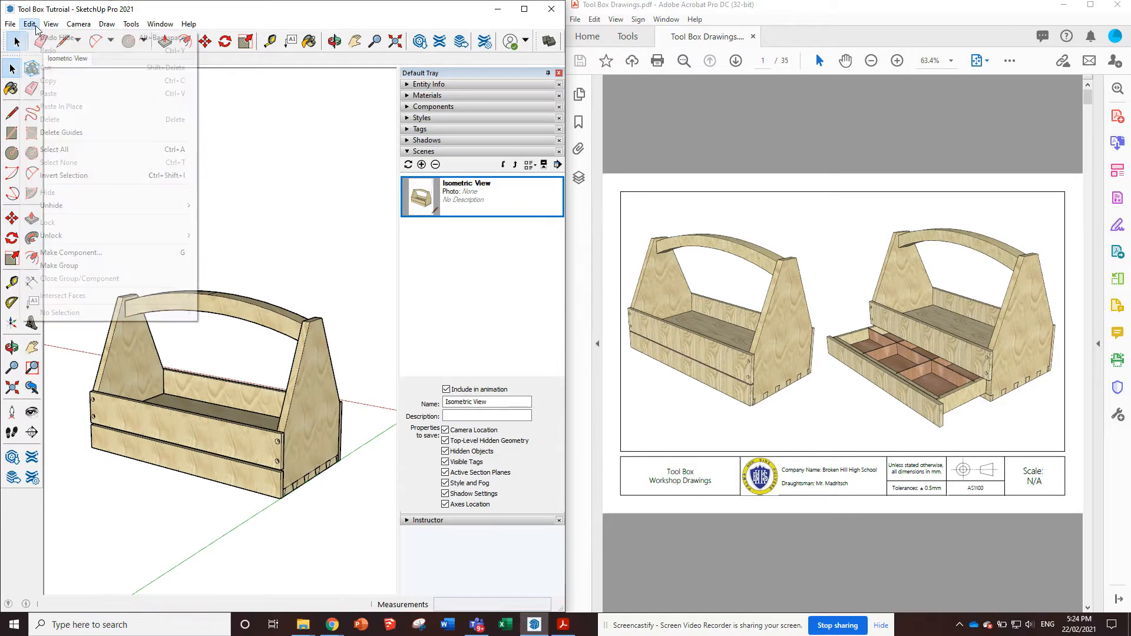
mouse_move(51, 23)
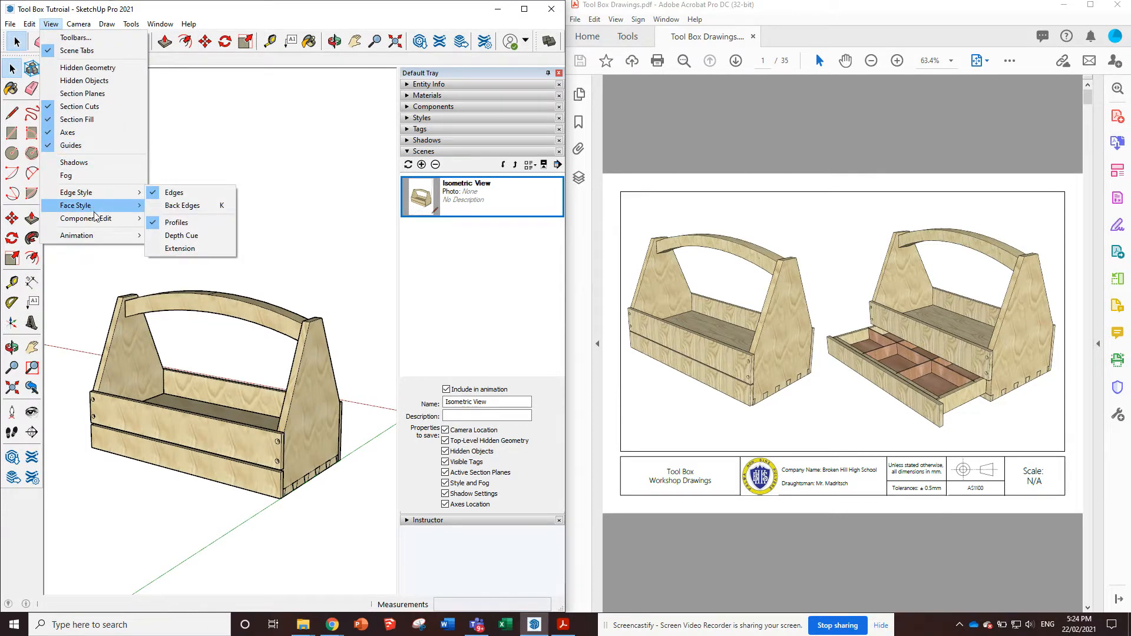
click(98, 70)
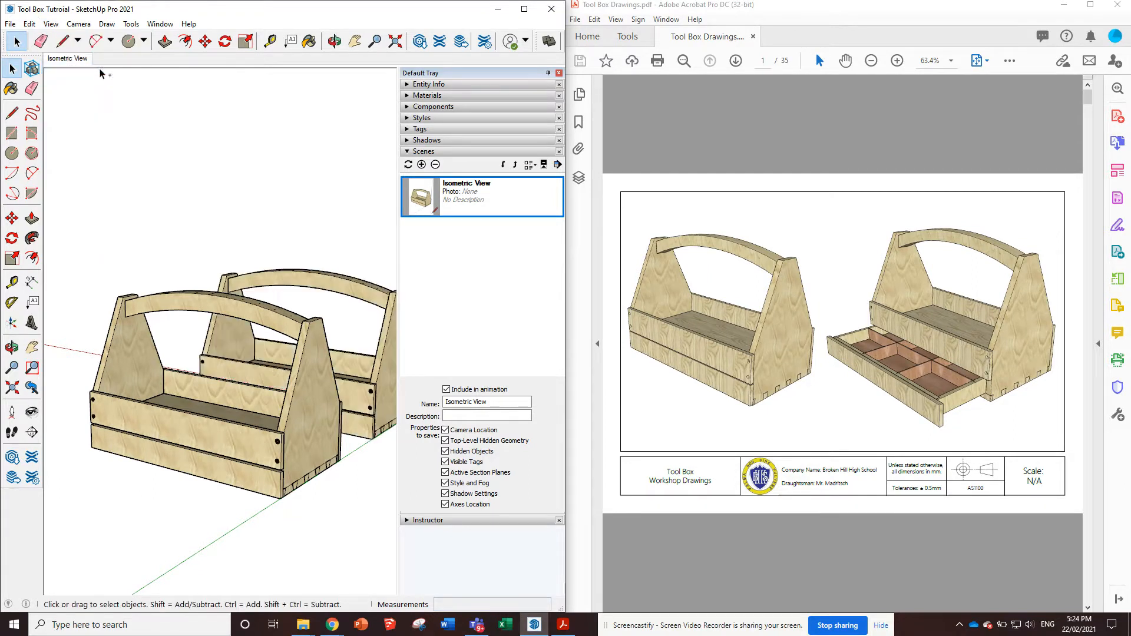
Switch the display from hidden geometry to hidden objects and check the hidden original tool box
click(52, 24)
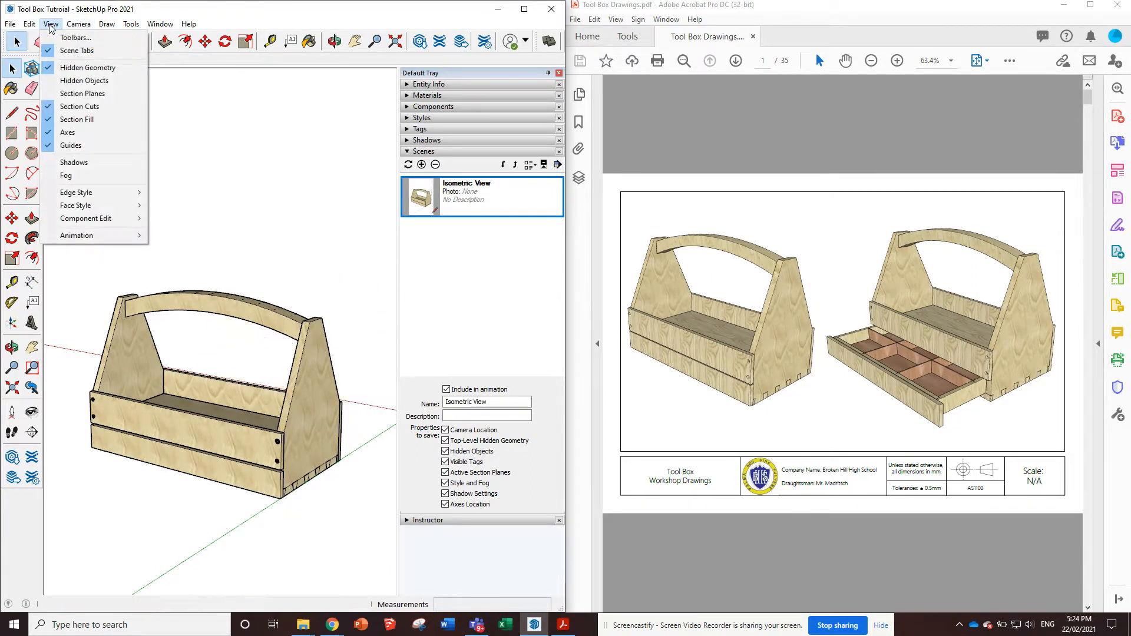
click(86, 82)
middle_drag(174, 225, 329, 420)
middle_drag(351, 358, 330, 359)
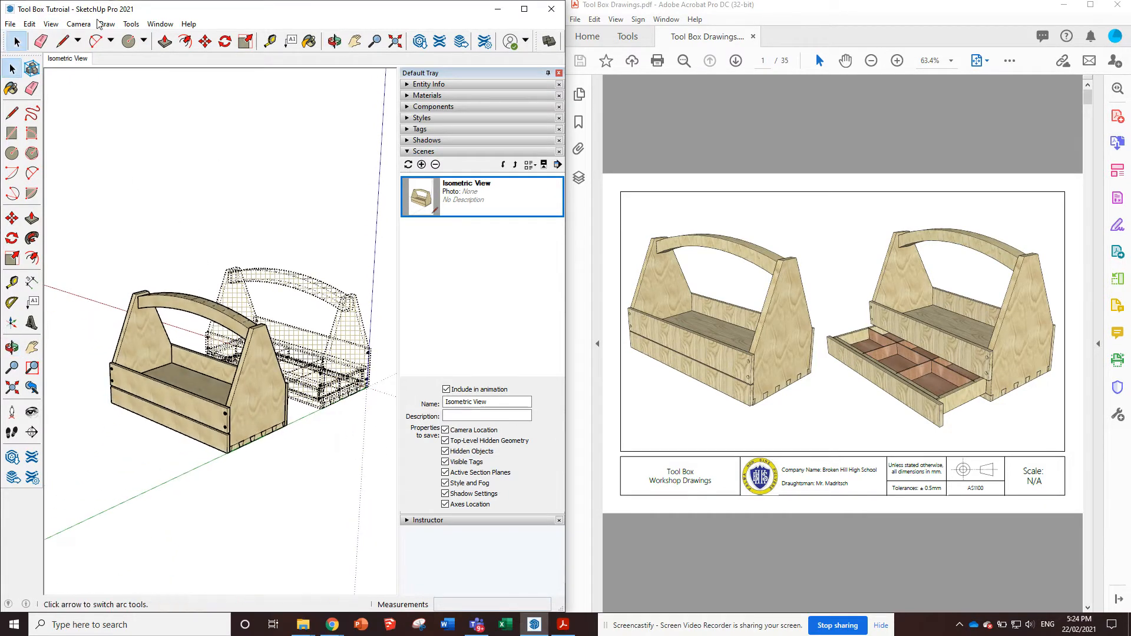
Turn off the display of hidden objects in the model
click(50, 24)
click(66, 51)
click(51, 24)
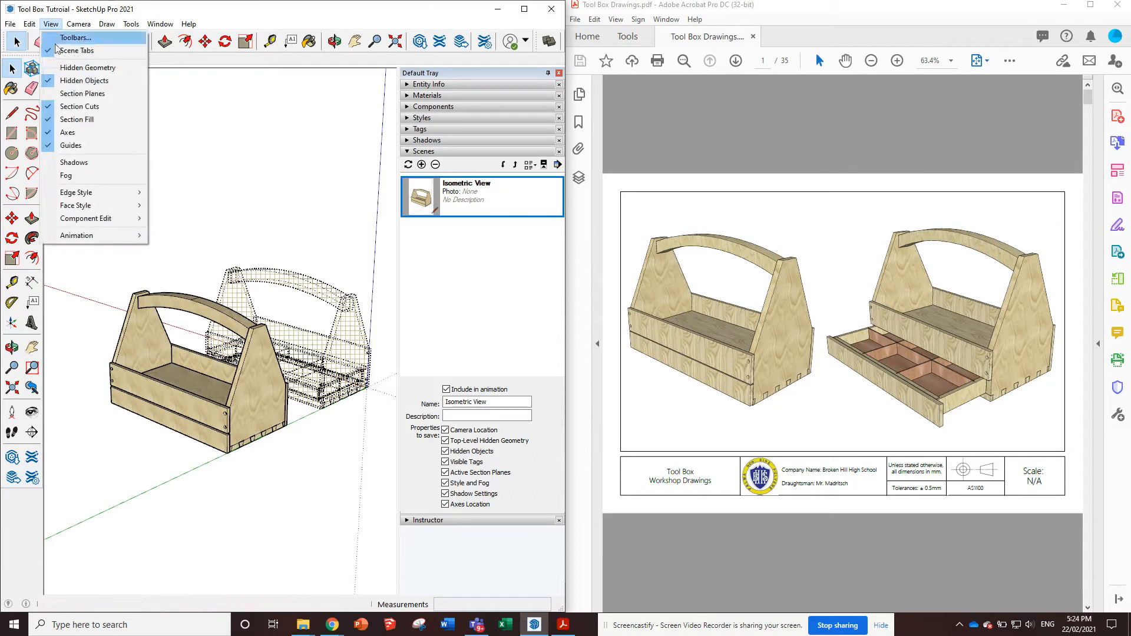
click(85, 80)
Move the tool box's drawer about 226 mm forward along the green axis so that it is open
scroll(198, 409, up, 3)
scroll(171, 356, down, 2)
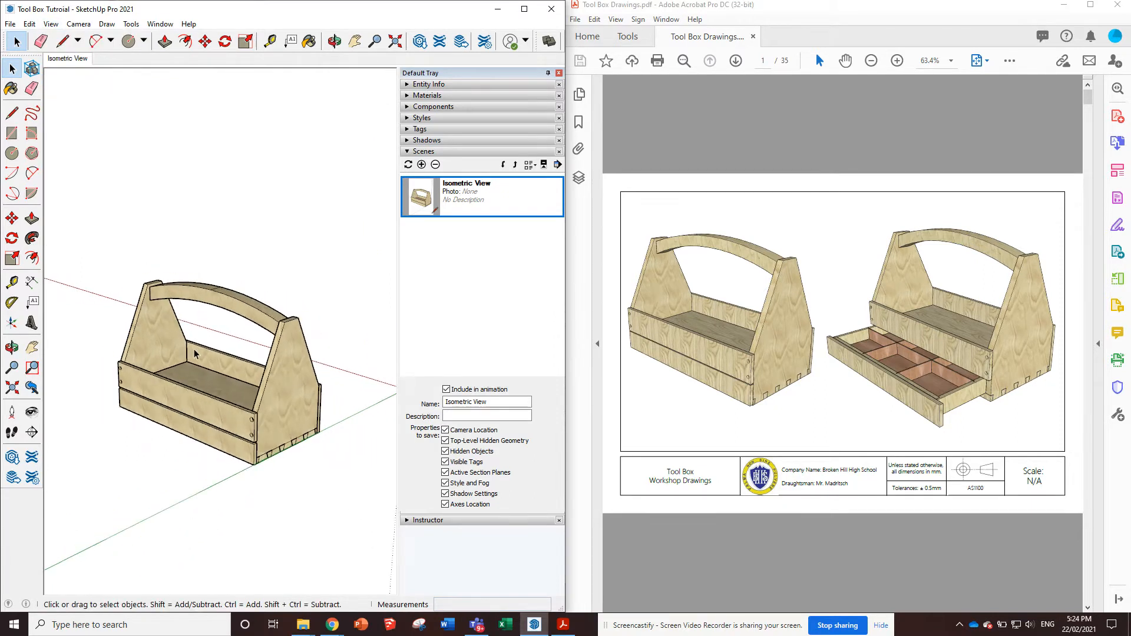
middle_drag(203, 355, 209, 386)
scroll(208, 391, up, 3)
click(245, 470)
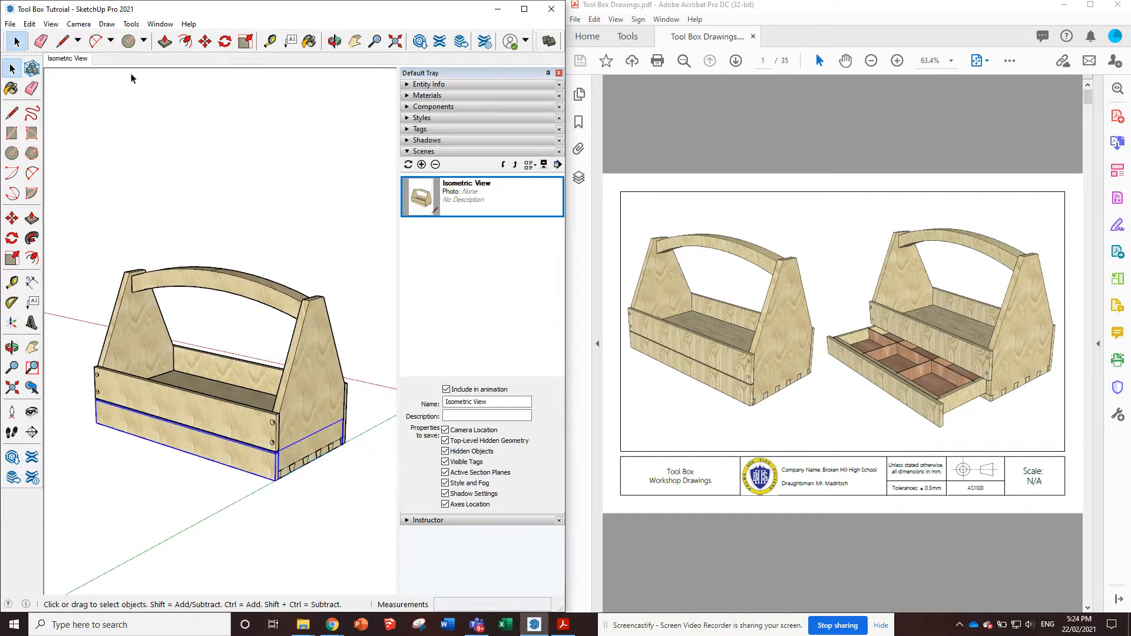
click(206, 40)
click(235, 461)
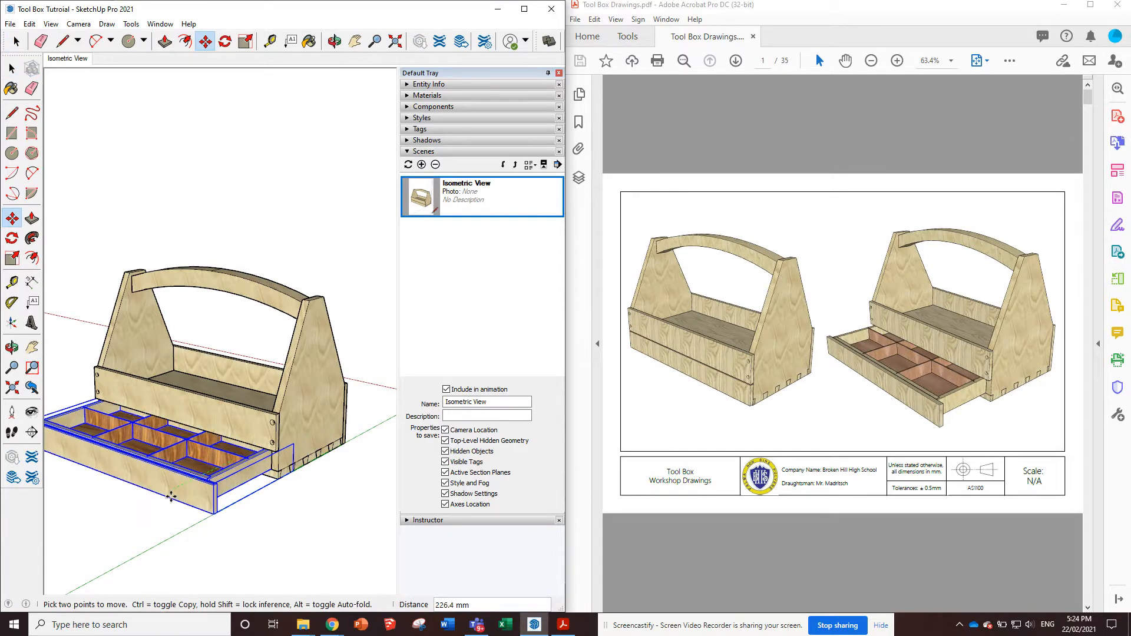
click(171, 496)
Add a new scene showing the whole tool box with its drawer open and nothing selected
mouse_move(227, 355)
middle_down()
mouse_move(261, 409)
mouse_move(236, 387)
middle_up()
scroll(262, 409, down, 3)
scroll(261, 409, up, 3)
scroll(235, 387, down, 2)
scroll(234, 387, up, 2)
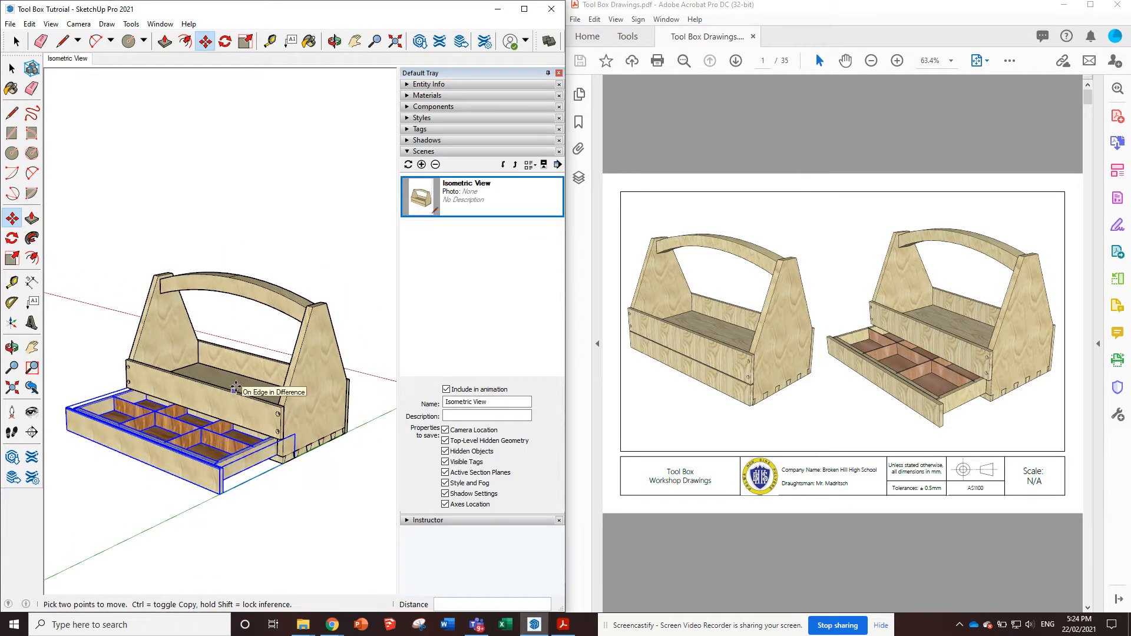
click(11, 69)
click(153, 242)
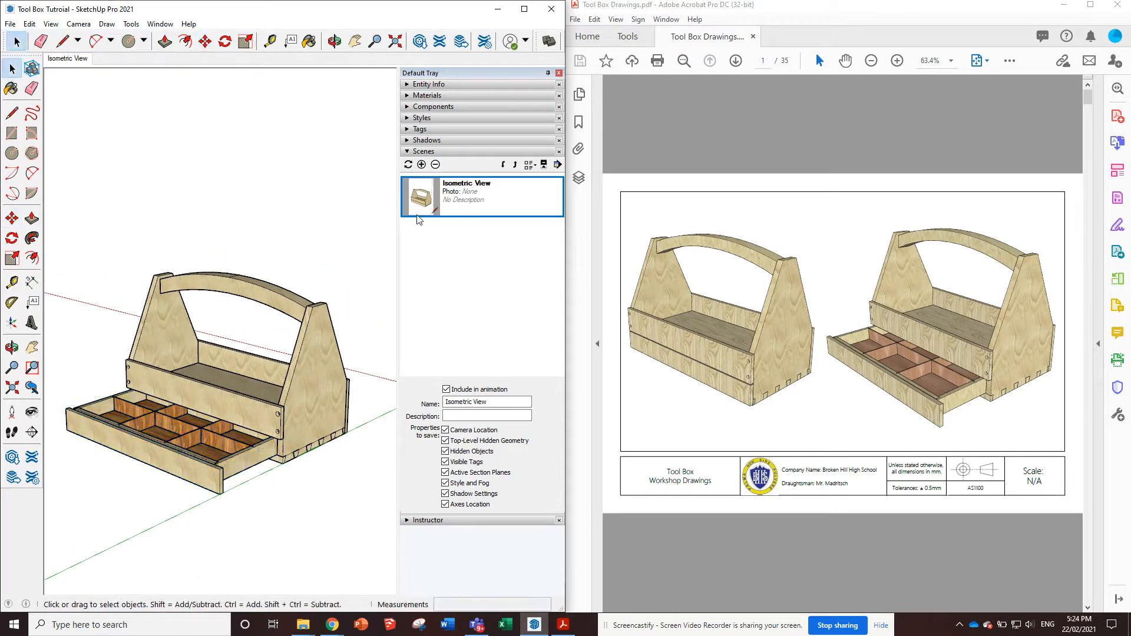
click(422, 165)
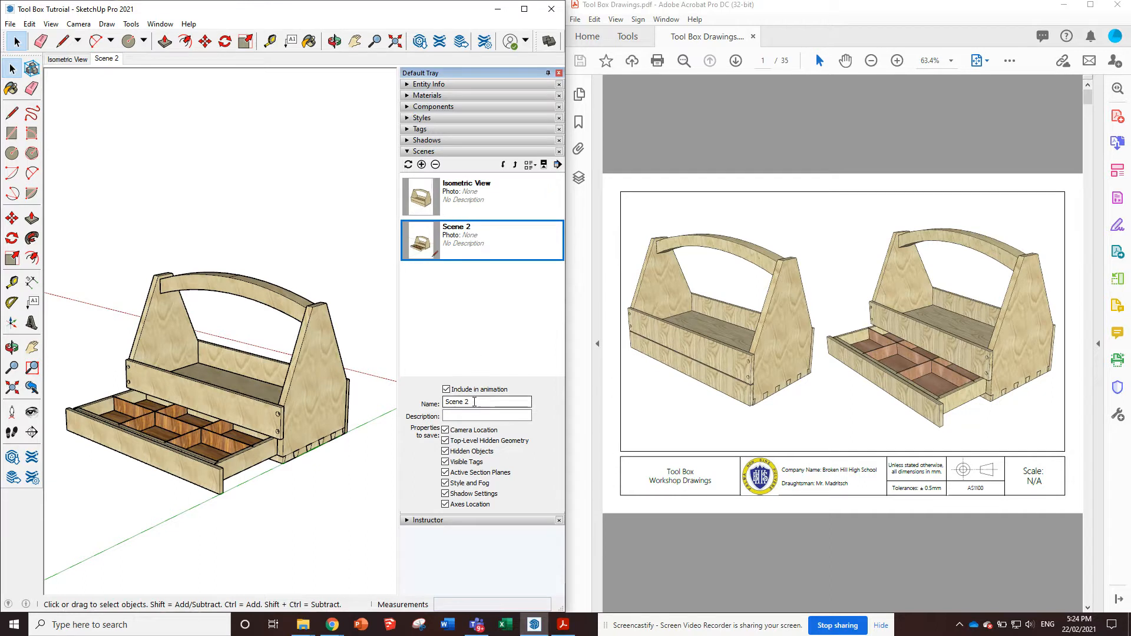
Rename the new scene as Isometric with Drawer and update it
drag(489, 402, 407, 402)
click(499, 348)
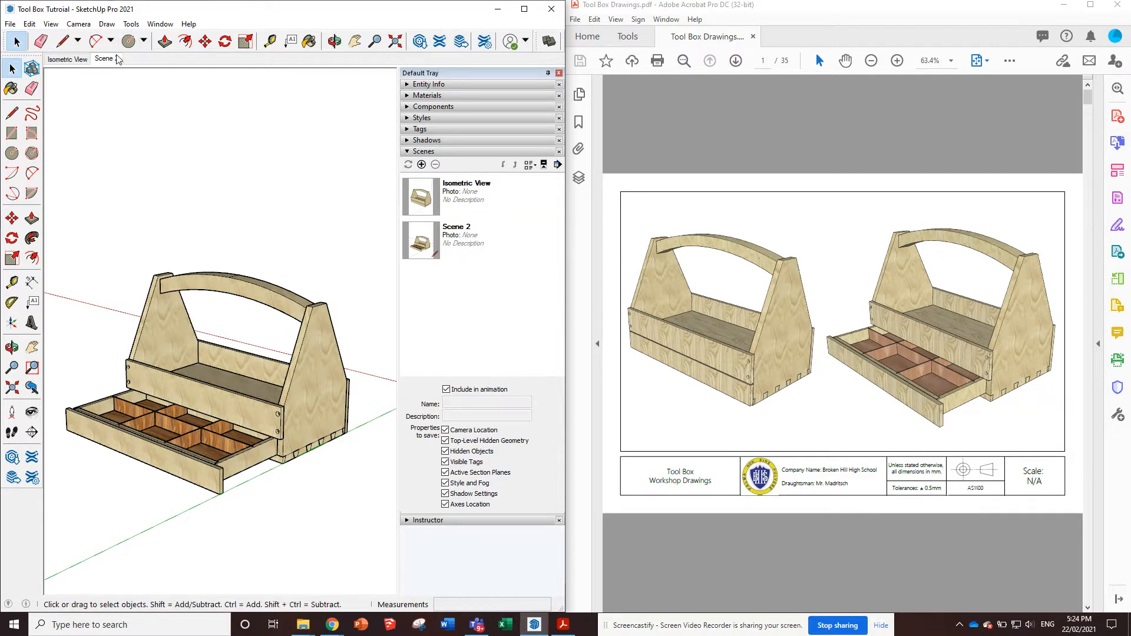
click(478, 257)
click(483, 403)
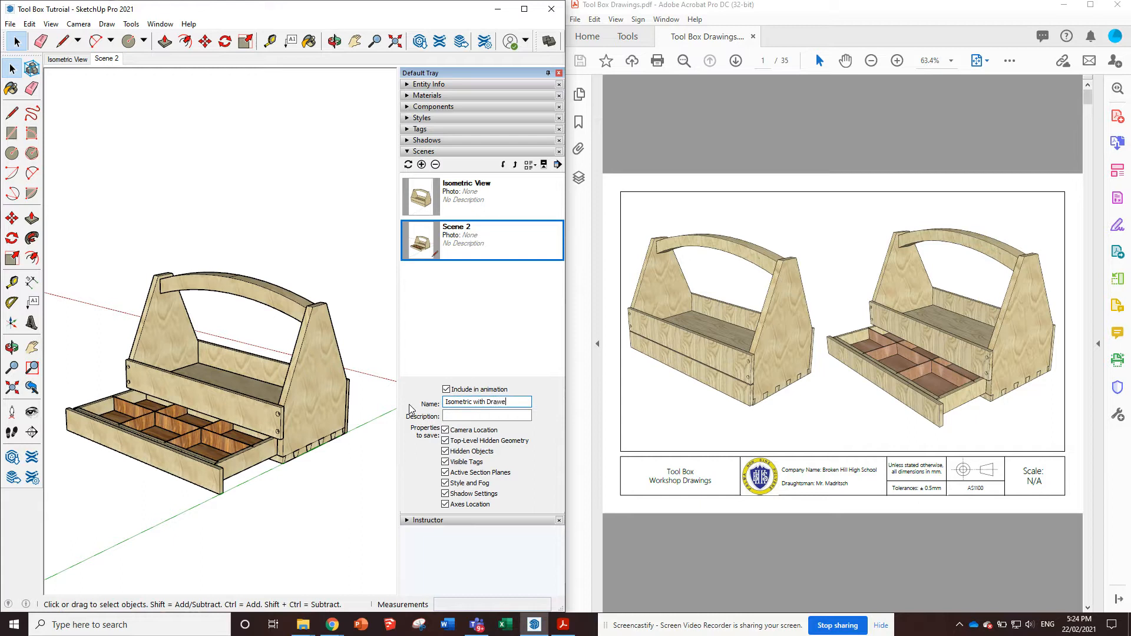
key(Return)
click(509, 289)
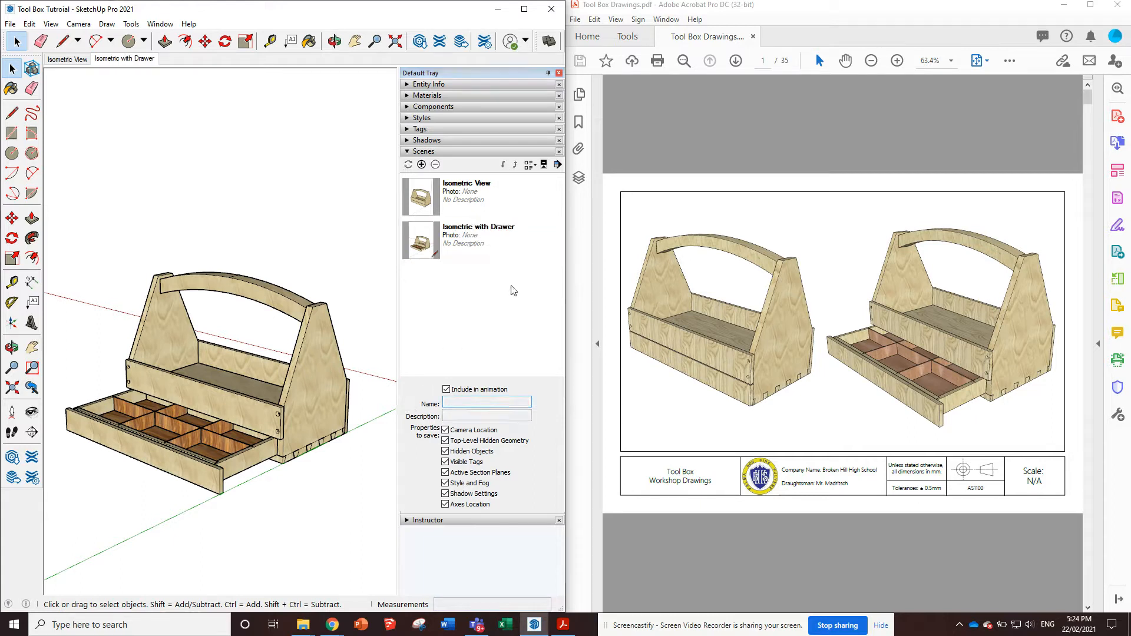
right_click(126, 63)
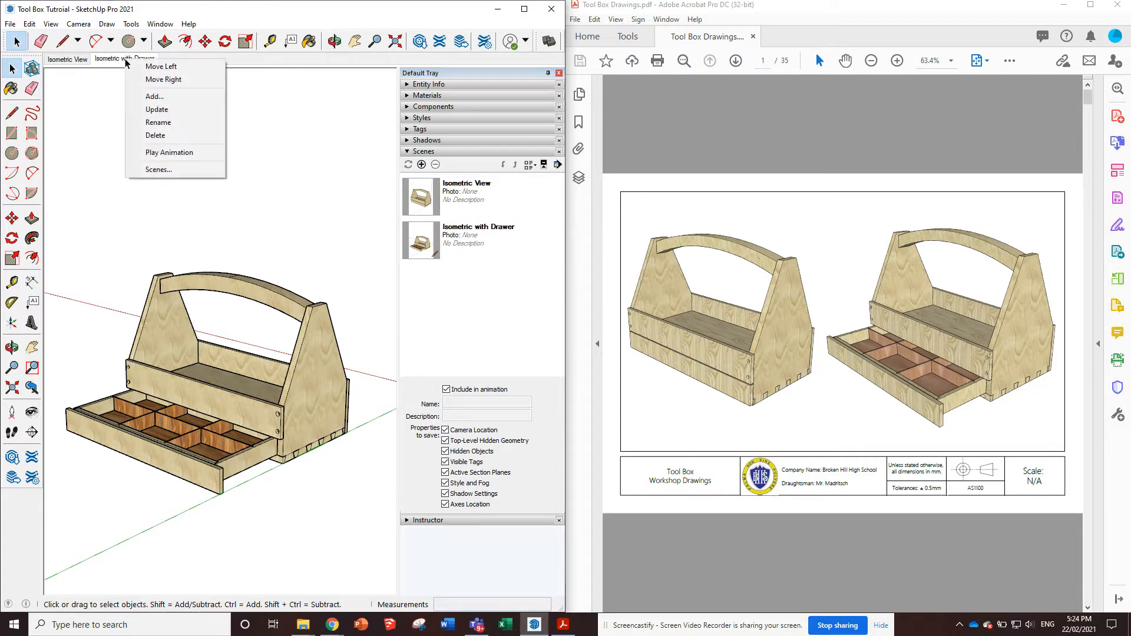
click(175, 108)
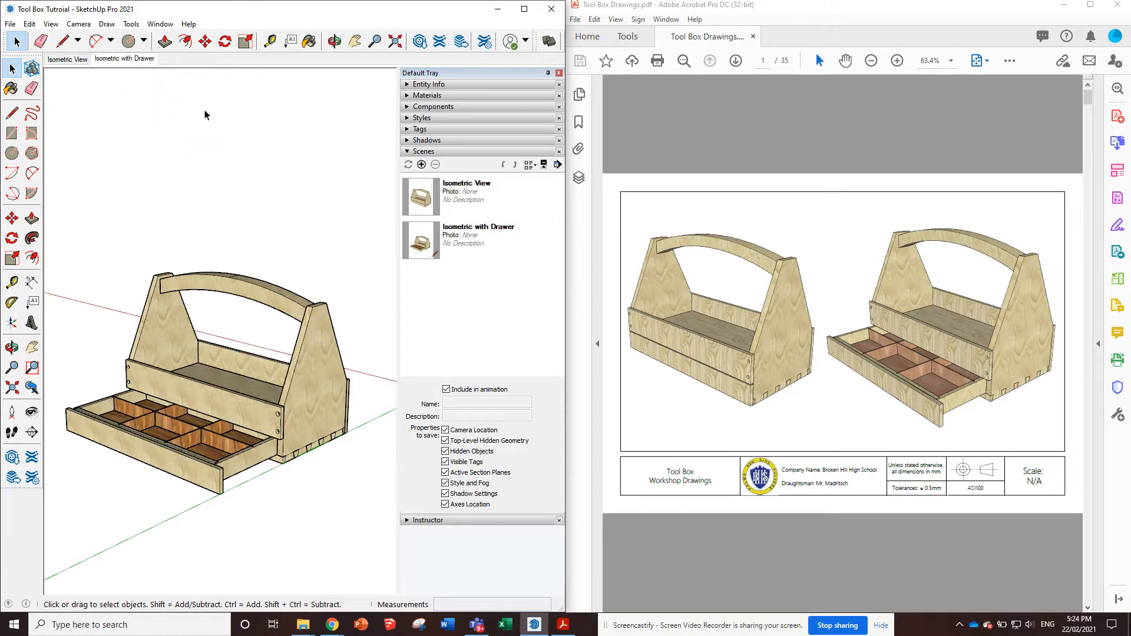
Switch to the Isometric View scene and hide all parts of the tool box copy with the open drawer
click(68, 59)
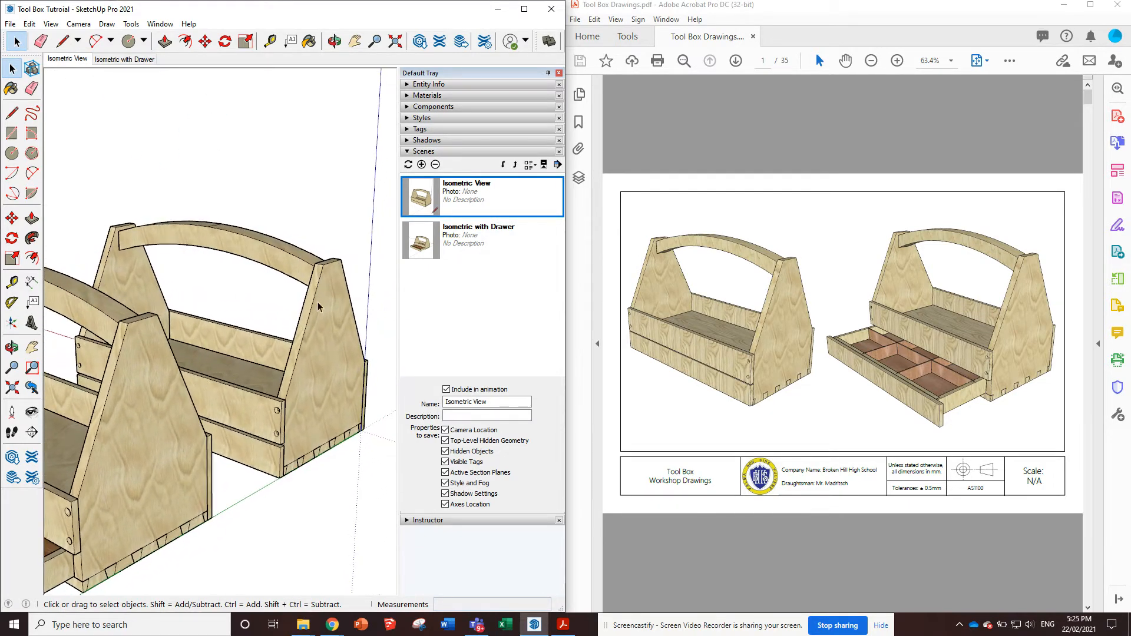
scroll(317, 302, down, 3)
mouse_move(317, 302)
middle_down()
mouse_move(238, 315)
mouse_move(232, 295)
middle_up()
key(space)
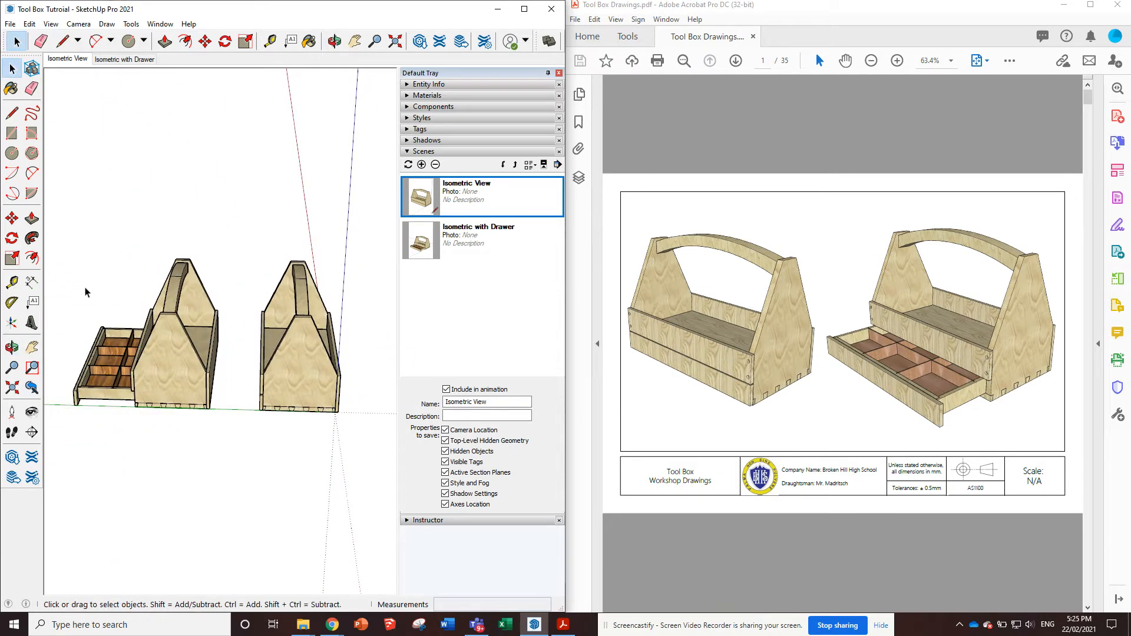
drag(224, 439, 221, 430)
right_click(178, 367)
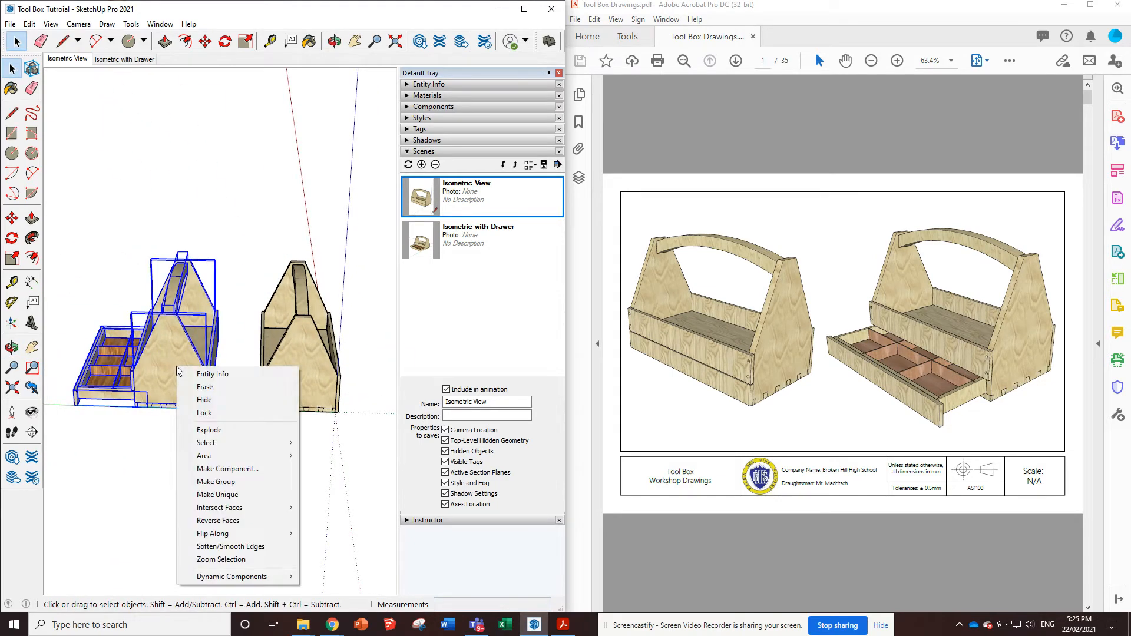
click(224, 400)
Update the Isometric View scene with only the closed tool box showing
middle_drag(221, 400, 251, 250)
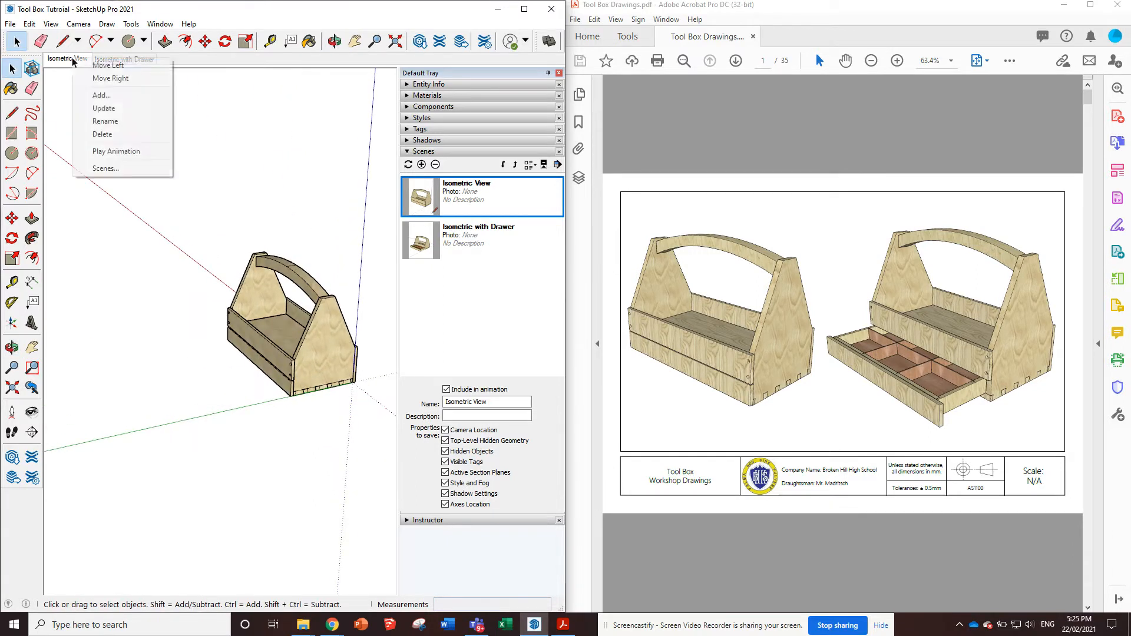
right_click(75, 63)
click(113, 112)
Examine the closed tool box up close and check the views stored in the Isometric with Drawer and Isometric View scenes
scroll(97, 196, down, 2)
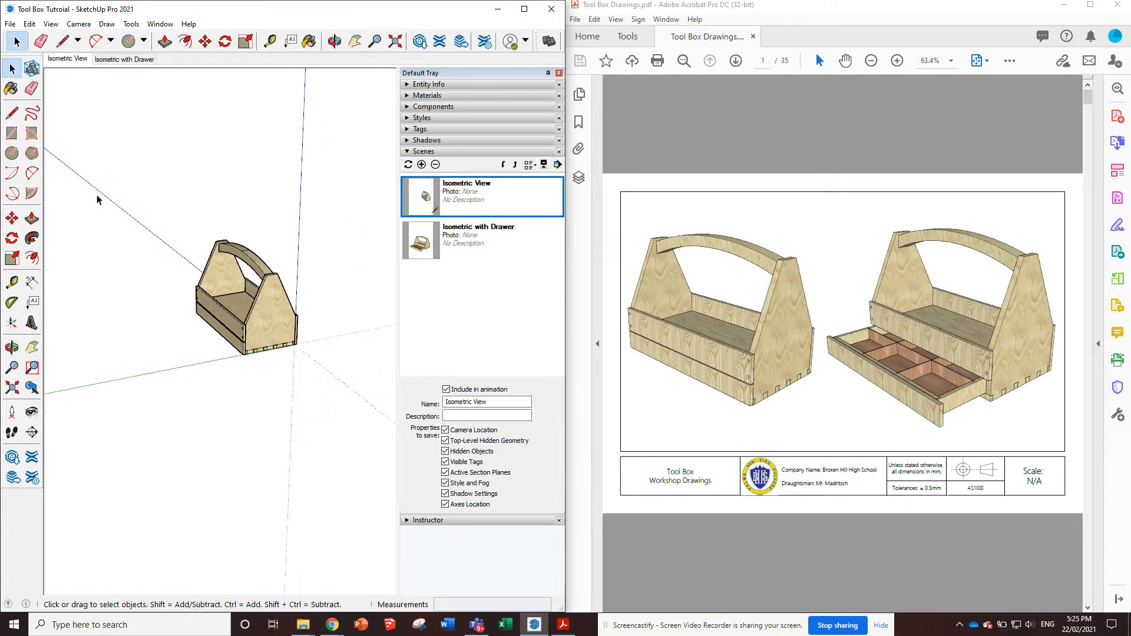
scroll(163, 246, up, 4)
scroll(230, 231, down, 3)
scroll(236, 247, up, 4)
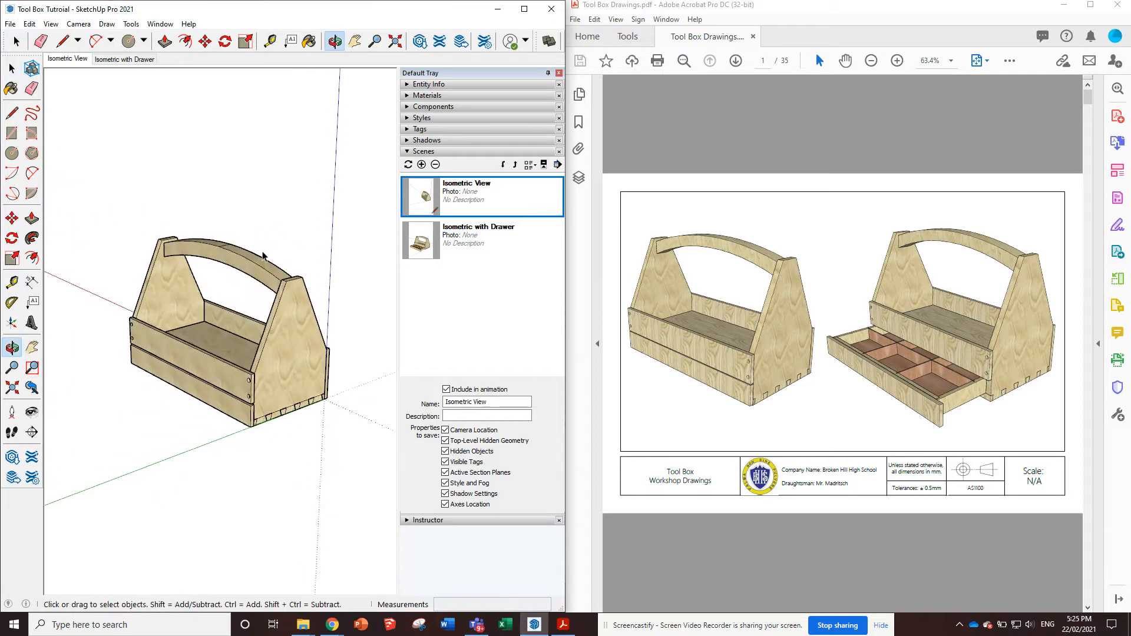
scroll(244, 248, down, 1)
scroll(285, 242, up, 2)
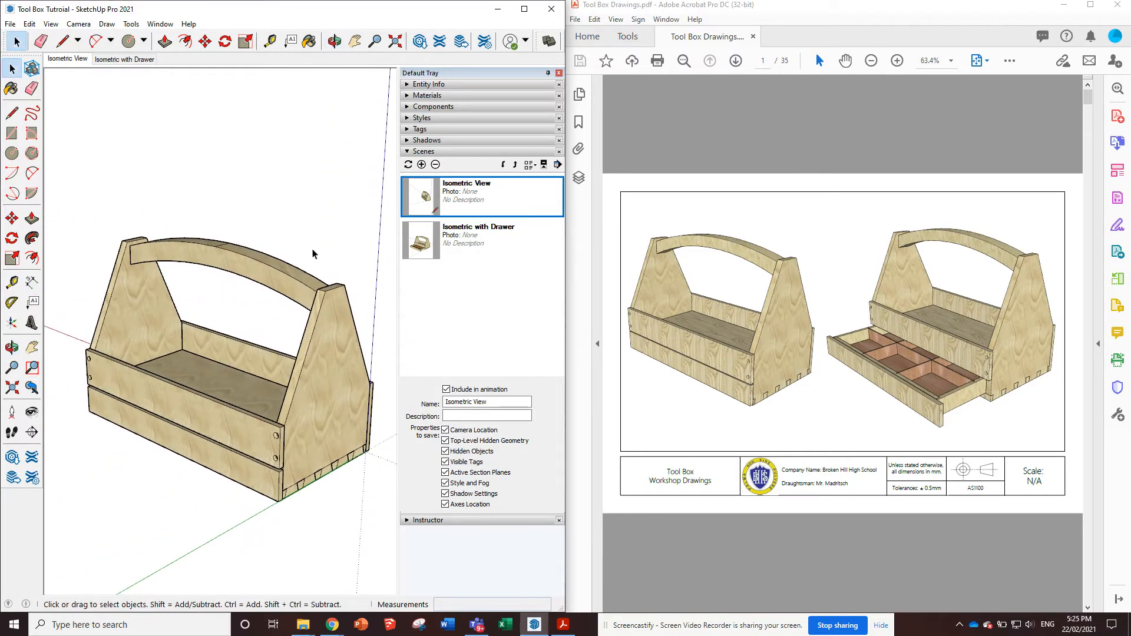
scroll(363, 260, down, 2)
scroll(385, 254, up, 2)
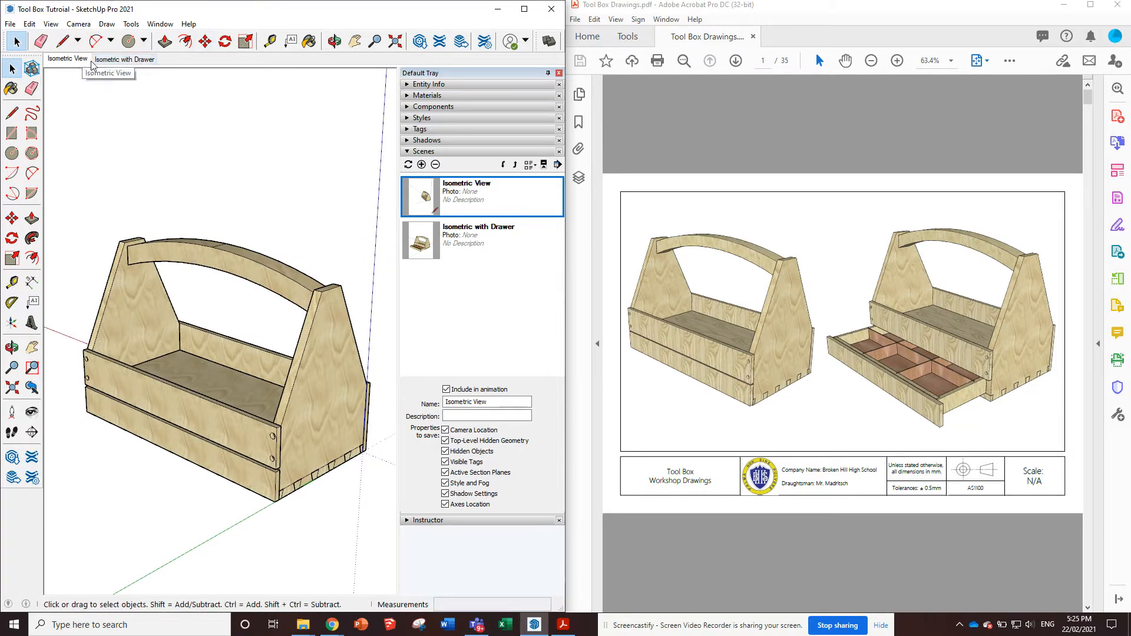
click(117, 63)
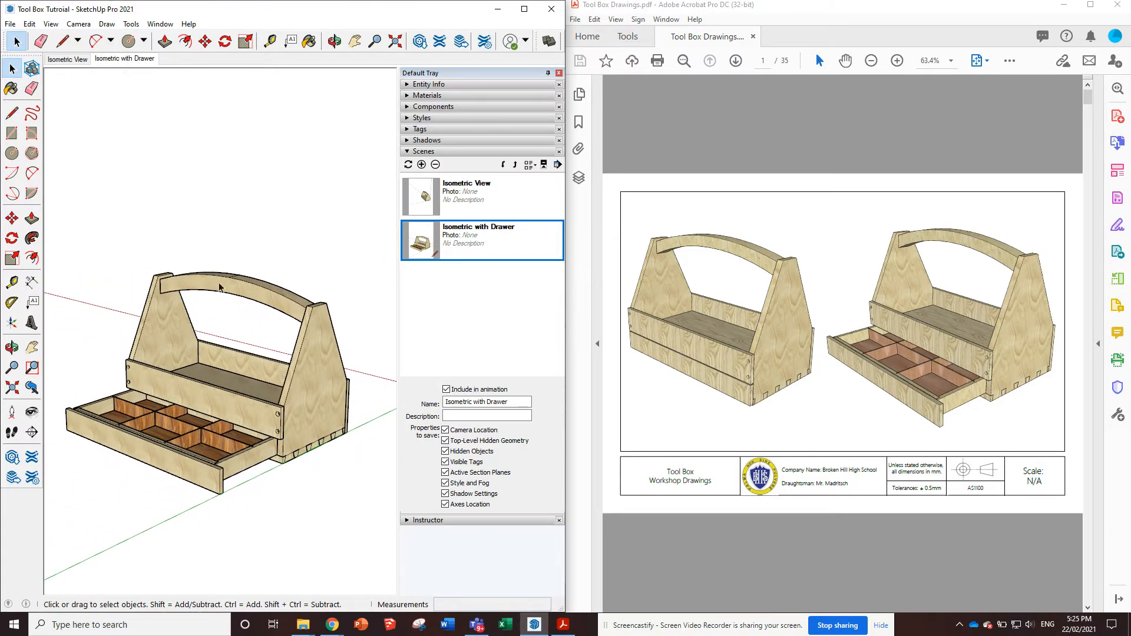
click(65, 60)
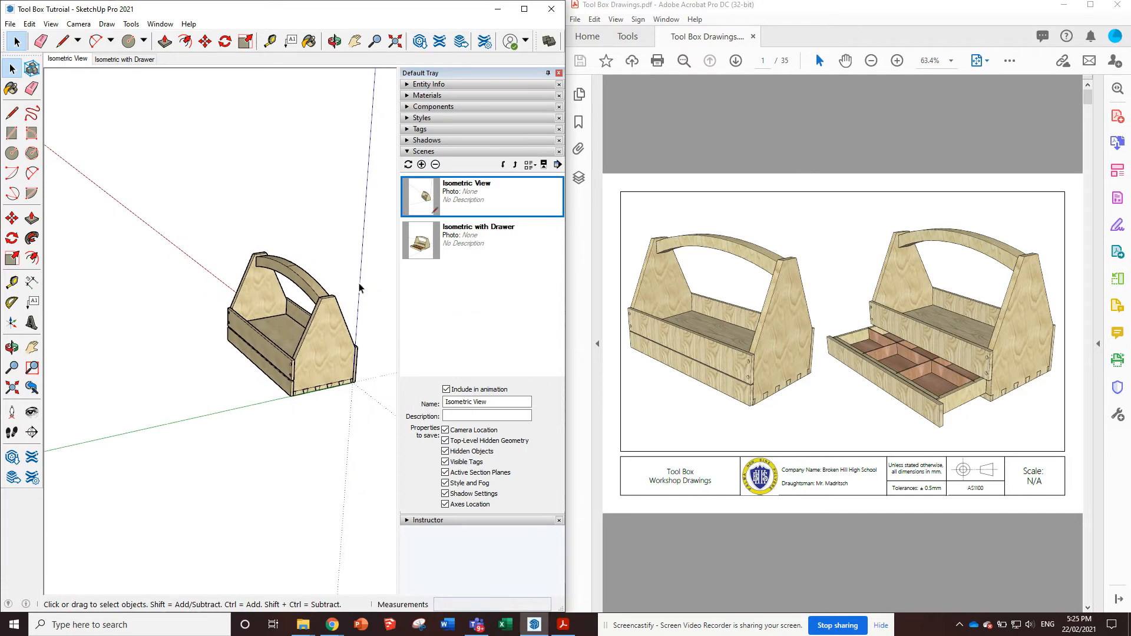
Update the Isometric View scene with a larger isometric framing of the closed tool box
scroll(360, 288, up, 4)
mouse_move(254, 296)
middle_down()
mouse_move(209, 277)
mouse_move(285, 252)
mouse_move(297, 271)
middle_up()
scroll(209, 277, up, 2)
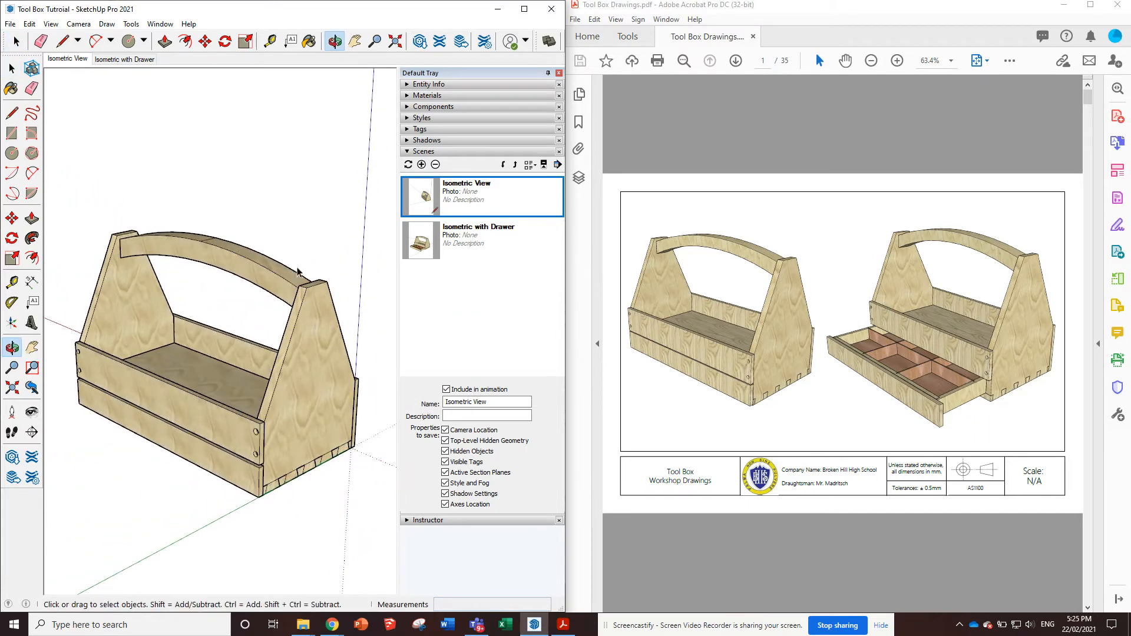
right_click(70, 66)
click(136, 111)
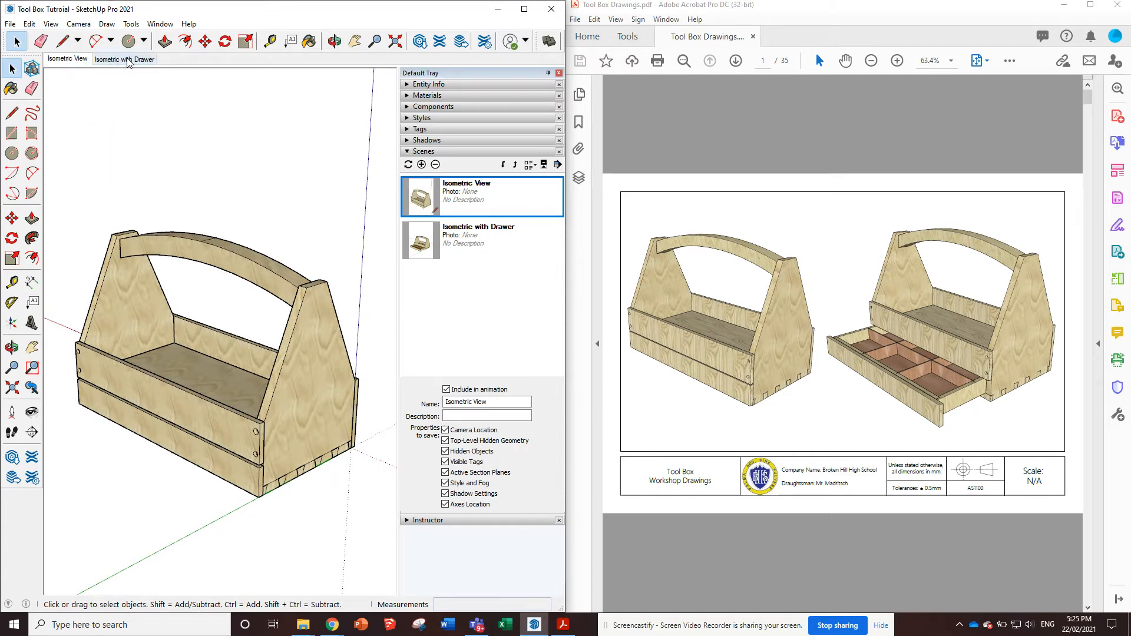
From the Isometric with Drawer scene, copy the entire open-drawer tool box forward along the green axis
click(131, 61)
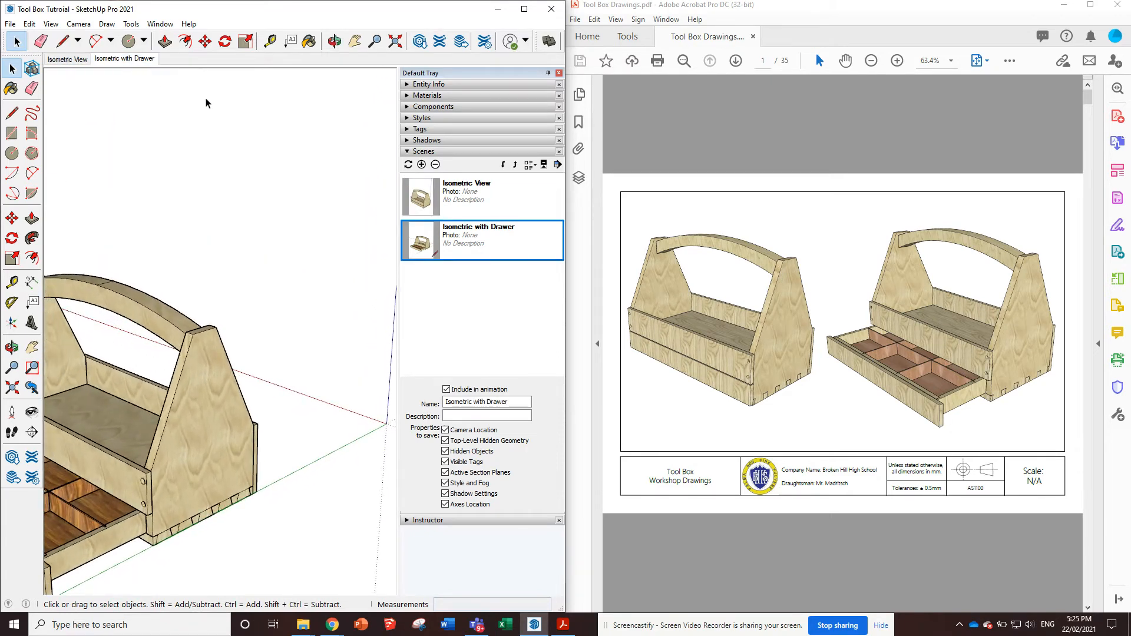
scroll(659, 321, down, 2)
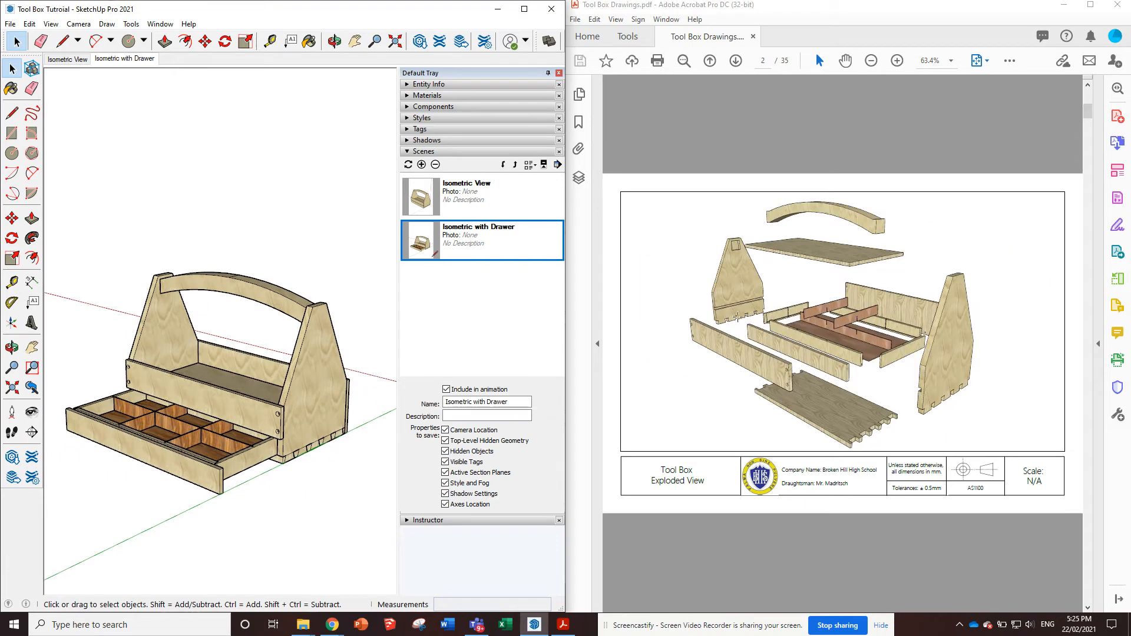
scroll(268, 309, down, 3)
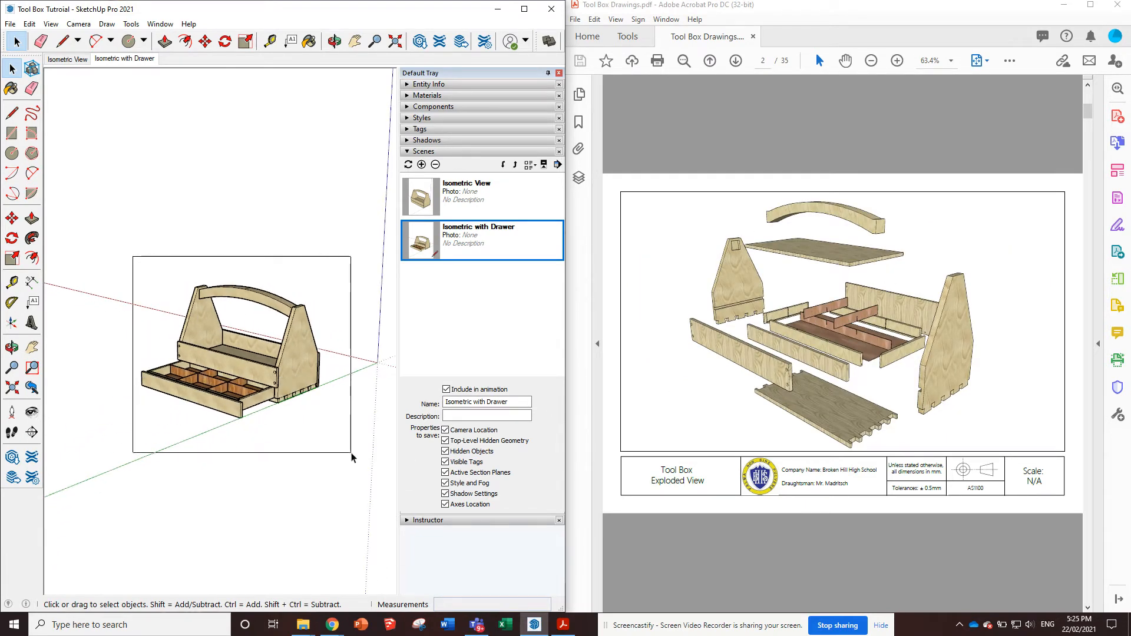
drag(352, 457, 352, 458)
key(m)
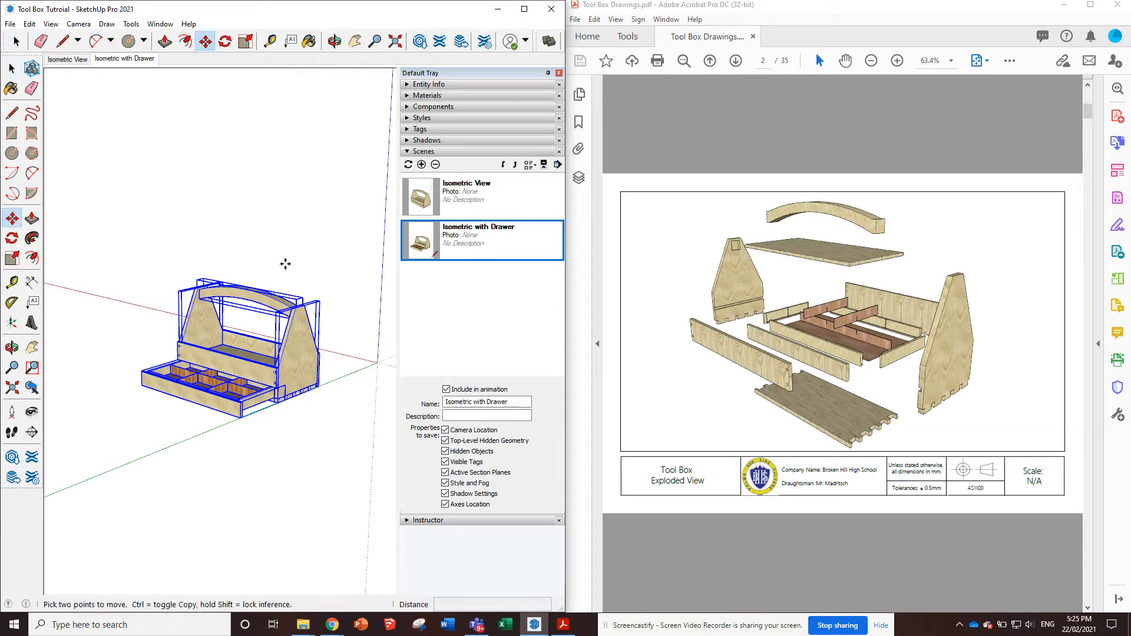
click(317, 387)
key(ctrl)
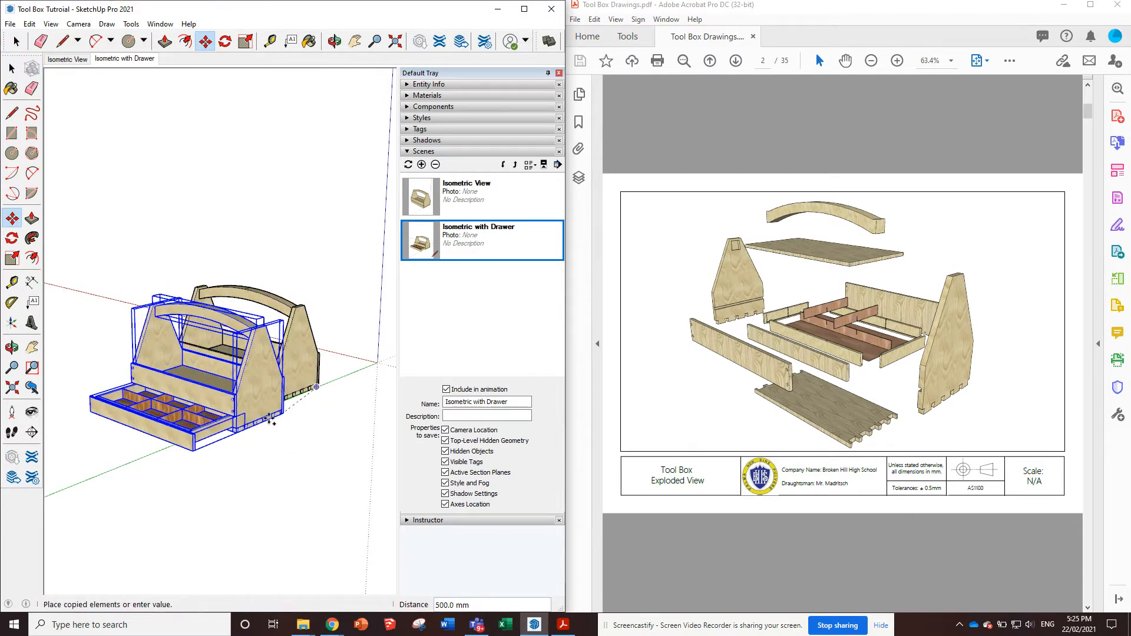
click(176, 451)
Hide all parts of the open-drawer tool box nearer the origin, leaving the new copy shown
scroll(243, 433, down, 3)
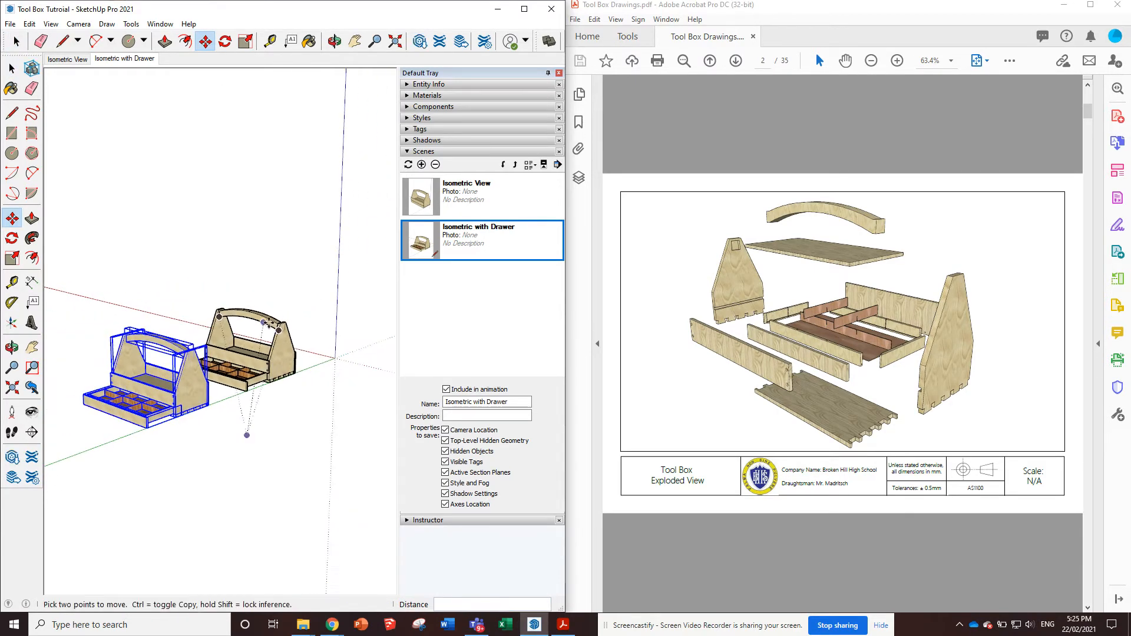
middle_drag(245, 434, 54, 374)
click(13, 68)
middle_drag(317, 289, 196, 292)
drag(194, 287, 334, 432)
right_click(271, 372)
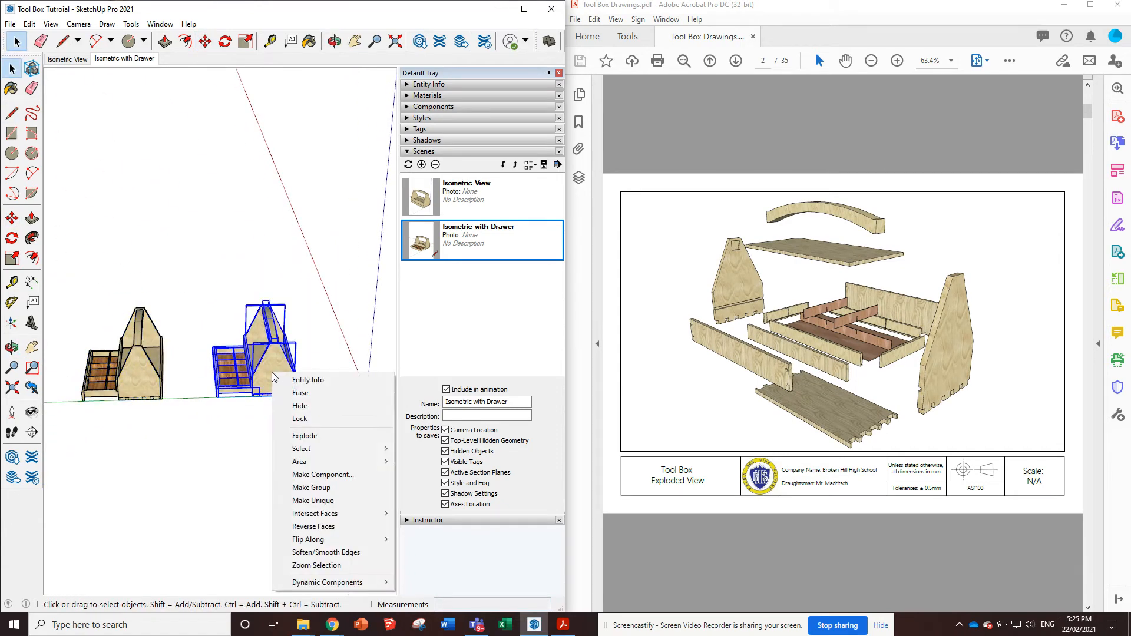
click(300, 405)
Add a third scene with an isometric view of the new open-drawer tool box copy
middle_drag(183, 399, 98, 419)
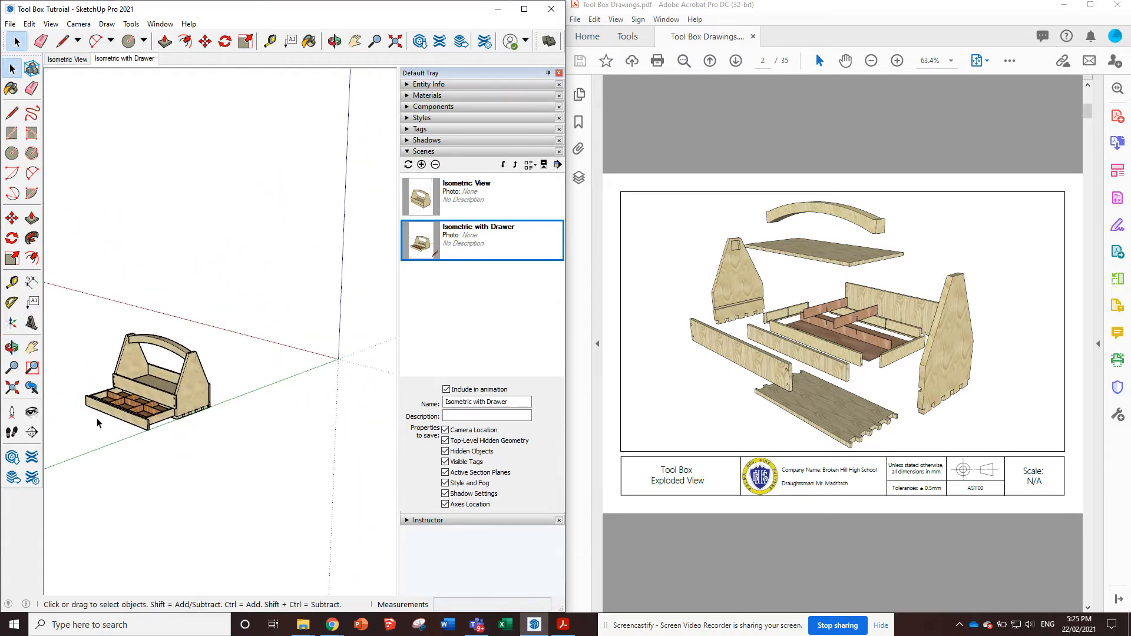
scroll(99, 418, up, 2)
middle_drag(147, 388, 135, 374)
scroll(135, 377, up, 2)
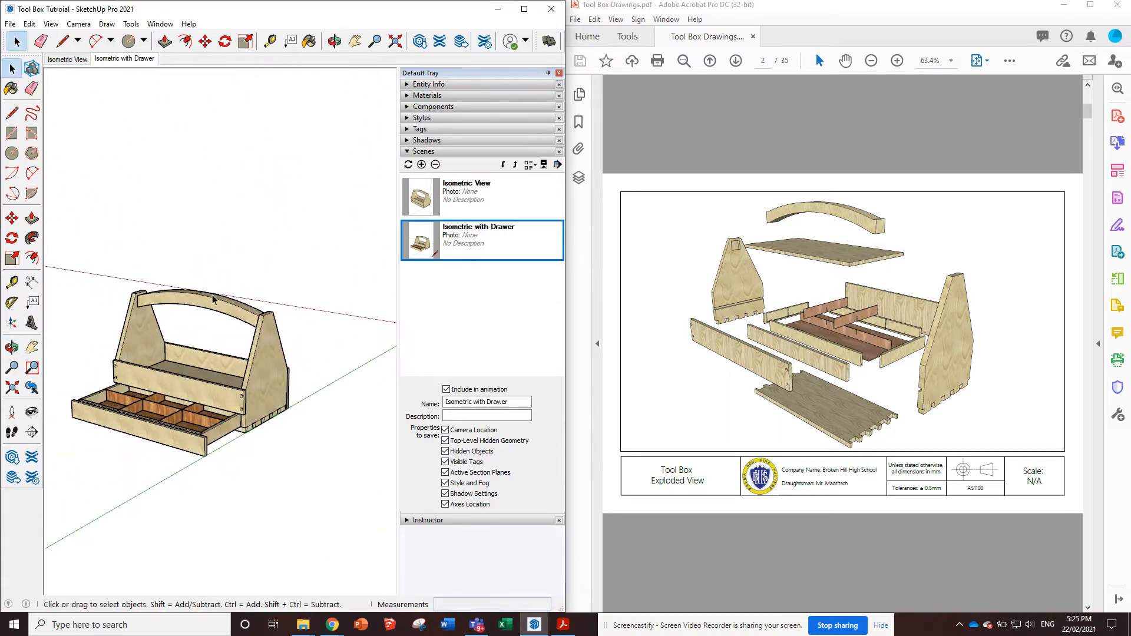
click(421, 165)
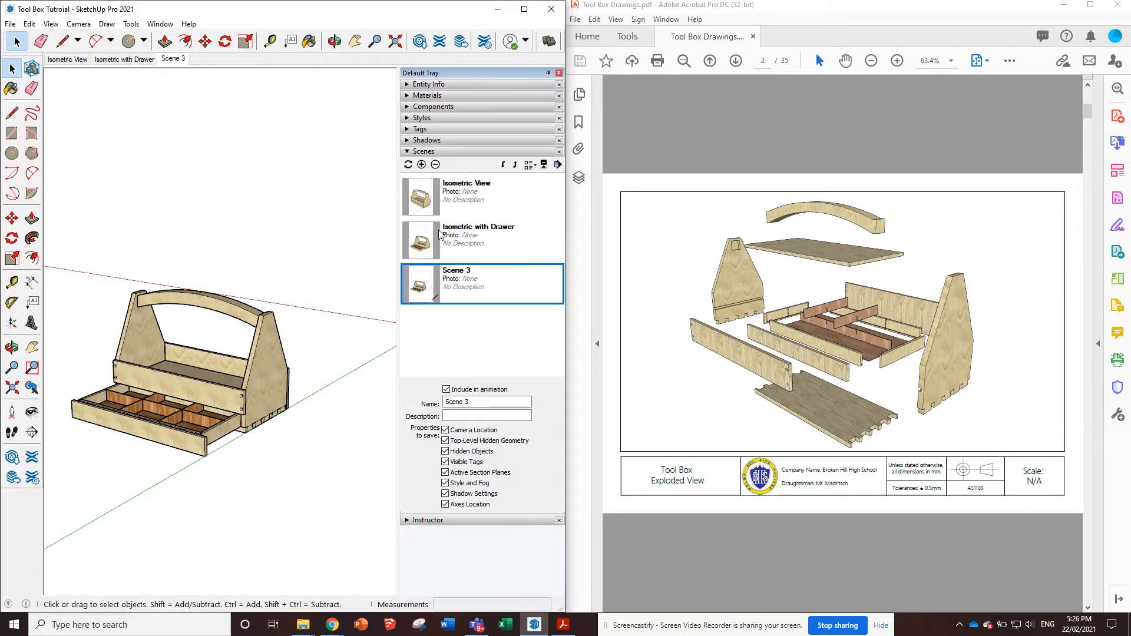
scroll(165, 410, up, 2)
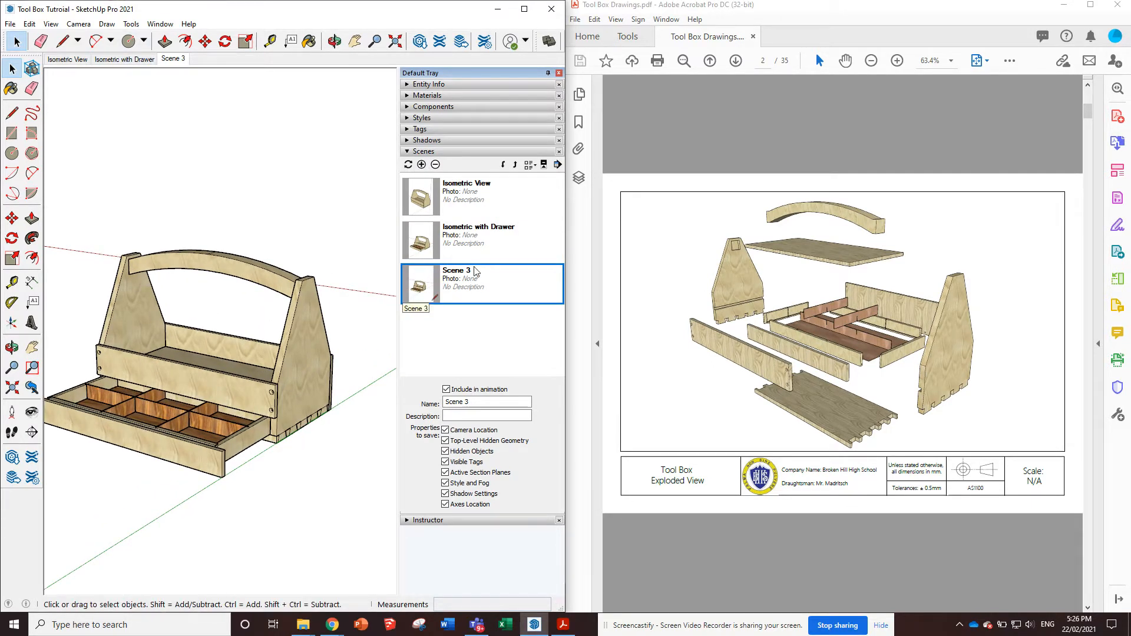
click(471, 246)
click(479, 280)
click(476, 245)
click(471, 280)
right_click(174, 61)
click(213, 120)
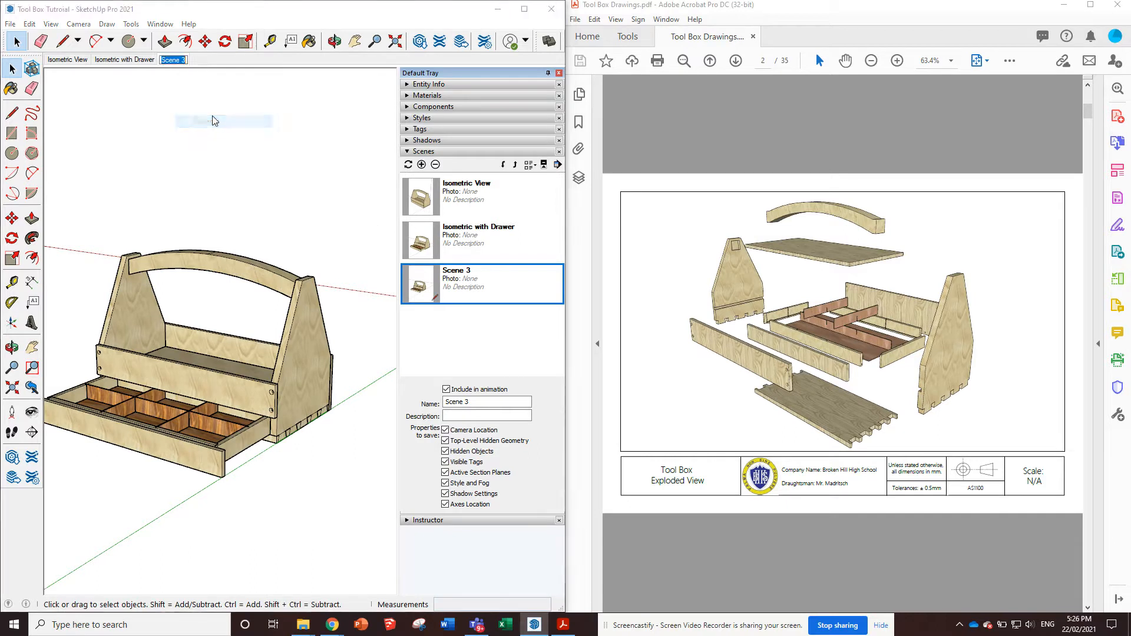
key(Return)
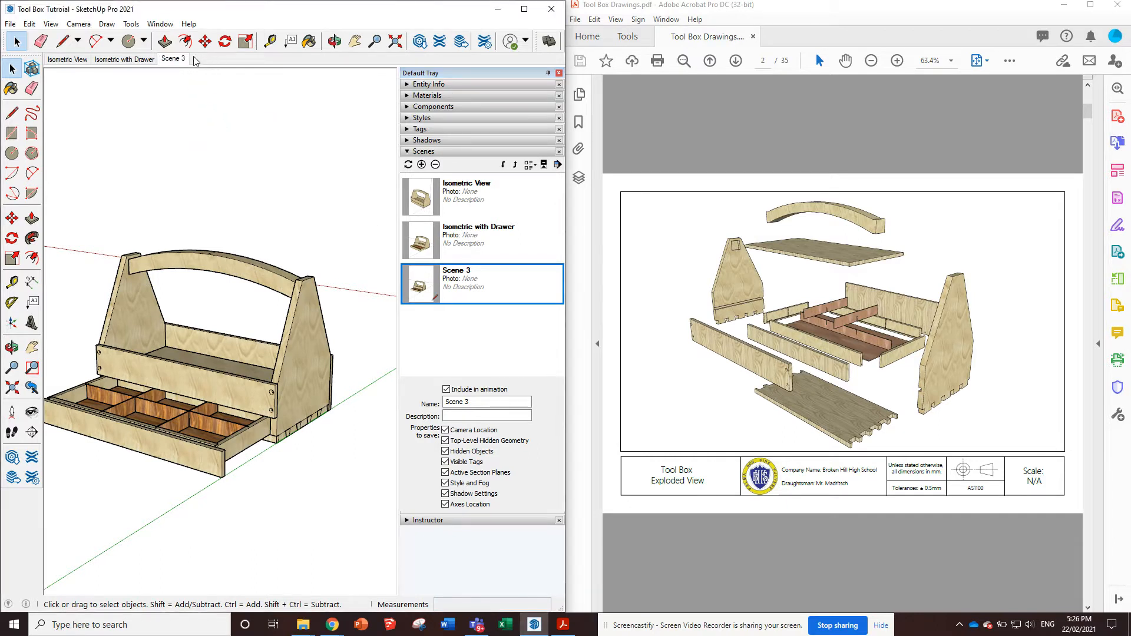
Update the third scene with the current isometric view of the open-drawer tool box
right_click(175, 59)
click(218, 109)
click(446, 238)
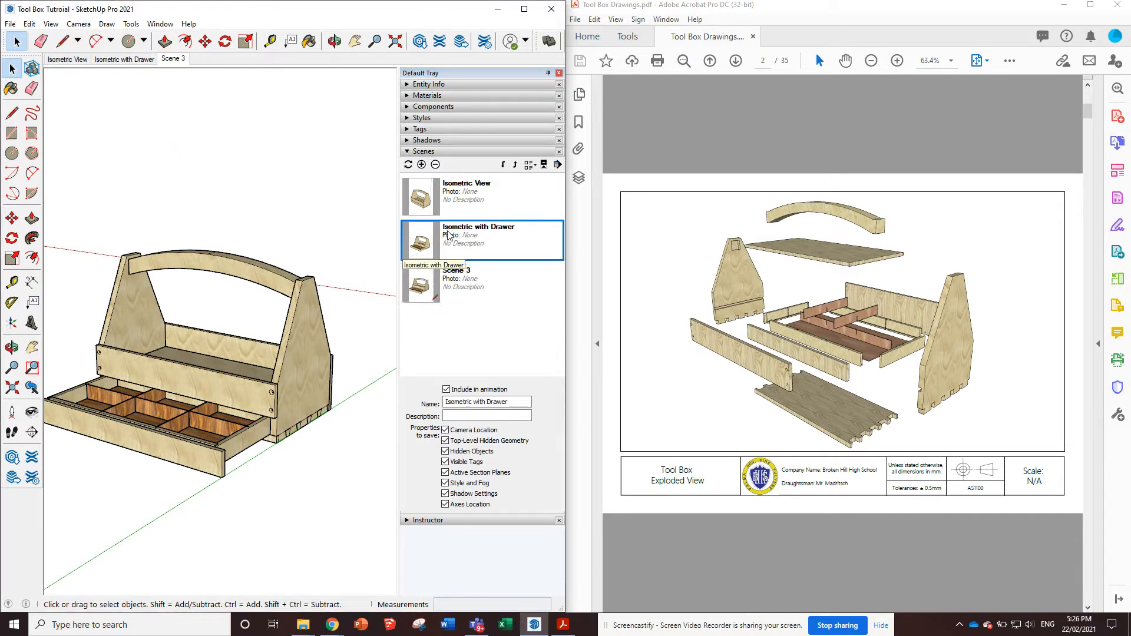
click(461, 204)
In the Isometric View scene, hide the open-drawer tool box copy and update the scene so only the closed tool box shows
click(83, 61)
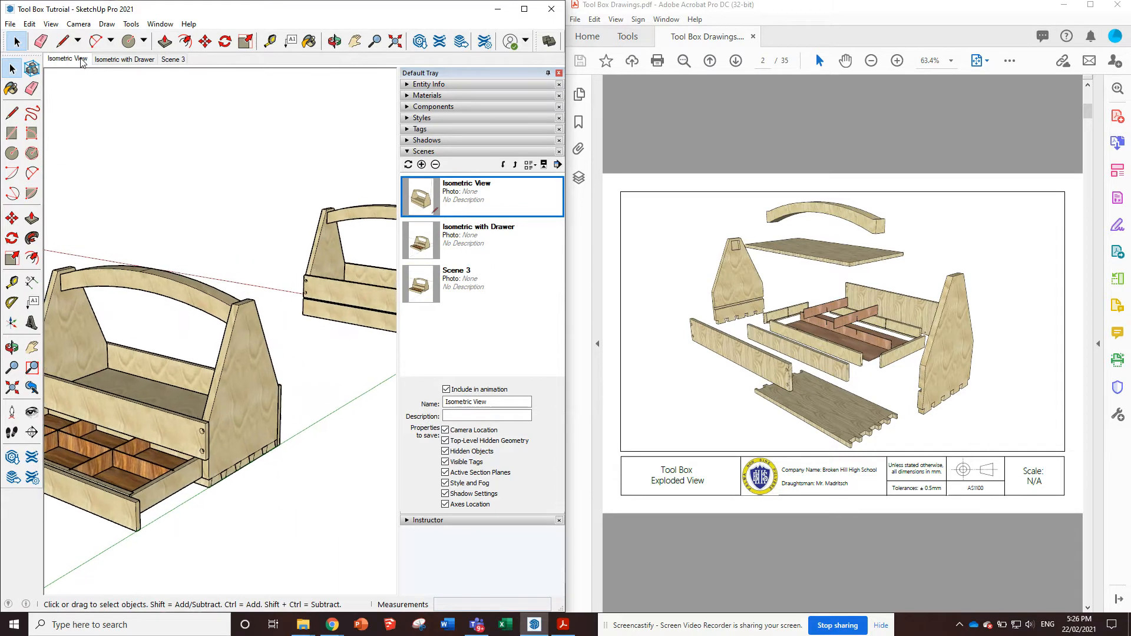
scroll(298, 327, down, 6)
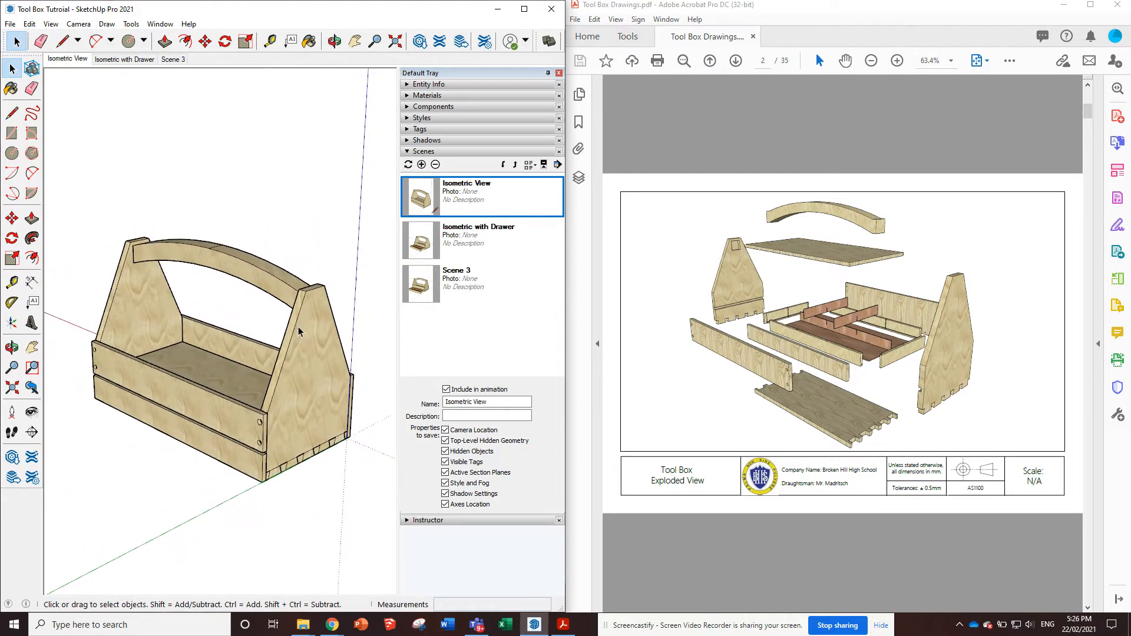
middle_drag(271, 367, 305, 404)
scroll(305, 401, down, 2)
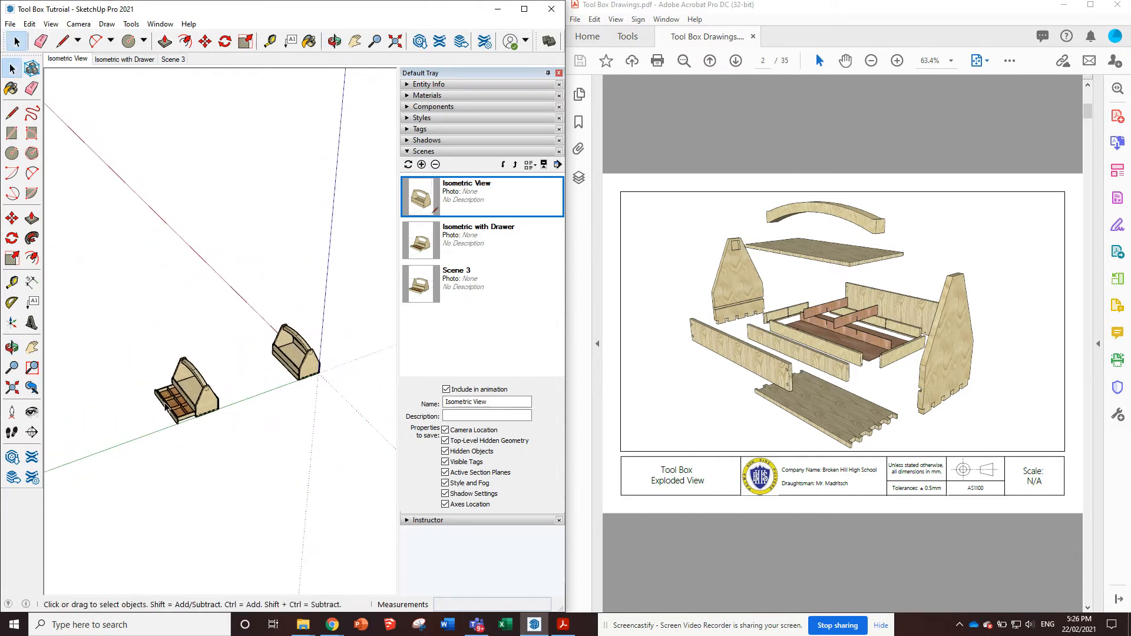
scroll(162, 394, up, 2)
drag(231, 405, 271, 468)
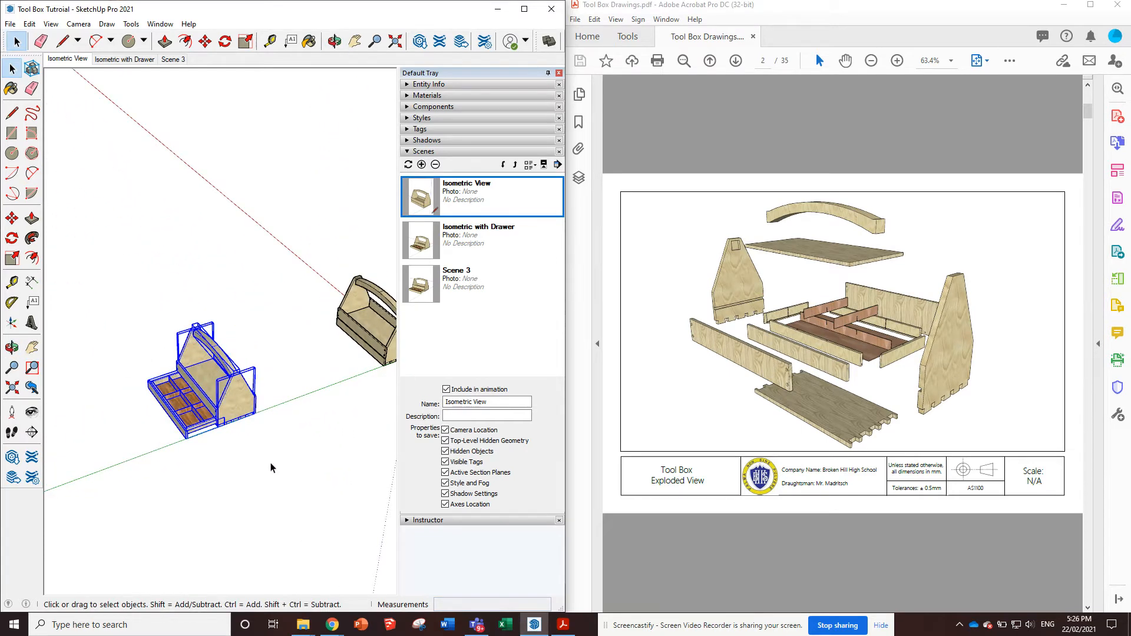
right_click(226, 398)
click(264, 213)
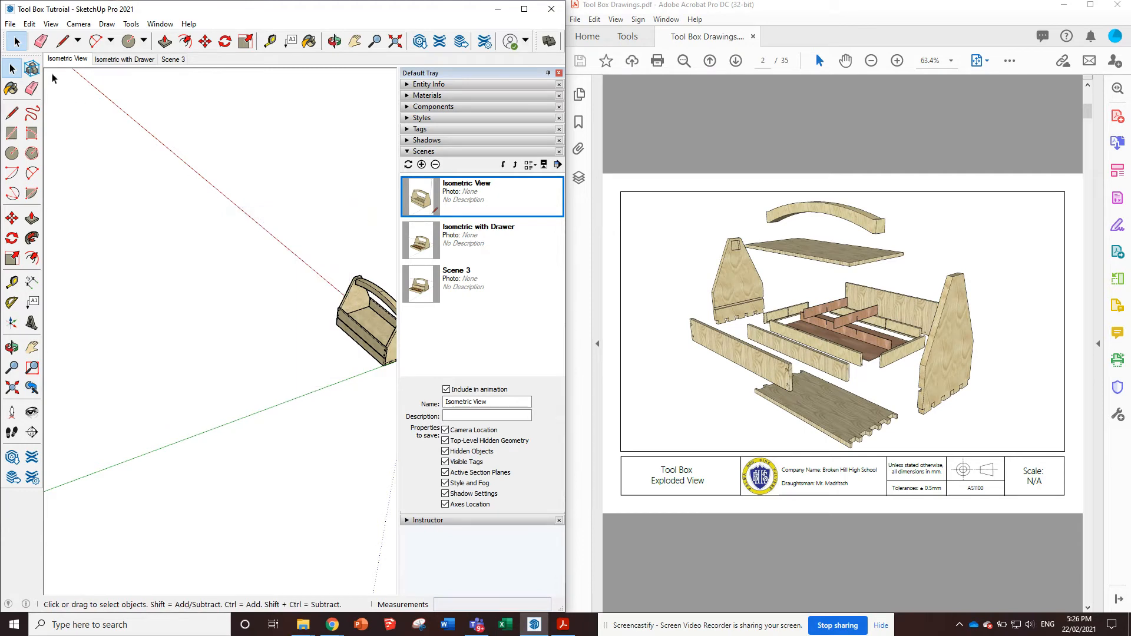
right_click(58, 59)
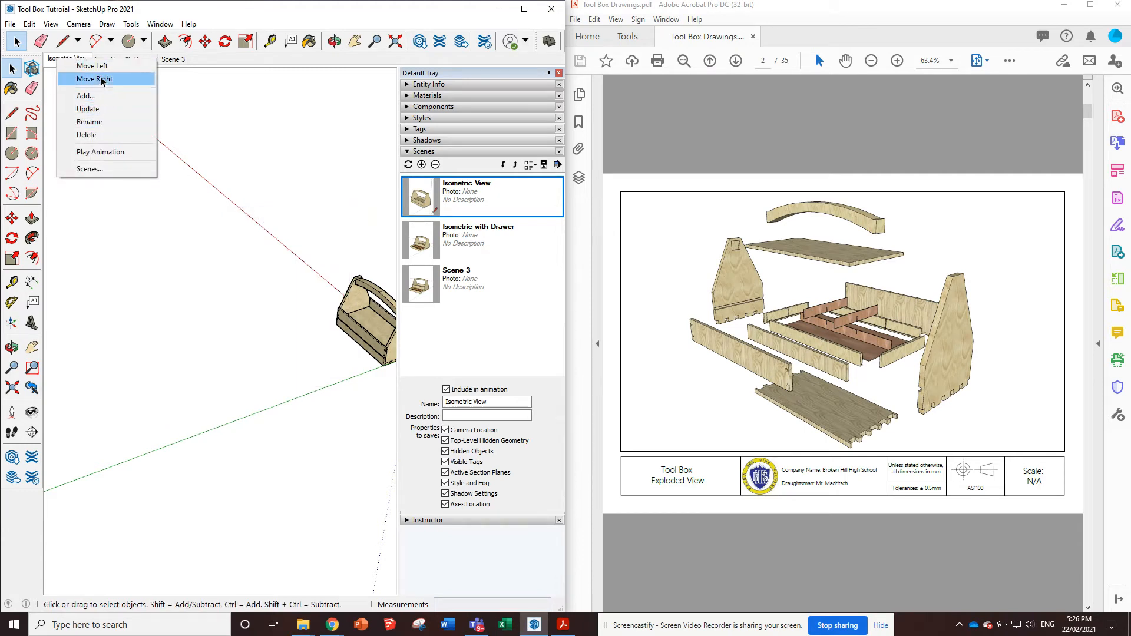
click(87, 109)
In the Isometric with Drawer scene, hide the second open-drawer tool box farther from the origin and update the scene
click(111, 61)
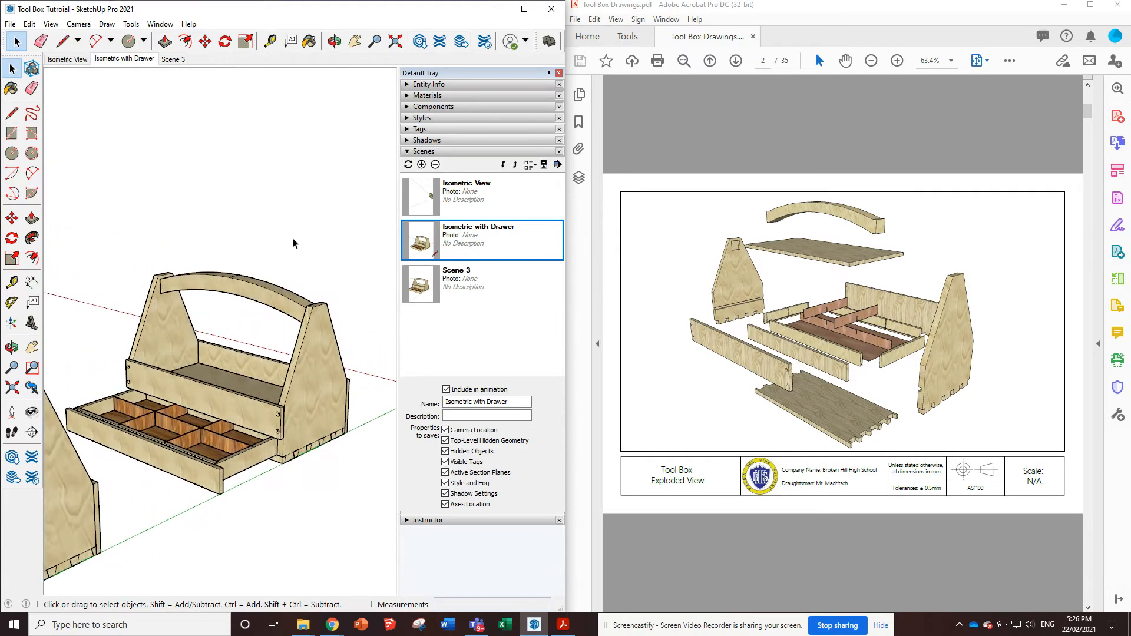
scroll(293, 239, down, 3)
mouse_move(294, 240)
middle_down()
mouse_move(296, 261)
mouse_move(134, 381)
middle_up()
scroll(243, 349, down, 3)
scroll(242, 349, up, 2)
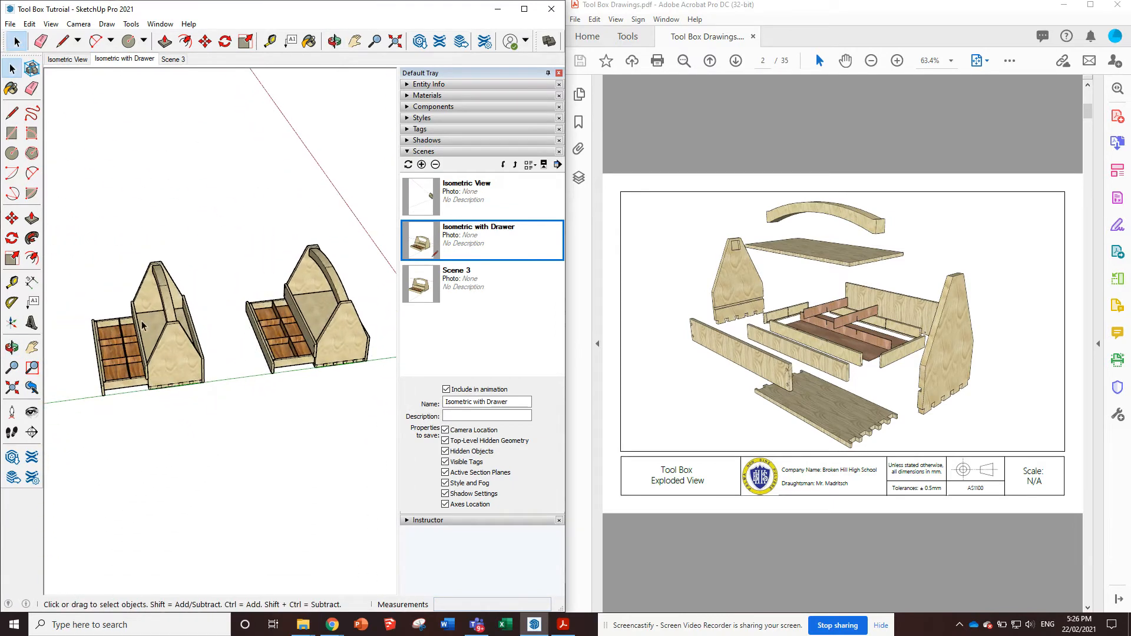
click(150, 339)
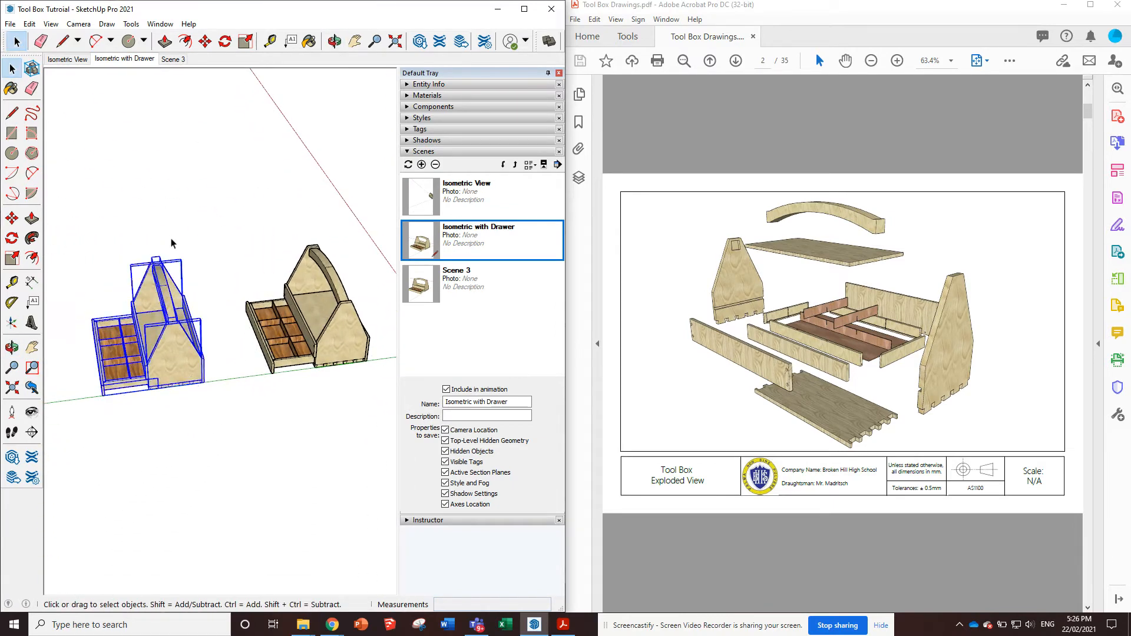
right_click(172, 319)
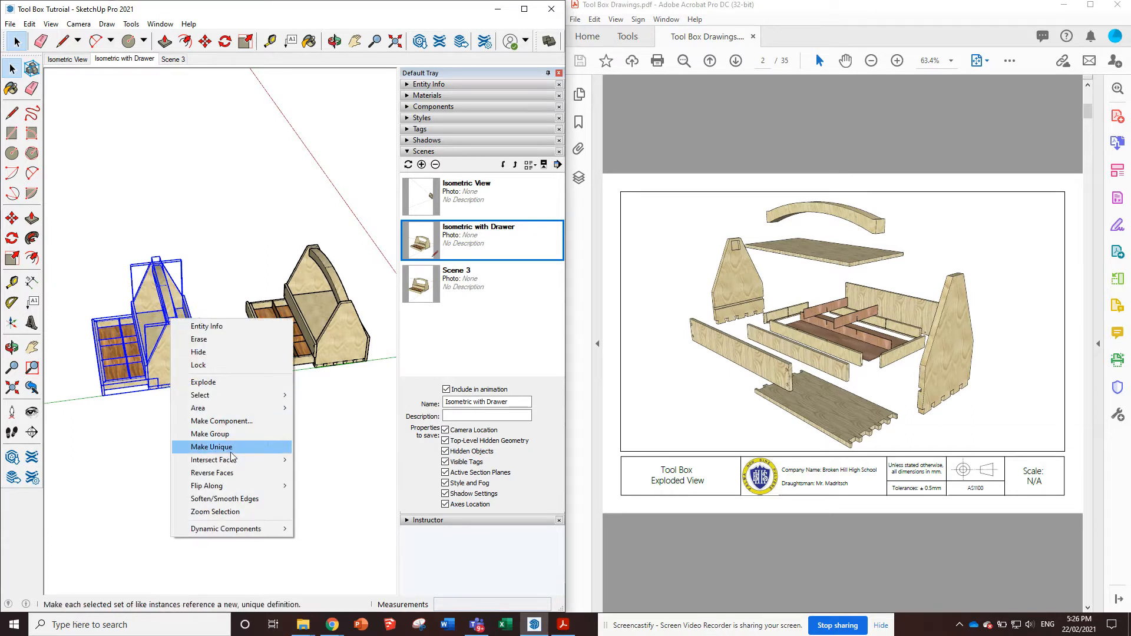
click(214, 352)
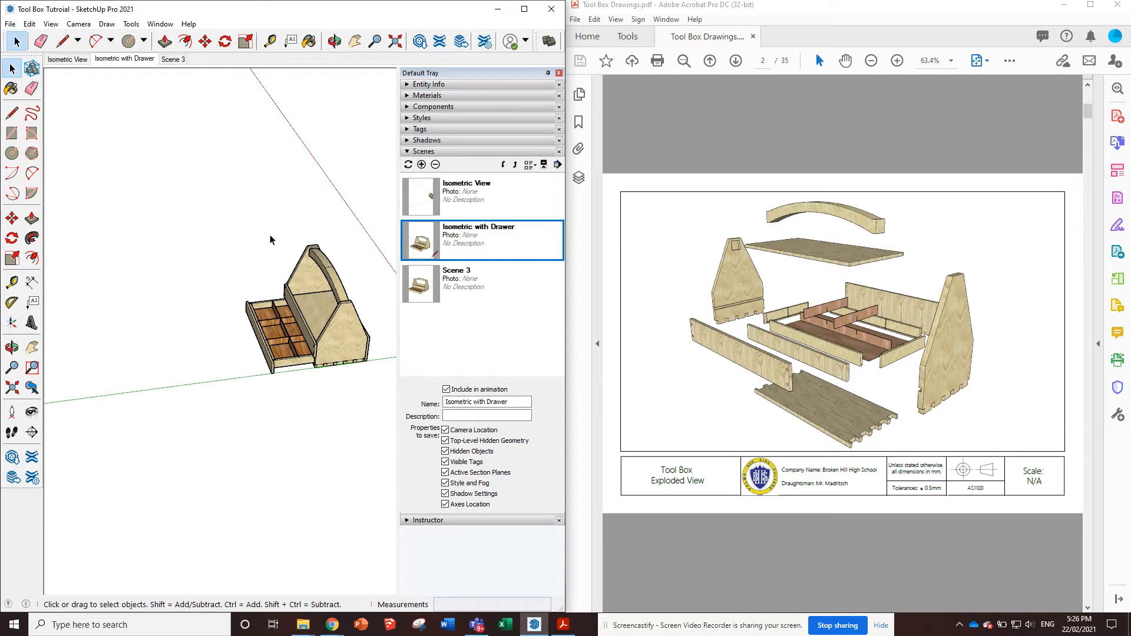
right_click(124, 60)
click(160, 111)
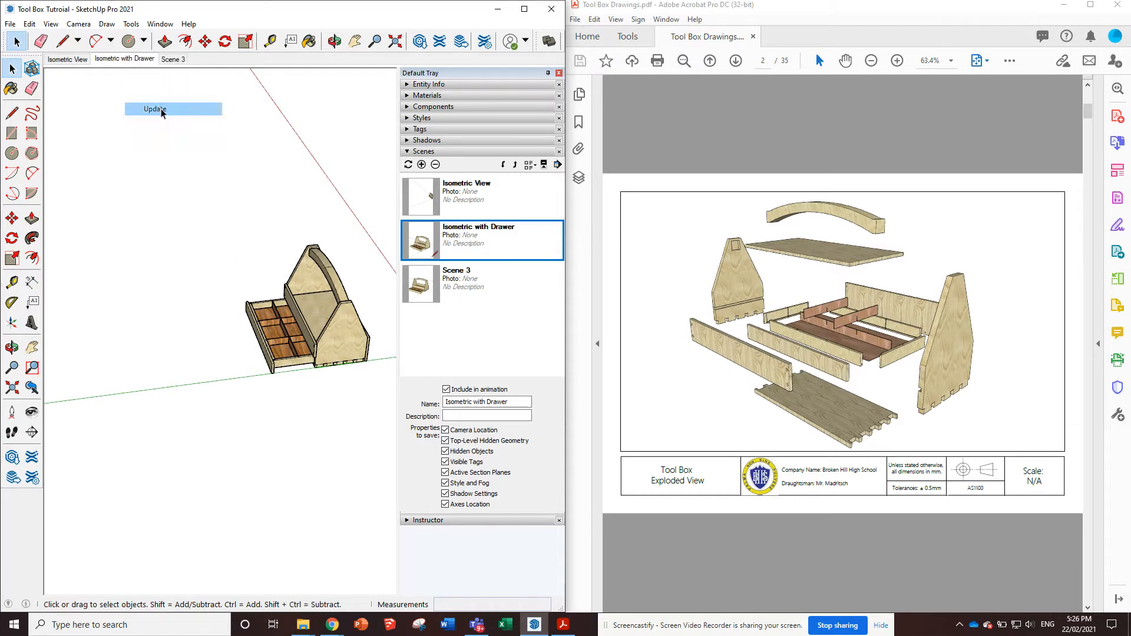
Switch to the third scene and rename it as Exploded View
click(171, 60)
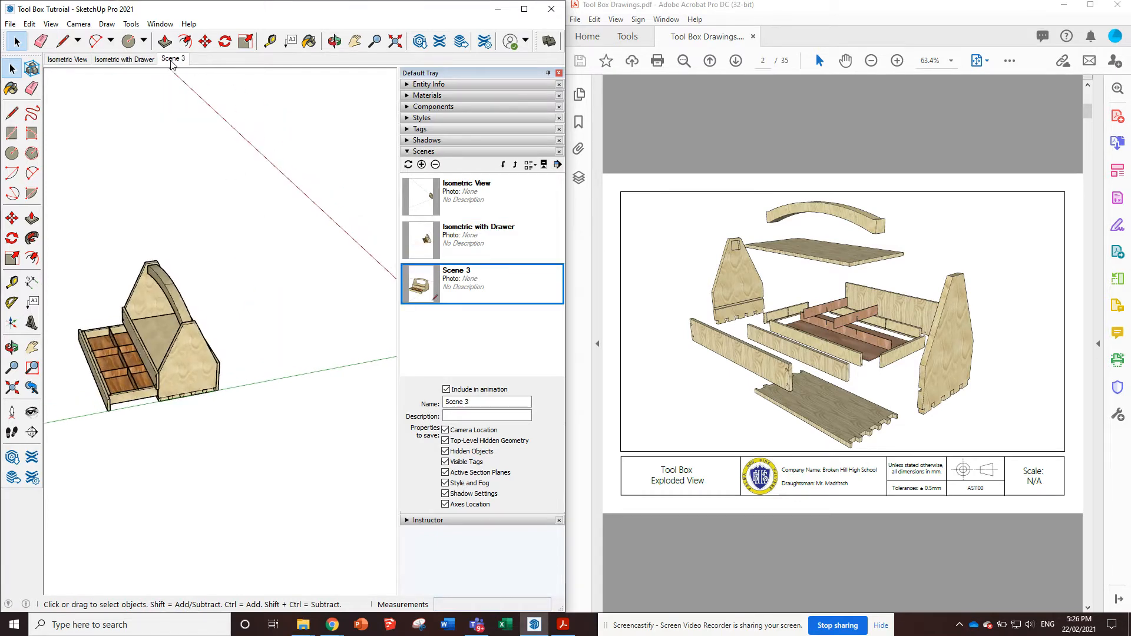
click(471, 401)
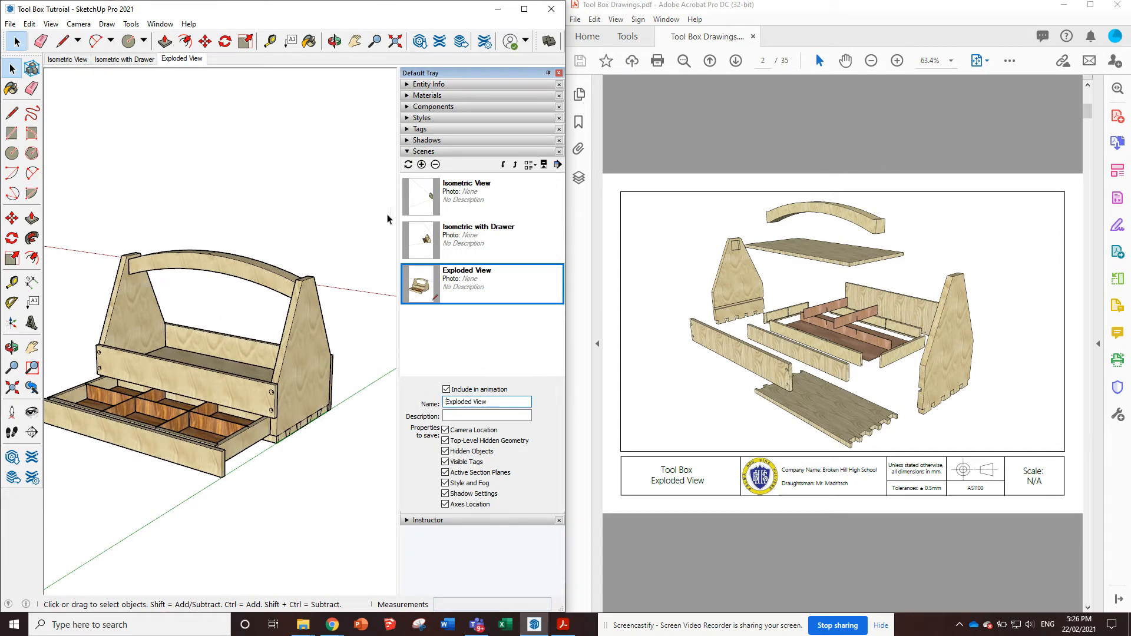
Move both end panels outward along the red axis, the one nearest the origin about 260 mm, and raise the handle about 226 mm
scroll(348, 364, down, 2)
scroll(347, 366, up, 2)
middle_drag(339, 367, 288, 385)
scroll(124, 406, up, 2)
scroll(124, 406, down, 3)
scroll(117, 381, up, 2)
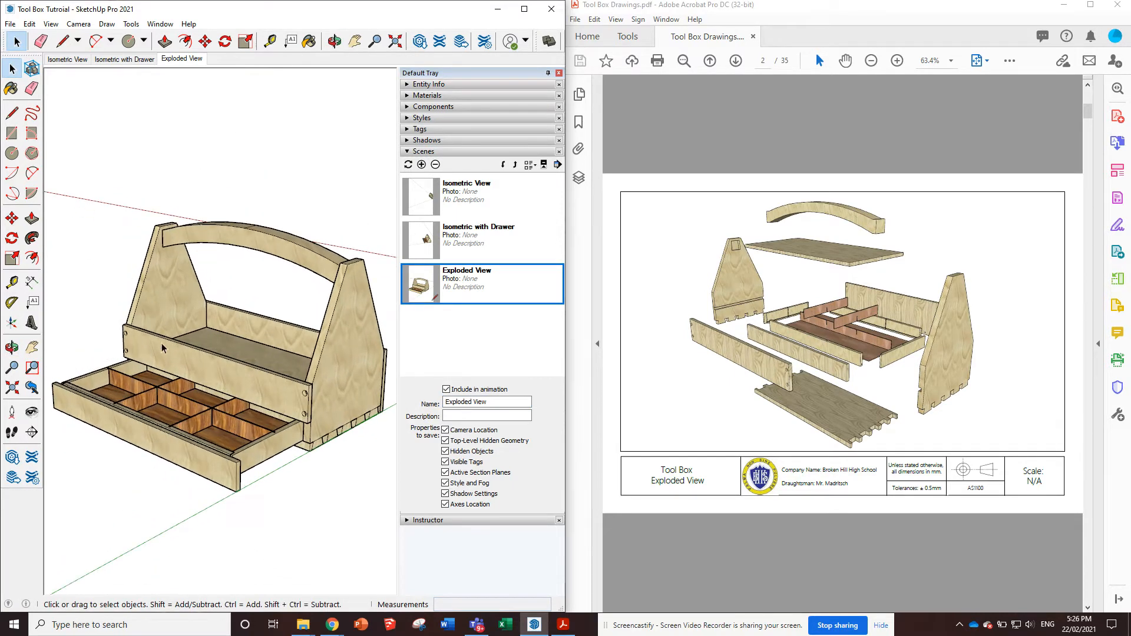
scroll(210, 354, down, 1)
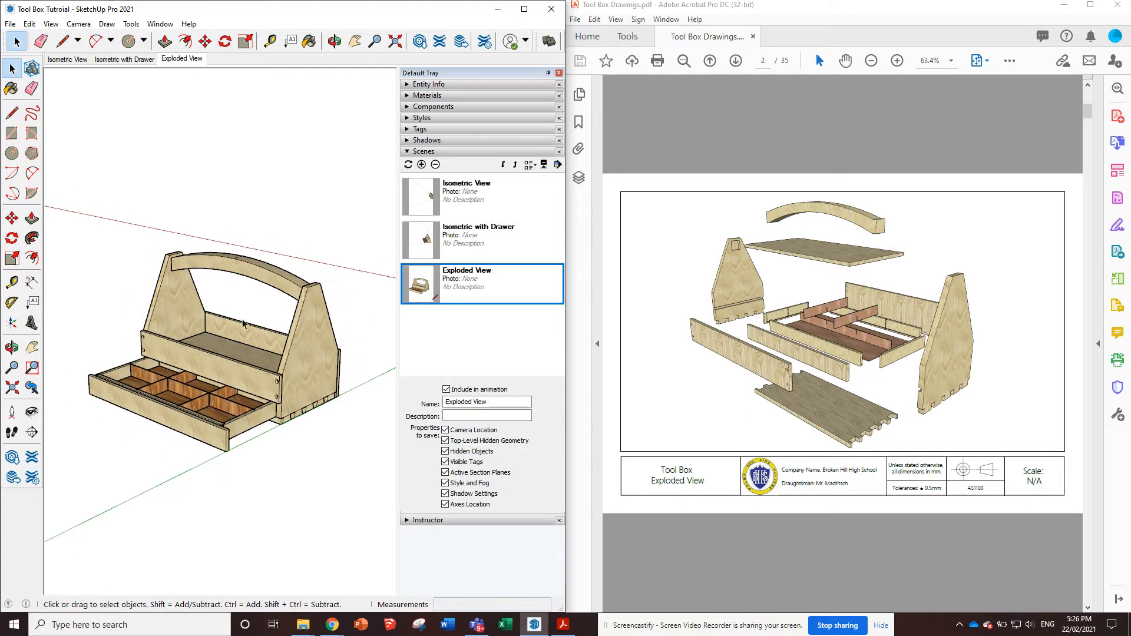
click(210, 46)
click(181, 291)
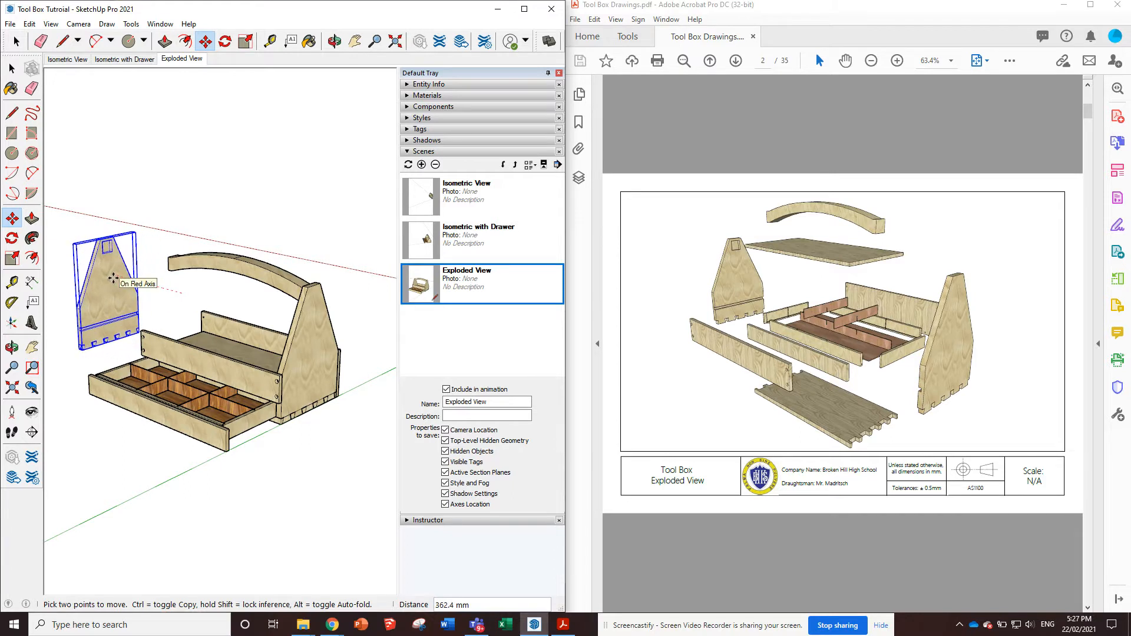
click(116, 288)
click(276, 331)
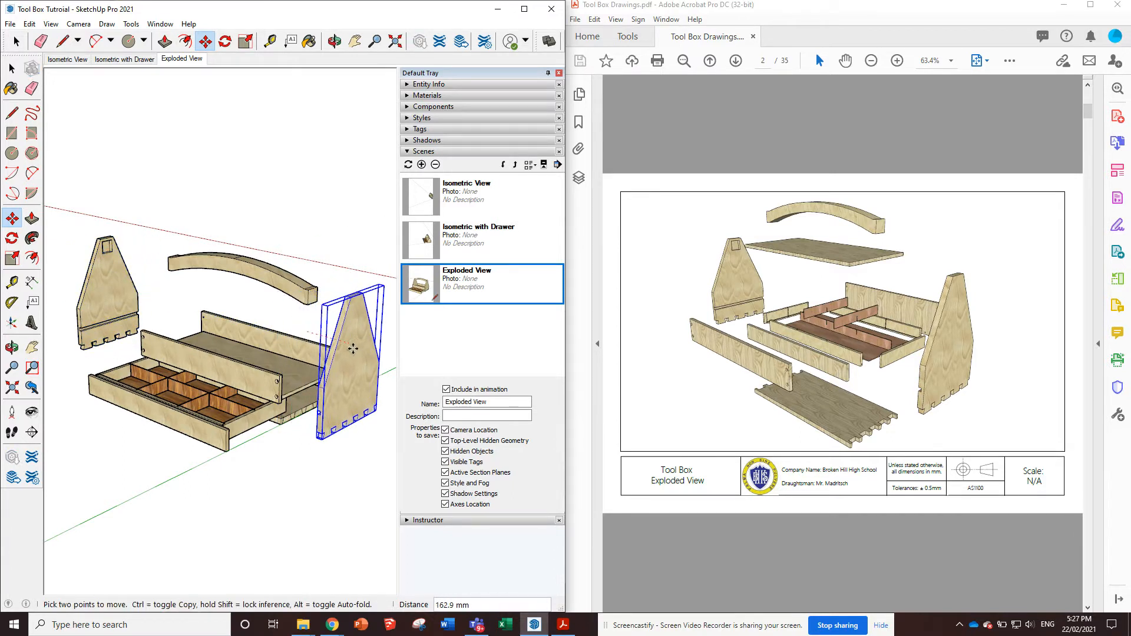
click(348, 328)
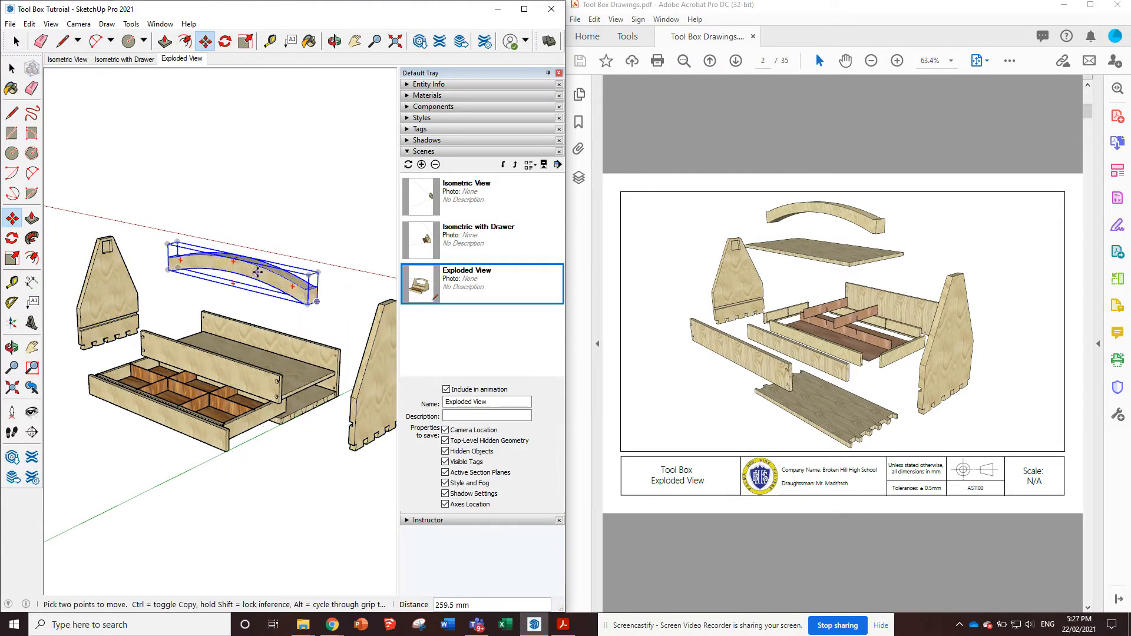
click(256, 190)
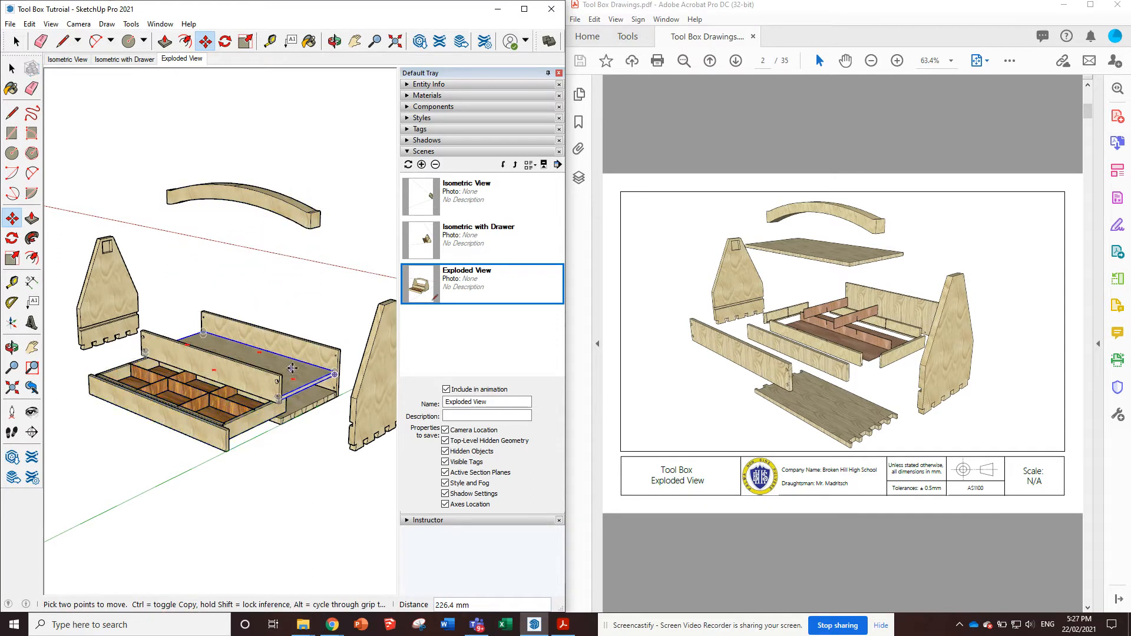
Move the back panel rearward along the green axis and lower the base panel about 215 mm along the blue axis
click(306, 343)
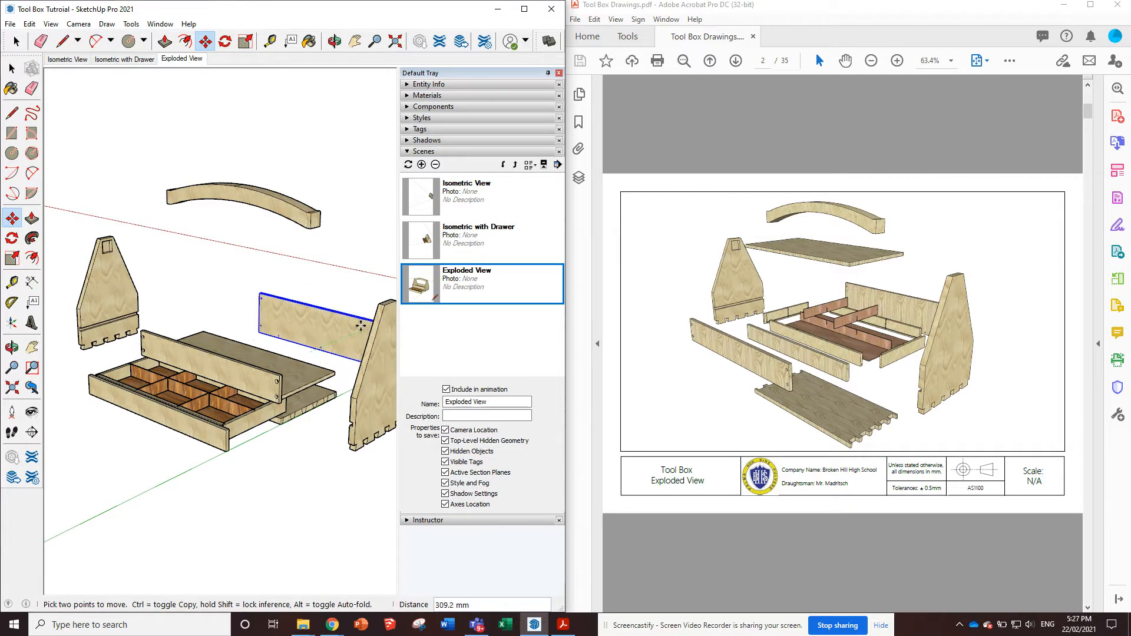
click(366, 322)
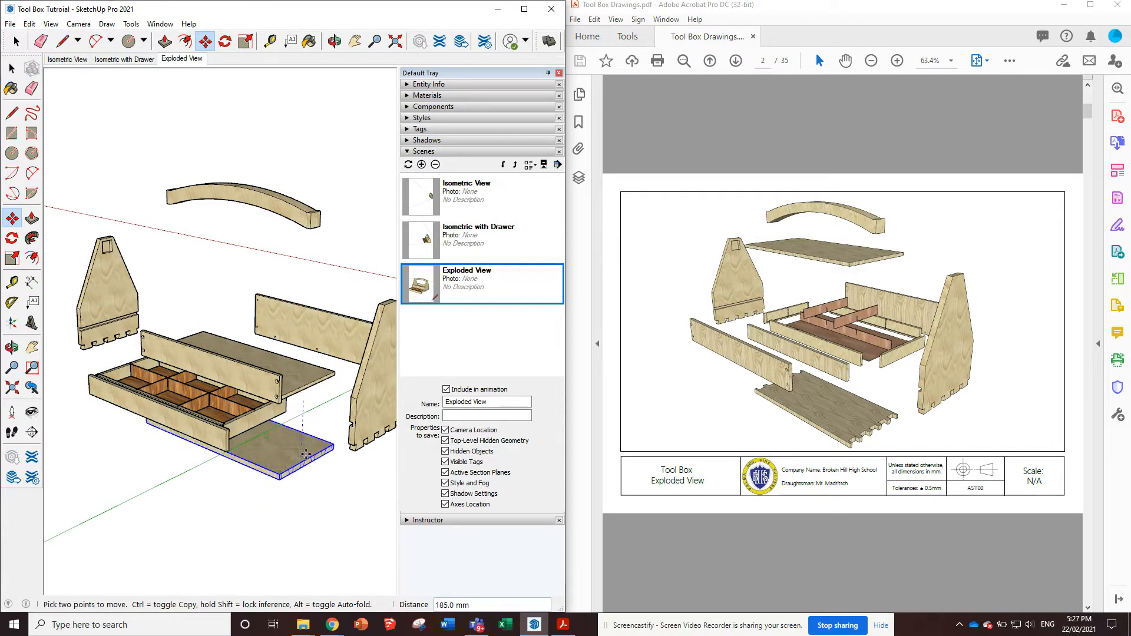
click(304, 461)
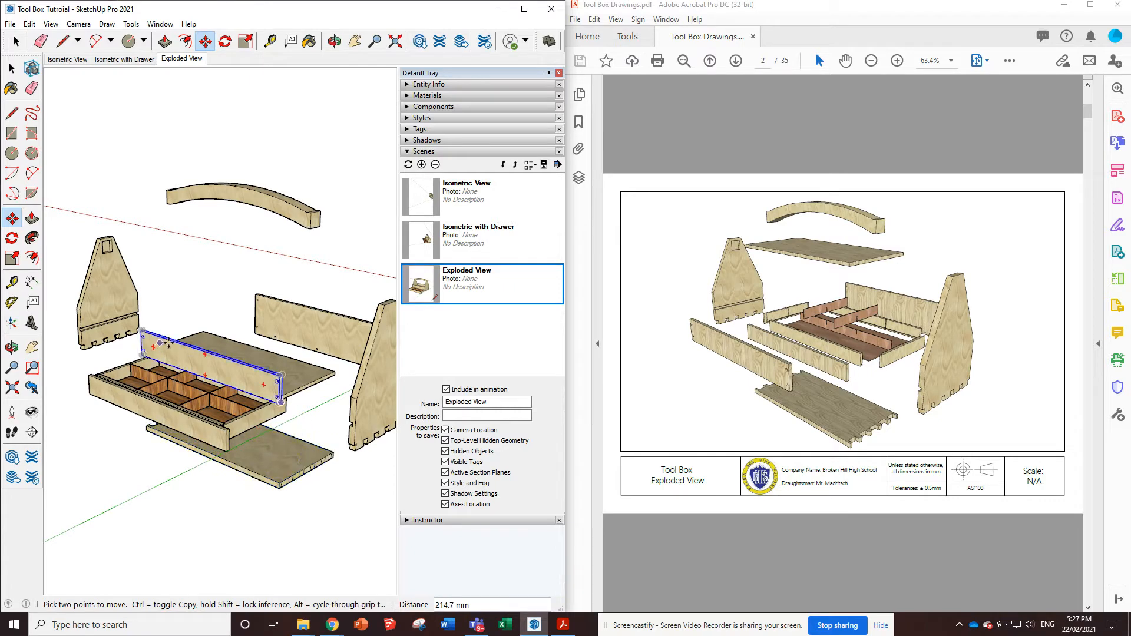
Open the base panel for editing and push the first waste section between the dovetails on its uncut end in by 19 mm
scroll(191, 466, up, 3)
mouse_move(192, 465)
middle_down()
mouse_move(316, 412)
mouse_move(372, 439)
middle_up()
key(m)
mouse_move(248, 459)
middle_down()
mouse_move(76, 416)
mouse_move(131, 467)
mouse_move(342, 462)
mouse_move(277, 412)
middle_up()
key(space)
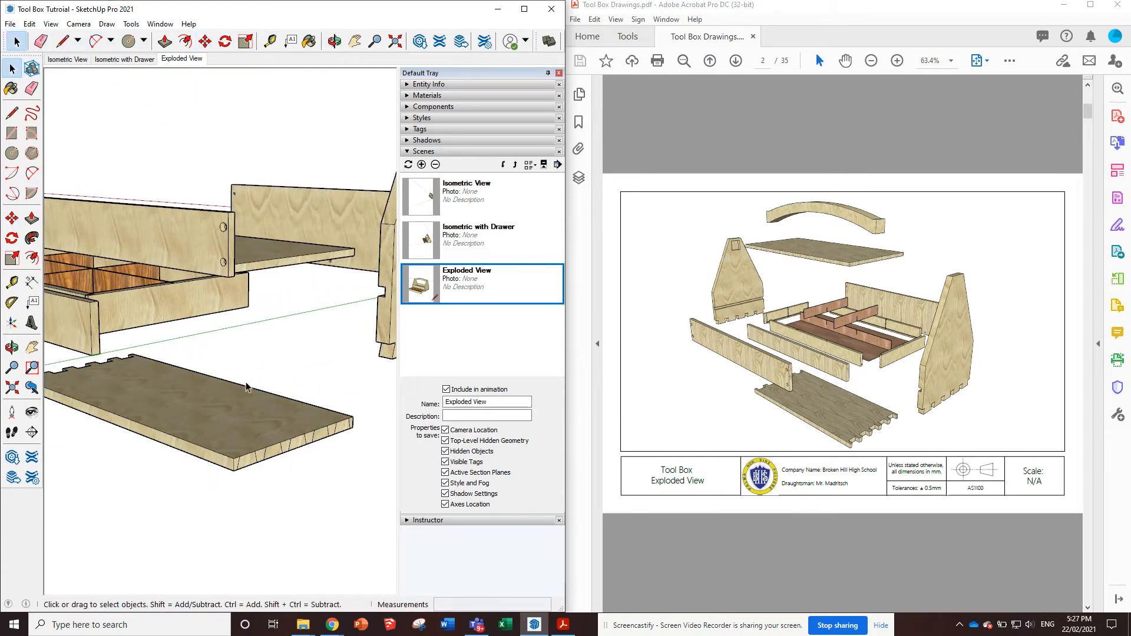
double_click(248, 410)
scroll(278, 472, up, 2)
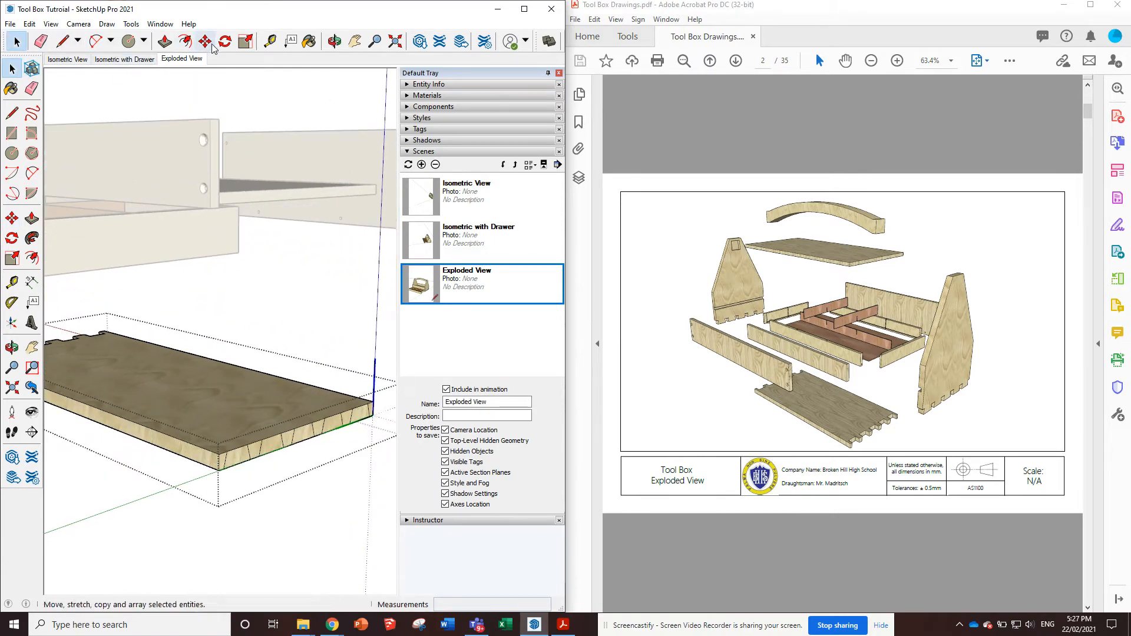
click(168, 44)
click(237, 459)
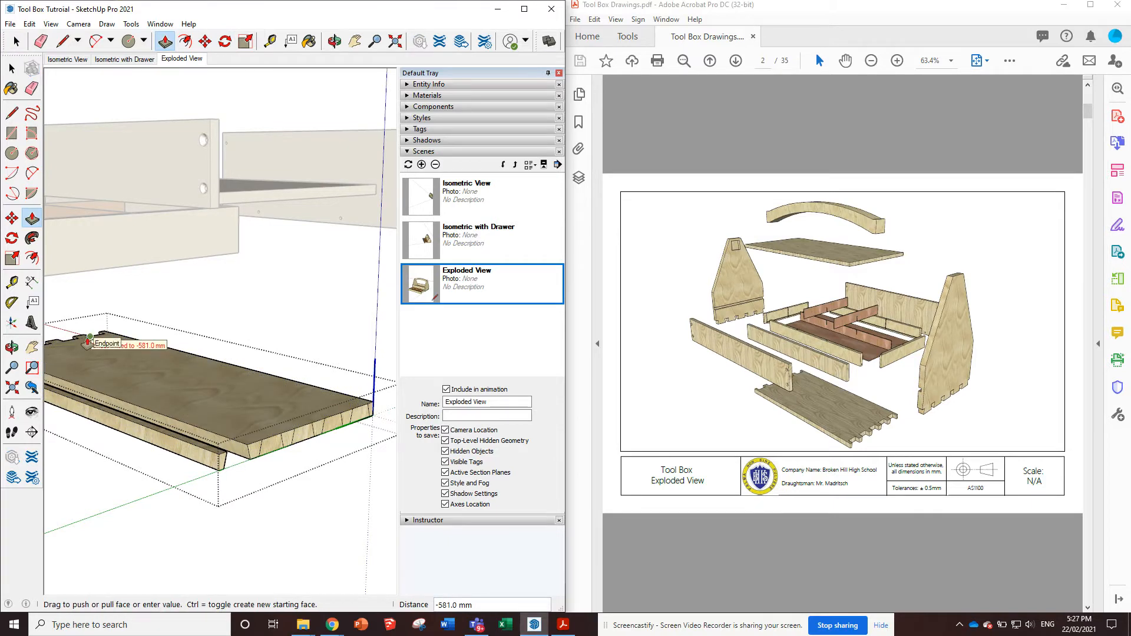
key(Return)
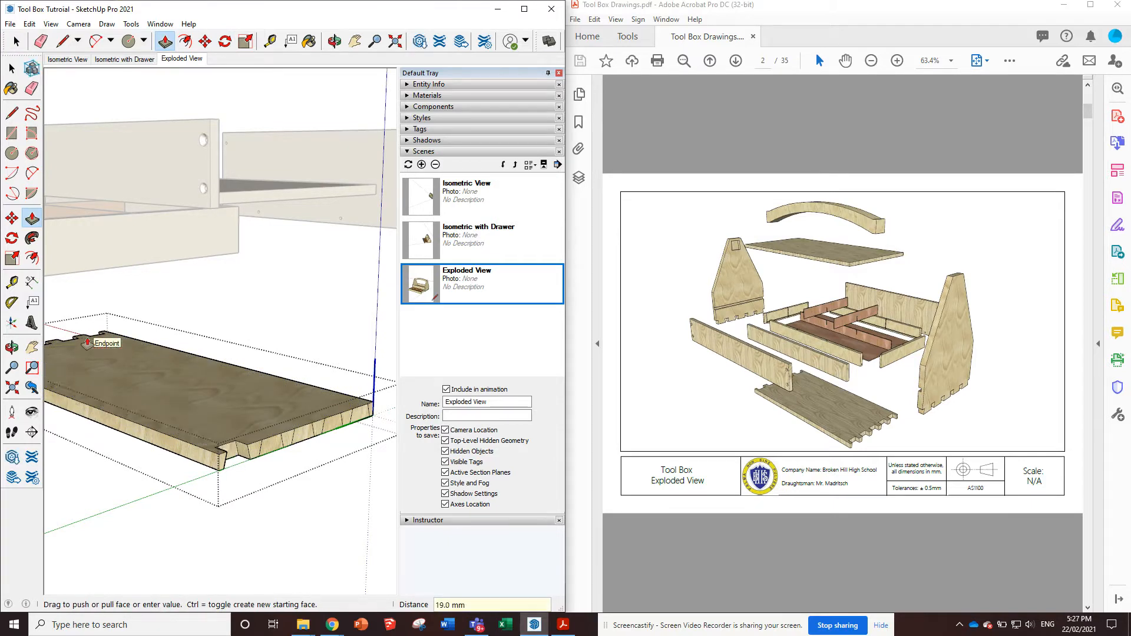
Repeat the same push on the remaining waste sections of the base panel's end, and close the panel for editing
double_click(272, 451)
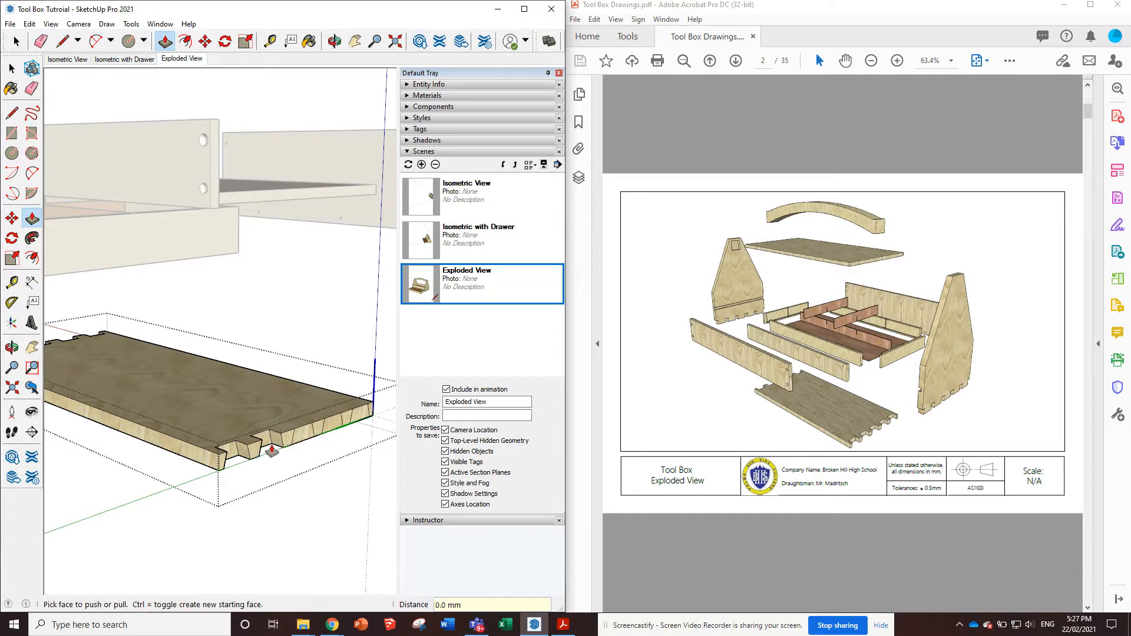
double_click(307, 438)
double_click(359, 422)
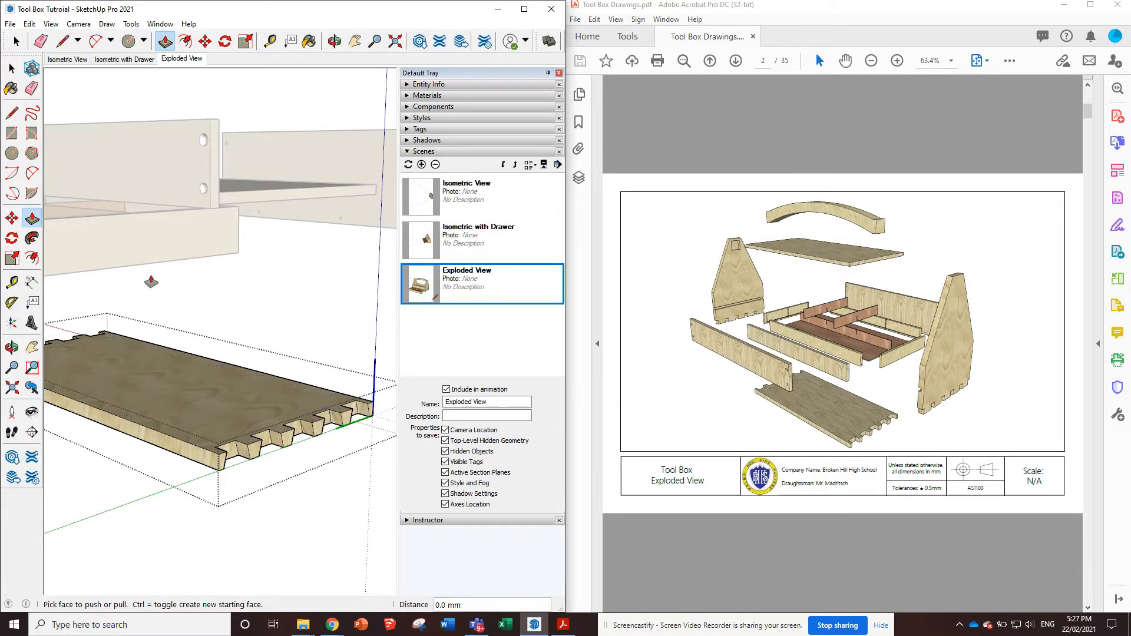
click(12, 68)
click(267, 297)
Raise the shelf panel about 332 mm along the blue axis, above the tool box sides and below the handle
scroll(270, 412, down, 5)
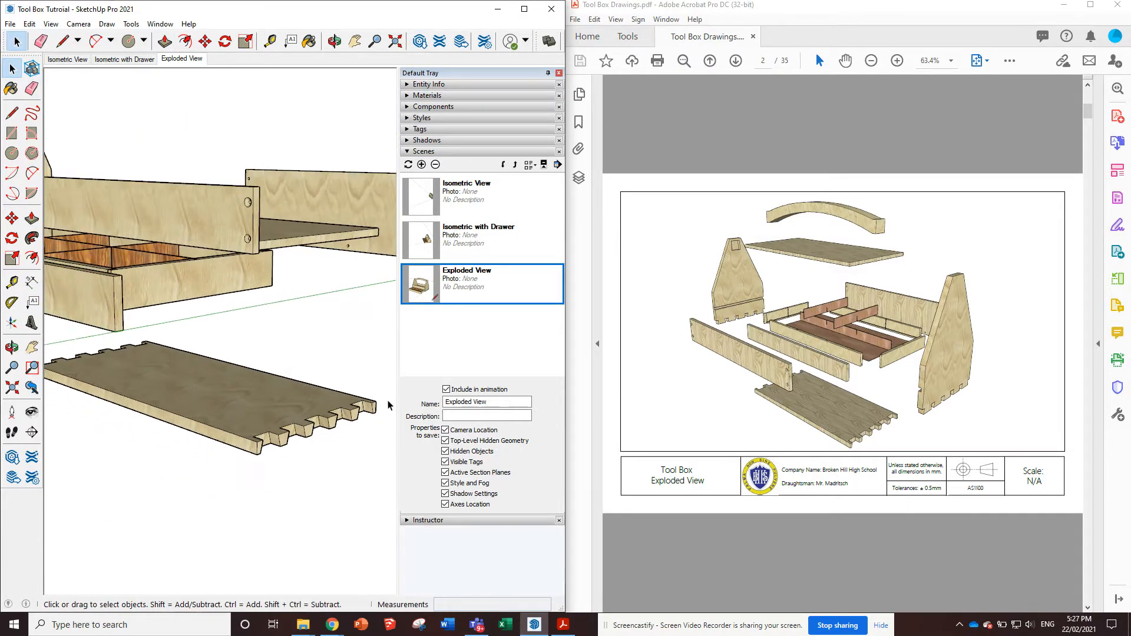
scroll(199, 441, down, 2)
scroll(211, 360, up, 3)
scroll(211, 363, down, 2)
middle_drag(211, 363, 200, 439)
scroll(200, 439, up, 3)
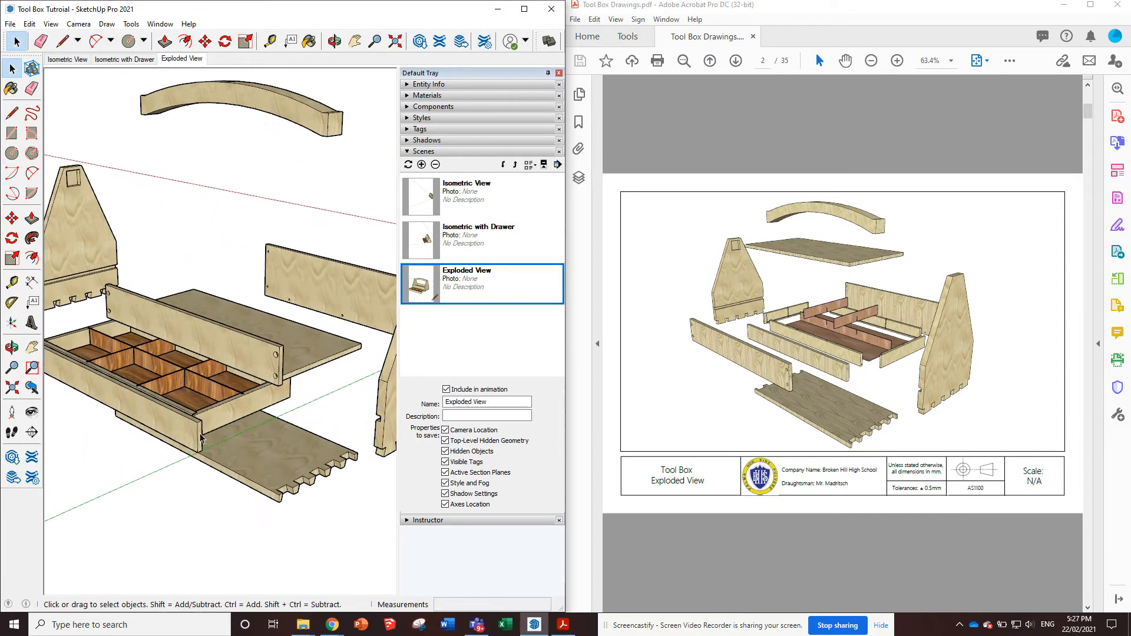
click(205, 41)
click(302, 360)
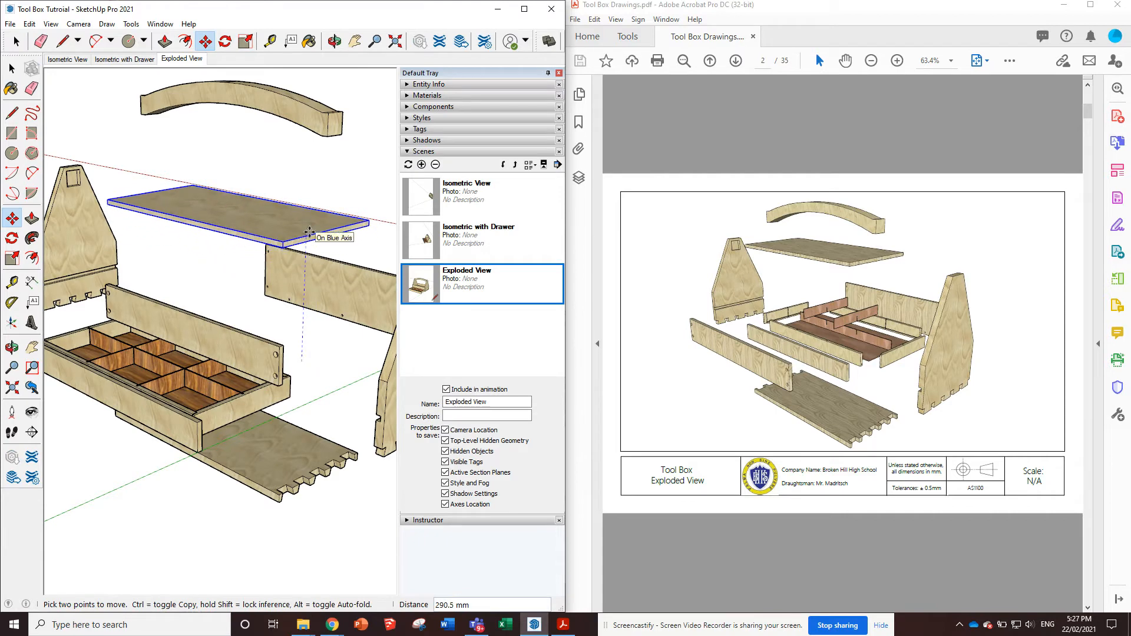
click(308, 205)
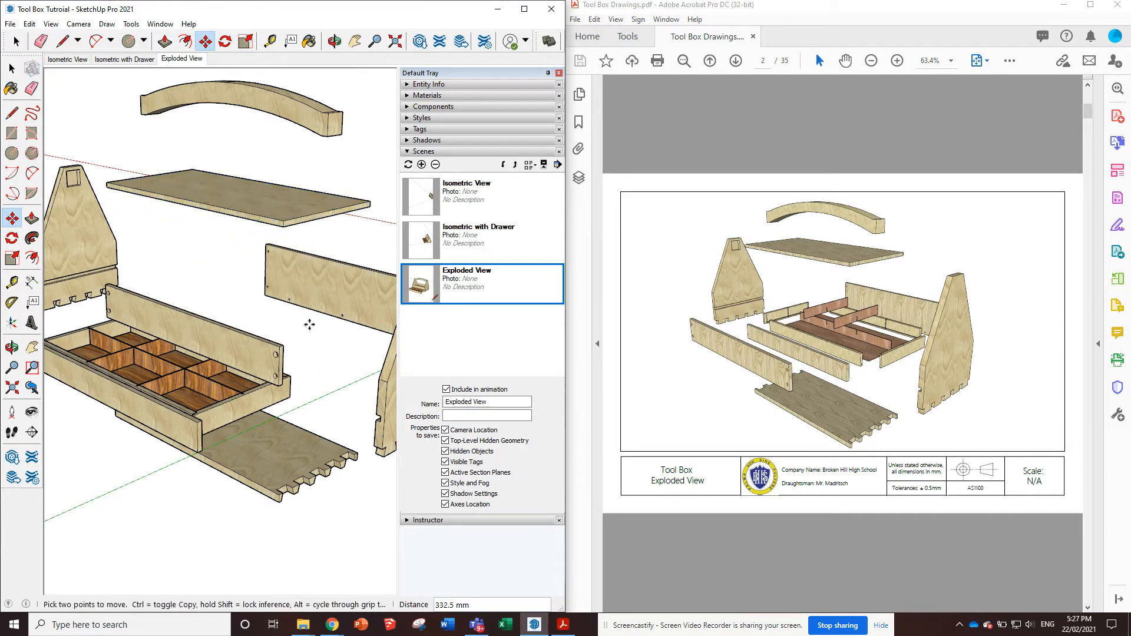
Along the green axis, move the front panel forward and the drawer rearward in two moves of about 129 mm and 78 mm
click(252, 359)
click(127, 414)
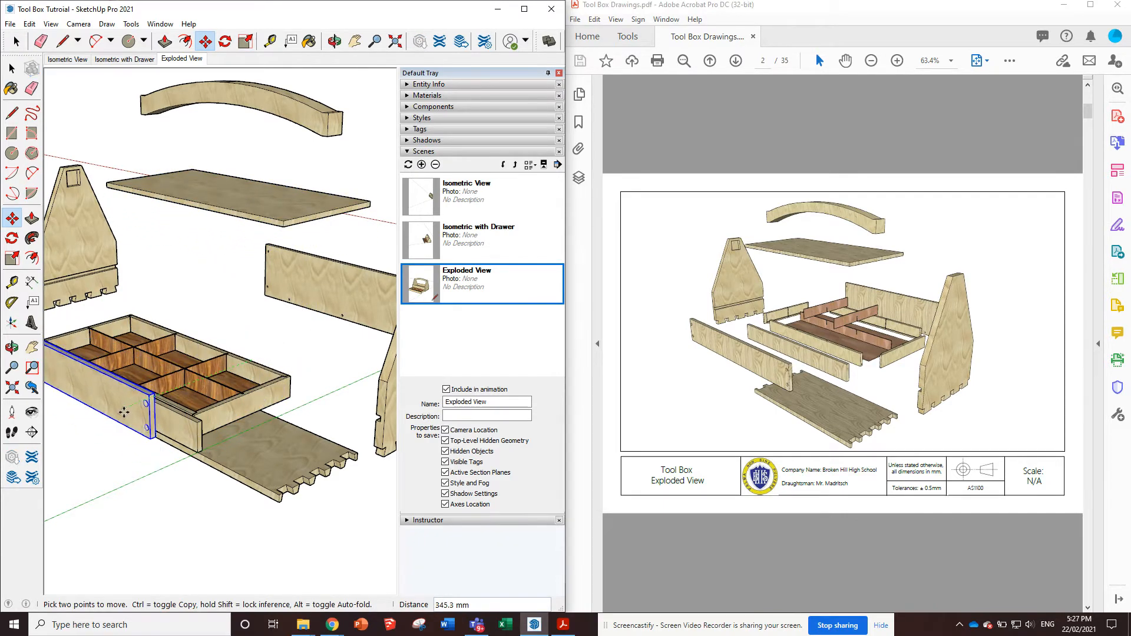
click(198, 392)
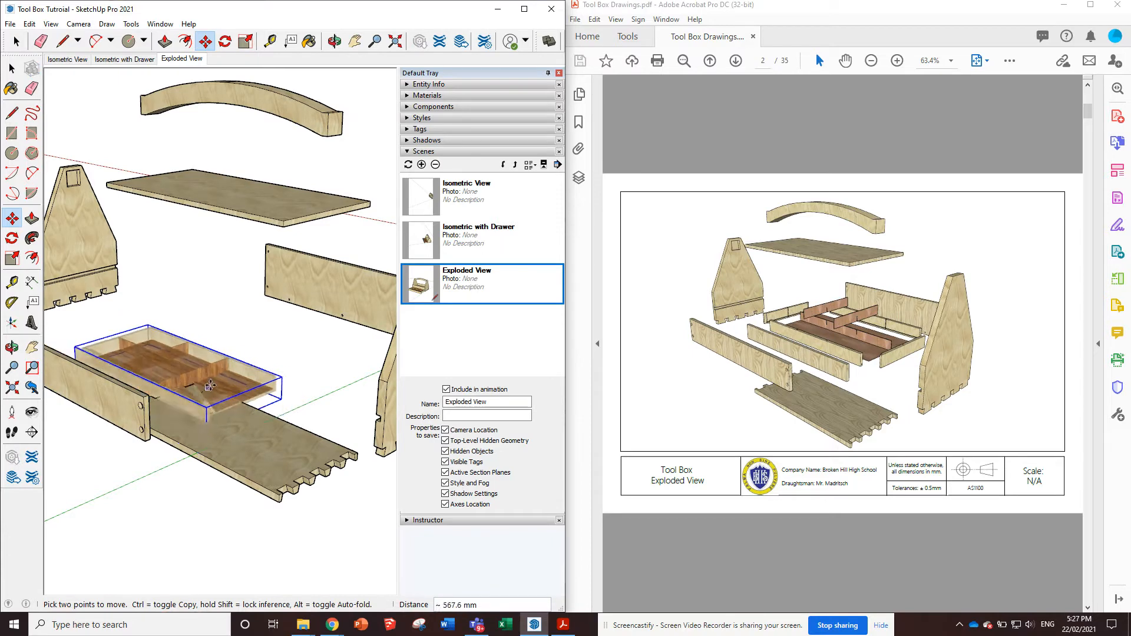
click(248, 376)
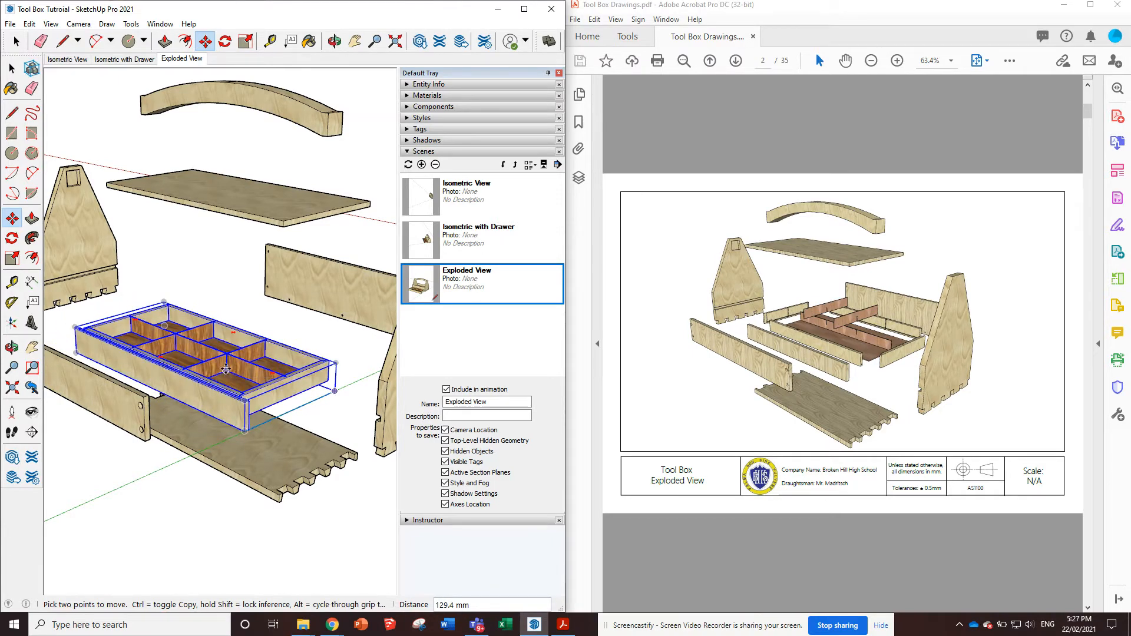
click(275, 389)
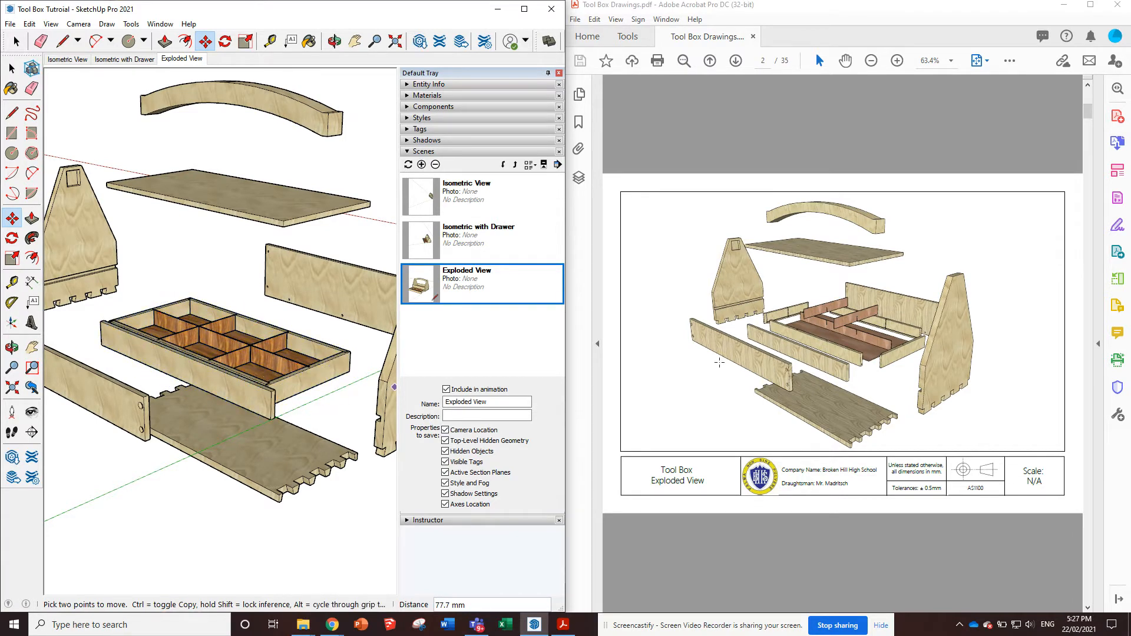
Explode the drawer group and move the drawer's false front forward about 102 mm along the green axis
right_click(244, 348)
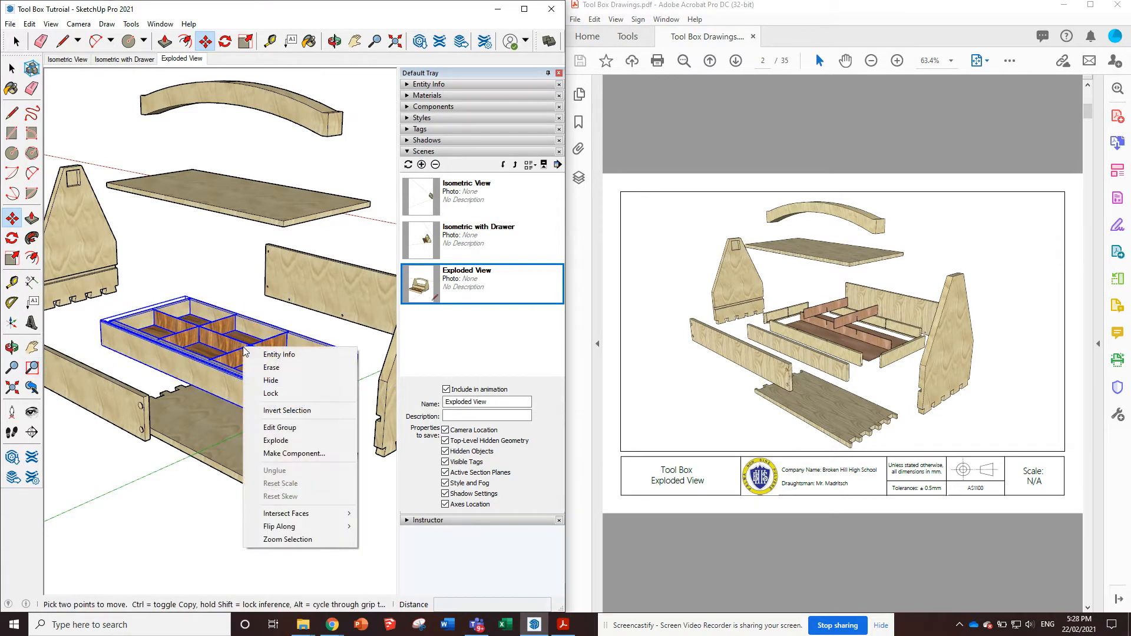
click(298, 443)
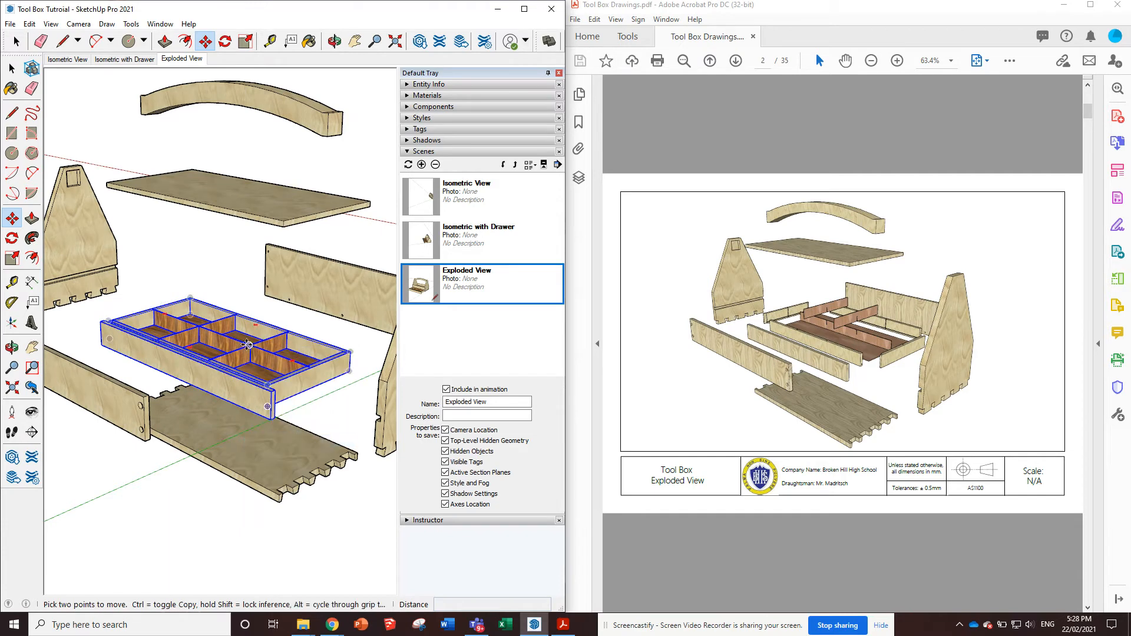
click(257, 397)
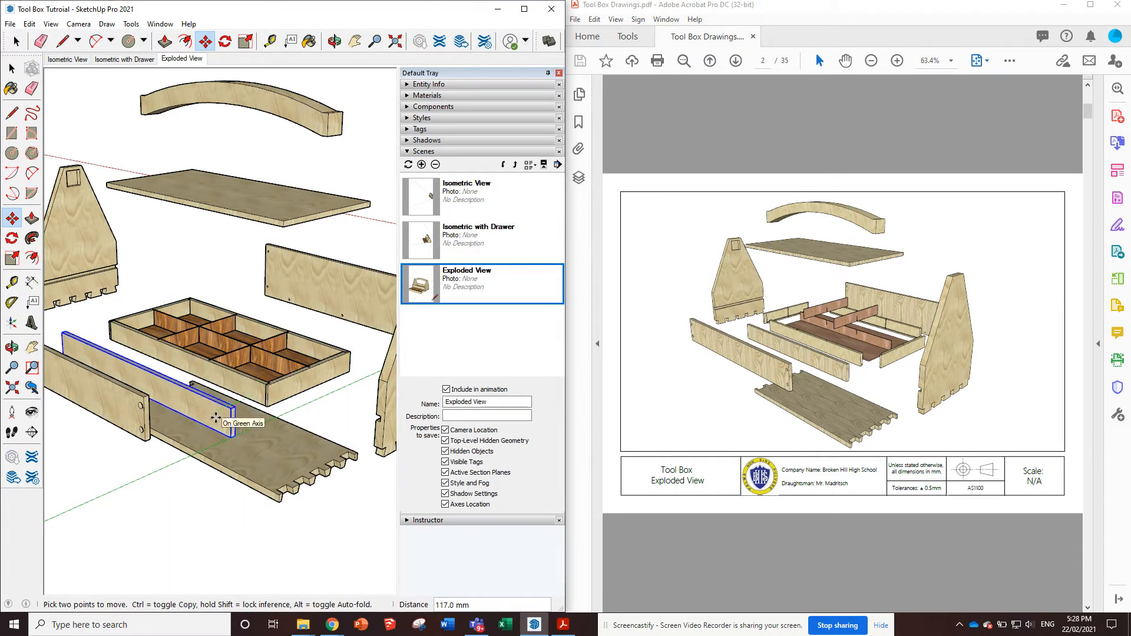
click(259, 421)
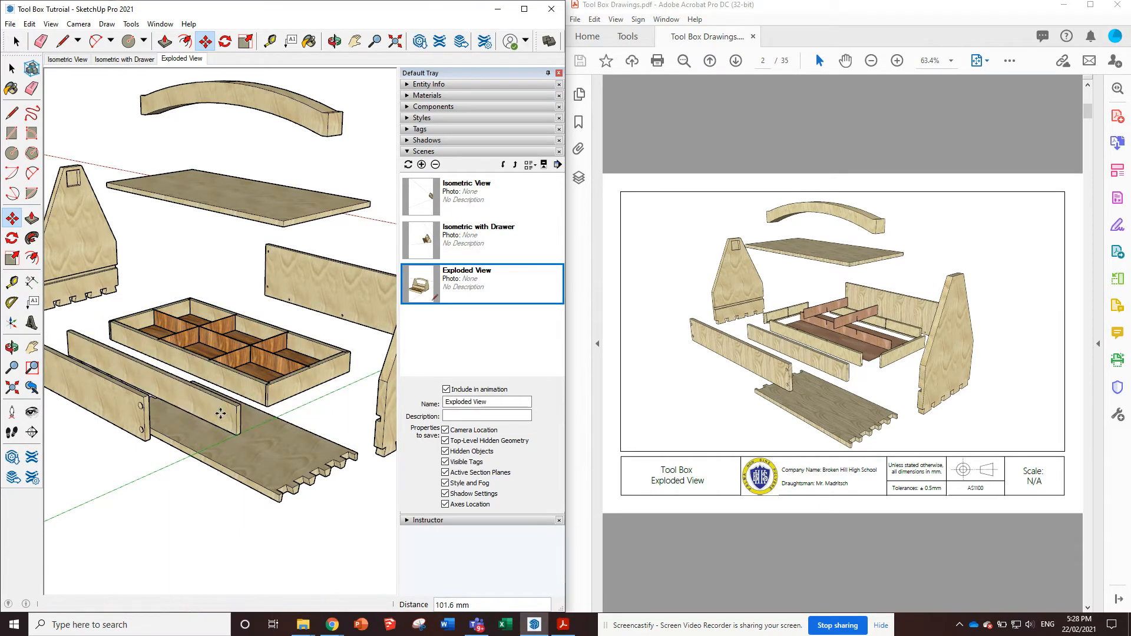
Explode the remaining drawer box group and raise the two short dividers along the blue axis, clear of the long divider
right_click(268, 367)
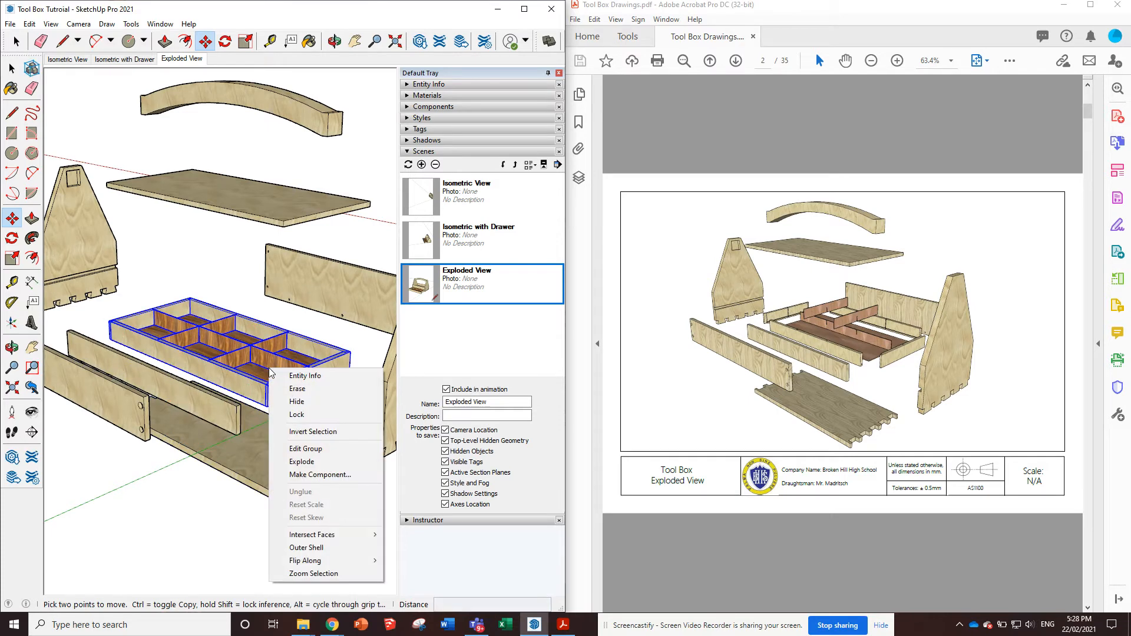
click(317, 462)
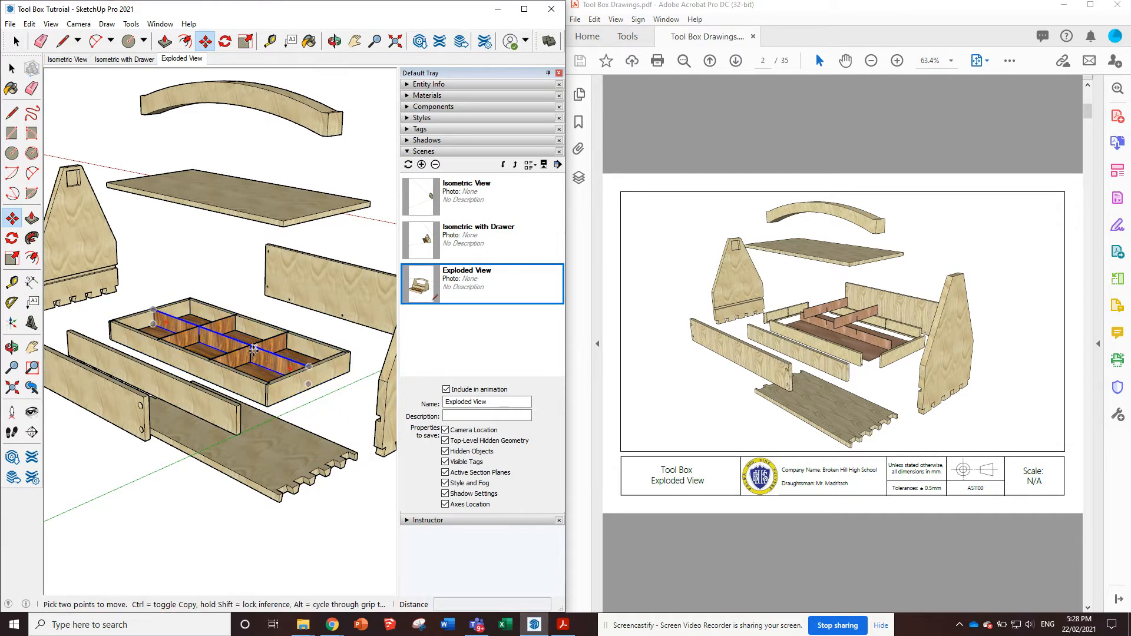
click(276, 342)
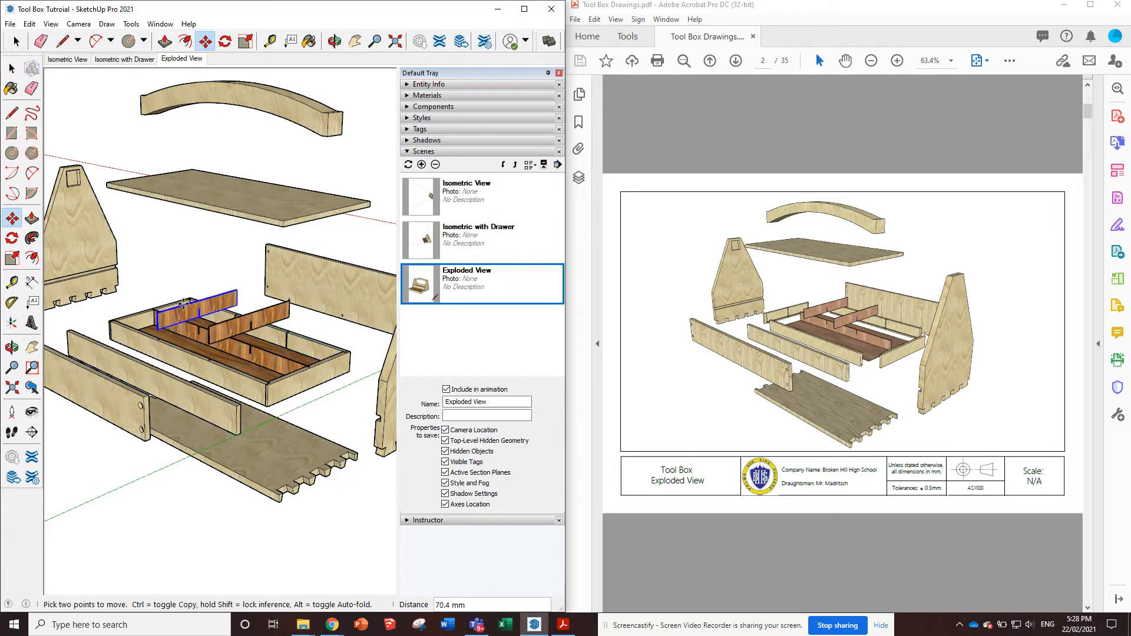
Move the drawer's back piece rearward along the green axis and both drawer sides outward along the red axis
click(300, 335)
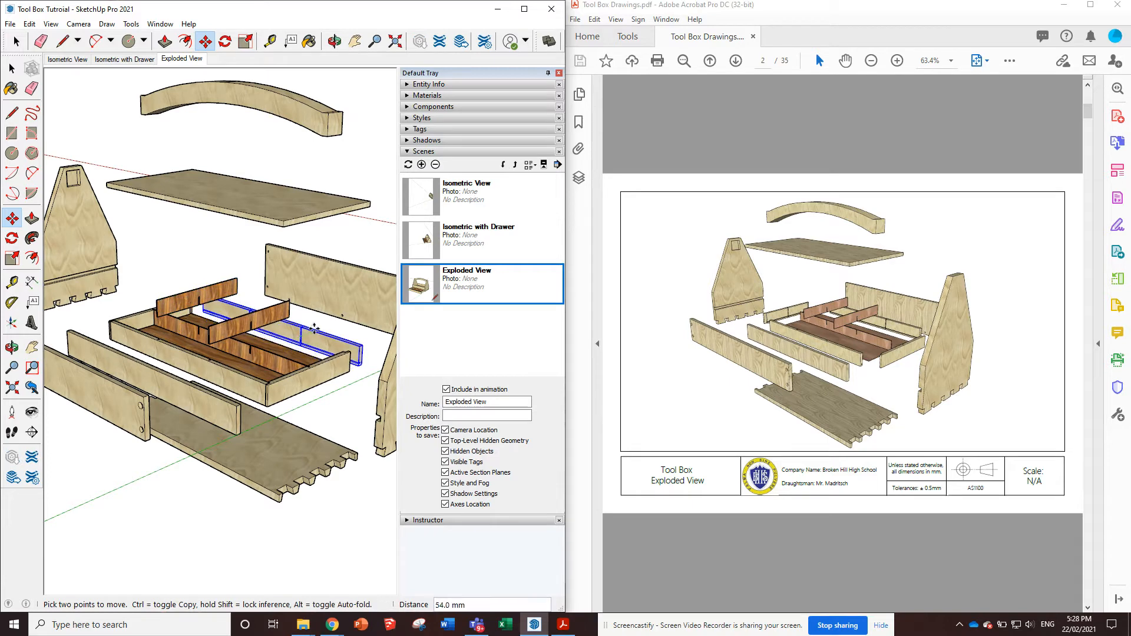
click(320, 326)
click(132, 316)
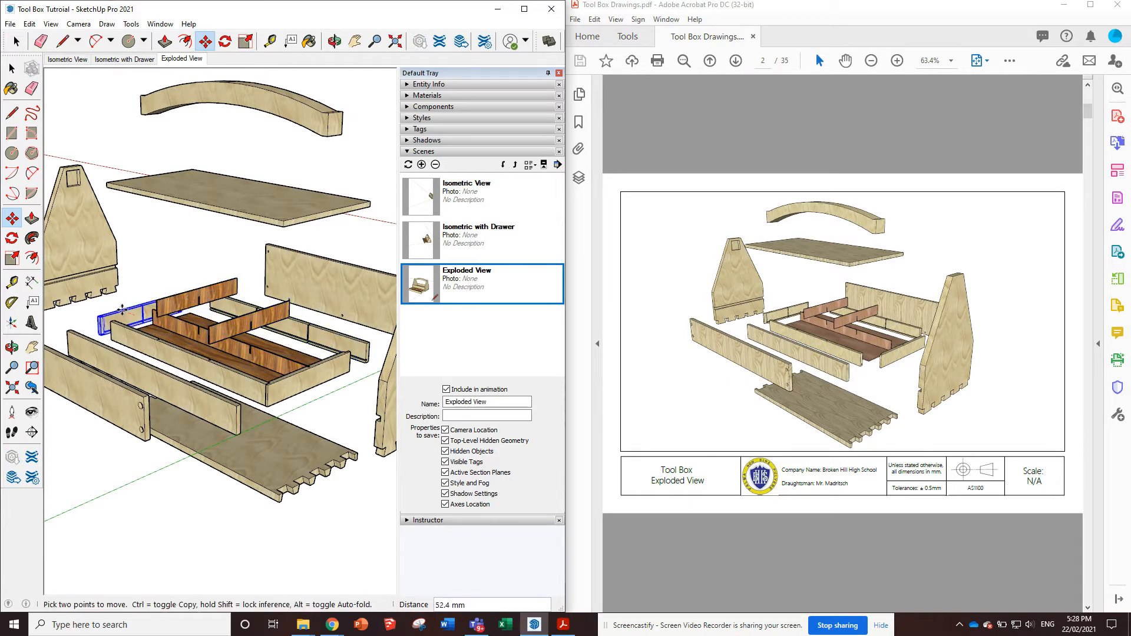
click(114, 310)
click(300, 386)
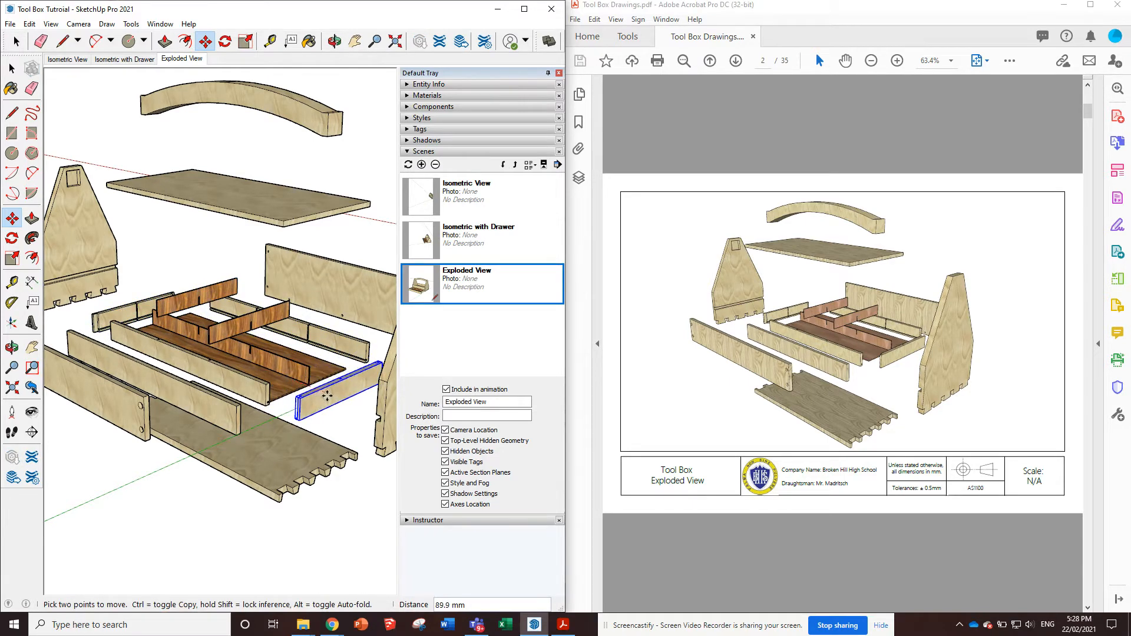
click(331, 397)
Move the inner drawer front about 79 mm and the false front further forward along the green axis, and lower the drawer base
click(251, 378)
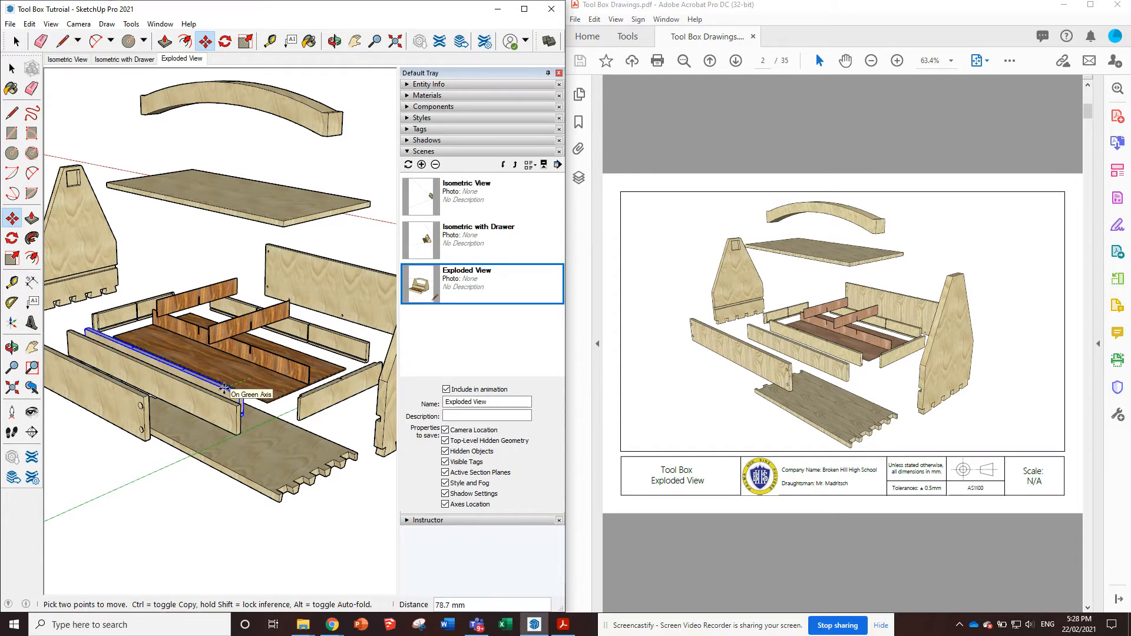
click(204, 414)
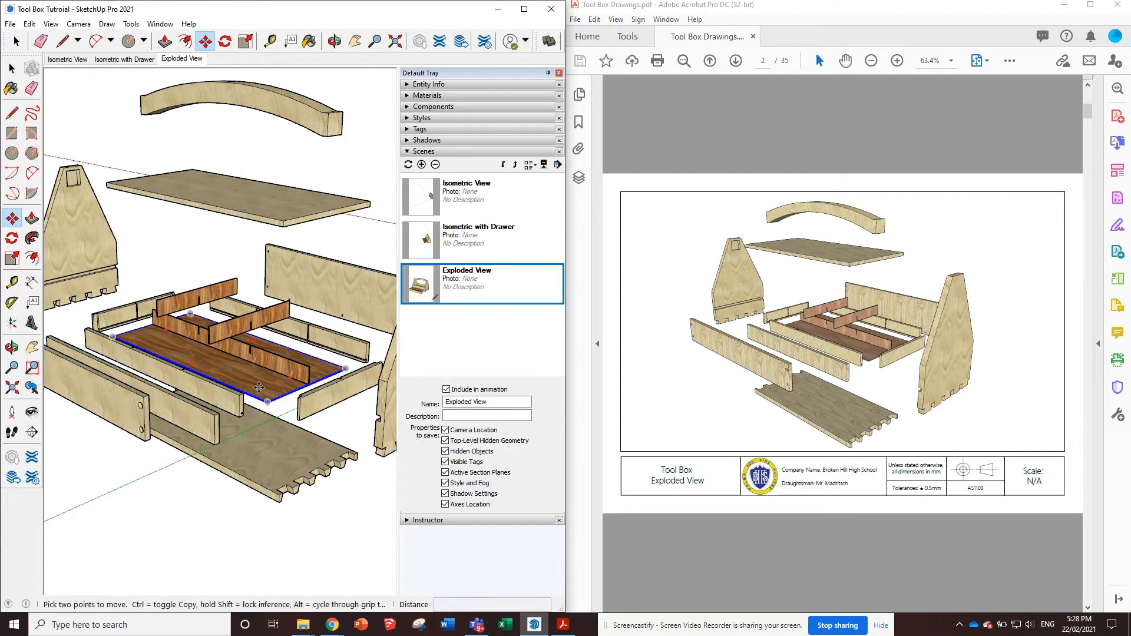
click(283, 384)
click(289, 404)
Frame the whole exploded tool box as in the drawing and update the Exploded View scene with all its properties
scroll(333, 418, down, 3)
middle_drag(297, 420, 252, 436)
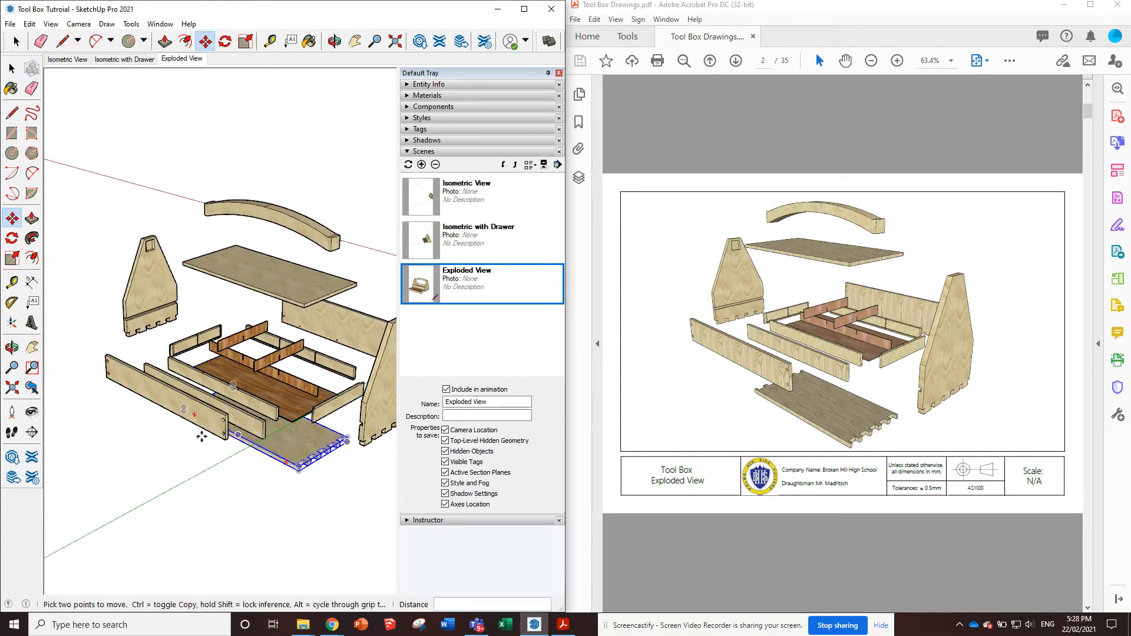
middle_drag(130, 414, 161, 384)
scroll(162, 384, down, 2)
scroll(214, 373, up, 2)
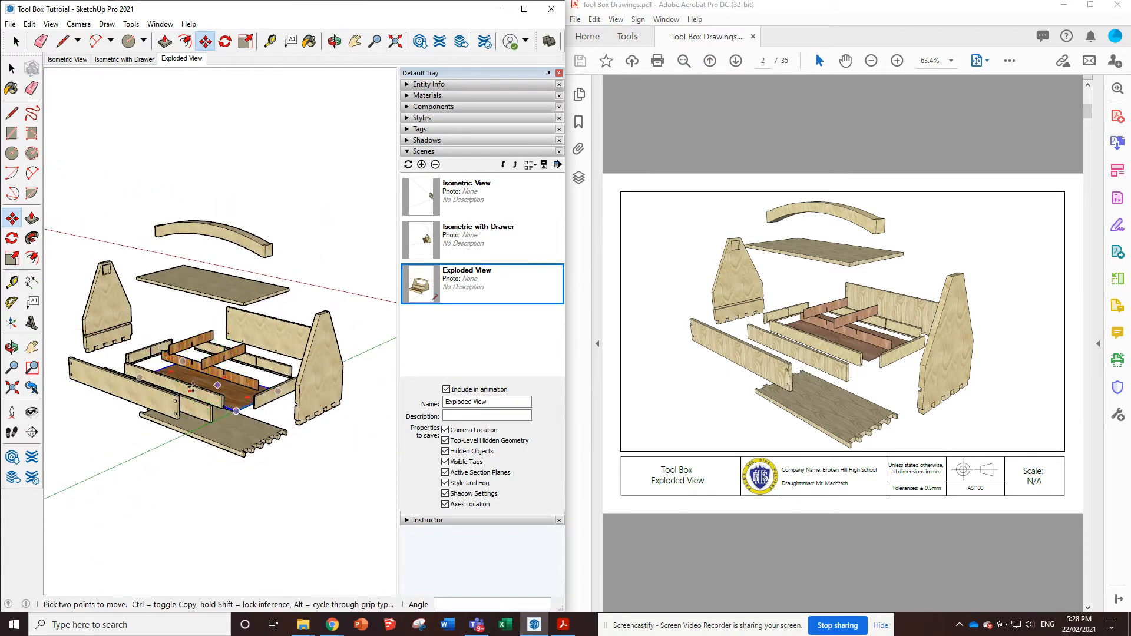
scroll(225, 365, up, 1)
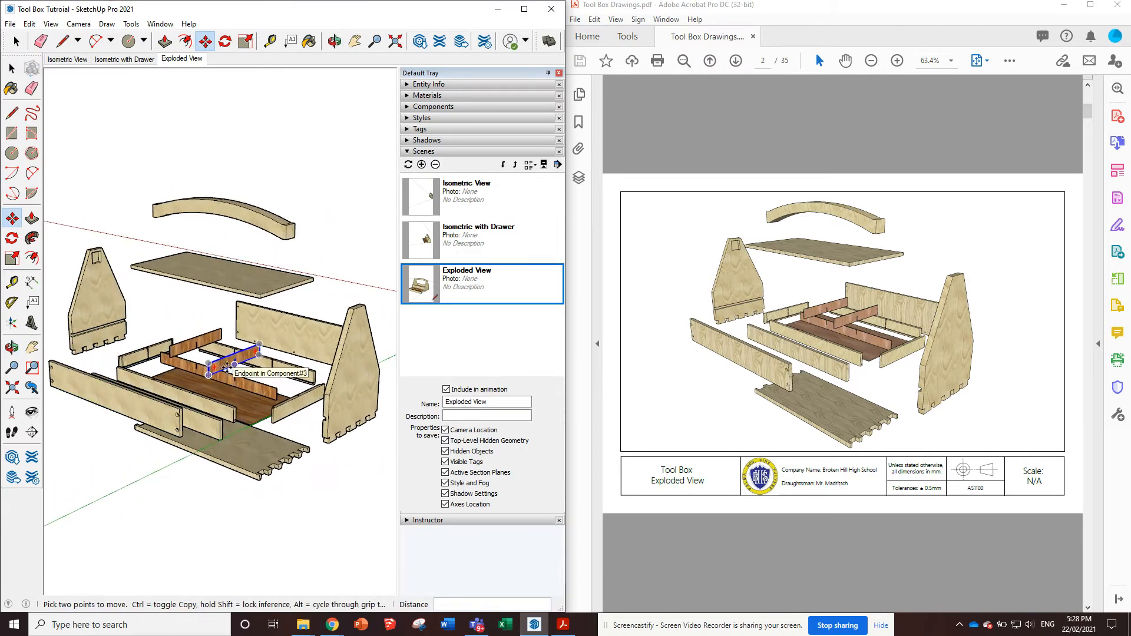
right_click(471, 285)
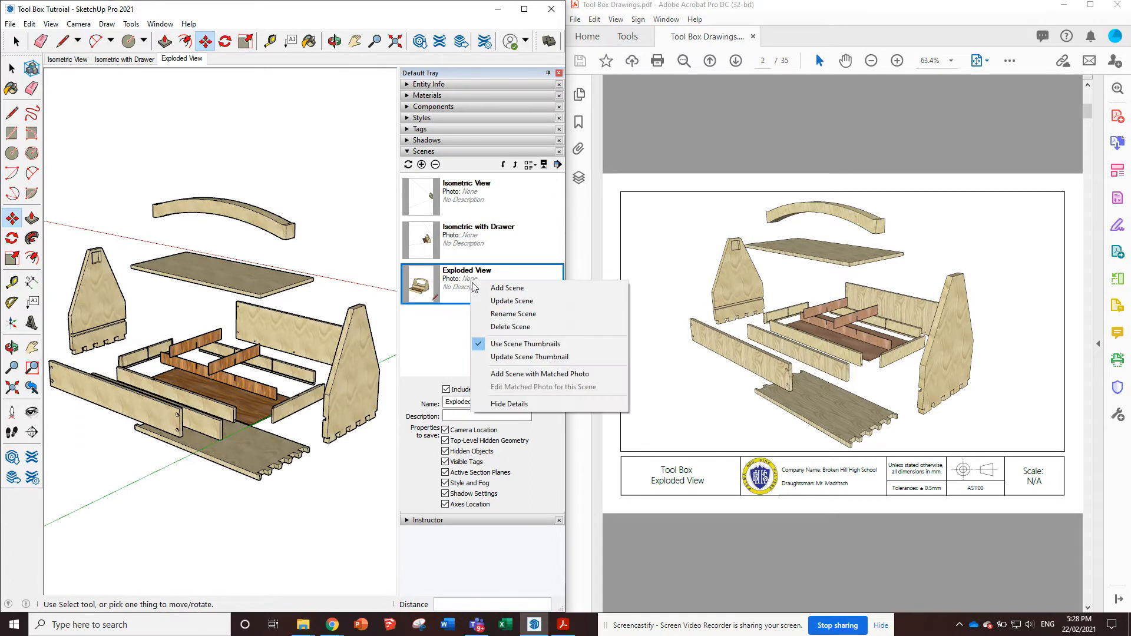
click(508, 301)
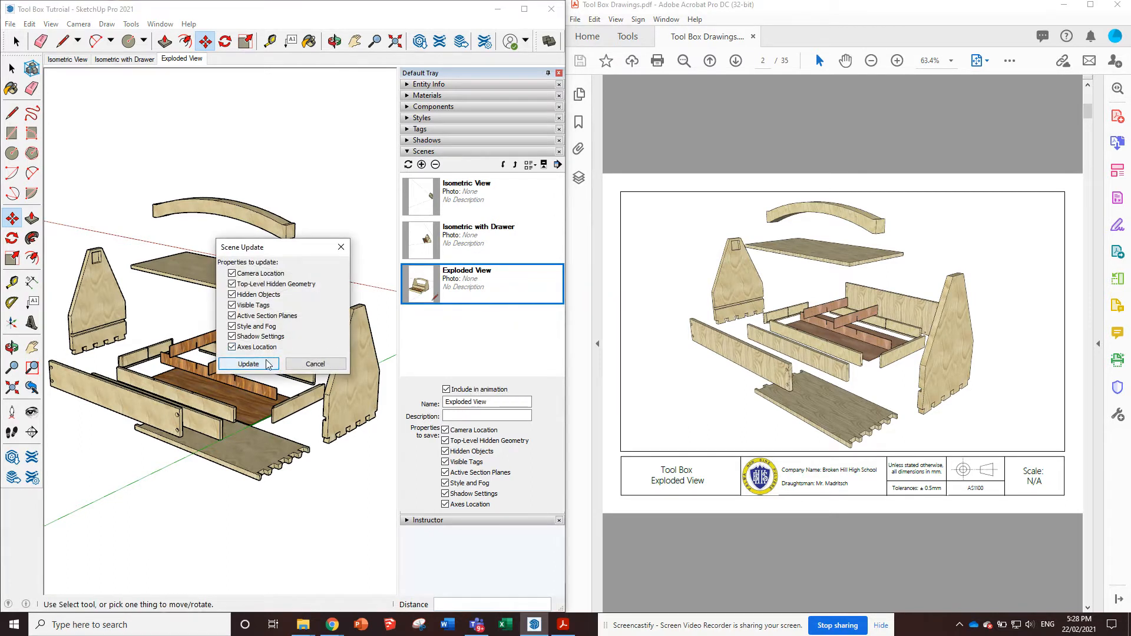
click(266, 364)
click(449, 297)
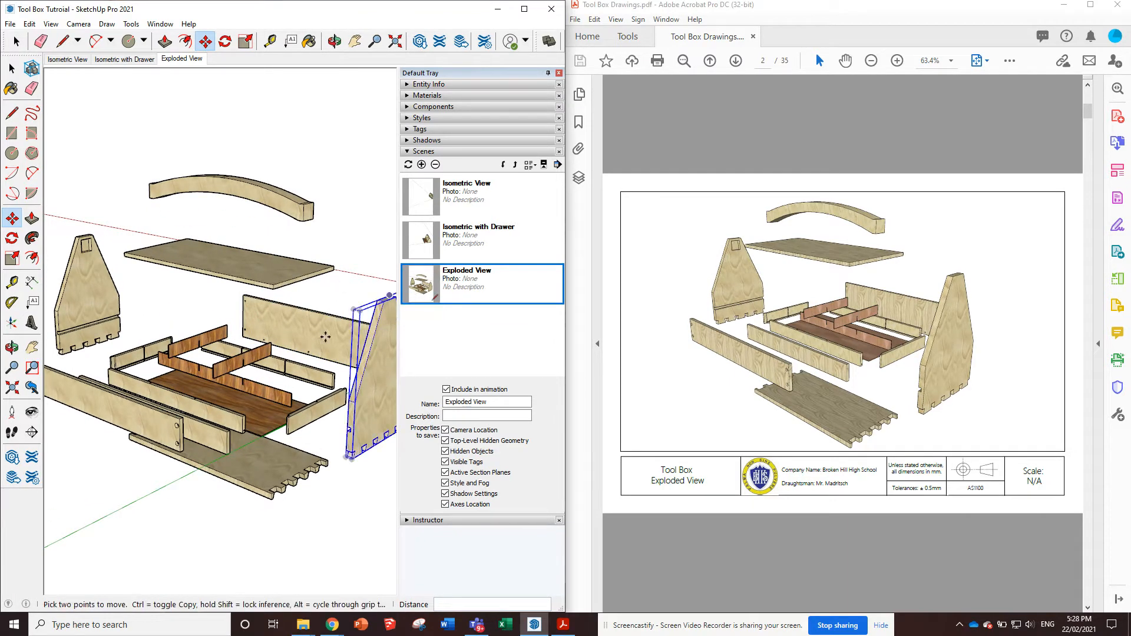
Look through the components list and the individual part drawings in the PDF, returning to the Handle drawing
scroll(221, 337, down, 2)
scroll(784, 292, down, 2)
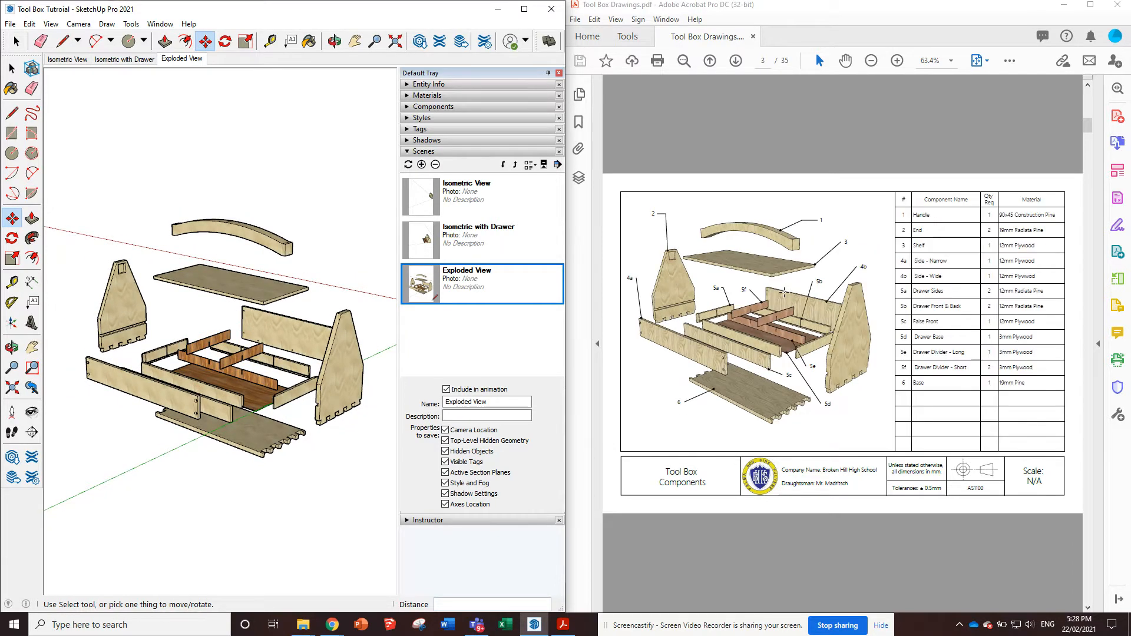
scroll(714, 258, down, 2)
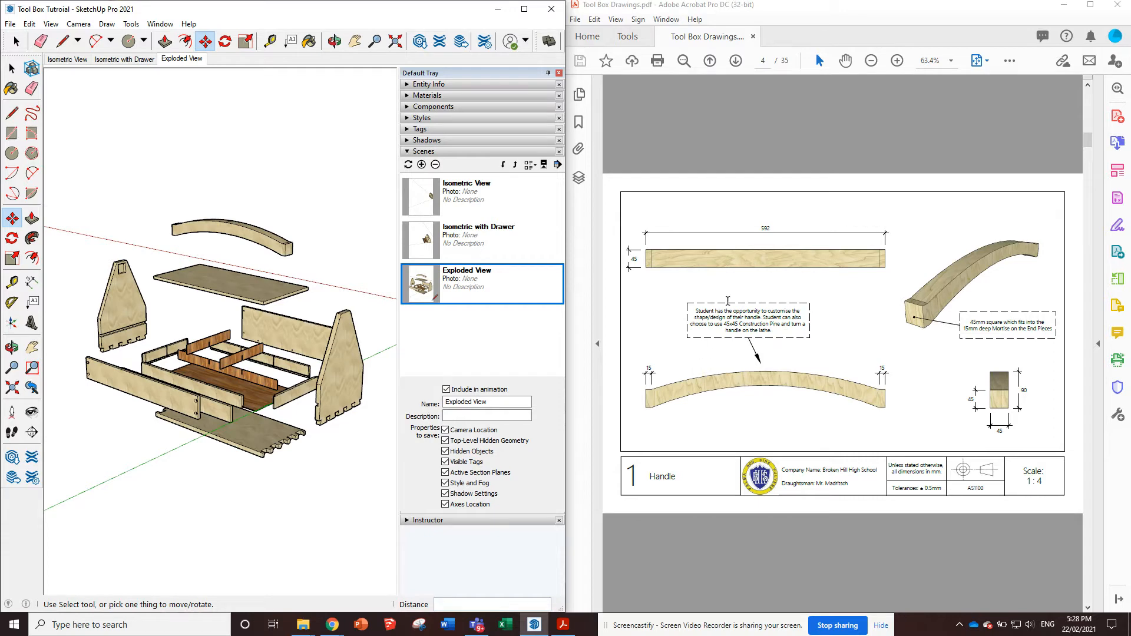
scroll(727, 318, down, 4)
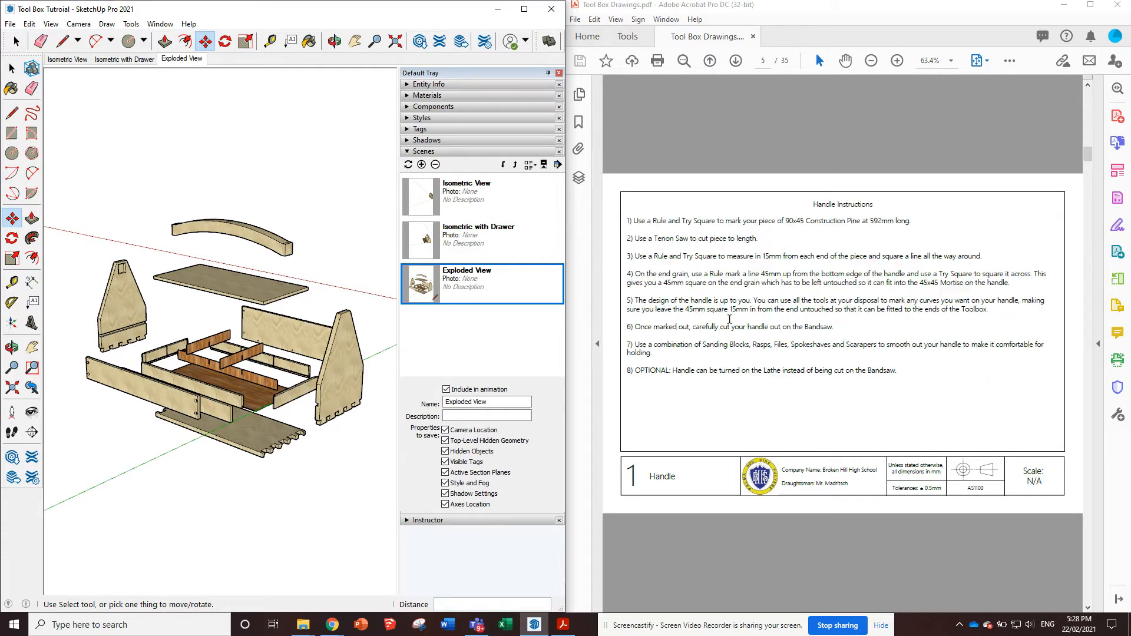
scroll(763, 289, down, 4)
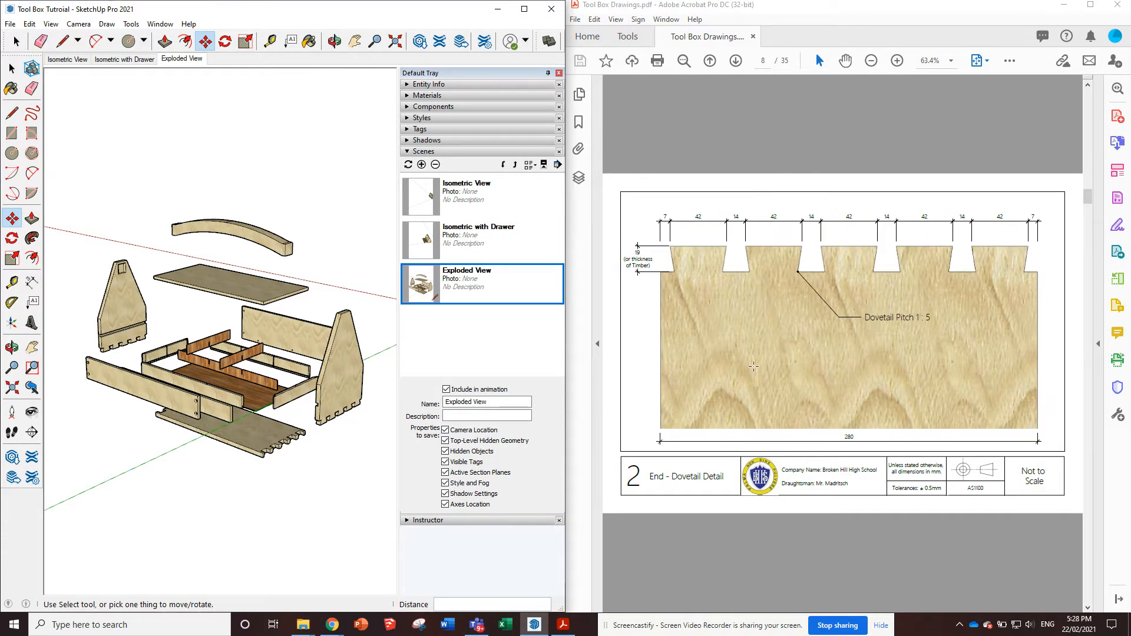
scroll(782, 288, down, 4)
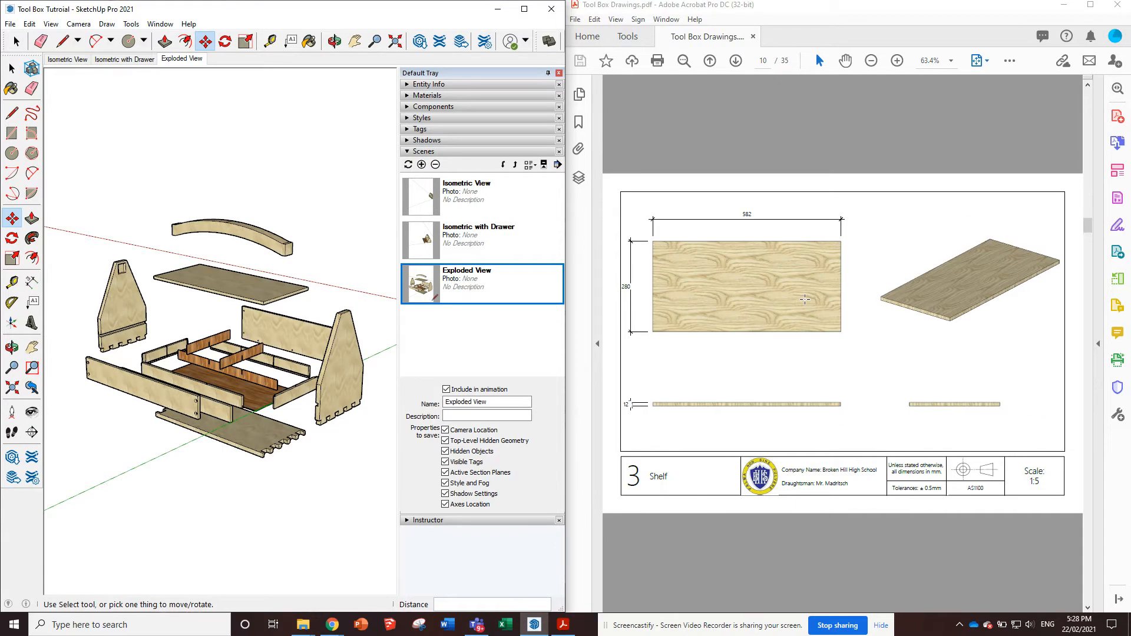
scroll(745, 315, up, 12)
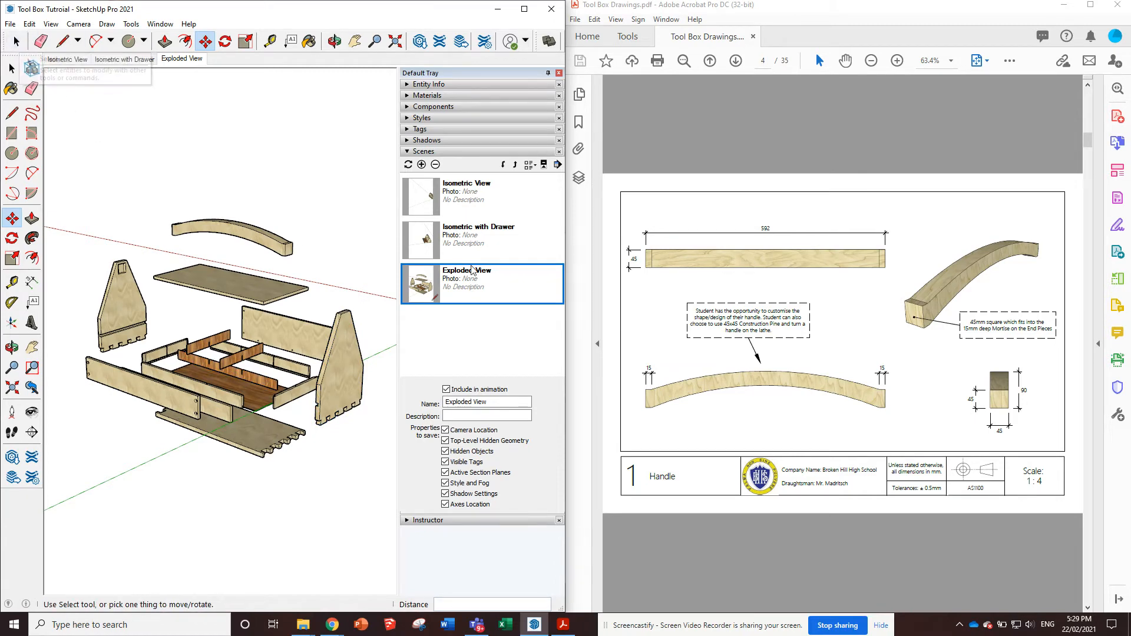
Add a new scene after Exploded View and name it Handle
click(421, 165)
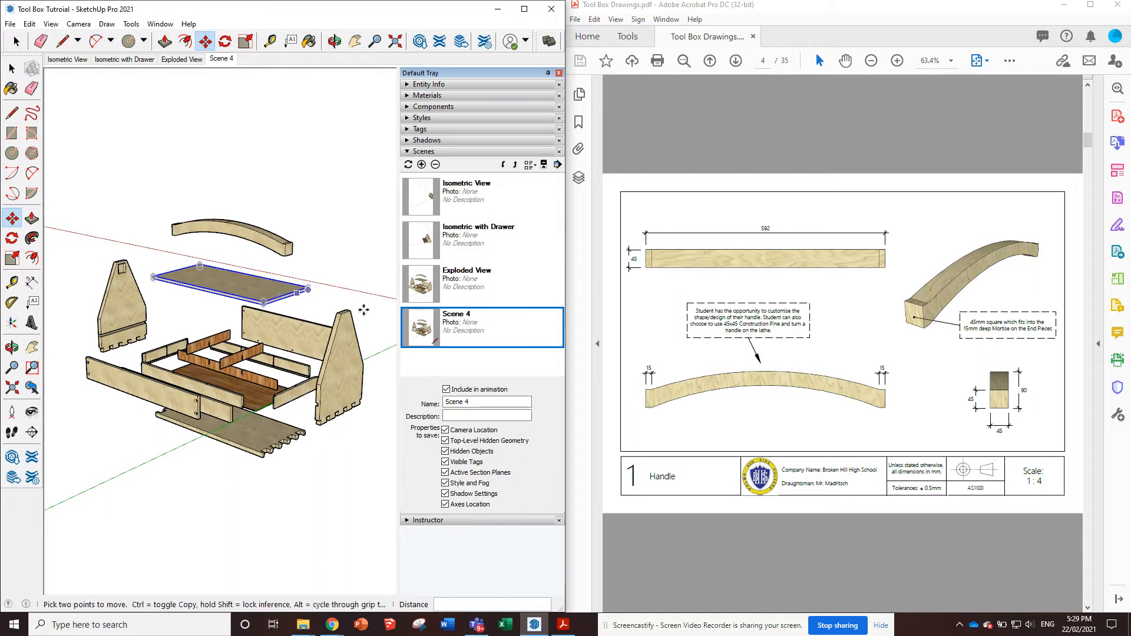
drag(484, 402, 420, 404)
text(Handle)
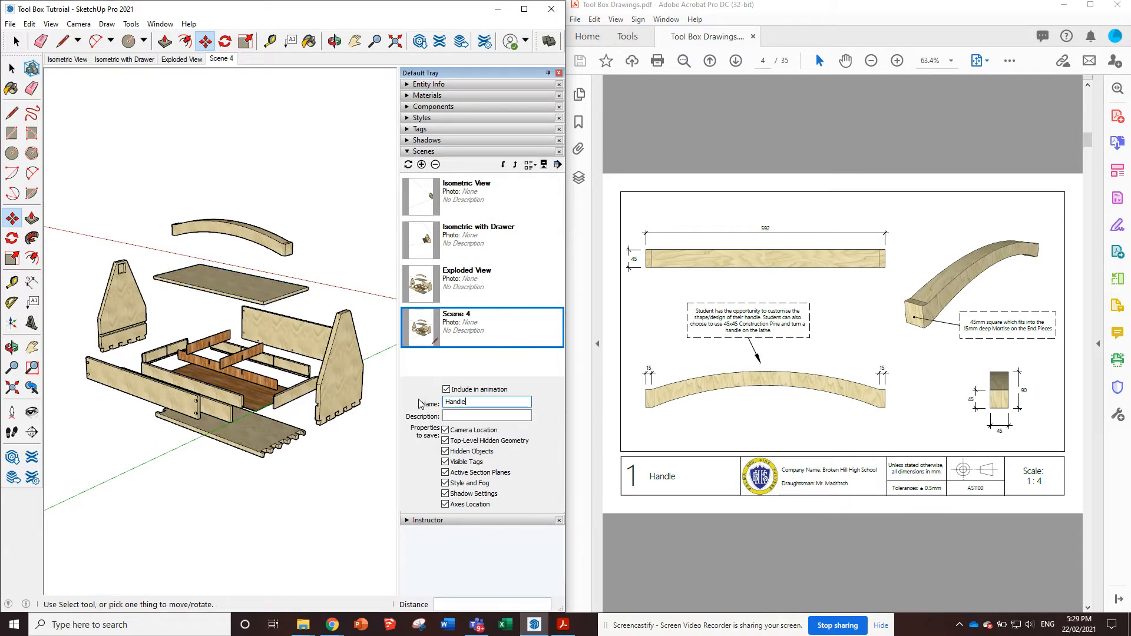
key(Return)
scroll(248, 383, down, 2)
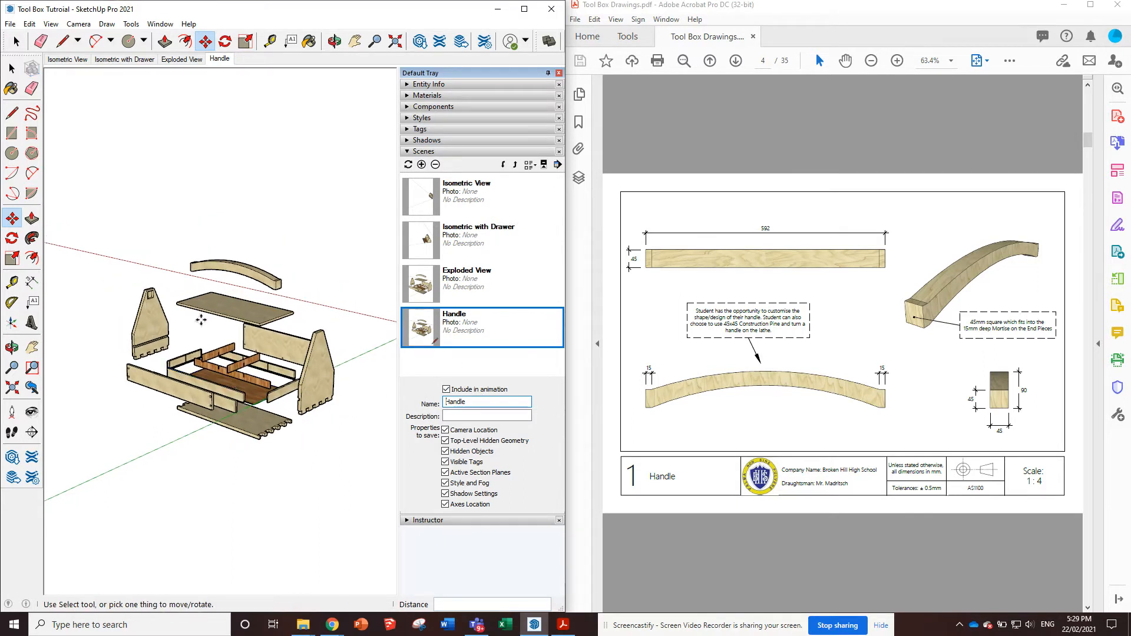
Hide every part of the exploded tool box except the handle
click(11, 68)
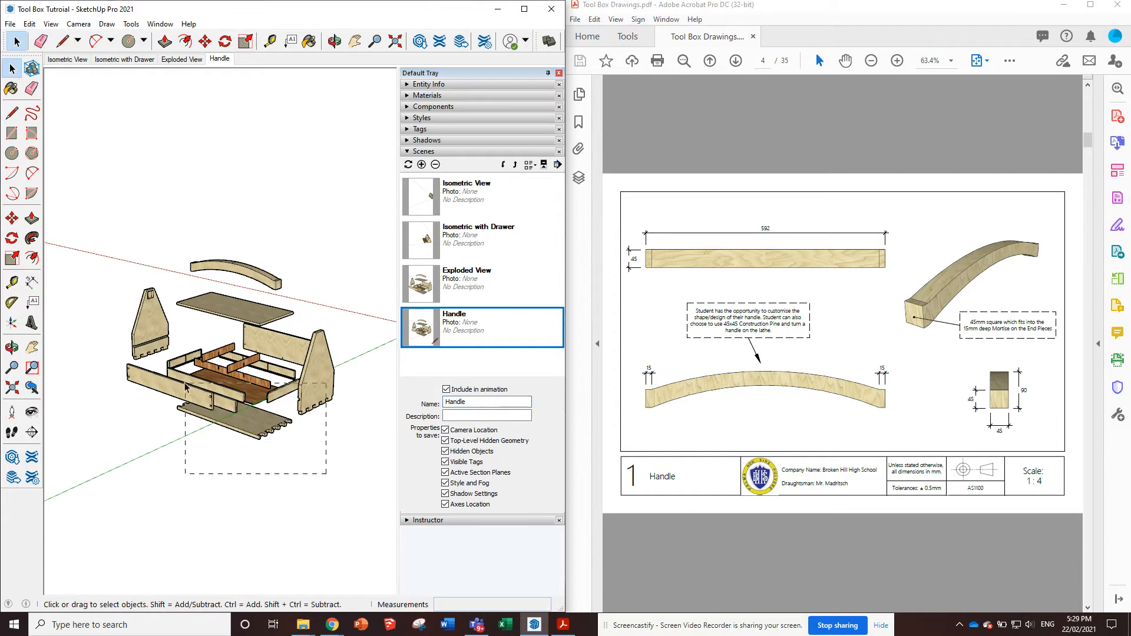
drag(122, 322, 113, 320)
right_click(208, 310)
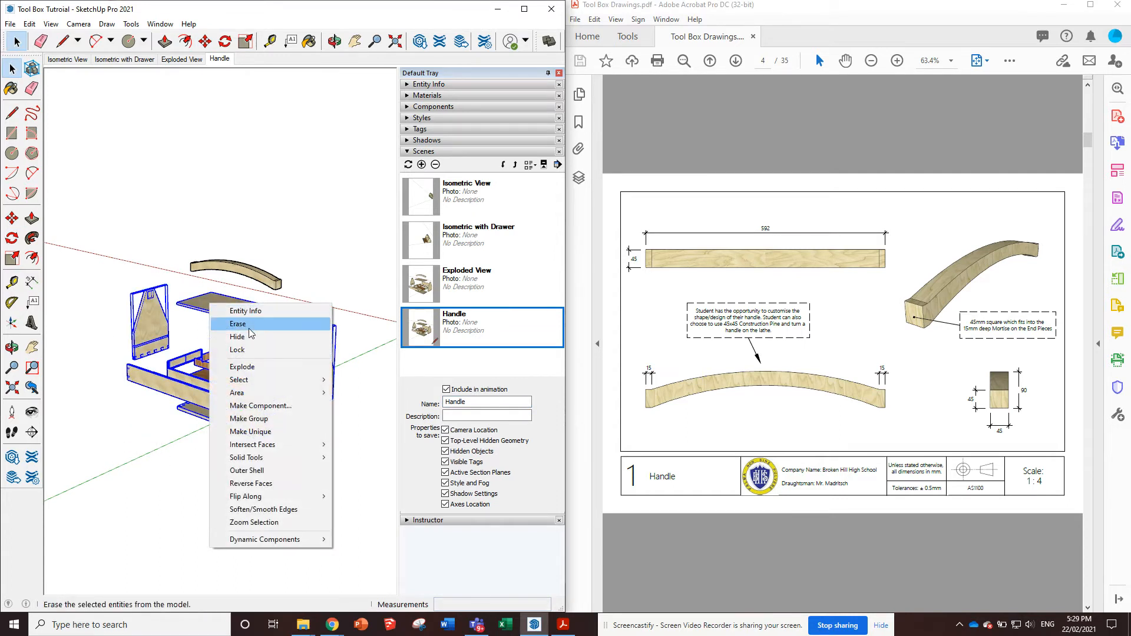
click(219, 333)
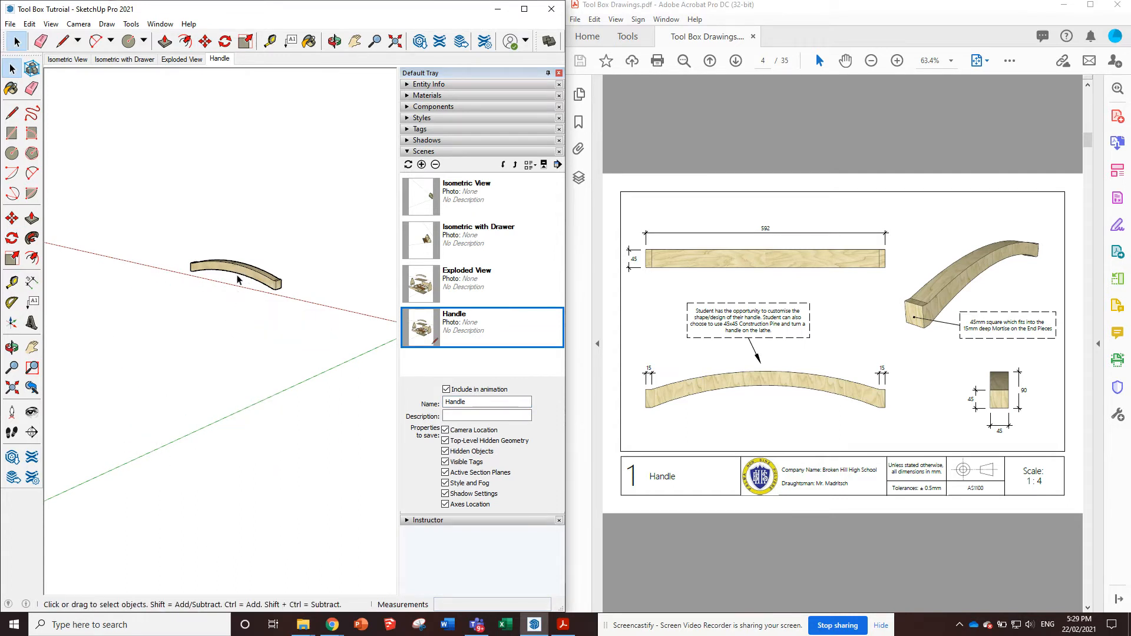
Set the camera to the standard front view and enlarge the handle to fill the viewport width
mouse_move(238, 279)
middle_down()
mouse_move(289, 259)
mouse_move(265, 272)
mouse_move(295, 294)
mouse_move(288, 283)
middle_up()
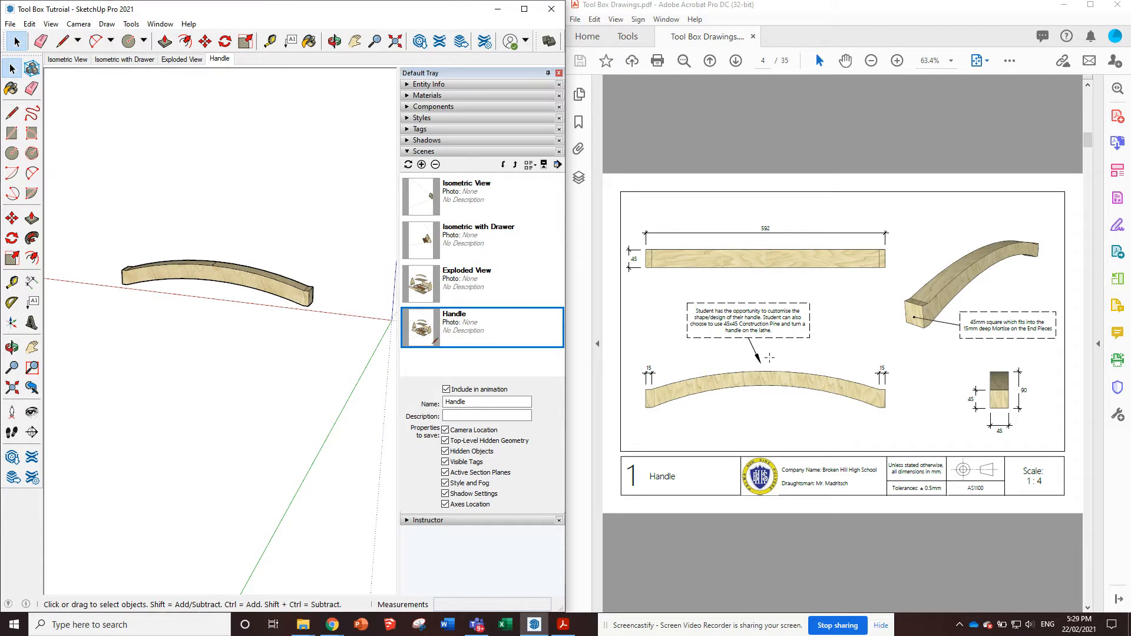
click(51, 24)
mouse_move(72, 26)
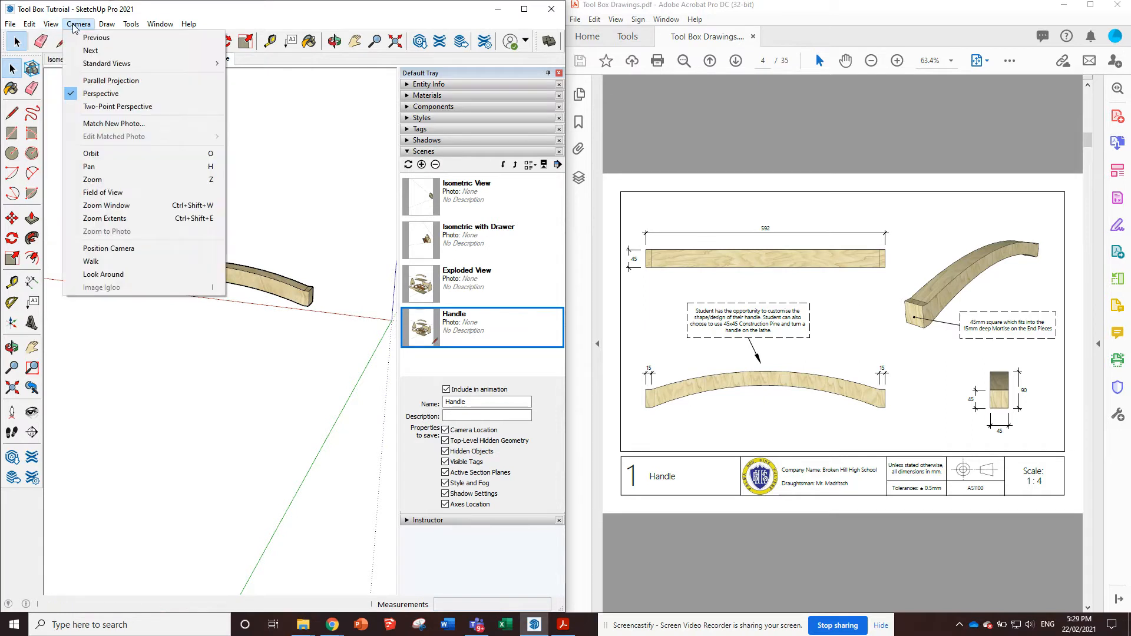
mouse_move(106, 65)
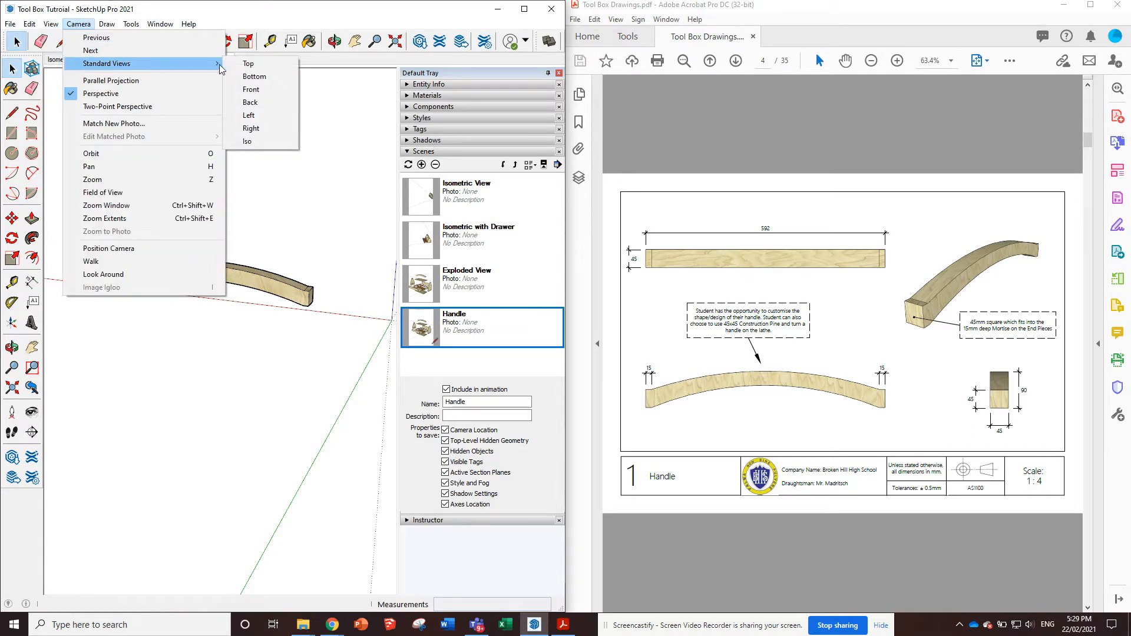
click(272, 90)
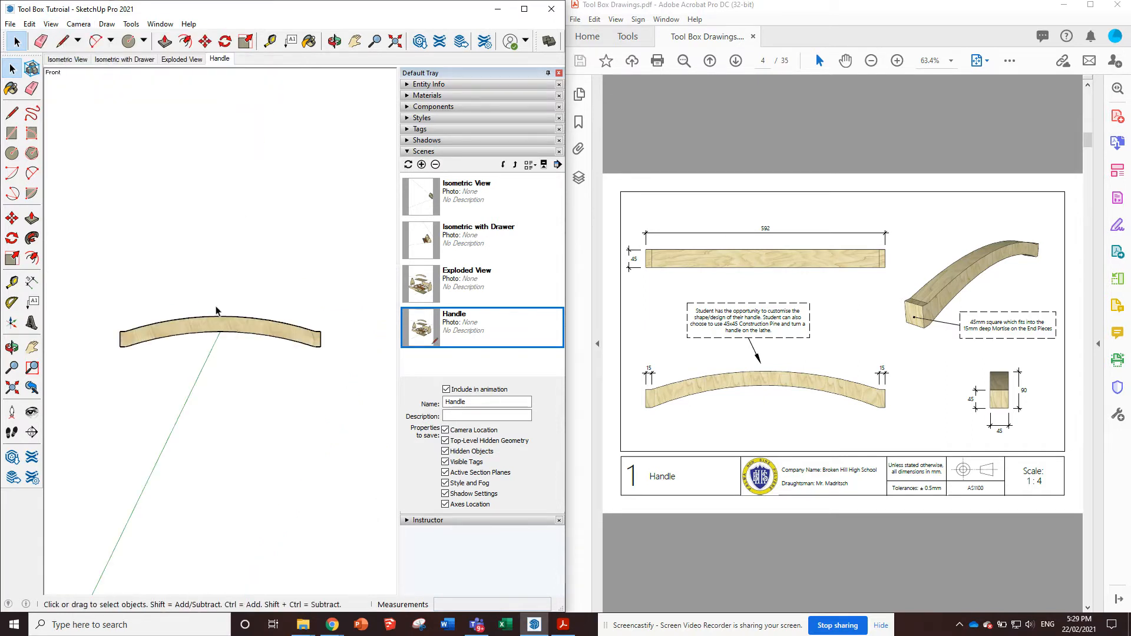
scroll(218, 312, up, 5)
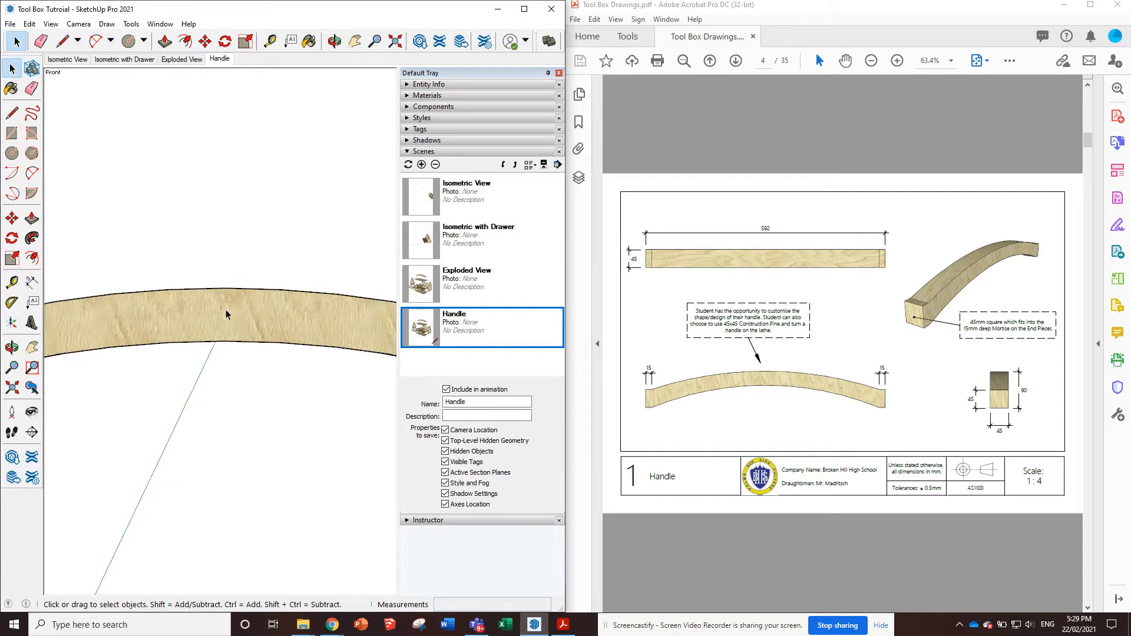
scroll(227, 314, down, 4)
scroll(389, 337, up, 5)
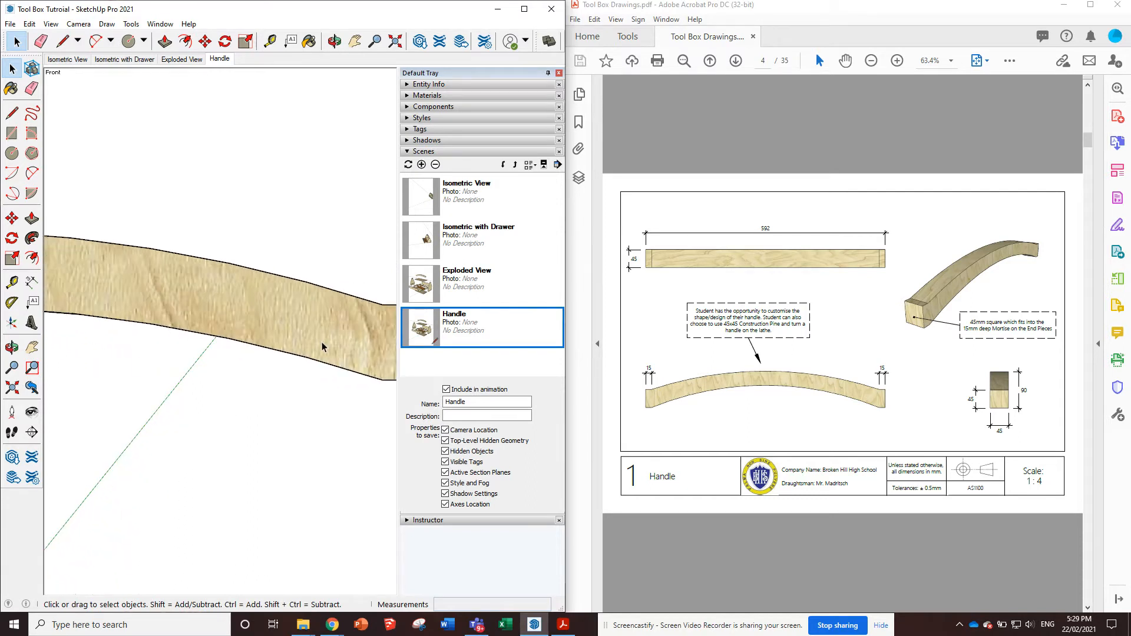
scroll(323, 348, down, 5)
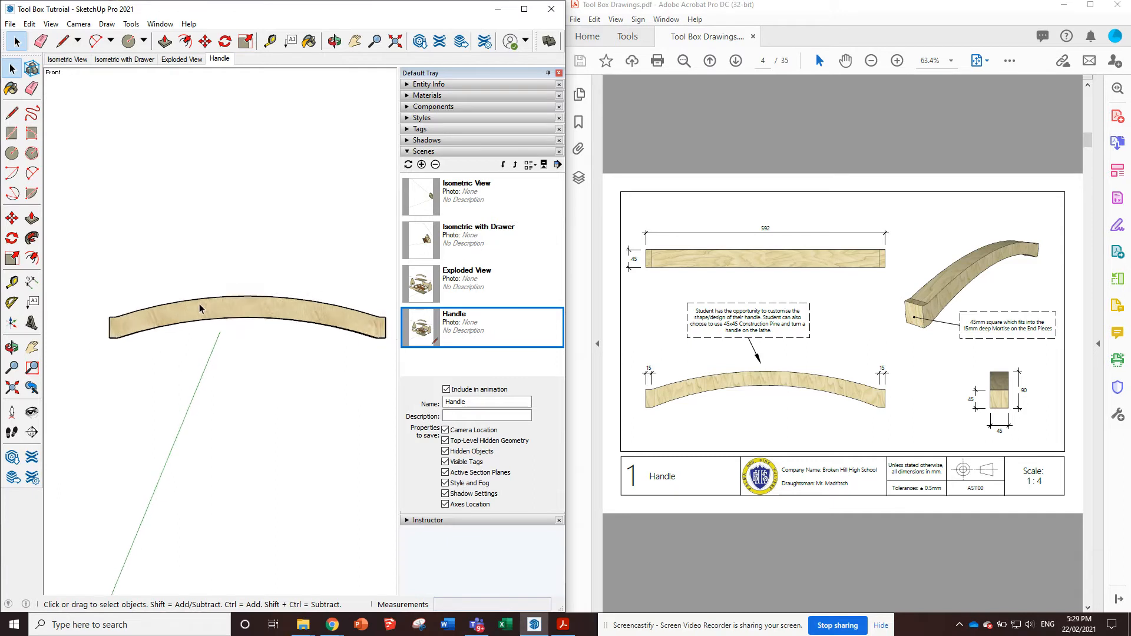
scroll(218, 277, up, 2)
Switch the camera to parallel projection and update the Handle scene with this view
click(50, 23)
mouse_move(75, 27)
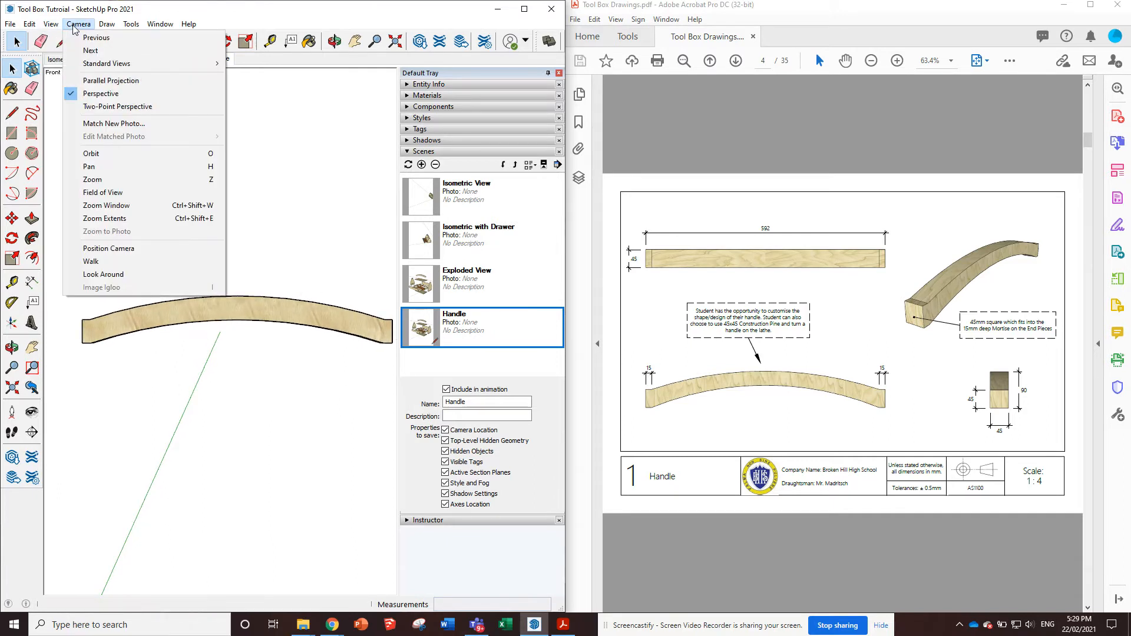
click(111, 80)
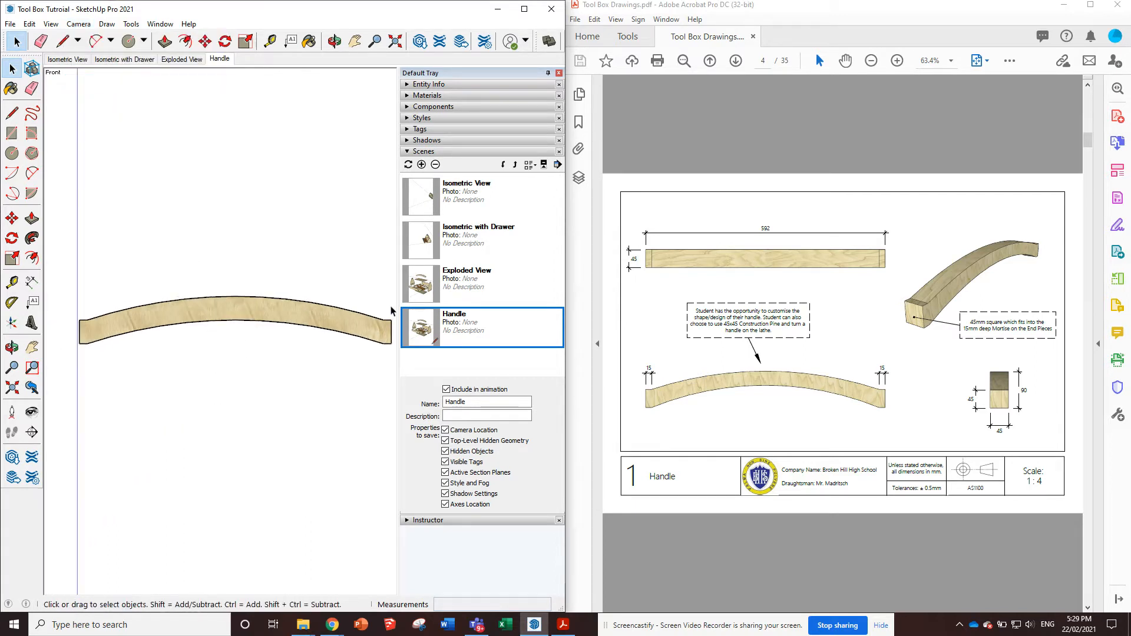
right_click(221, 60)
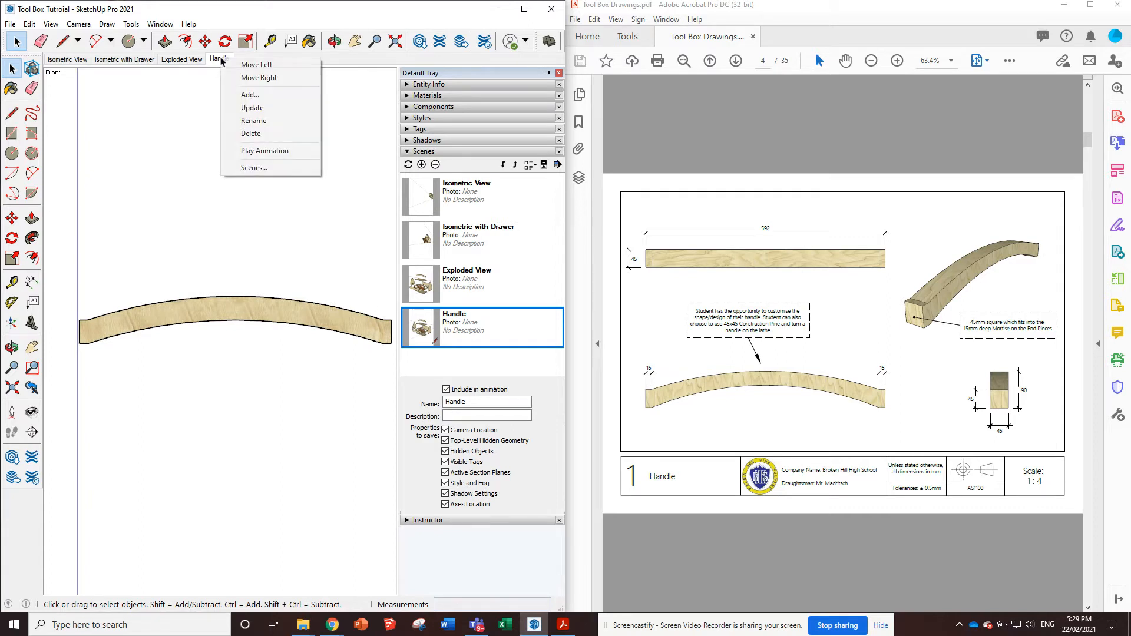
click(254, 108)
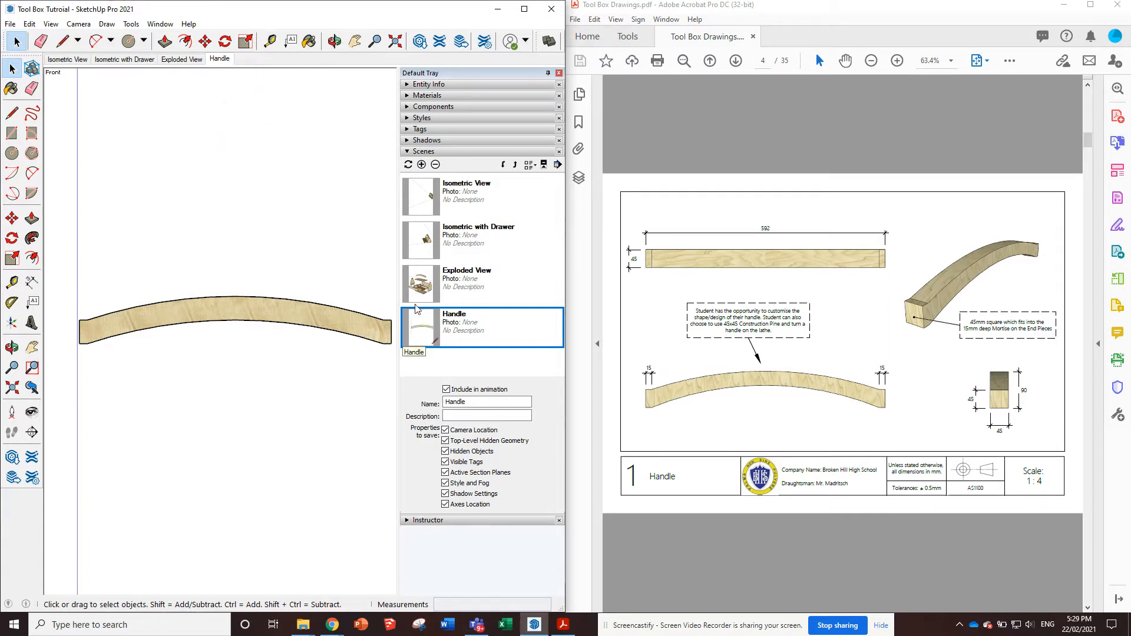
Return to the Exploded View scene, bring up the End drawing in the PDF, and add a new scene placed after Handle
click(177, 61)
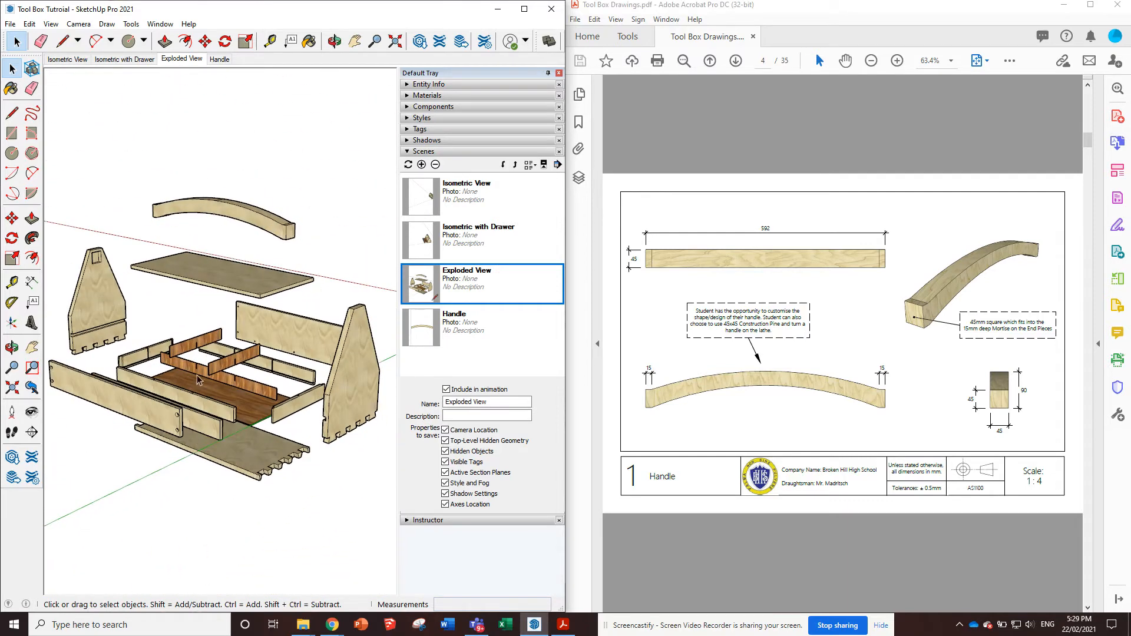
scroll(776, 373, down, 2)
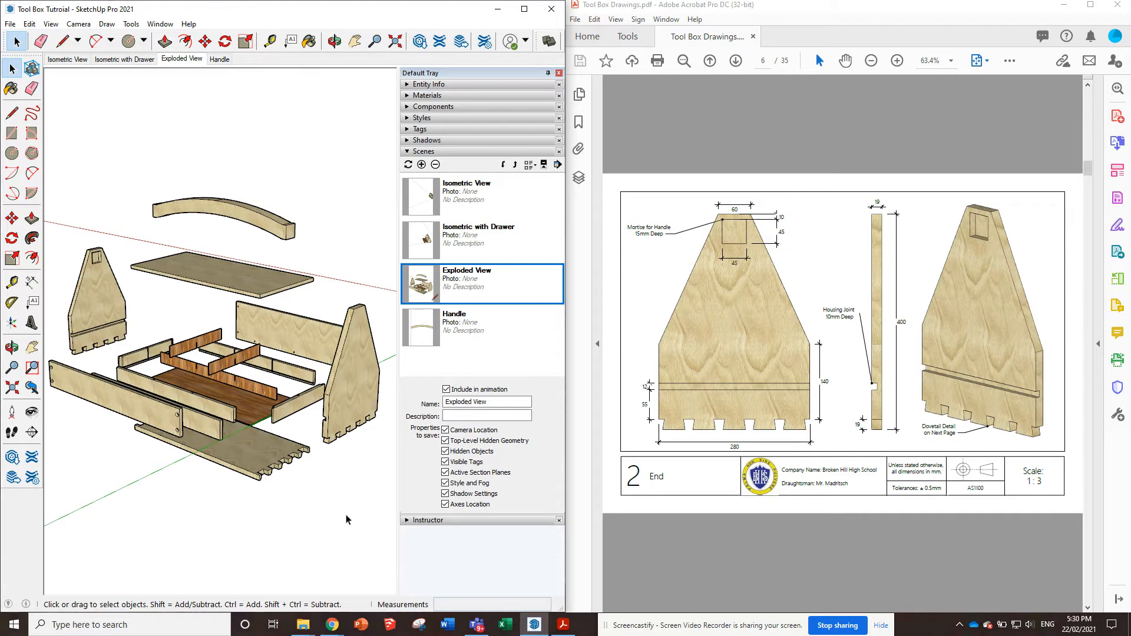
click(421, 165)
scroll(481, 292, down, 2)
scroll(481, 292, up, 1)
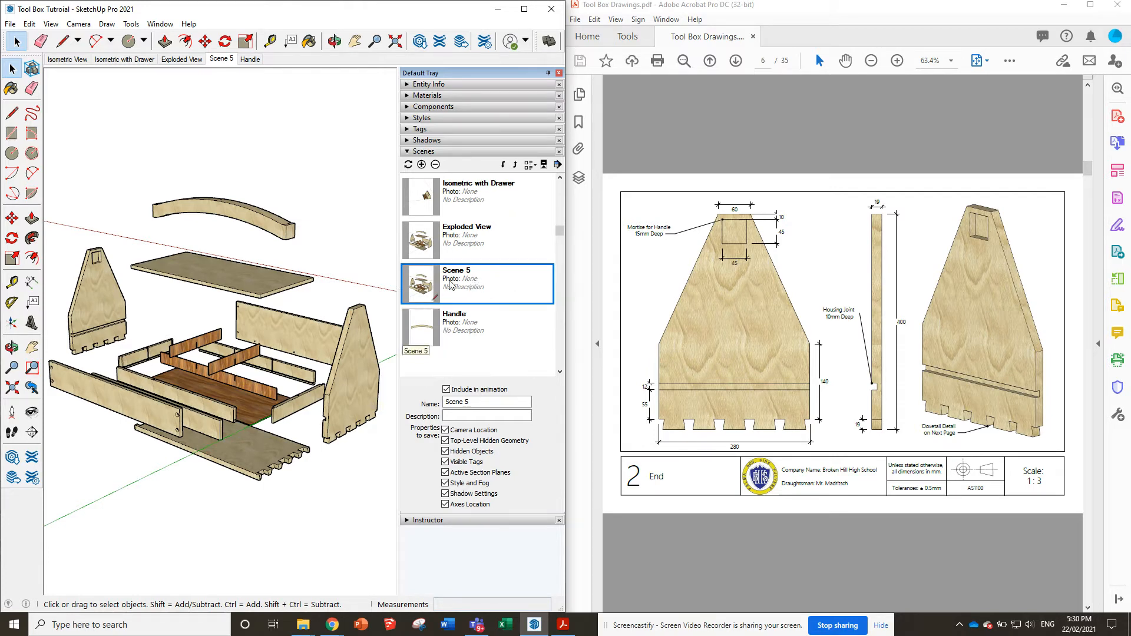
click(505, 168)
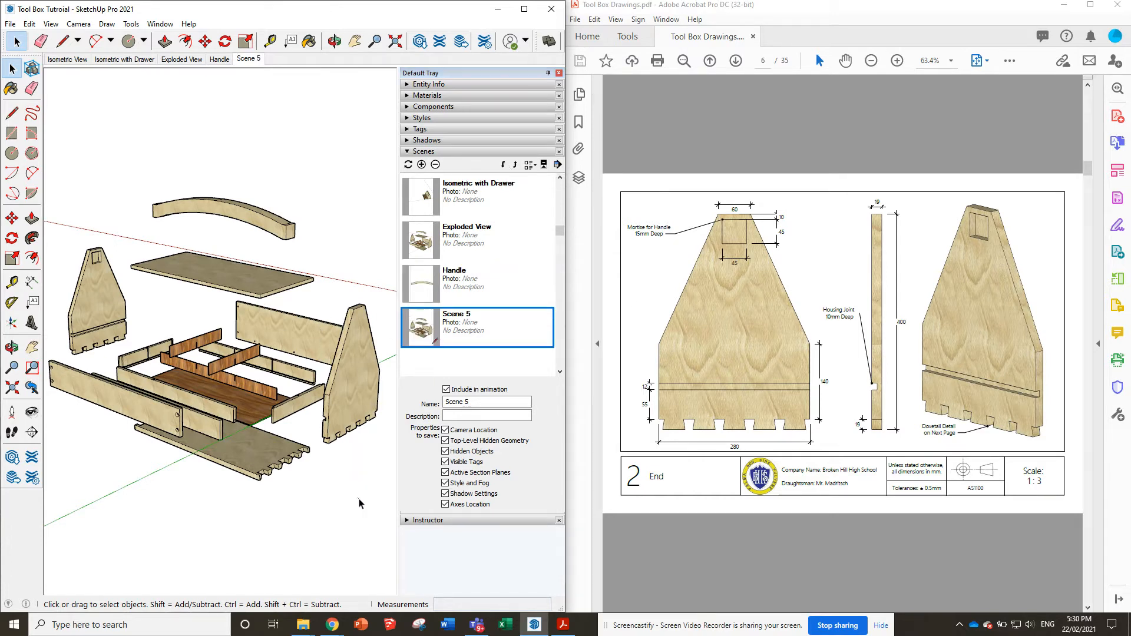
Hide every part except the end piece whose inner face shows the mortise and housing joint
drag(167, 143, 167, 143)
right_click(199, 209)
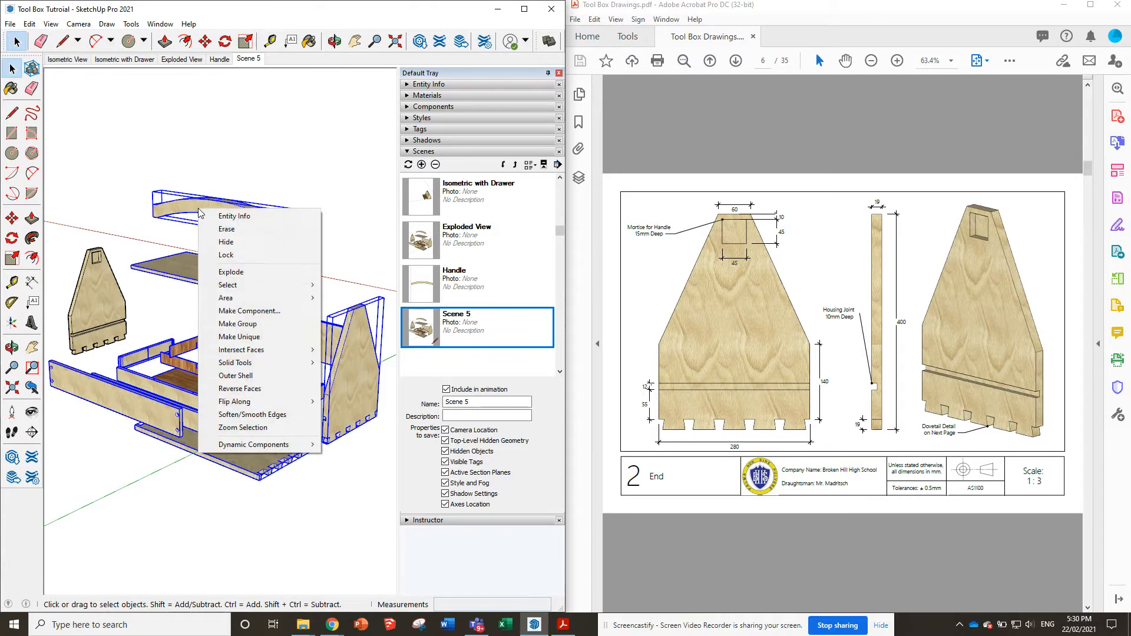
click(236, 240)
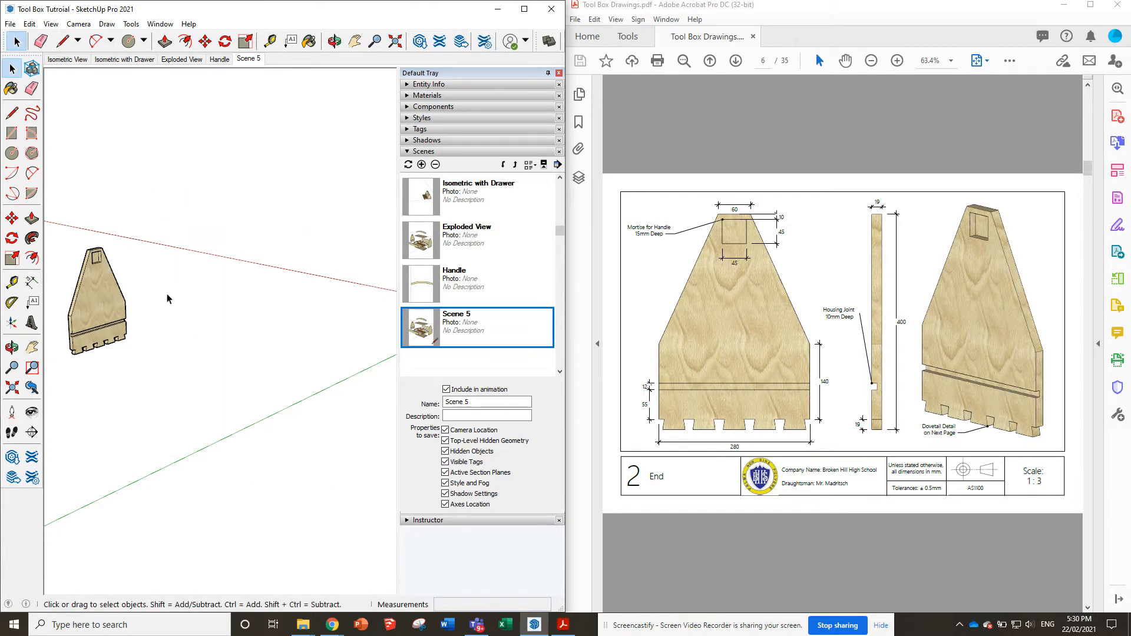
Try the standard right view for the end piece
scroll(88, 302, up, 4)
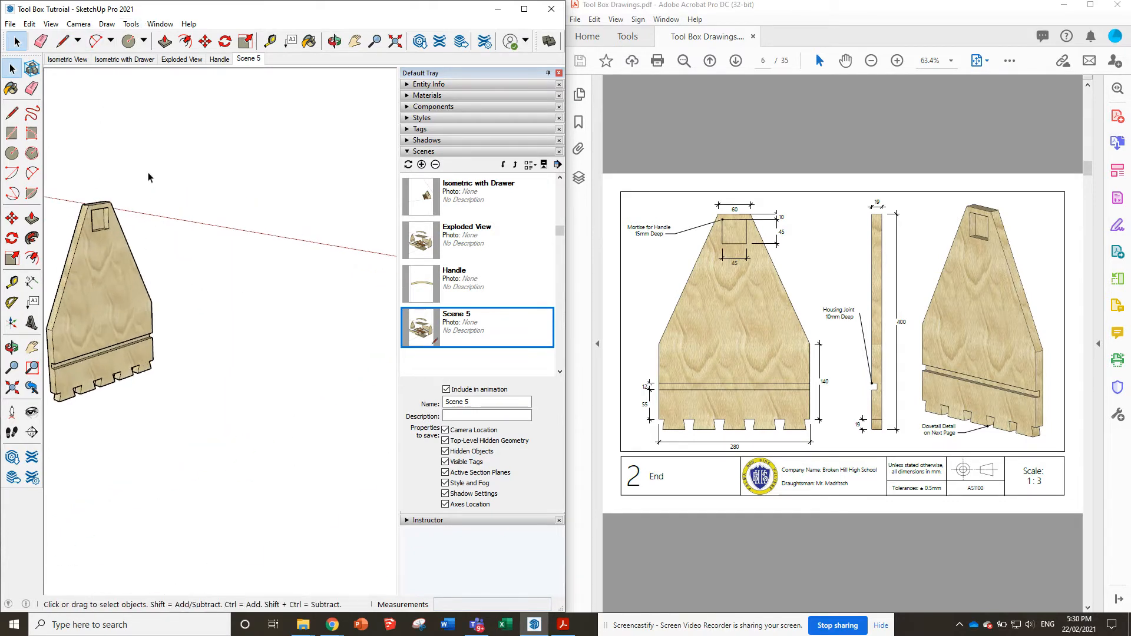
click(78, 23)
mouse_move(147, 63)
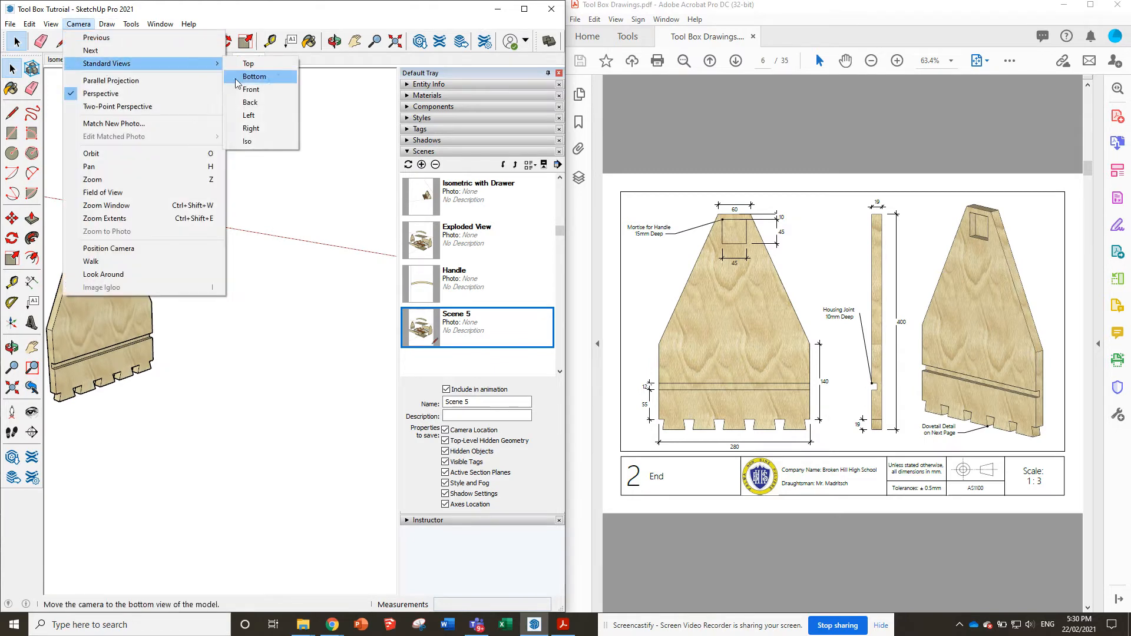
click(264, 128)
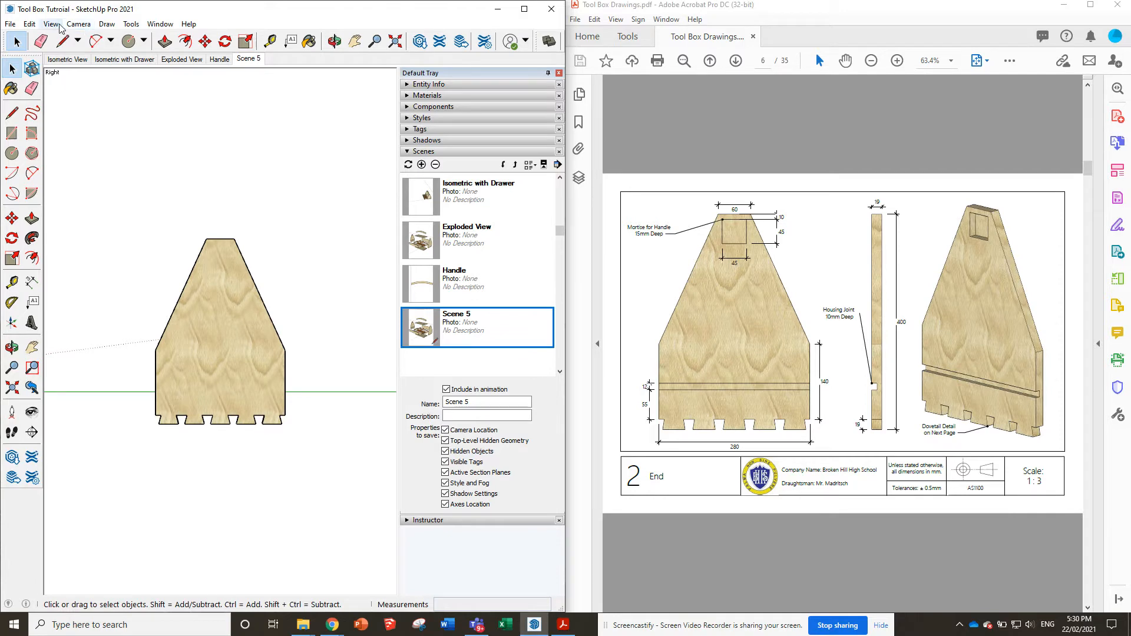
Set the camera to the standard left view and enlarge the end piece's inner face to fill the viewport
click(79, 24)
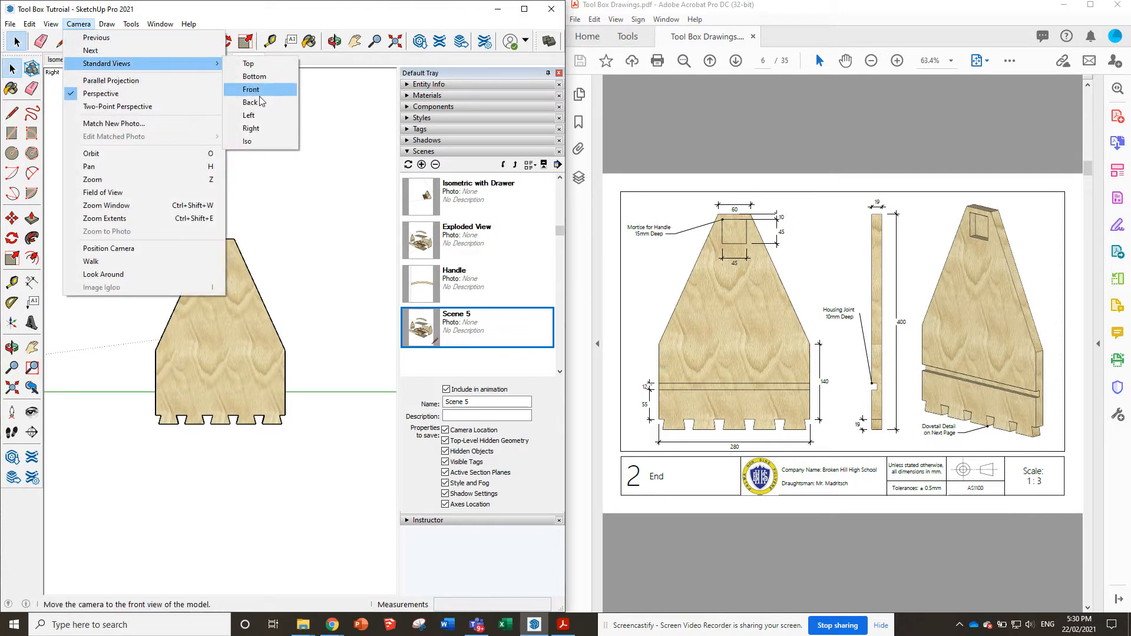
click(268, 115)
scroll(190, 335, up, 5)
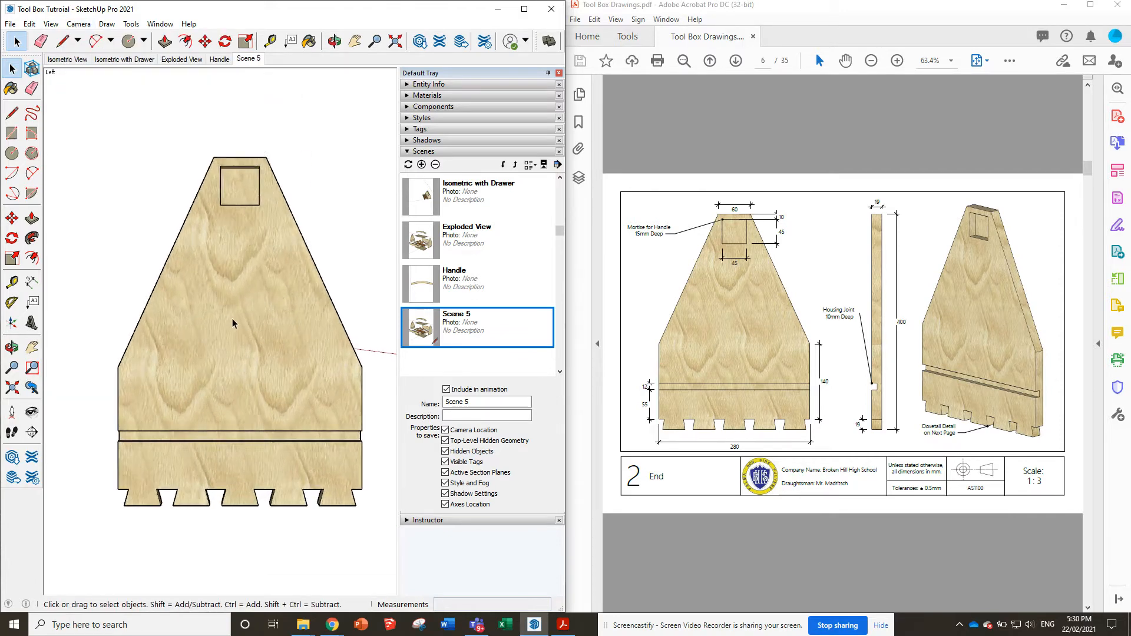
scroll(350, 294, up, 1)
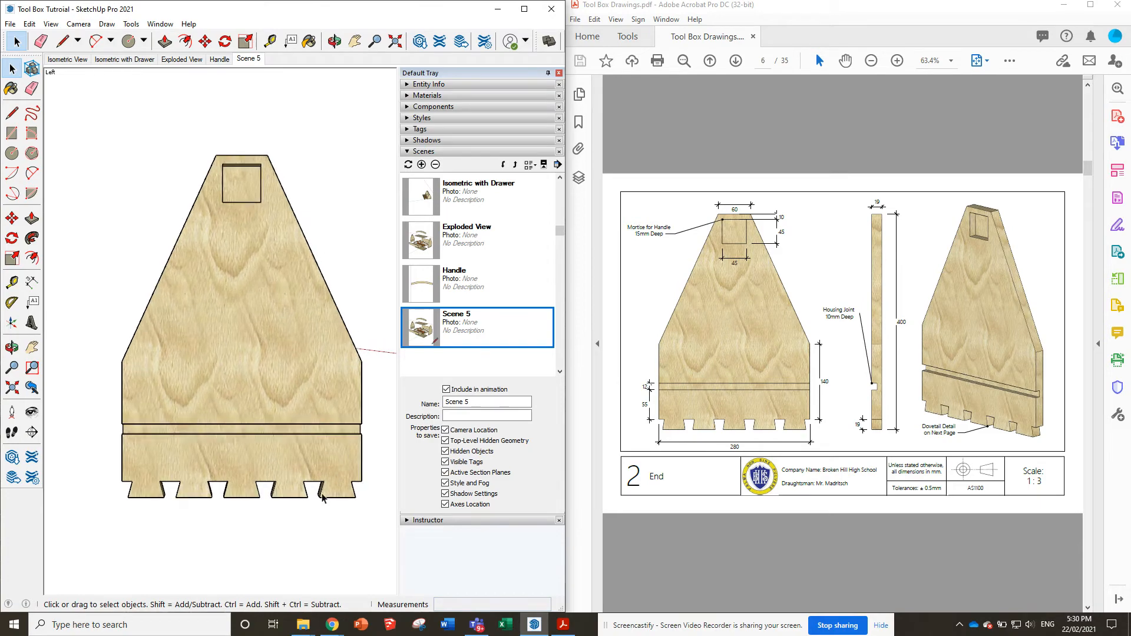
scroll(322, 498, up, 6)
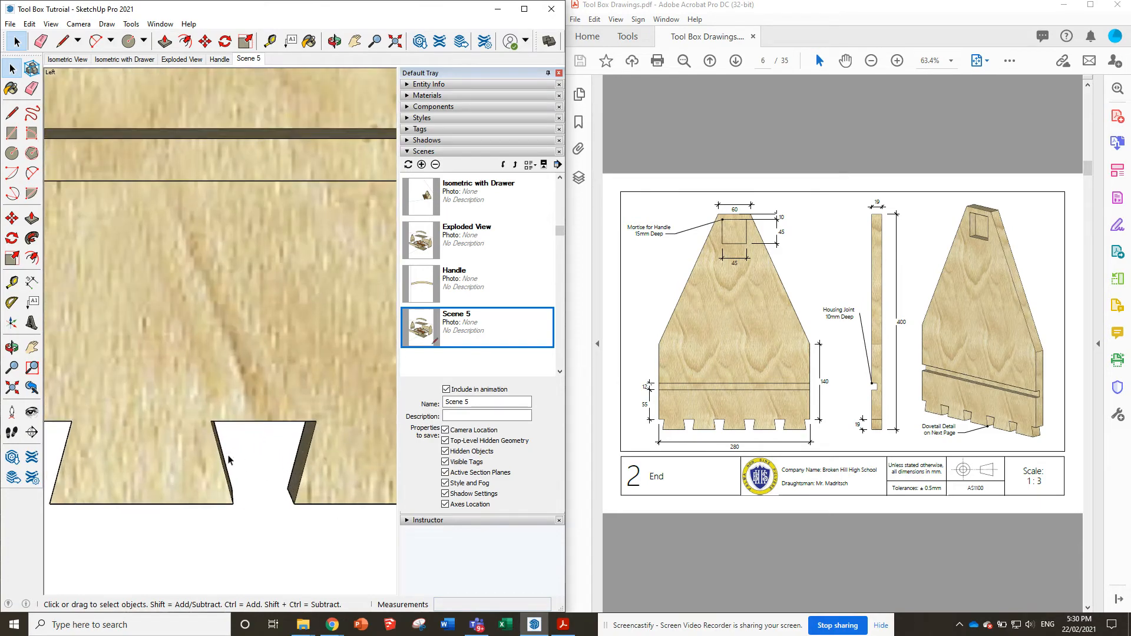
scroll(327, 464, down, 6)
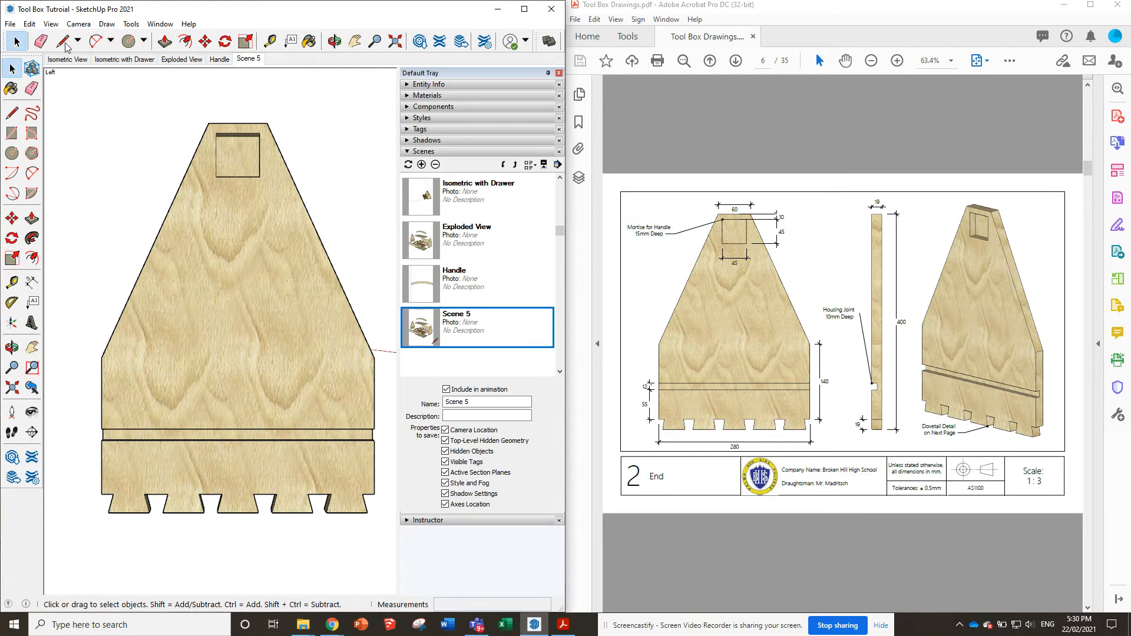
Switch the end piece's view to parallel projection and frame it closely
click(51, 24)
mouse_move(78, 23)
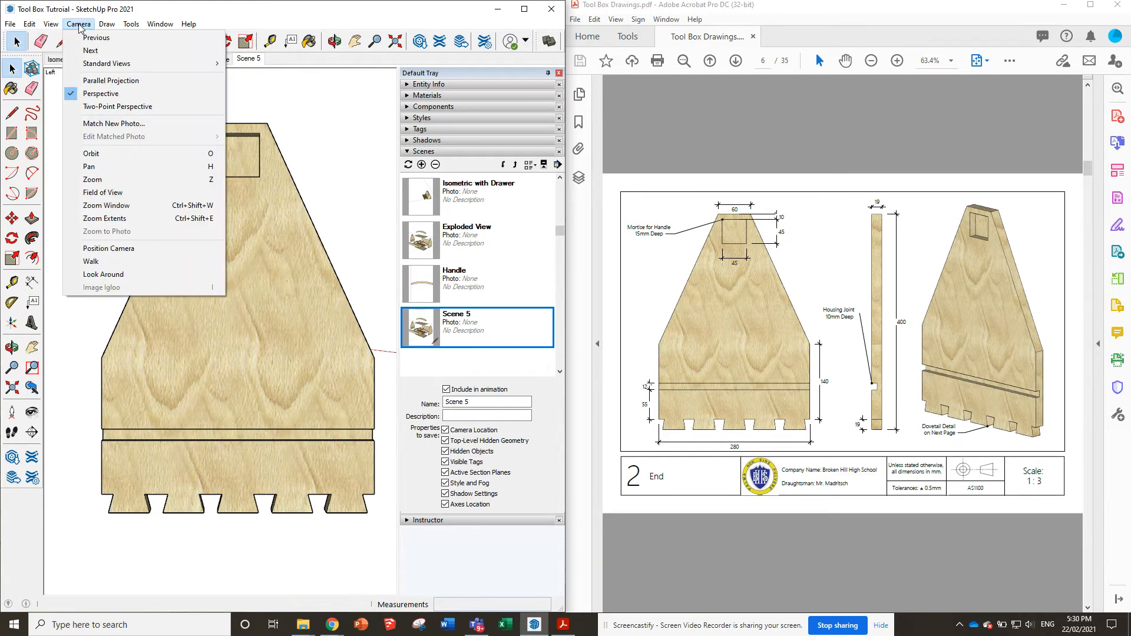
click(111, 80)
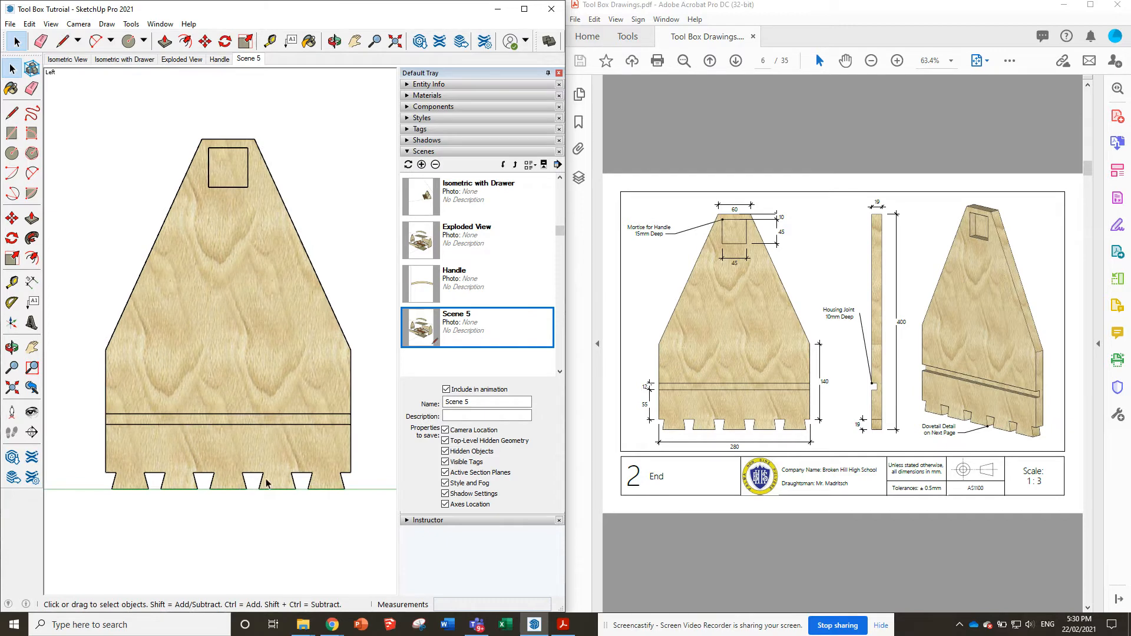
scroll(304, 273, up, 1)
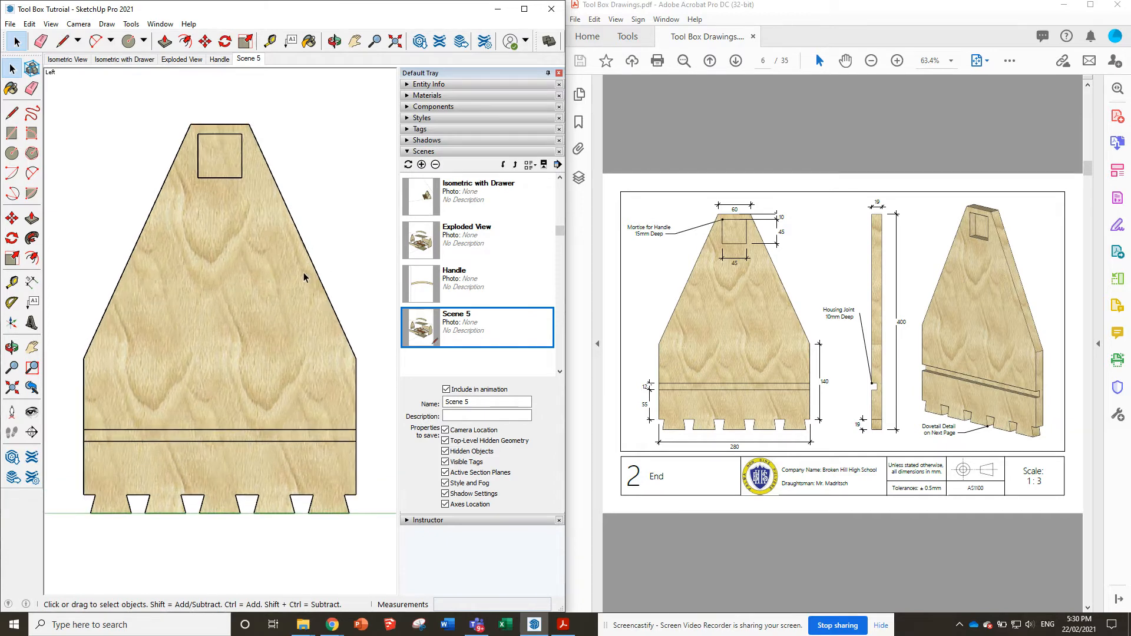
Update the new scene with the current end piece view and rename it End
right_click(257, 61)
click(289, 110)
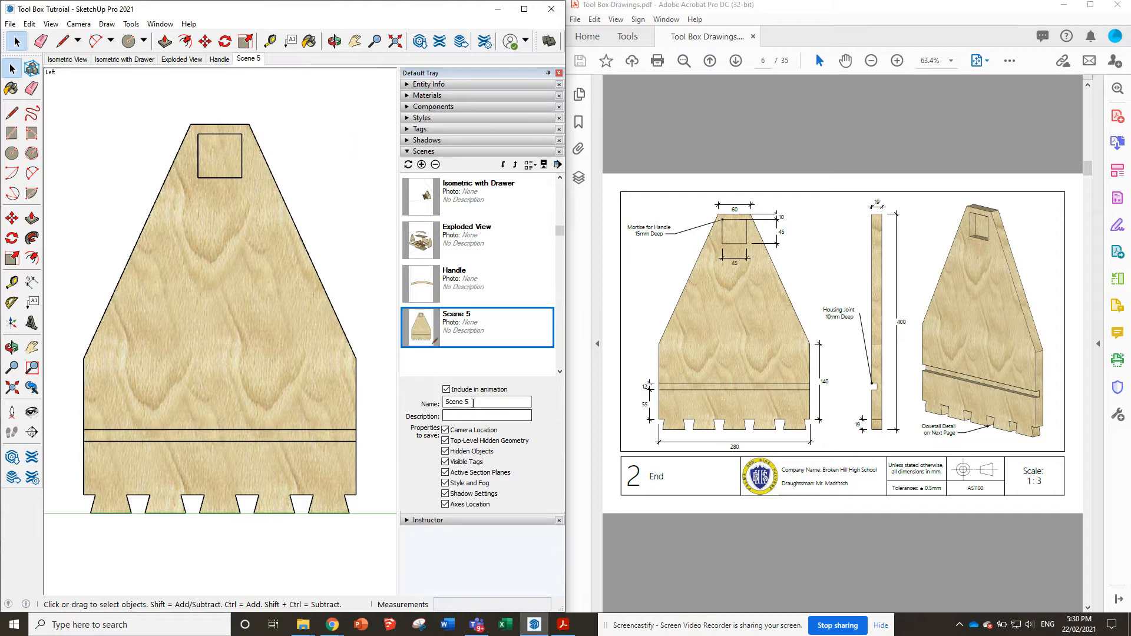
drag(473, 404, 390, 417)
text(End)
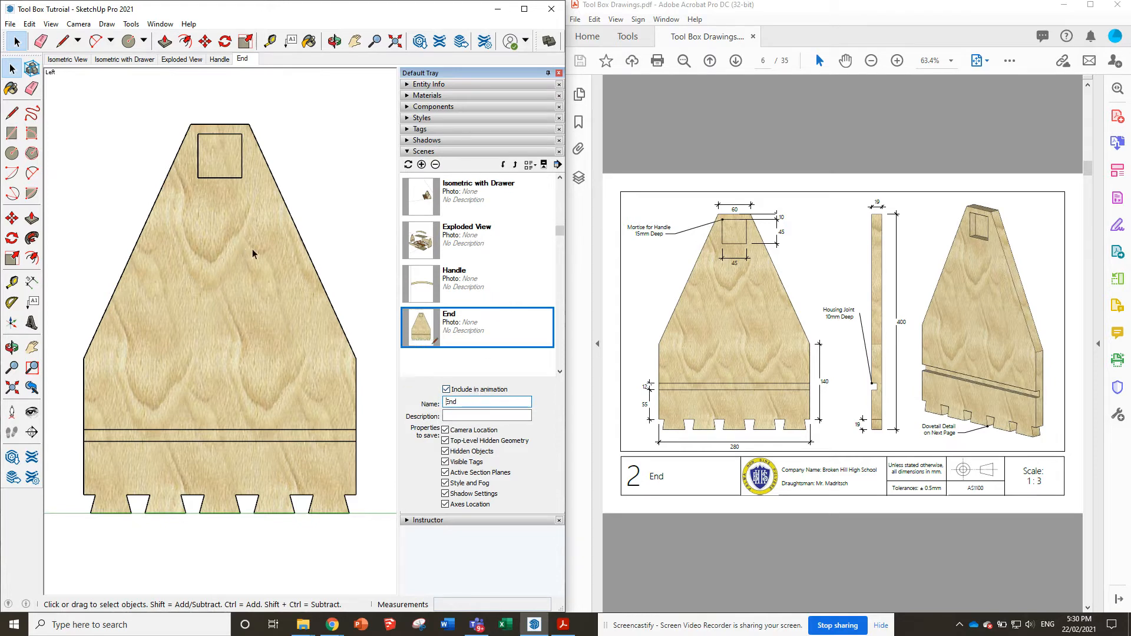
Go to the End – Dovetail Detail page of the PDF drawings
scroll(861, 346, down, 1)
scroll(858, 346, down, 1)
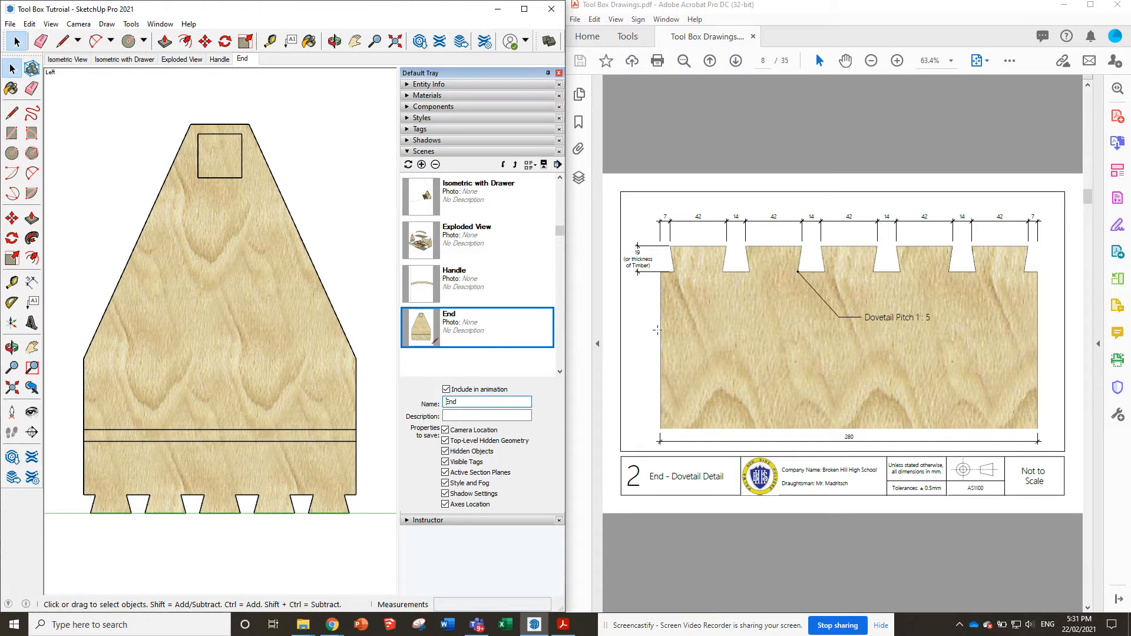
right_click(449, 324)
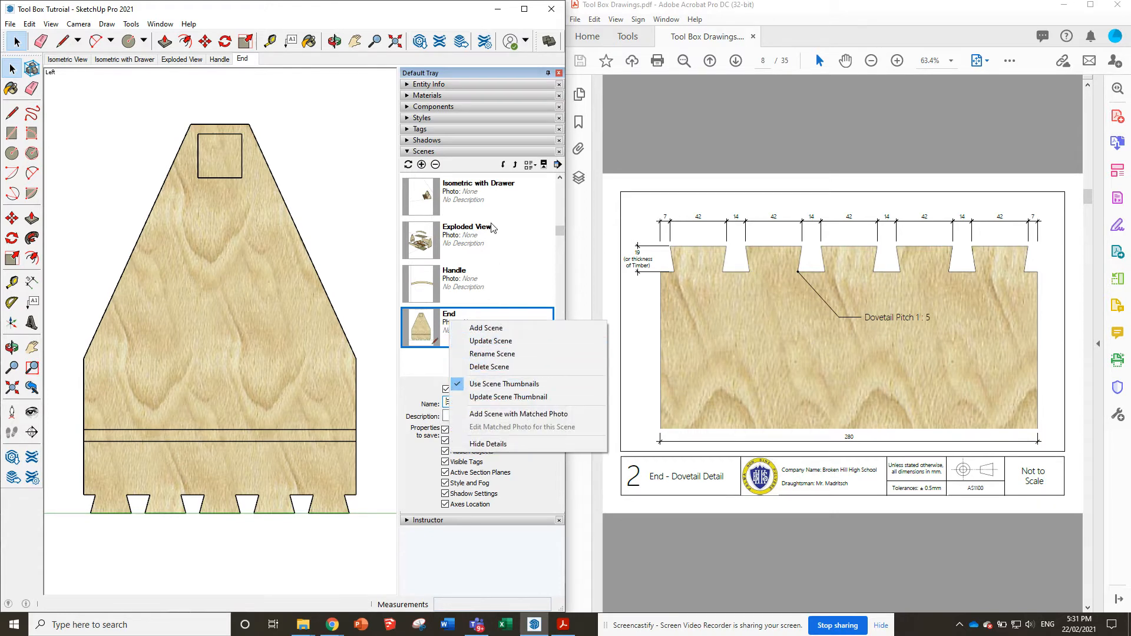
click(446, 168)
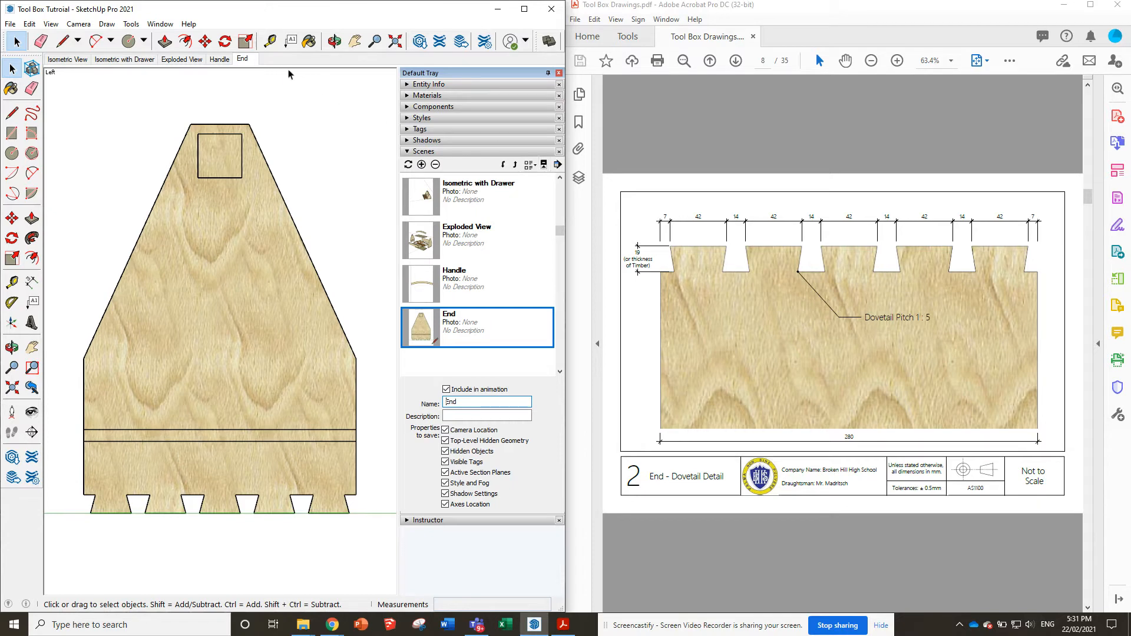
right_click(257, 62)
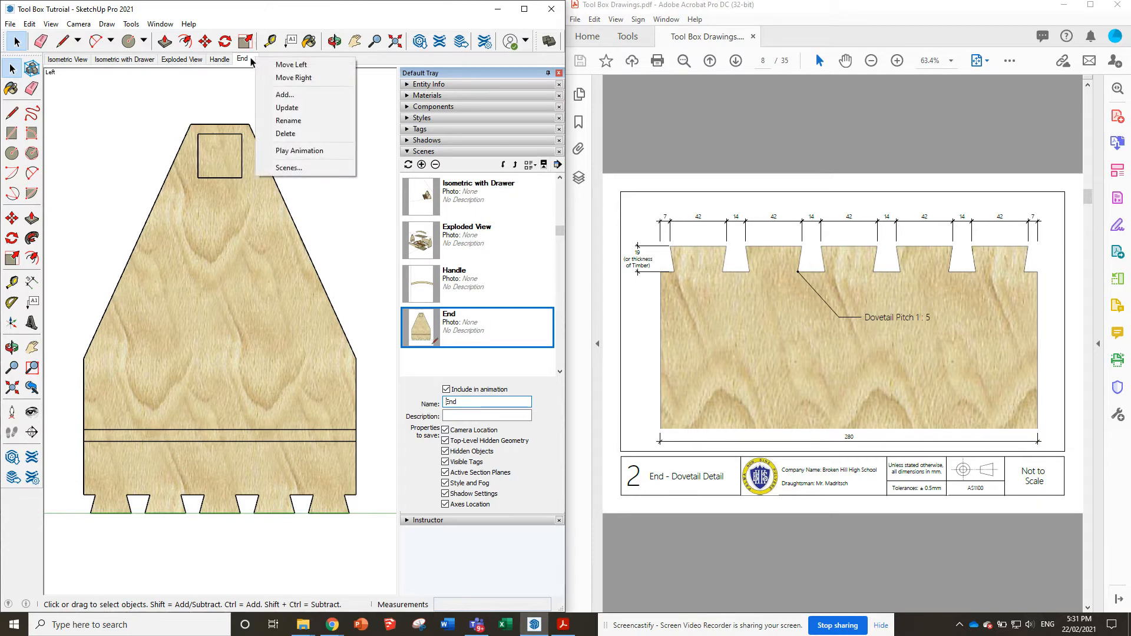
click(249, 58)
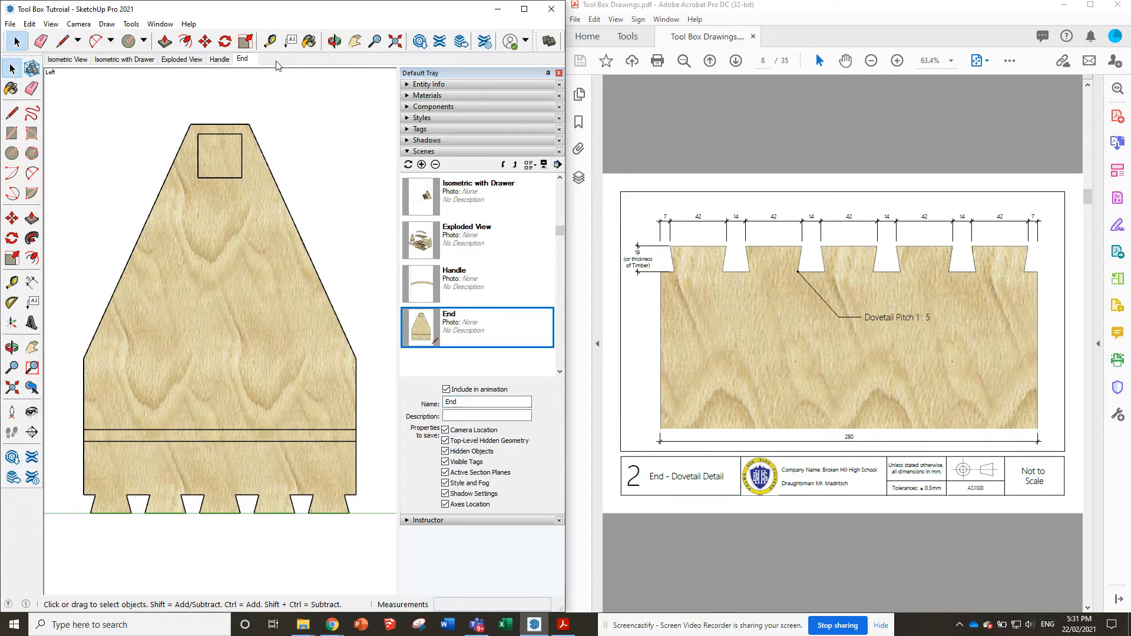
Add a new scene from the current end piece view and name it Dovetail Detail
click(421, 165)
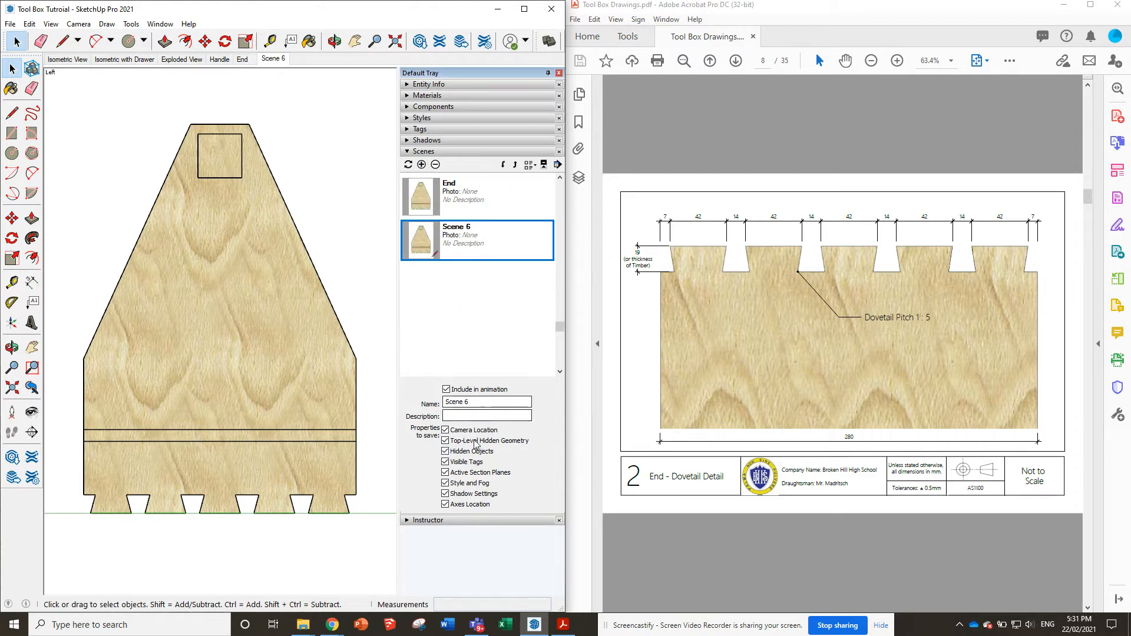
triple_click(446, 403)
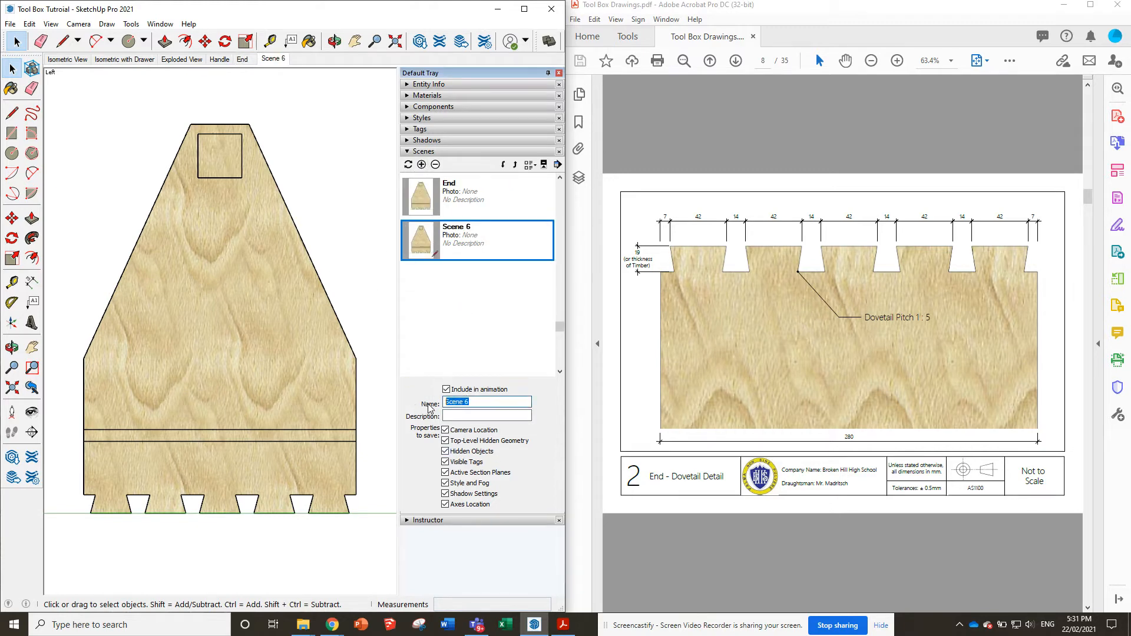
text(Dovetail Detail)
key(Return)
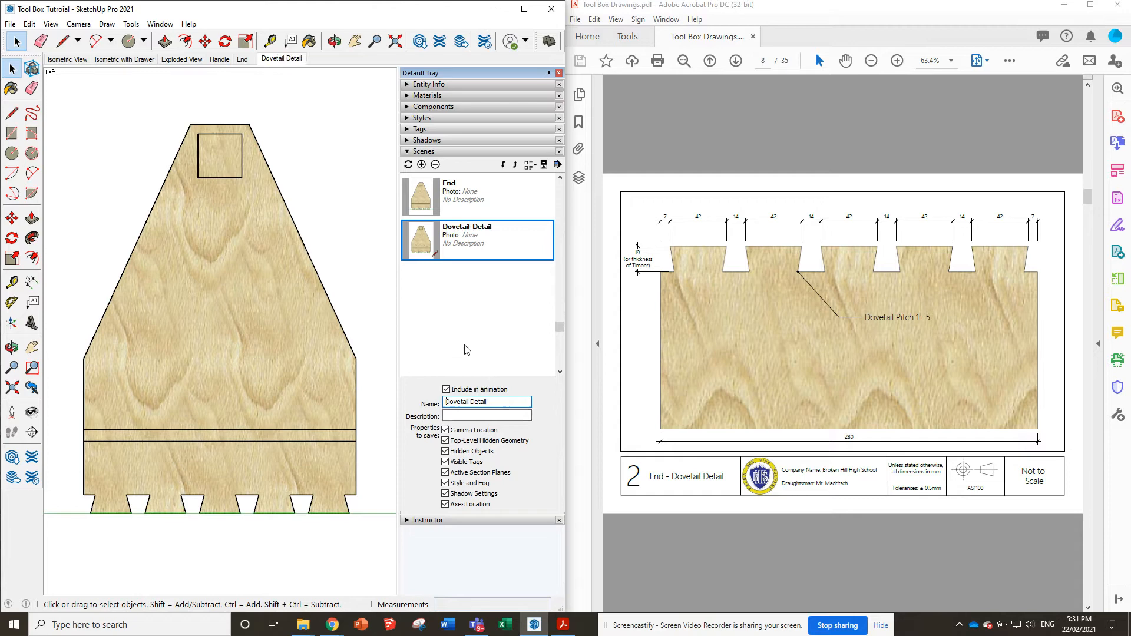
click(472, 301)
Rotate the end piece 180 degrees so its dovetails point upward, and frame the dovetailed edge closely
click(250, 288)
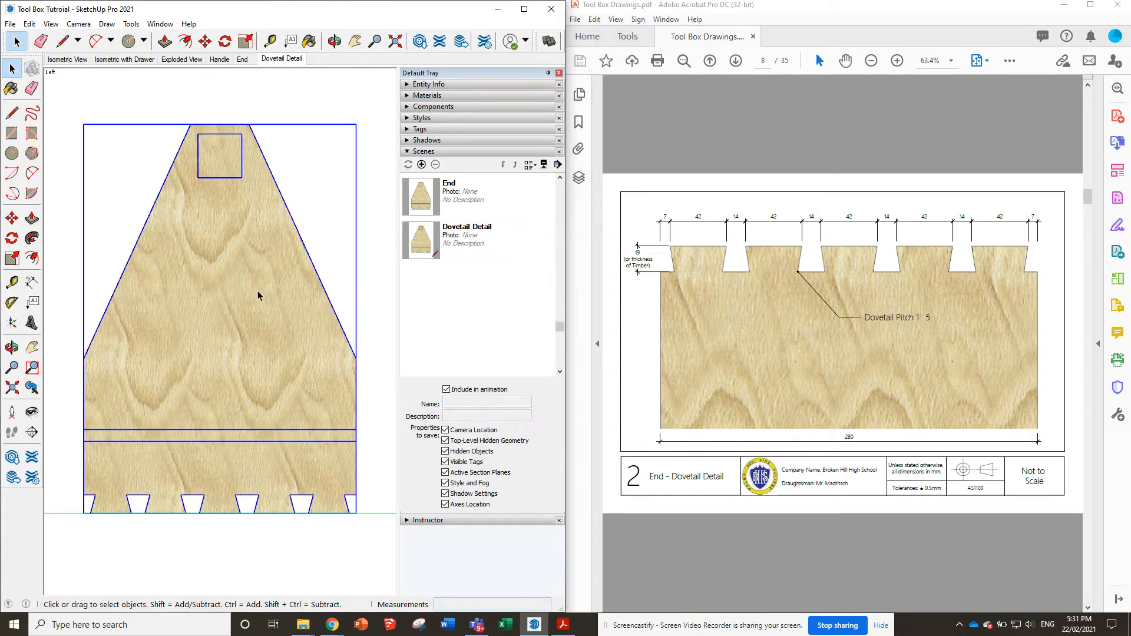
click(225, 40)
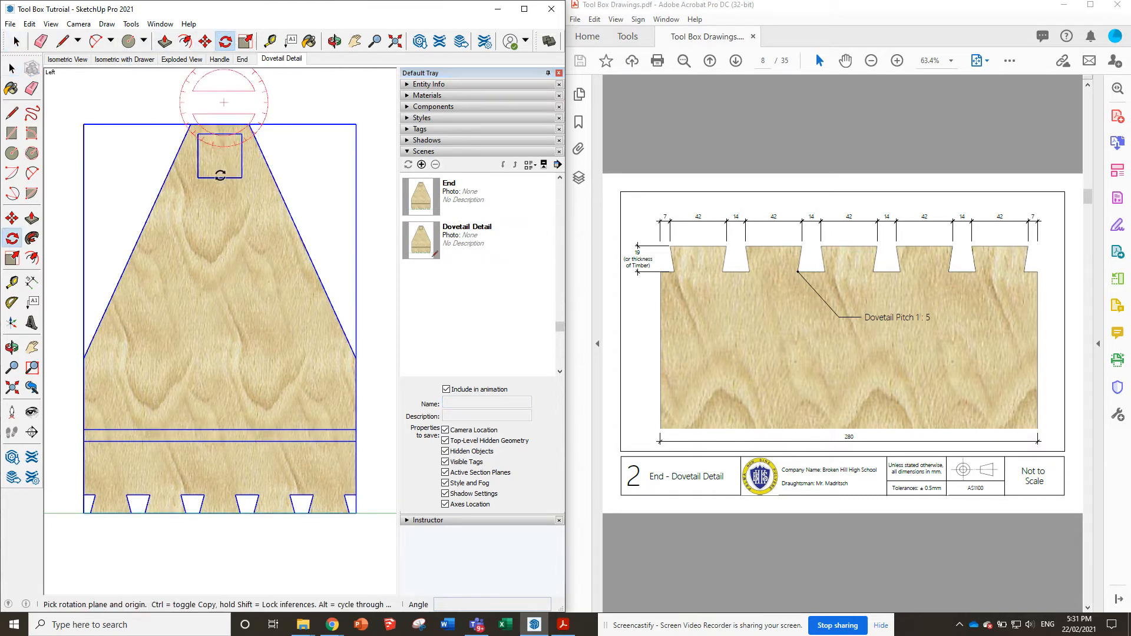
click(263, 264)
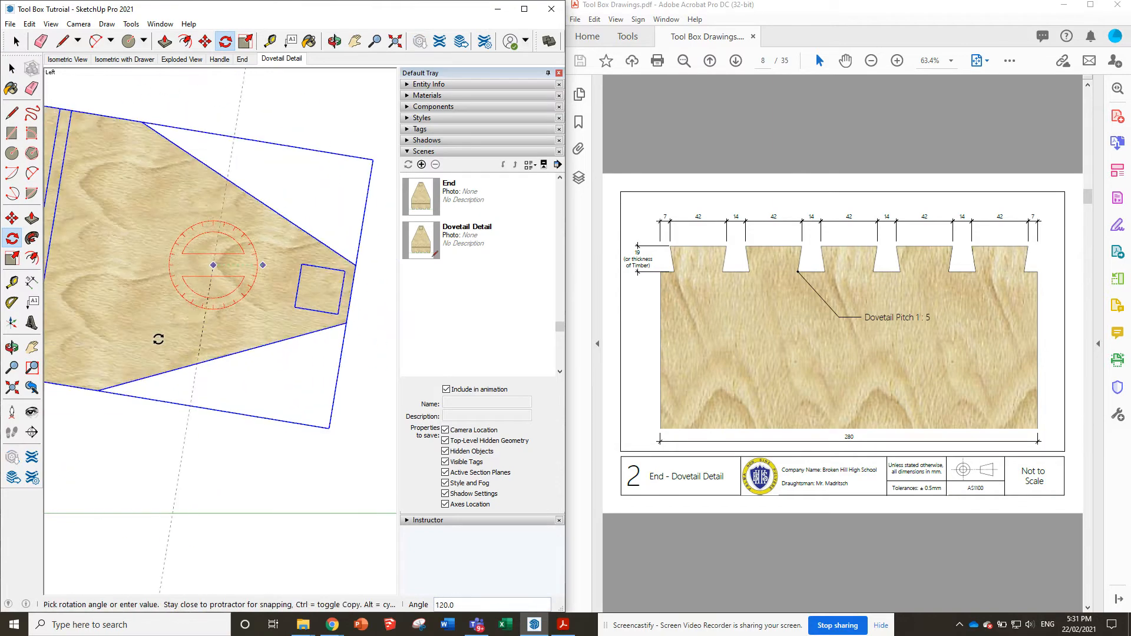
click(151, 263)
scroll(222, 436, down, 2)
scroll(171, 221, up, 4)
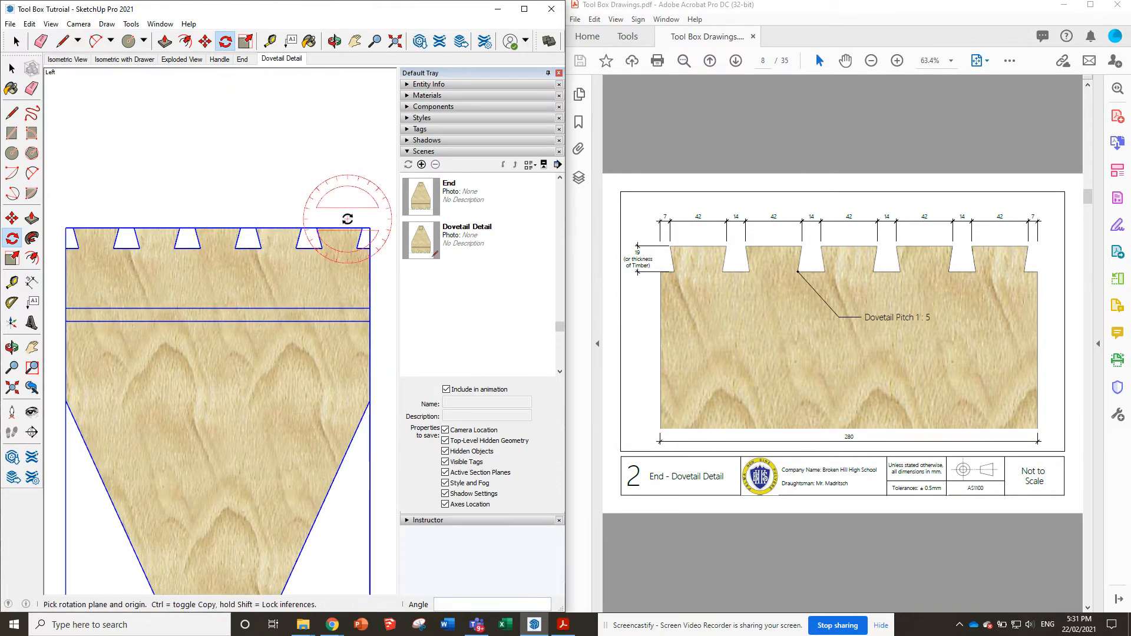
key(space)
click(302, 216)
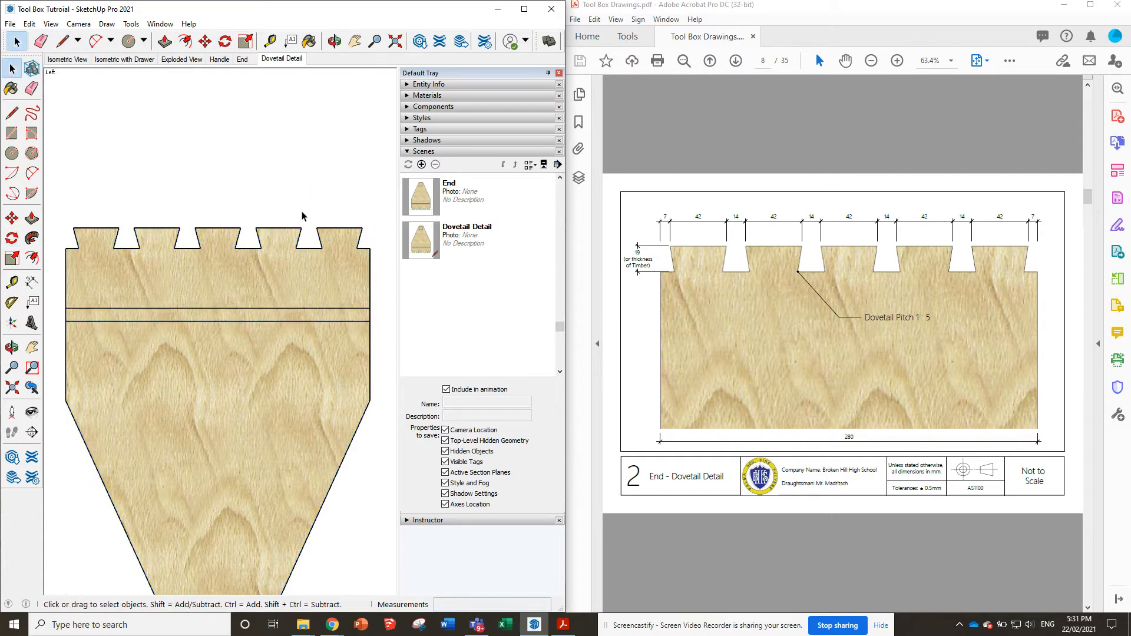
Update the Dovetail Detail scene with the current view
right_click(283, 64)
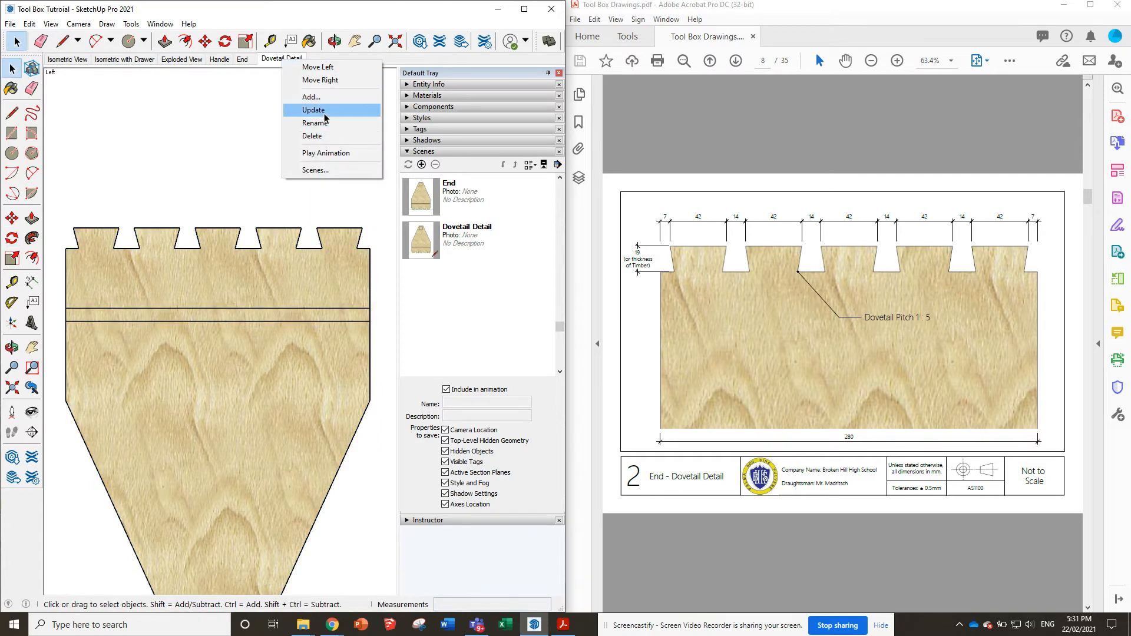
click(333, 111)
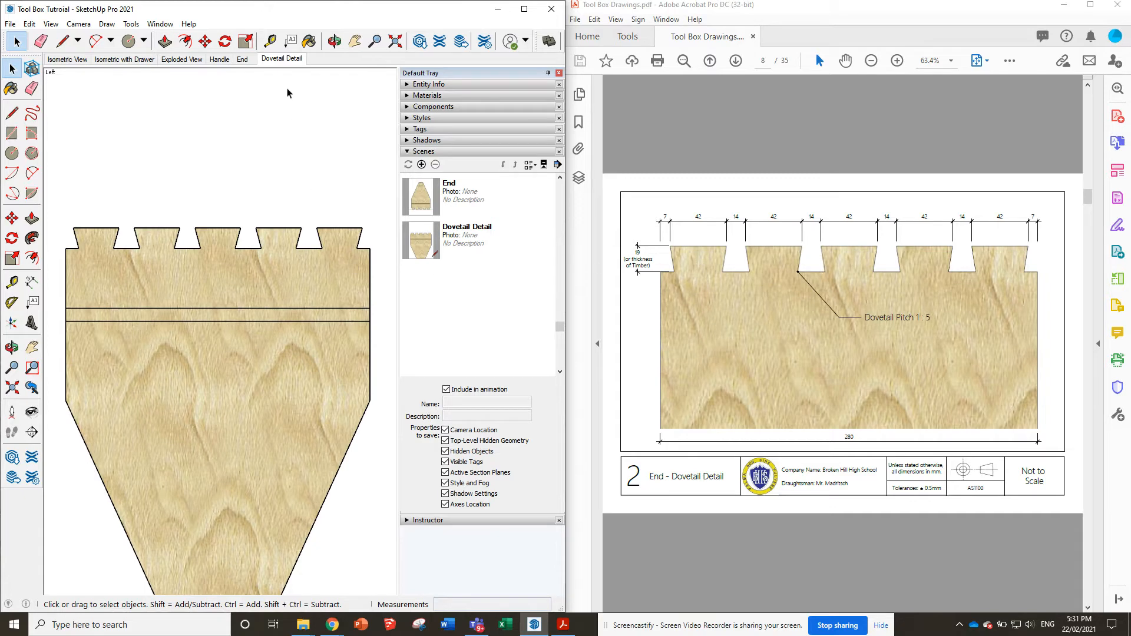
Go to the Shelf page of the PDF drawings
scroll(453, 260, up, 1)
scroll(453, 260, down, 1)
scroll(684, 248, down, 3)
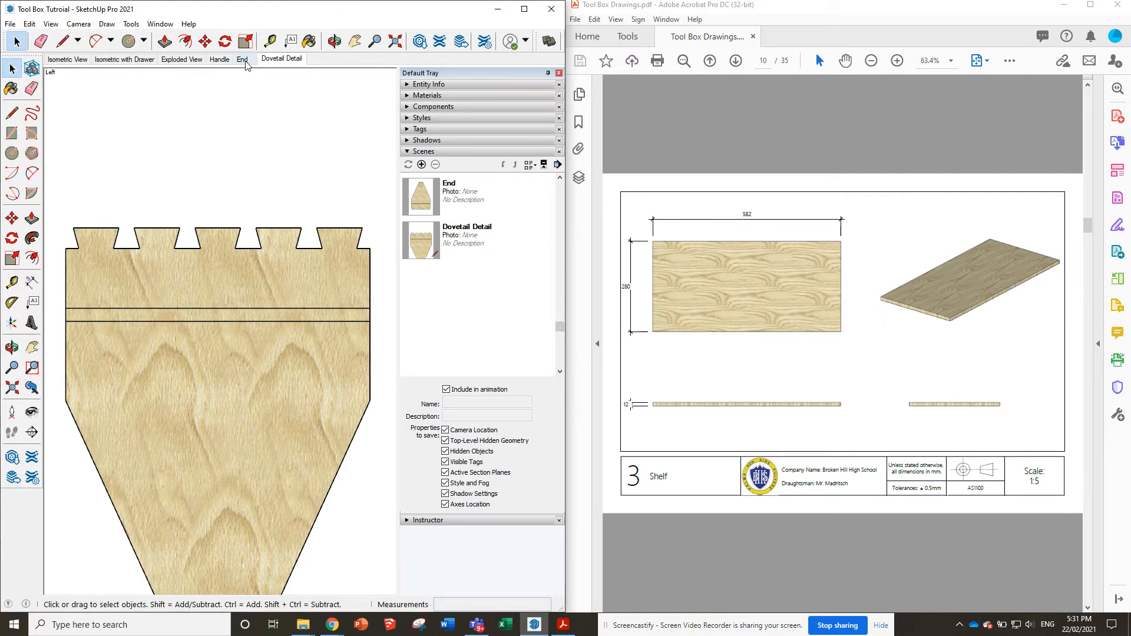
Check the end piece's orientation across the Exploded View, Handle, Dovetail Detail and End scenes
click(183, 59)
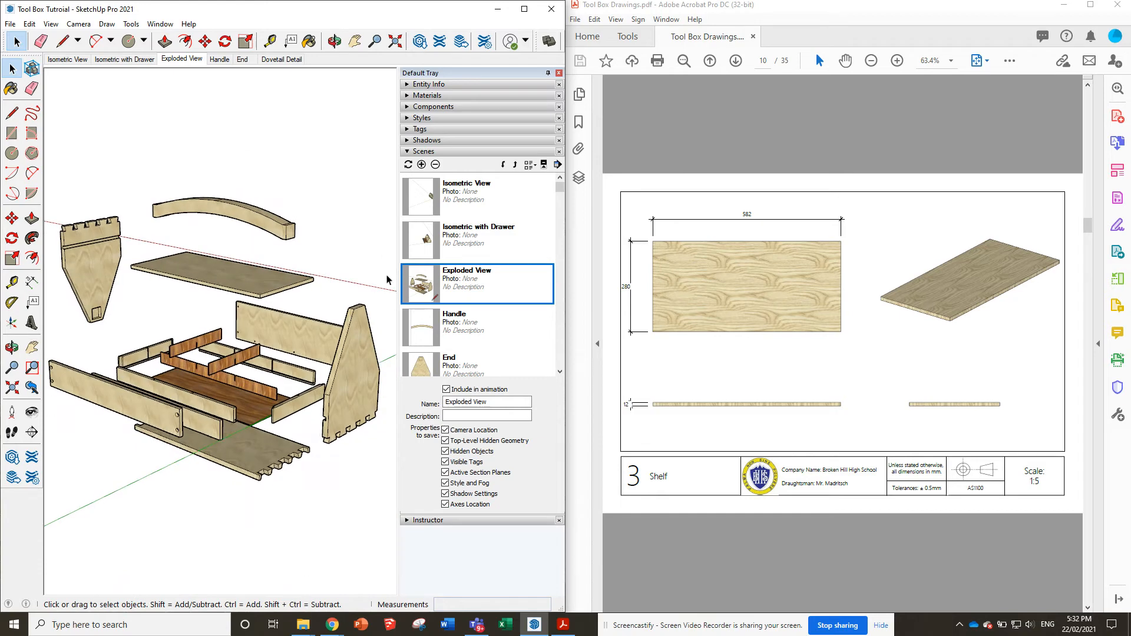
click(87, 259)
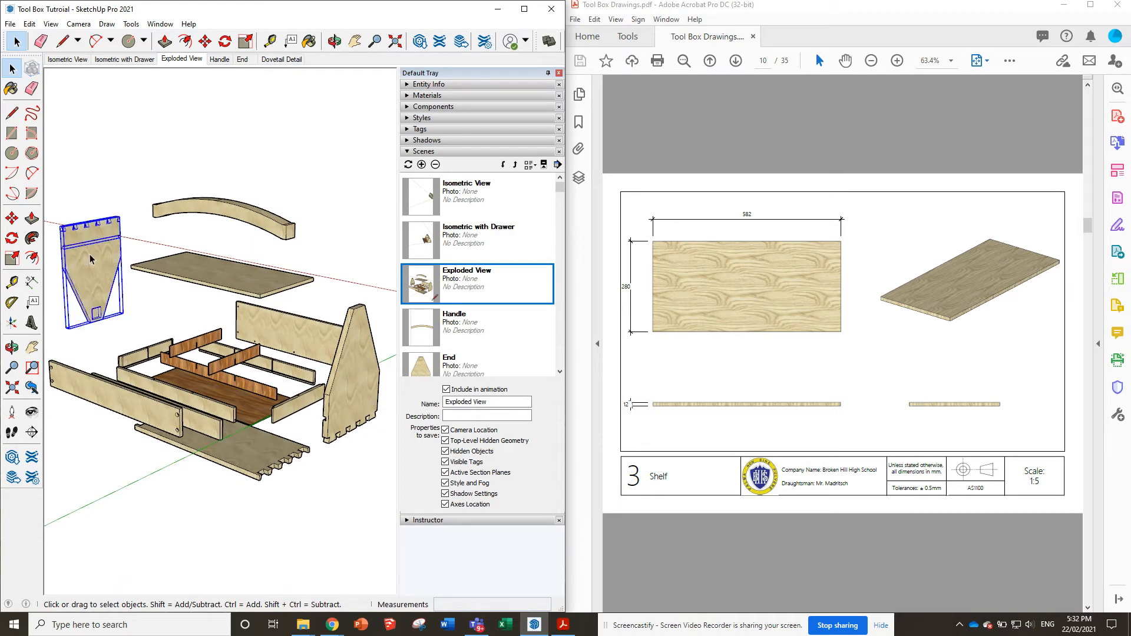
click(222, 61)
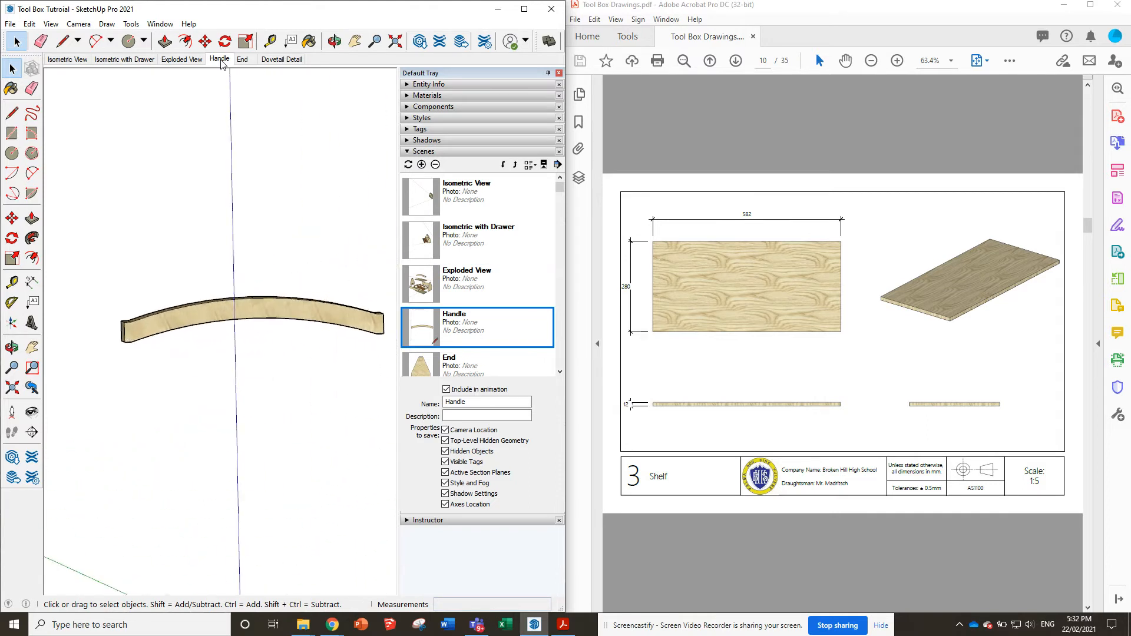
click(274, 61)
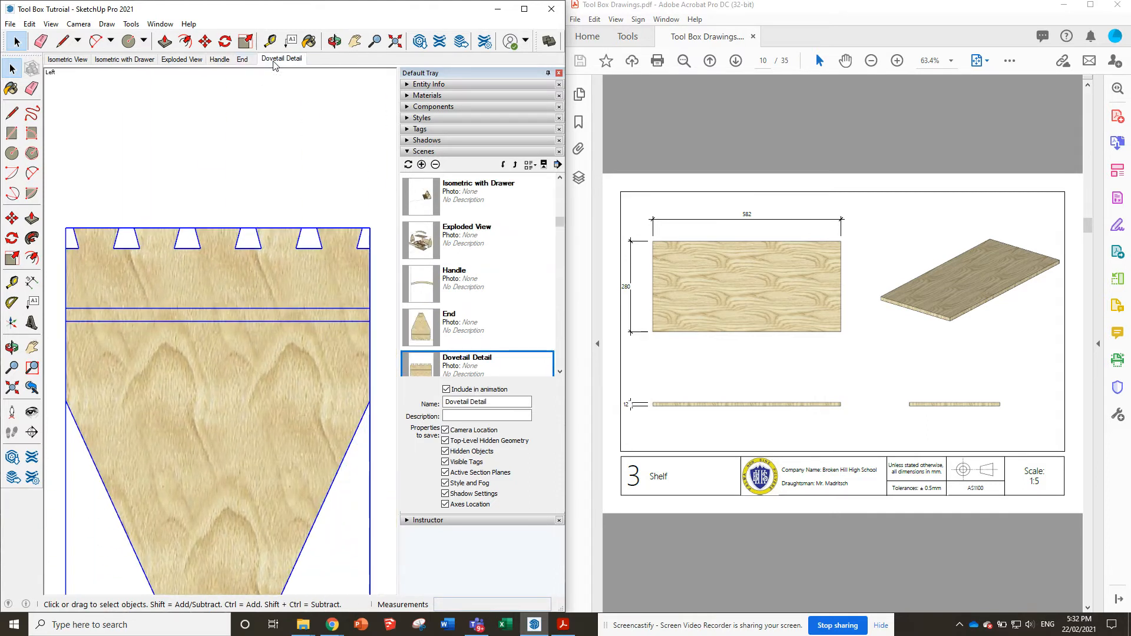
click(248, 59)
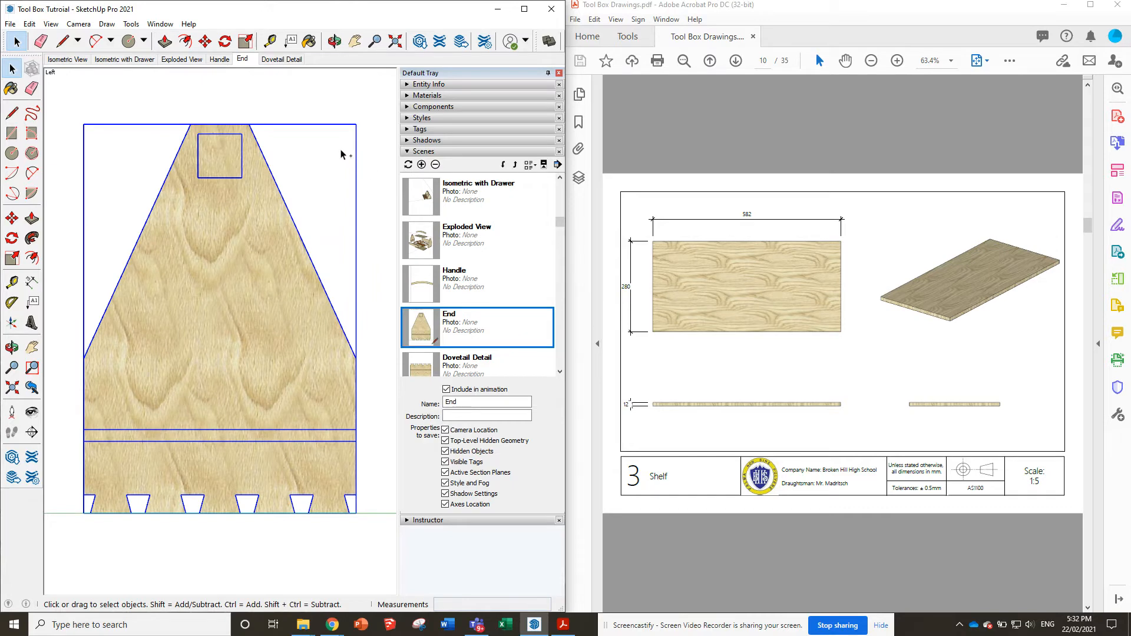
click(447, 358)
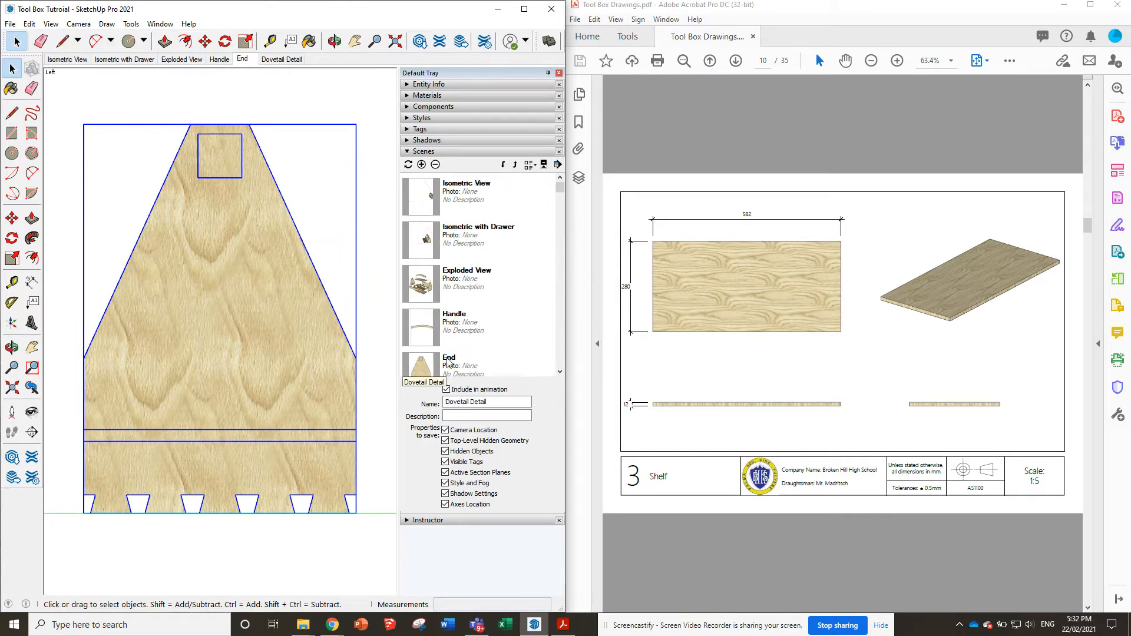
scroll(504, 271, down, 2)
scroll(470, 296, up, 2)
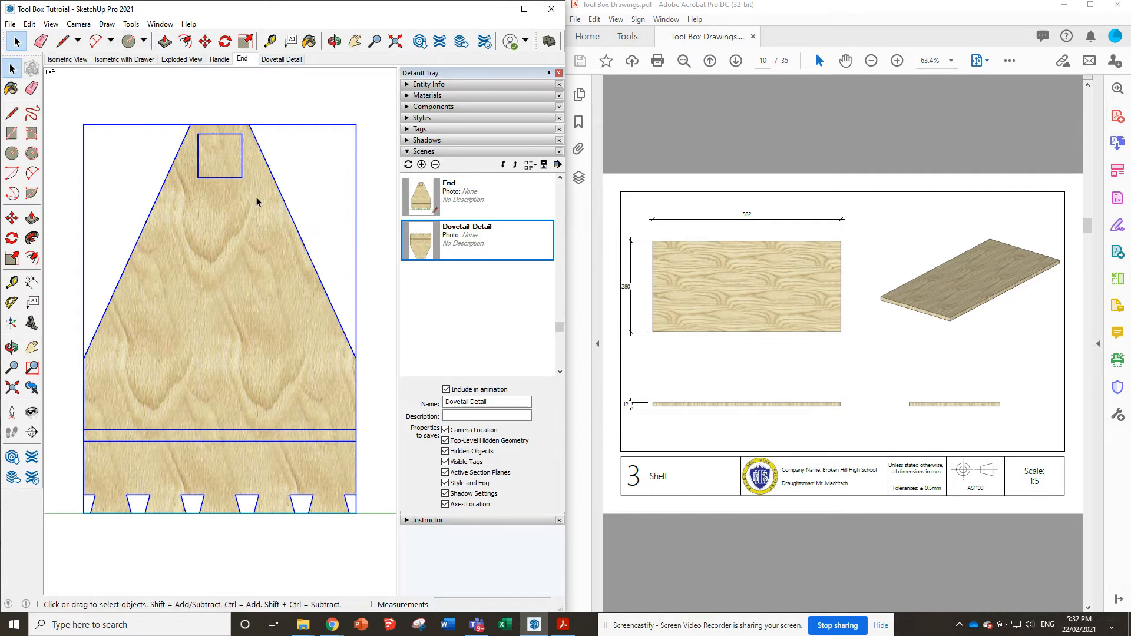
right_click(226, 246)
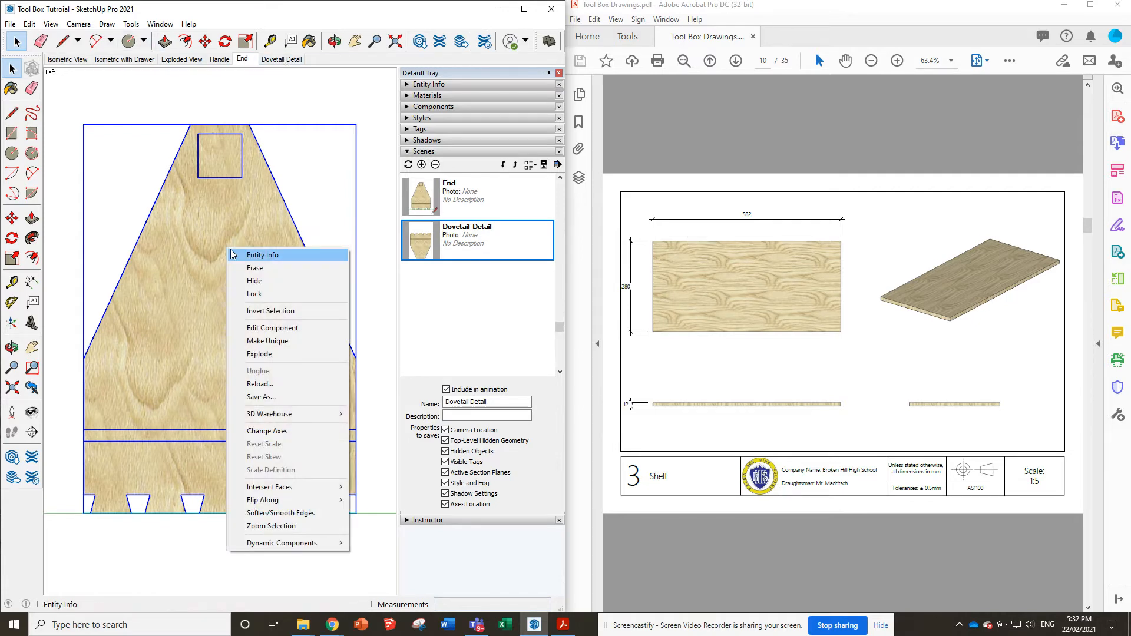
Add a new scene based on the Exploded View, place it after Dovetail Detail and name it Shelf
click(172, 60)
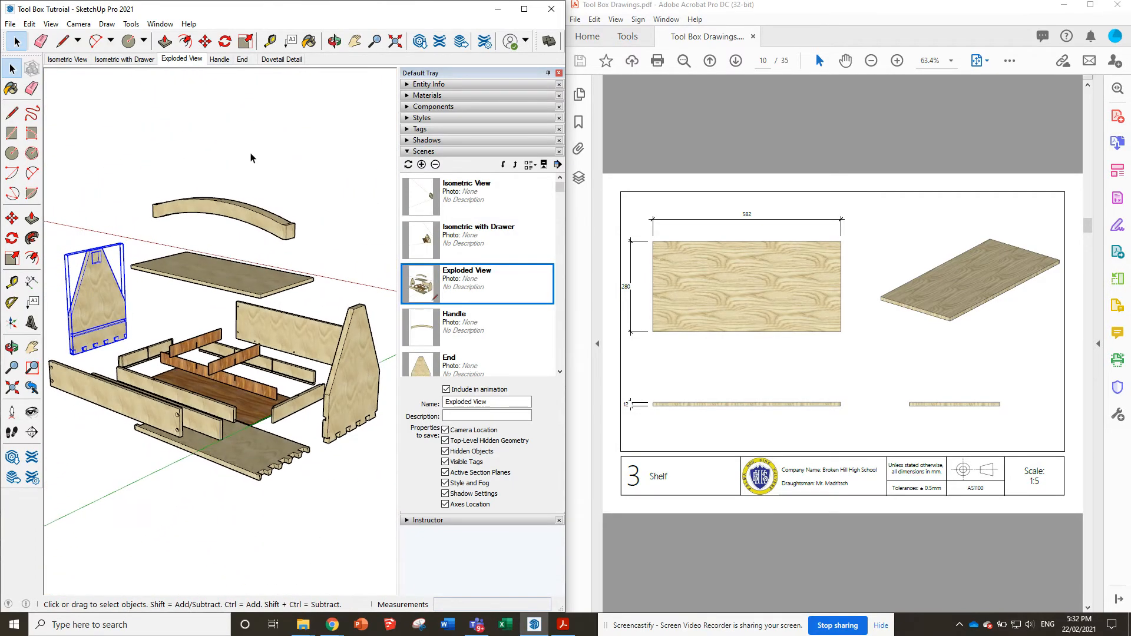
click(289, 186)
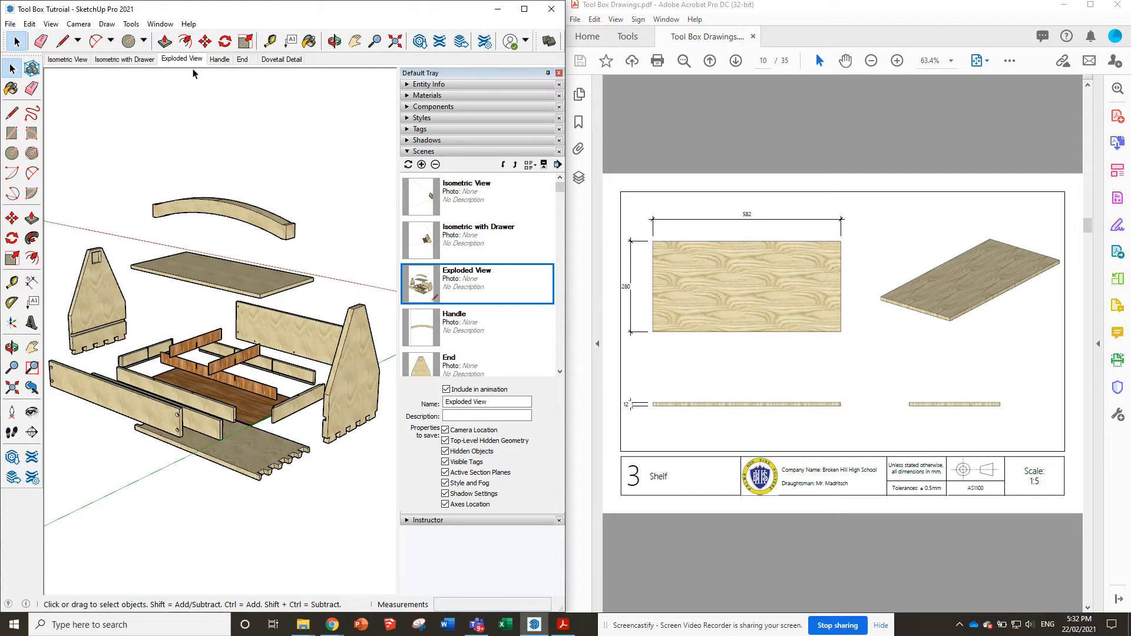
click(421, 164)
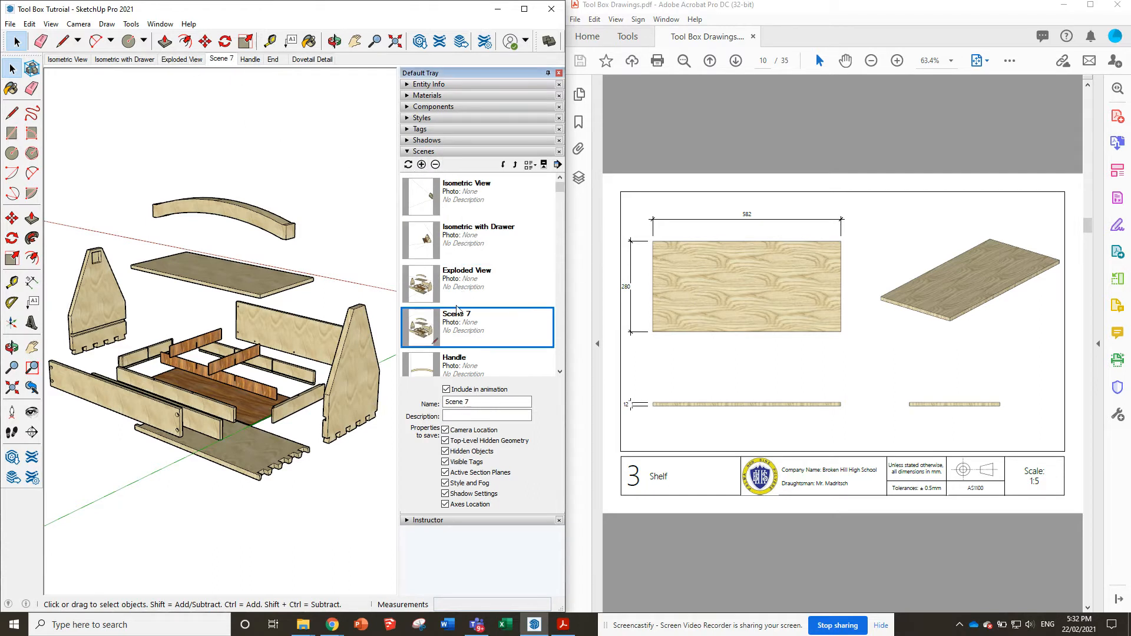
click(502, 166)
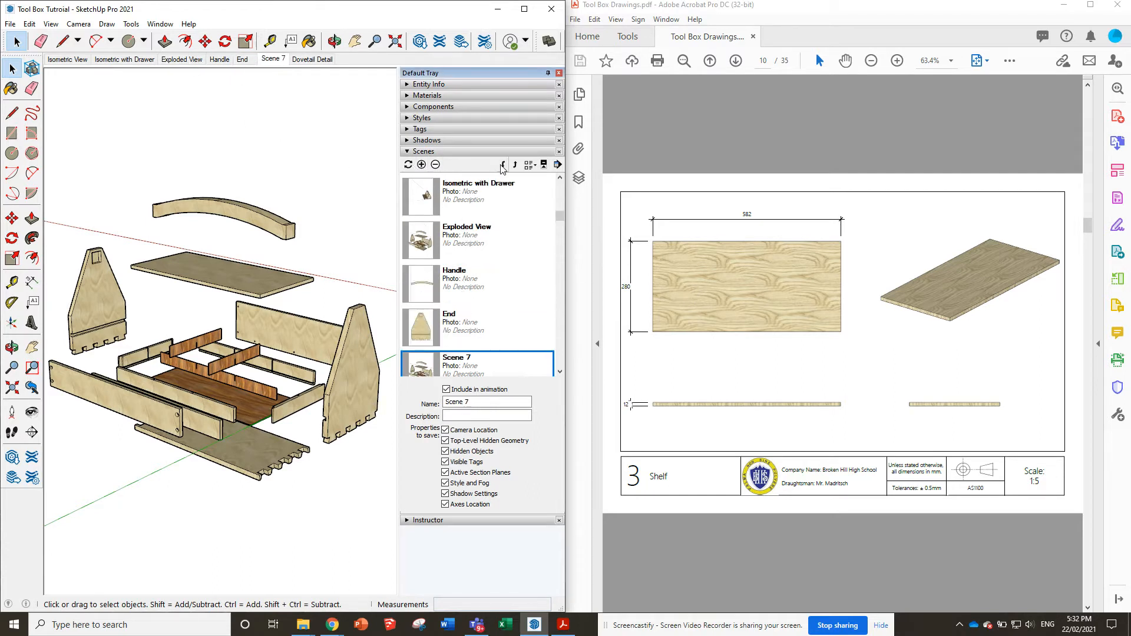
click(502, 166)
click(502, 167)
drag(484, 401, 433, 399)
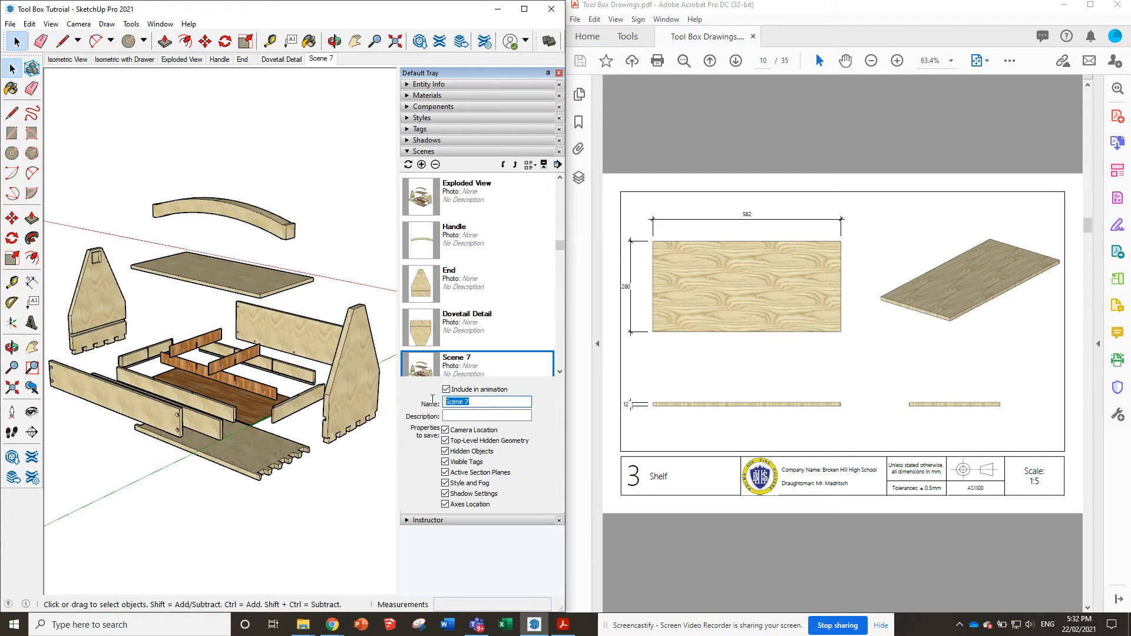
text(Shelf)
Hide the handle and all other tool box parts so that only the shelf remains
drag(337, 517, 92, 334)
right_click(111, 323)
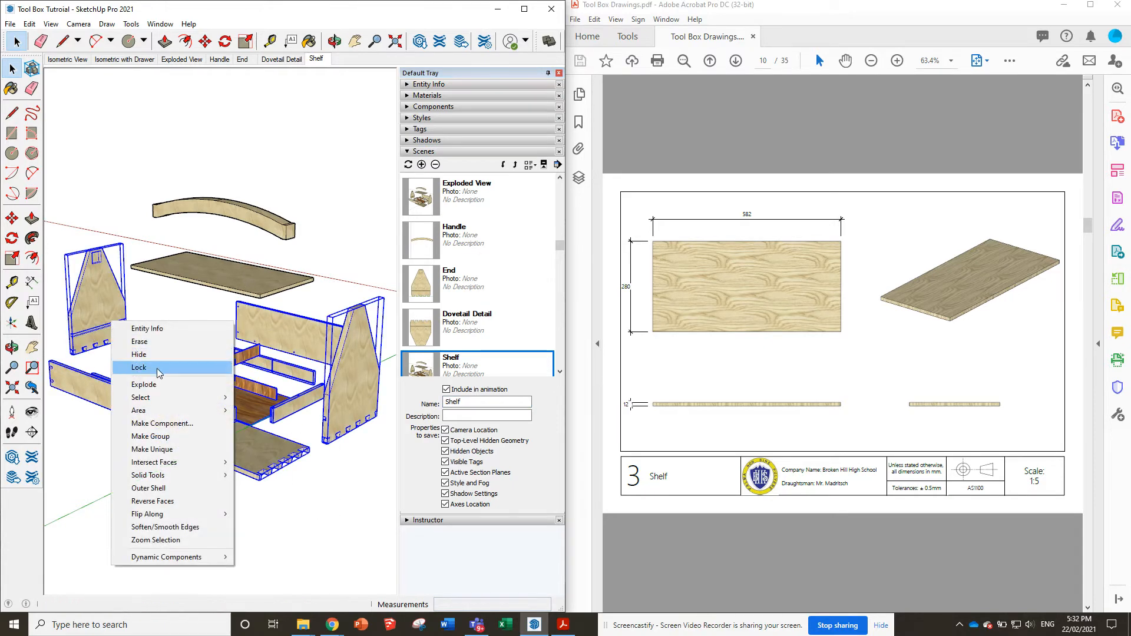
click(156, 356)
click(244, 204)
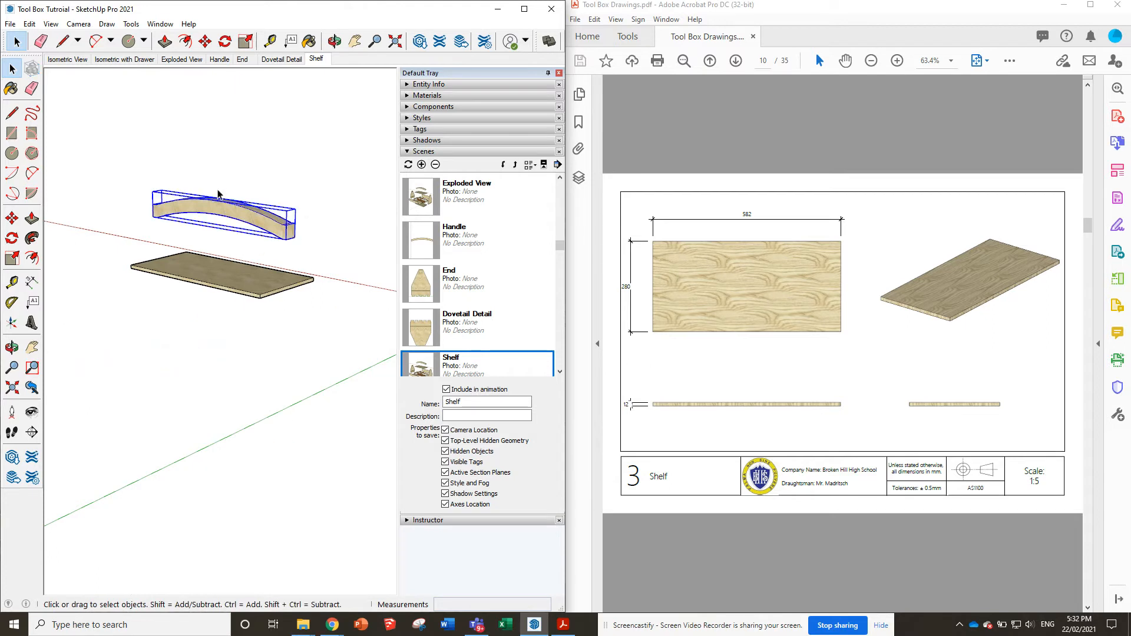
right_click(230, 207)
click(259, 237)
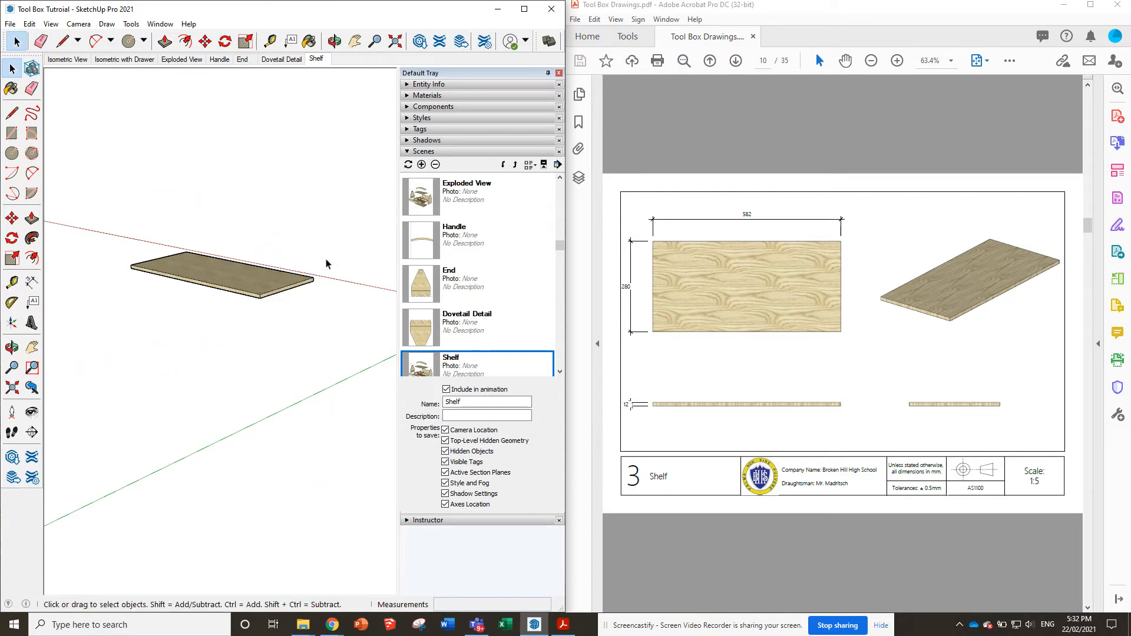
Set the shelf's camera to the standard front view with parallel projection
click(79, 24)
mouse_move(116, 65)
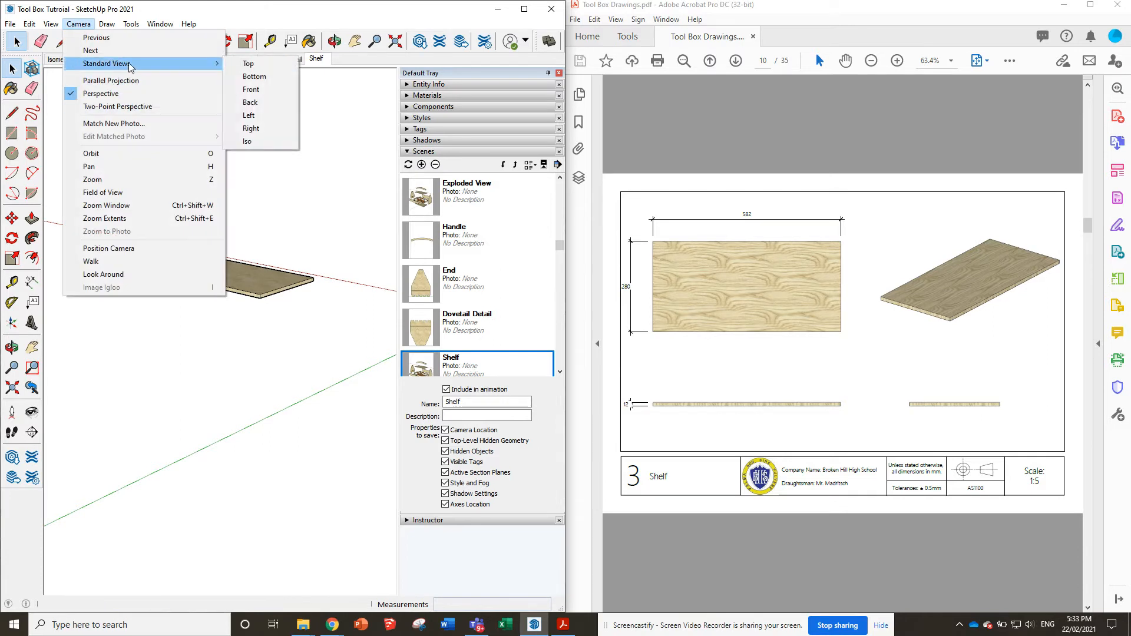
click(251, 90)
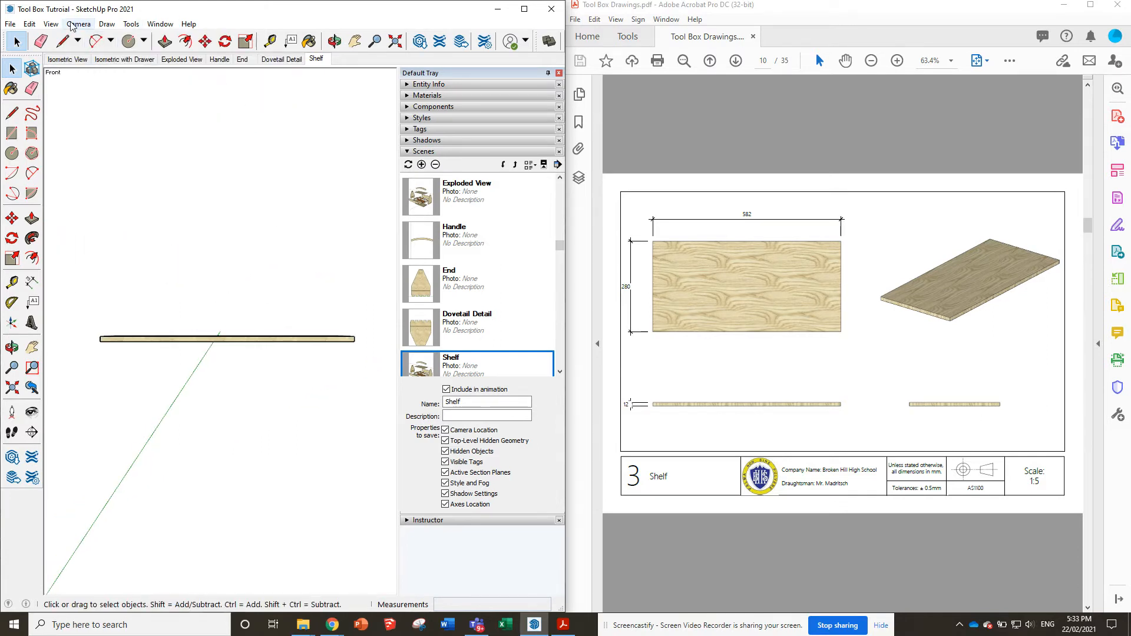
click(51, 24)
mouse_move(78, 24)
click(101, 81)
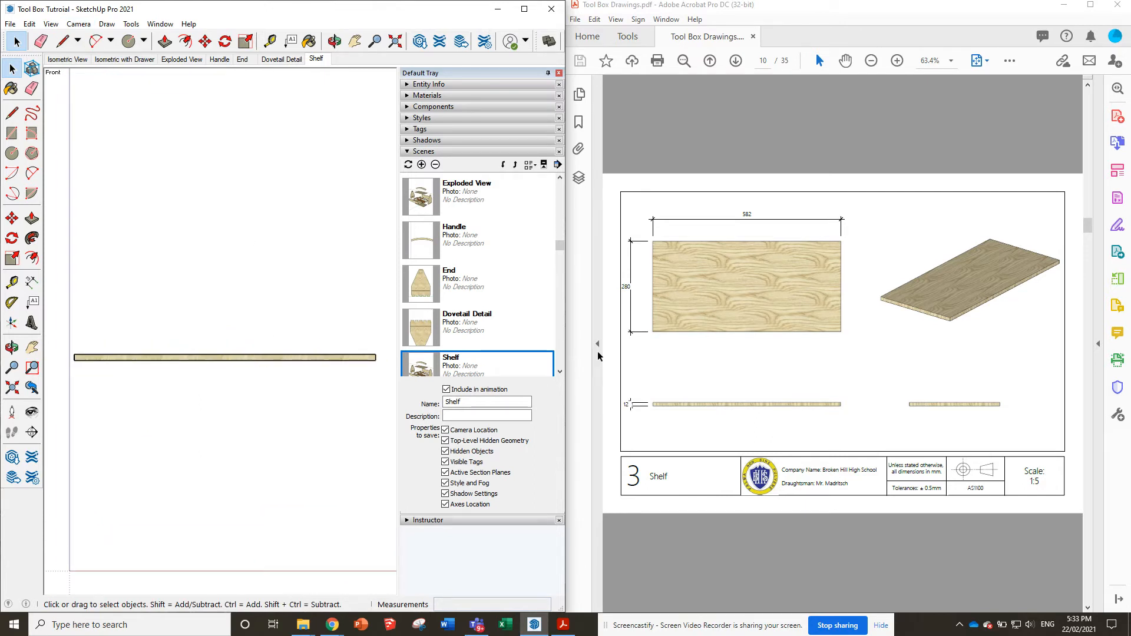
Update the Shelf scene so it stores the front view of the shelf alone
right_click(316, 59)
click(342, 110)
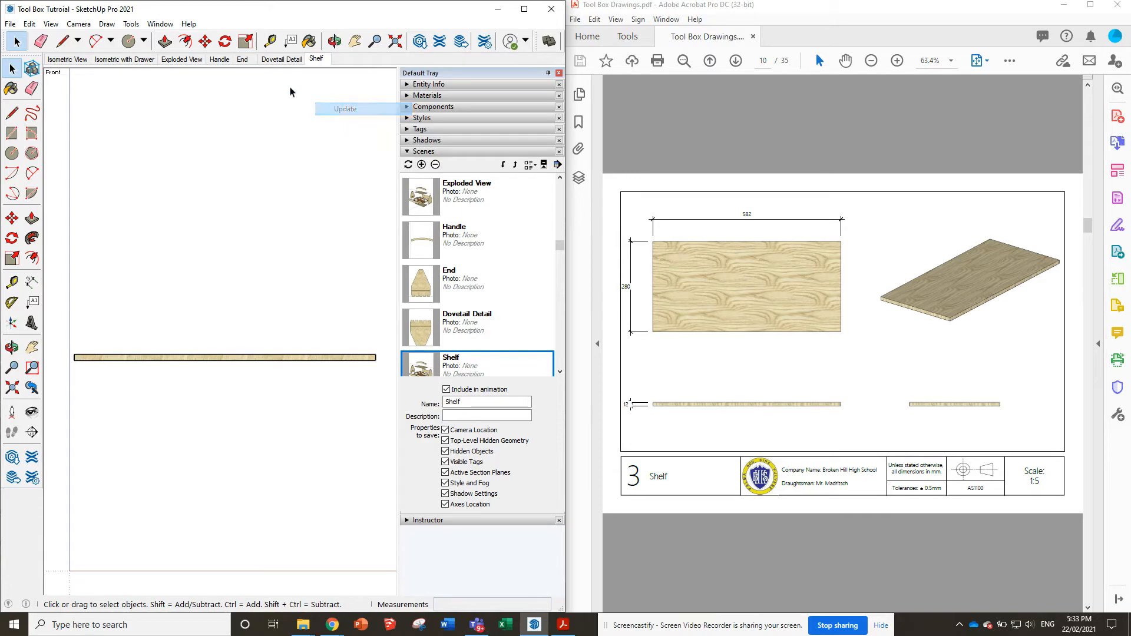
Return to the Exploded View scene and bring up the Side - Narrow drawing in the PDF
click(183, 60)
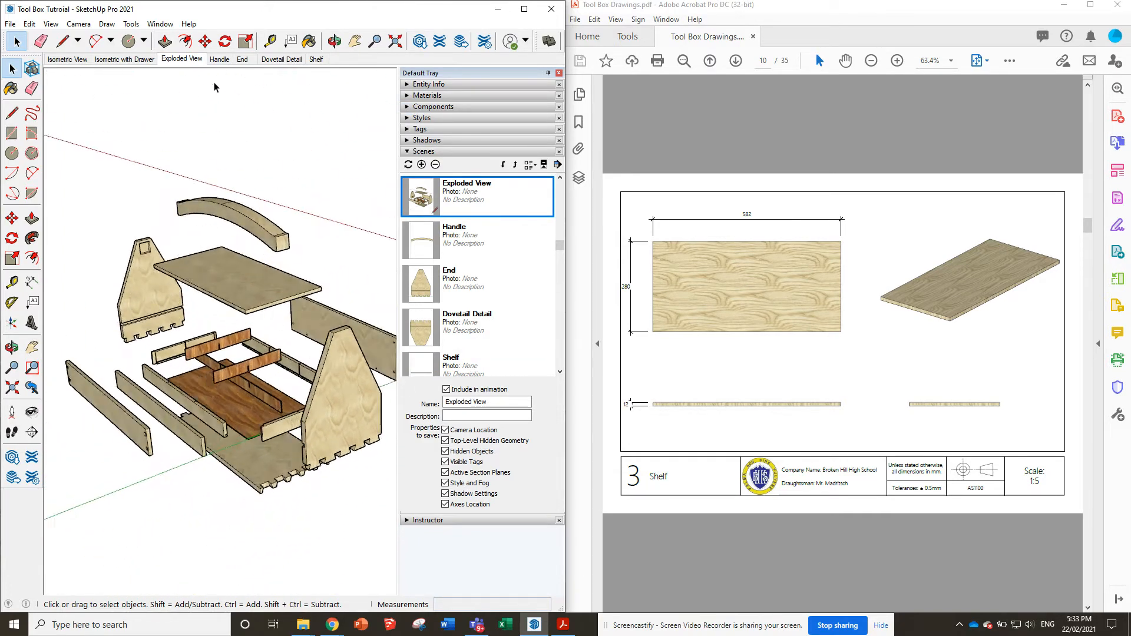
click(214, 59)
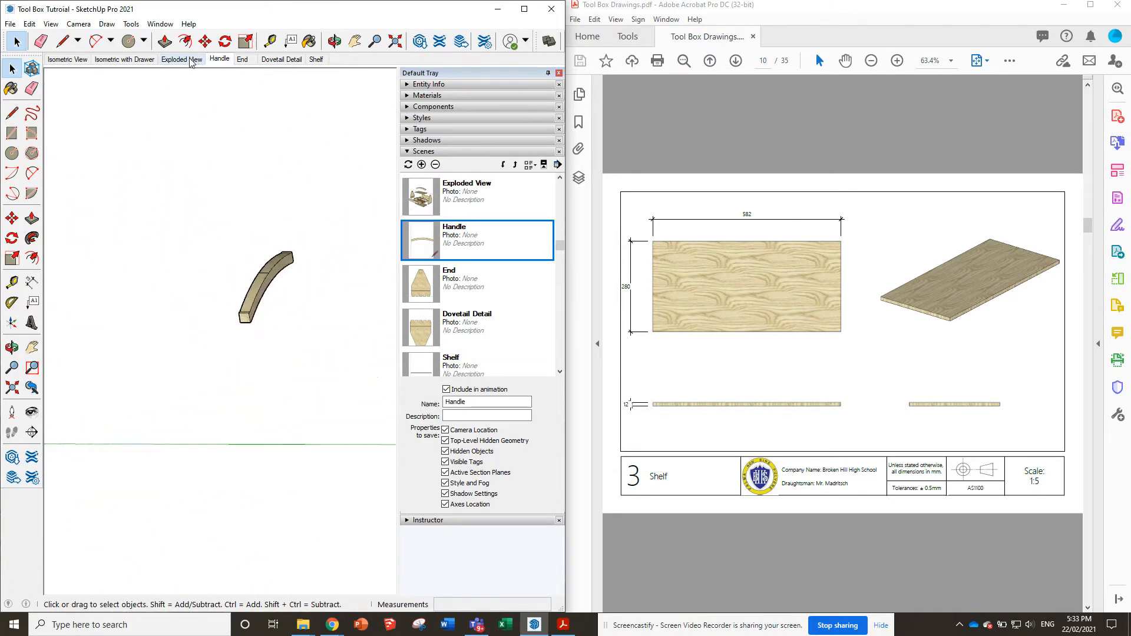
double_click(460, 195)
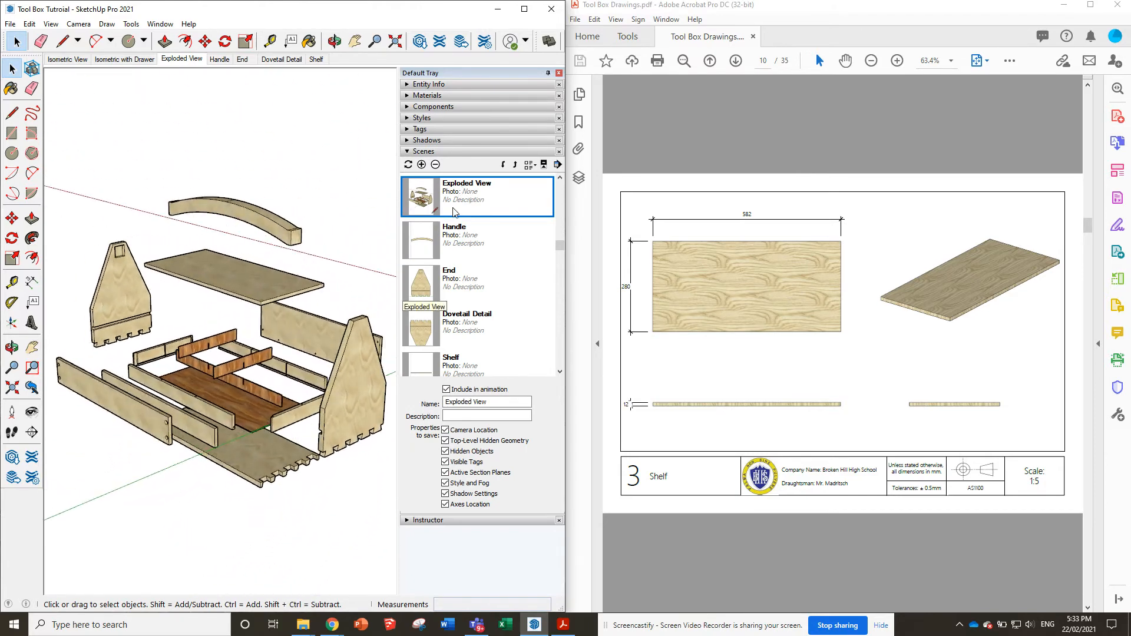
scroll(660, 258, down, 2)
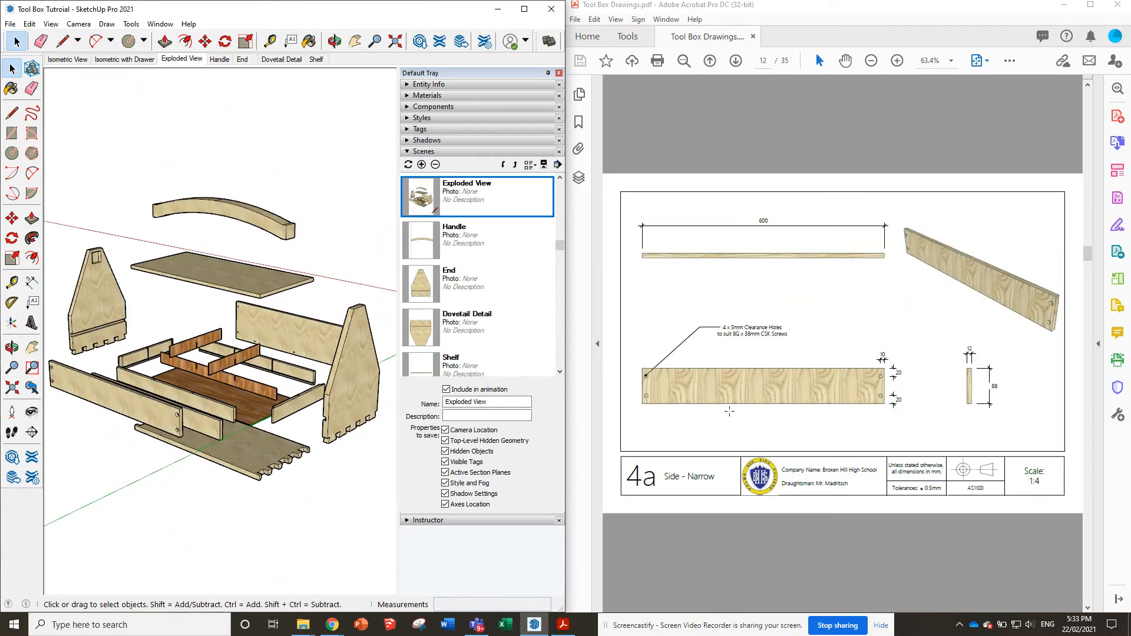
click(177, 419)
click(291, 511)
drag(207, 192, 220, 215)
right_click(231, 214)
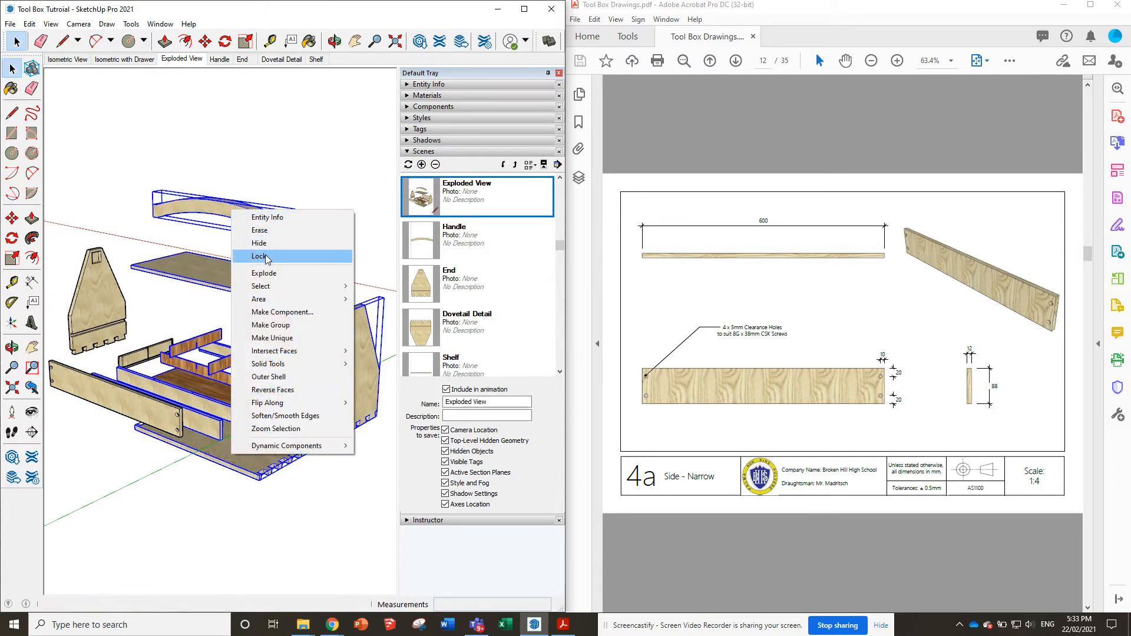
click(253, 247)
drag(107, 289, 107, 288)
right_click(108, 288)
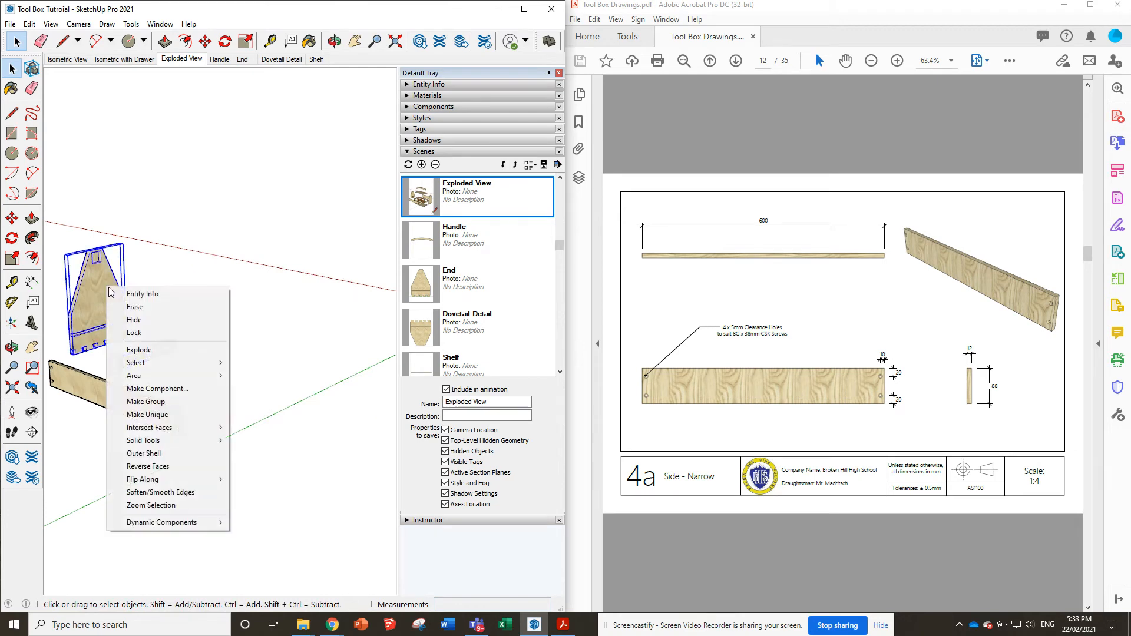
click(157, 321)
key(ctrl+z)
key(ctrl+z)
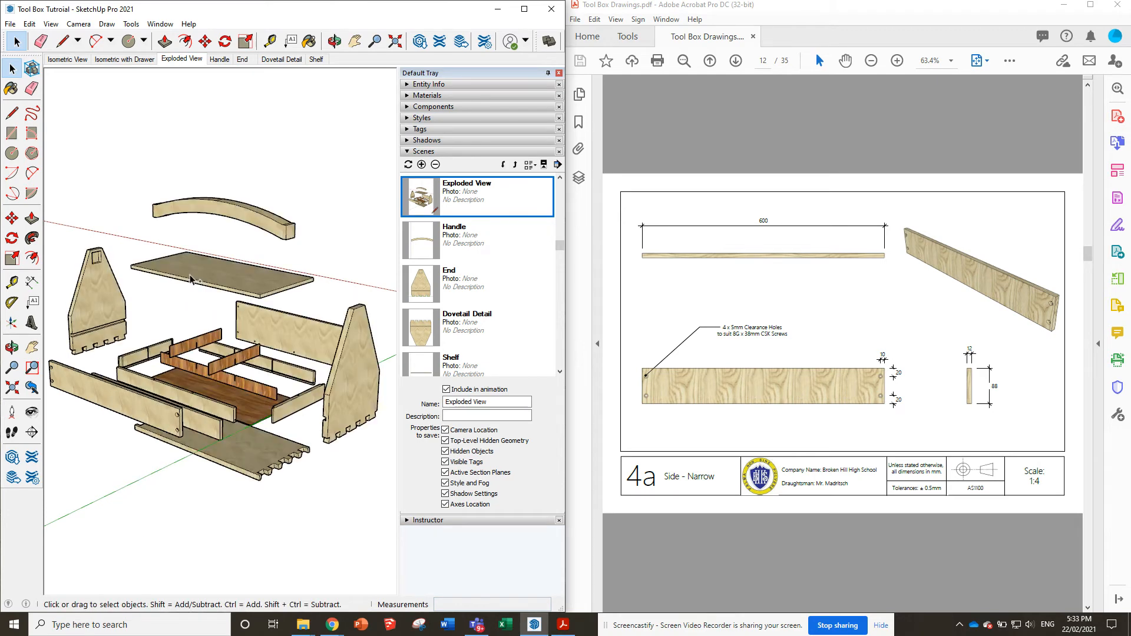
Add a new scene from the Exploded View, place it after Shelf and name it Side - Narrow
click(421, 165)
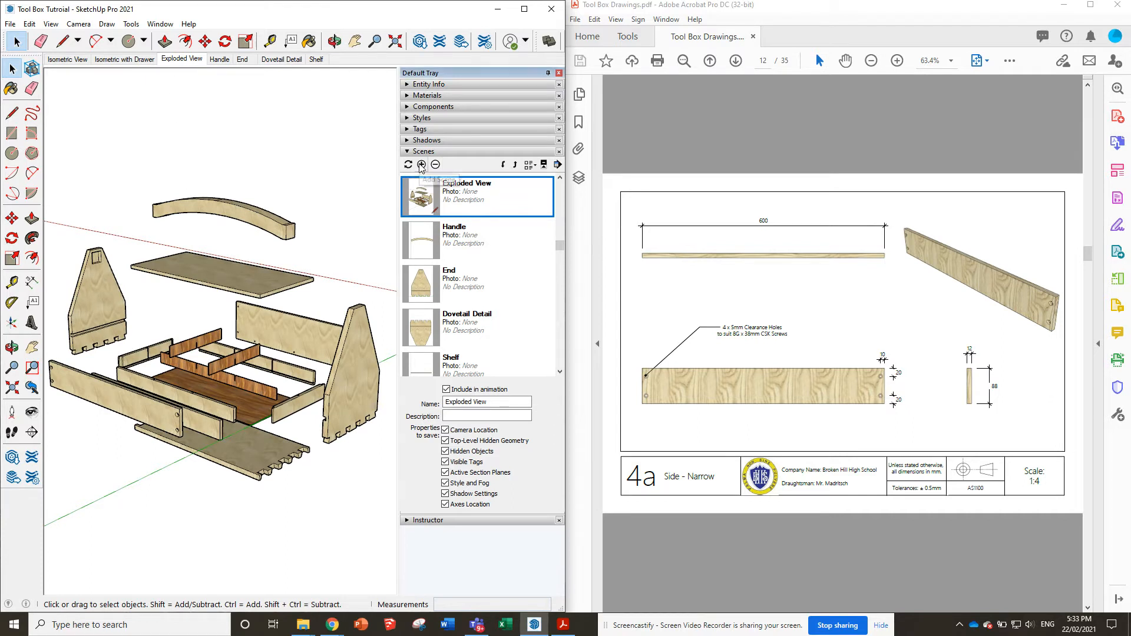
click(503, 165)
click(502, 165)
click(503, 164)
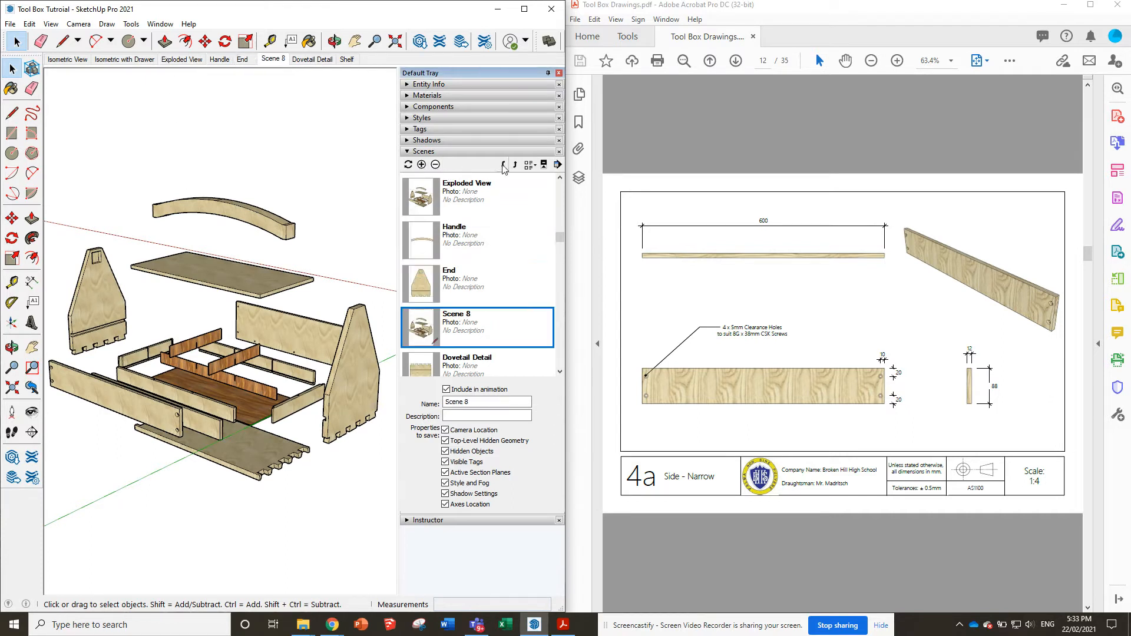
click(503, 164)
drag(480, 403, 410, 413)
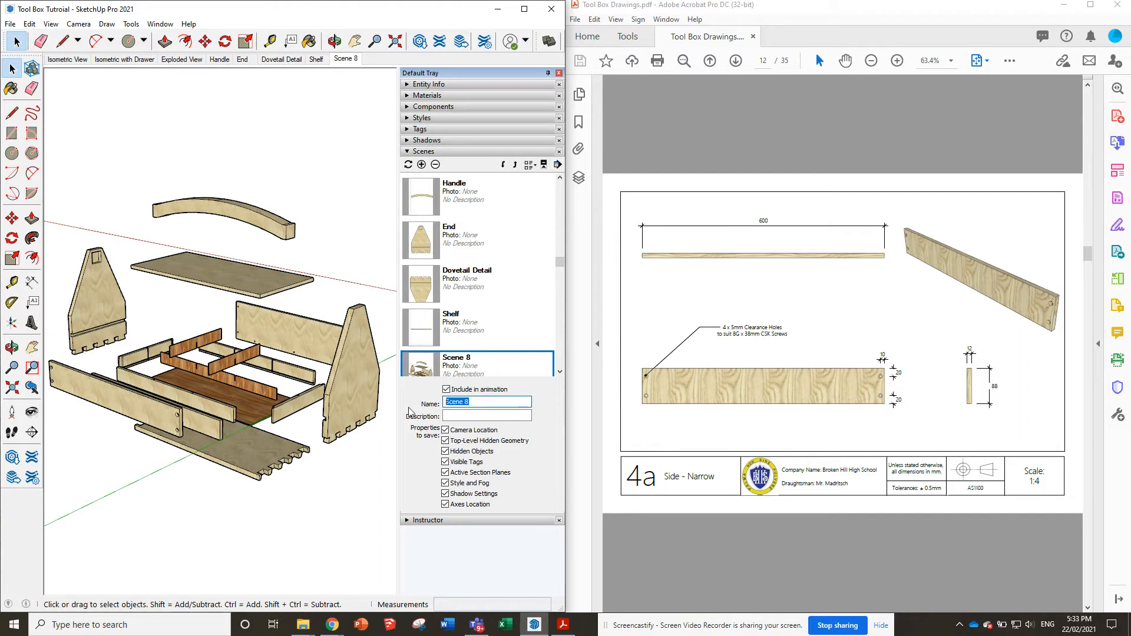
text(SIde)
click(450, 402)
click(353, 469)
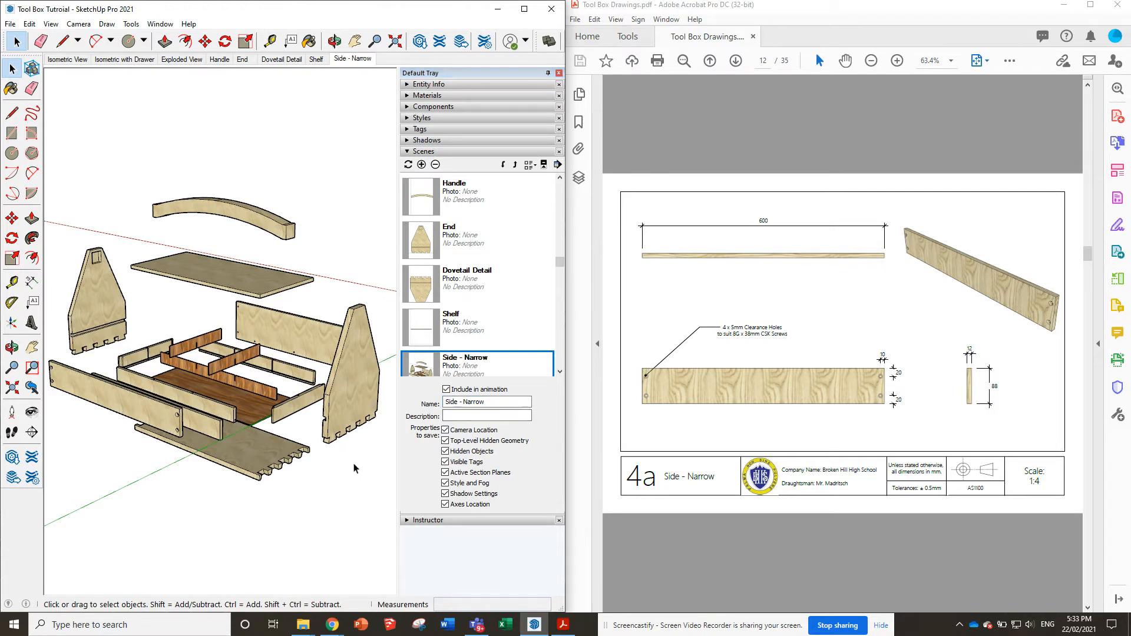
Hide all tool box parts except the narrow side with the four screw holes
drag(229, 175, 220, 150)
right_click(238, 211)
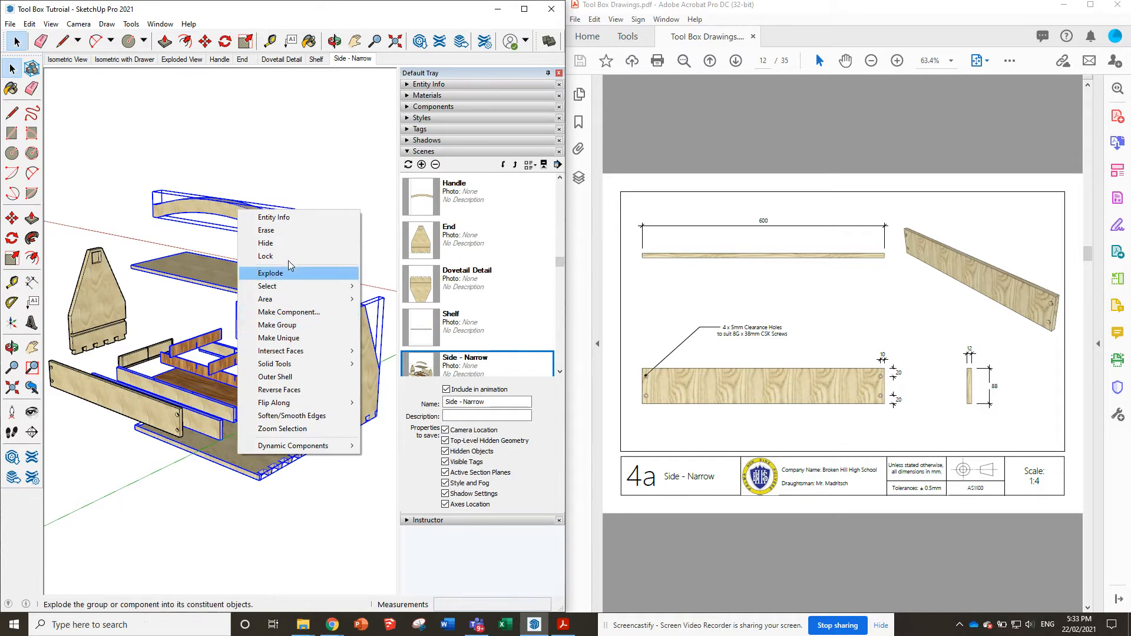
click(265, 242)
drag(177, 362, 94, 291)
right_click(95, 292)
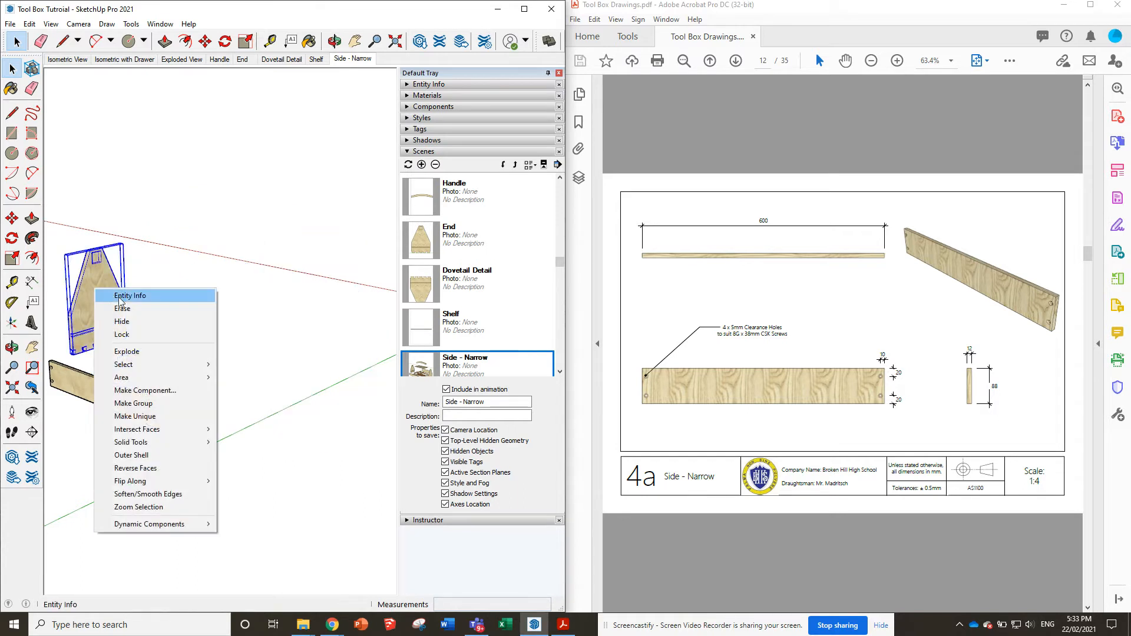
click(139, 323)
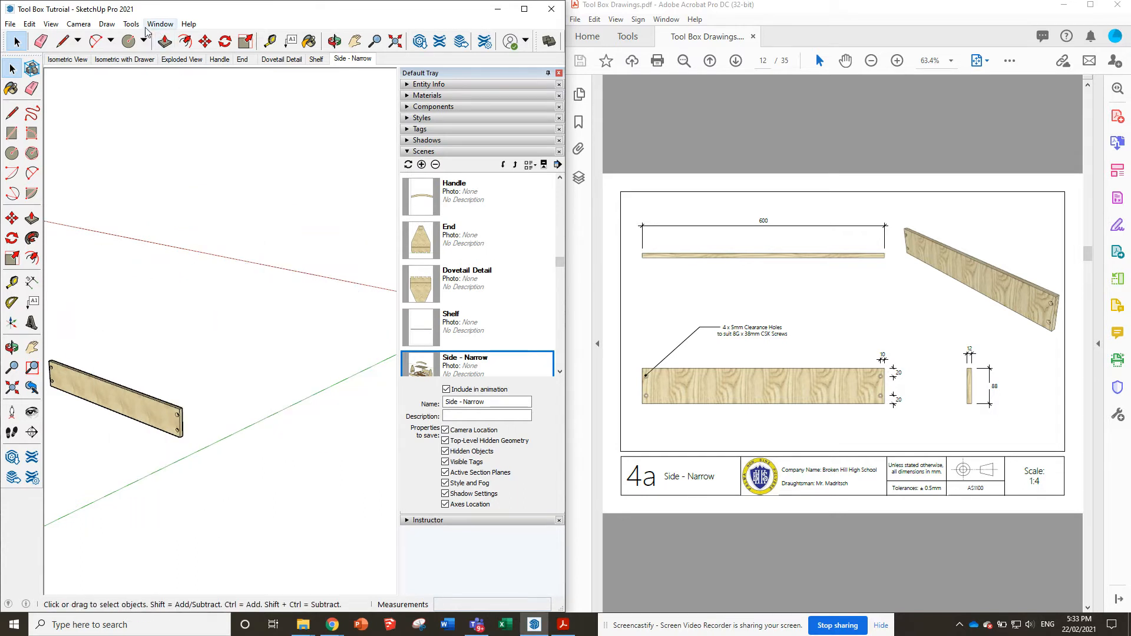
Set the narrow side to the standard back view in parallel projection, fit it in view and update the Side - Narrow scene
click(82, 24)
mouse_move(147, 63)
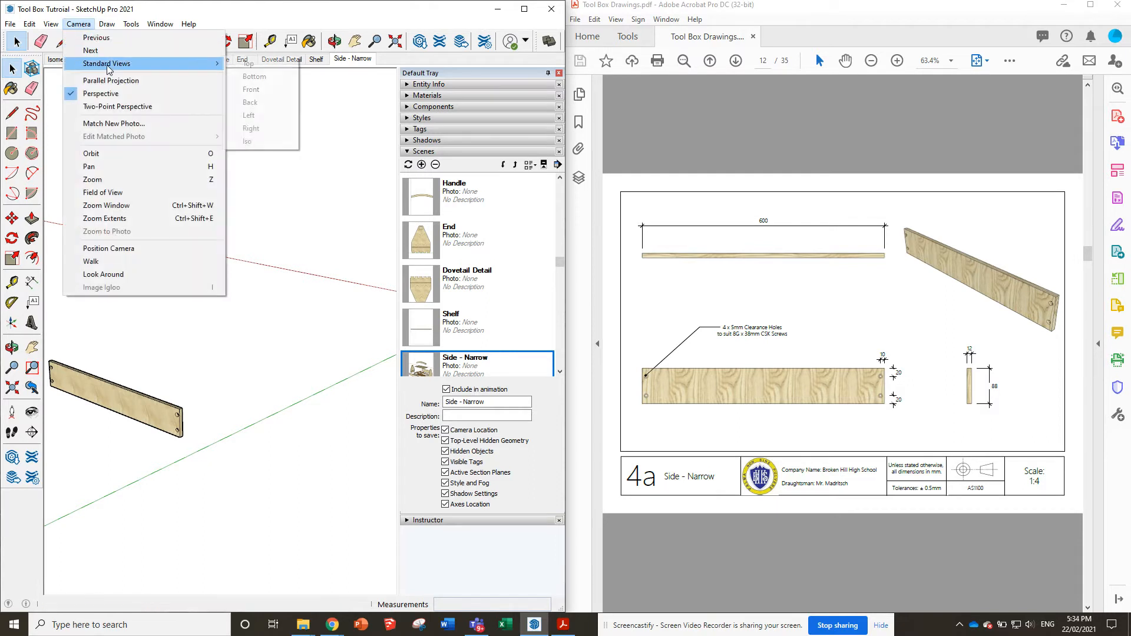
click(256, 103)
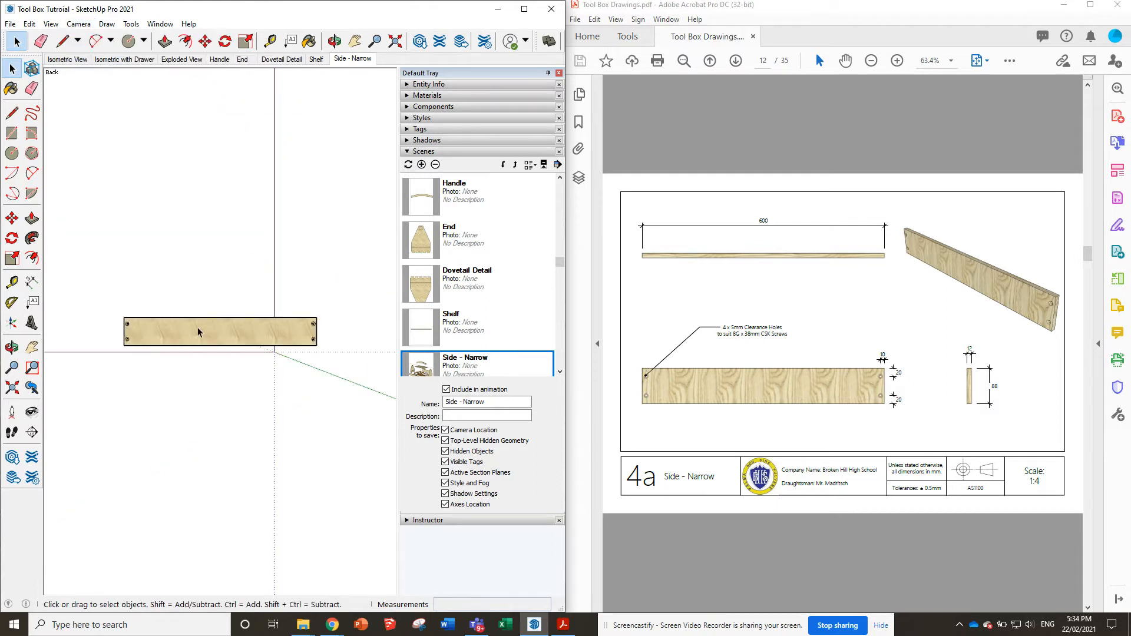
scroll(140, 332, up, 4)
click(75, 24)
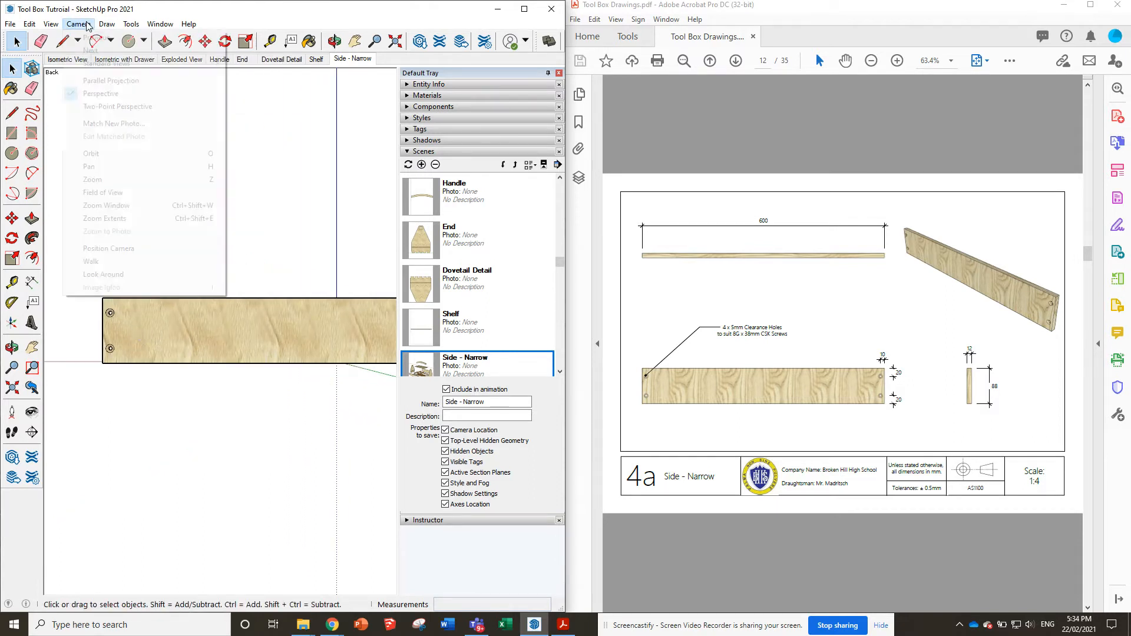
click(117, 77)
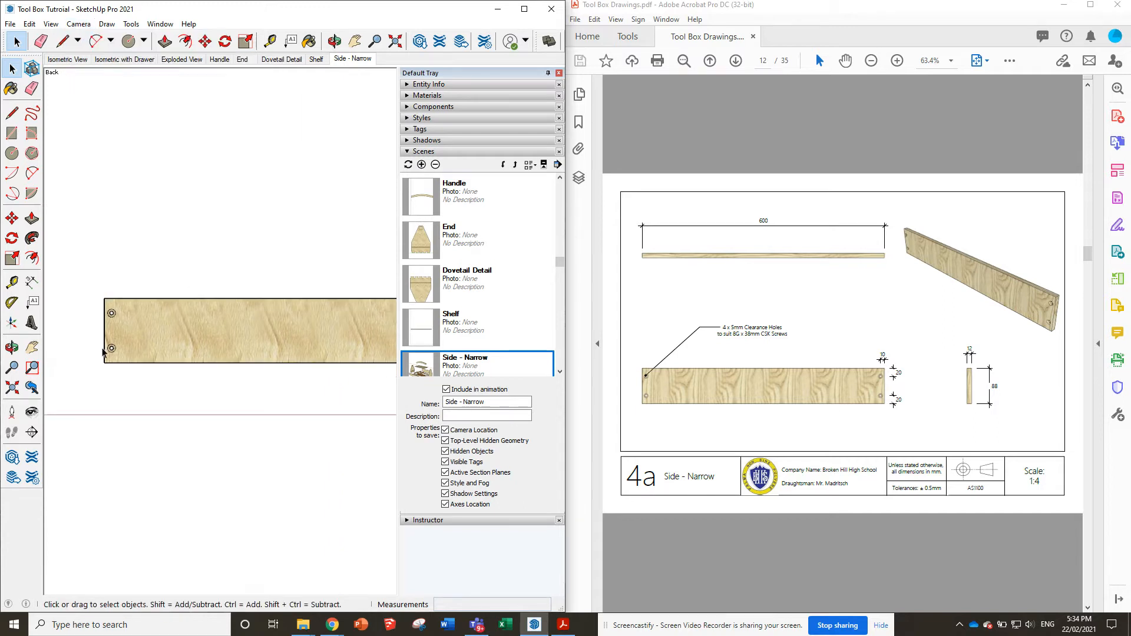
scroll(101, 352, down, 5)
scroll(215, 333, up, 3)
scroll(213, 333, down, 1)
scroll(102, 341, up, 1)
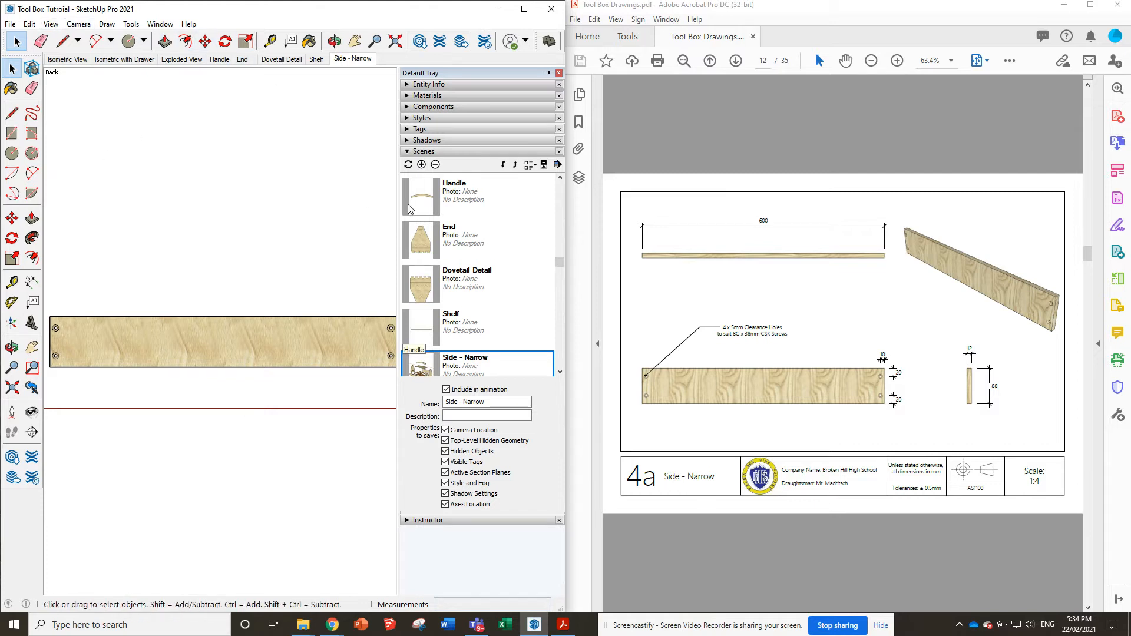
right_click(355, 59)
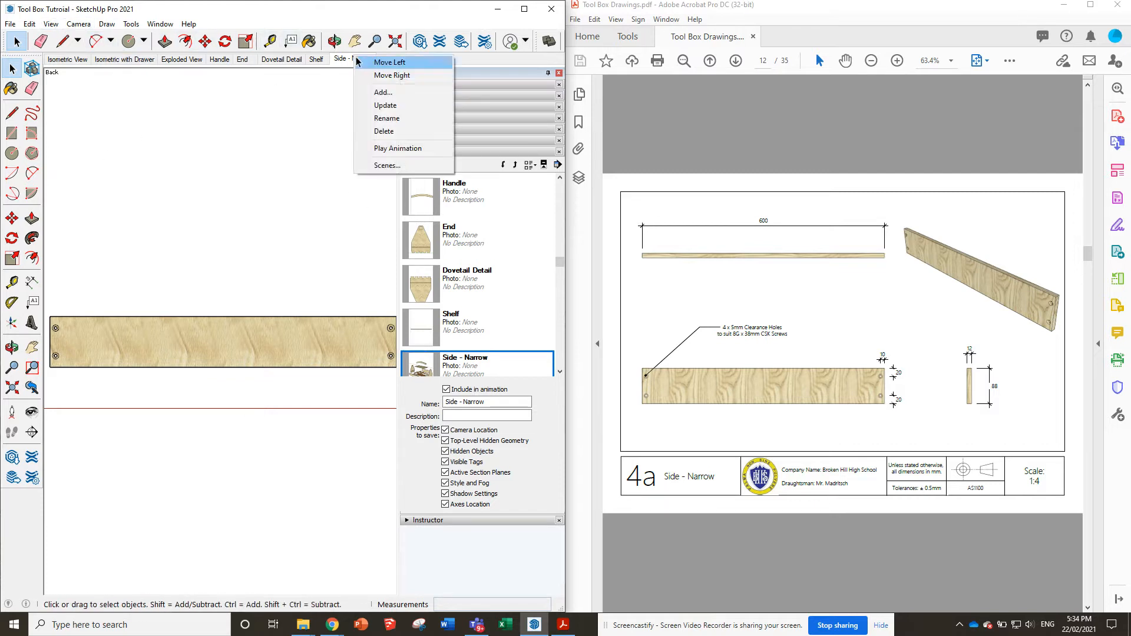
click(389, 108)
Add another scene from the Exploded View, place it after Side - Narrow and name it Side - Wide, matching the PDF drawing
click(183, 61)
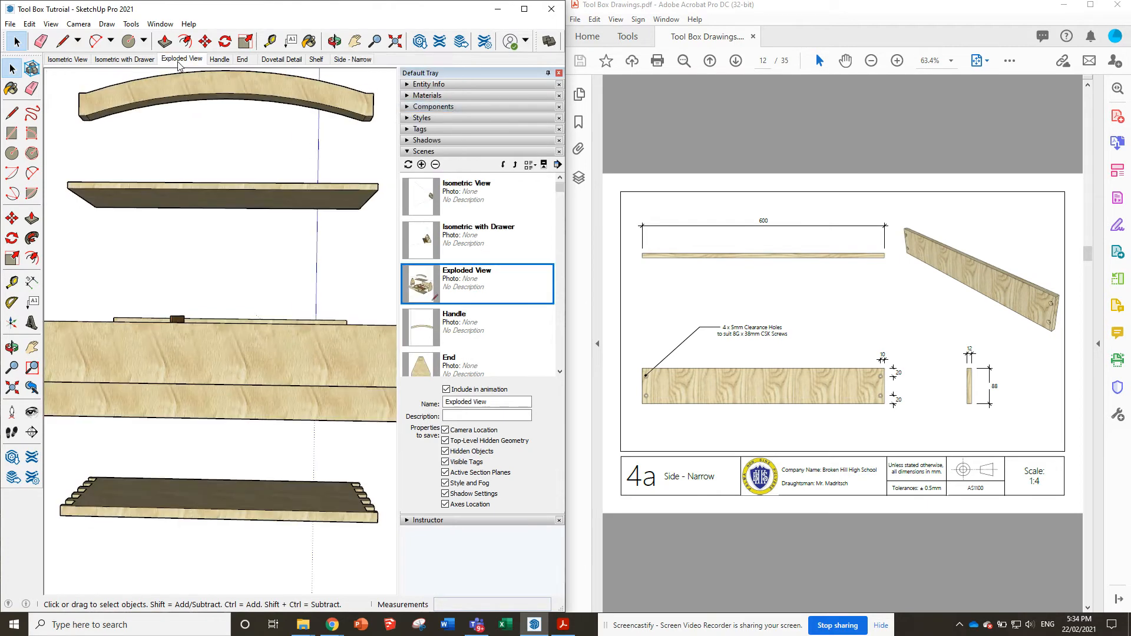
scroll(798, 377, down, 2)
scroll(798, 377, down, 2)
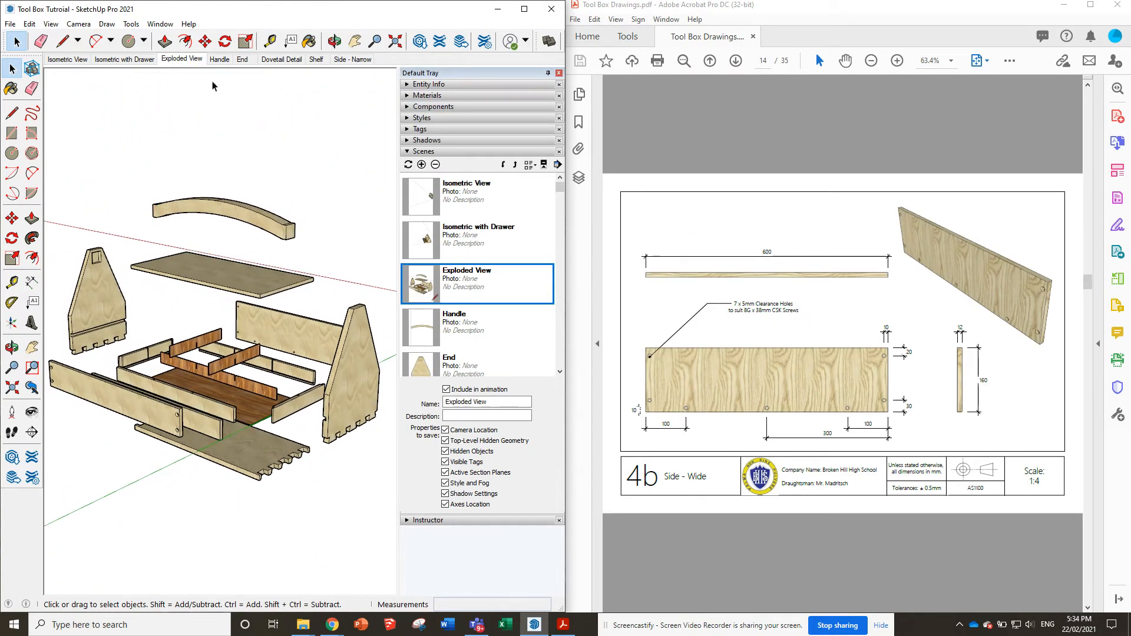
click(421, 164)
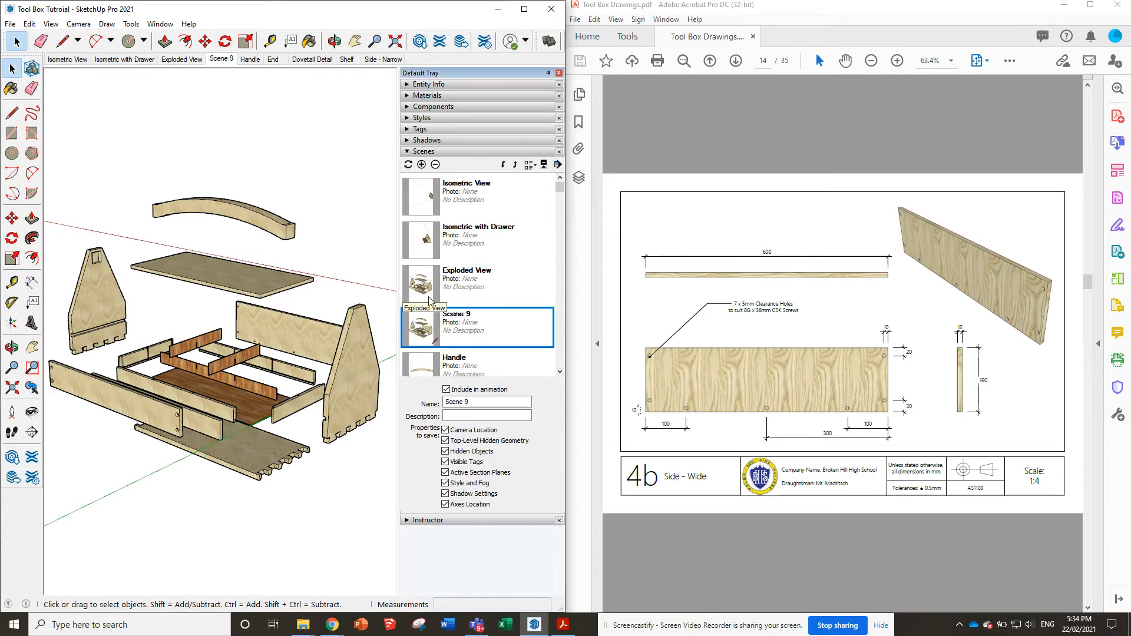
click(502, 165)
click(502, 165)
click(502, 165)
click(502, 165)
click(502, 165)
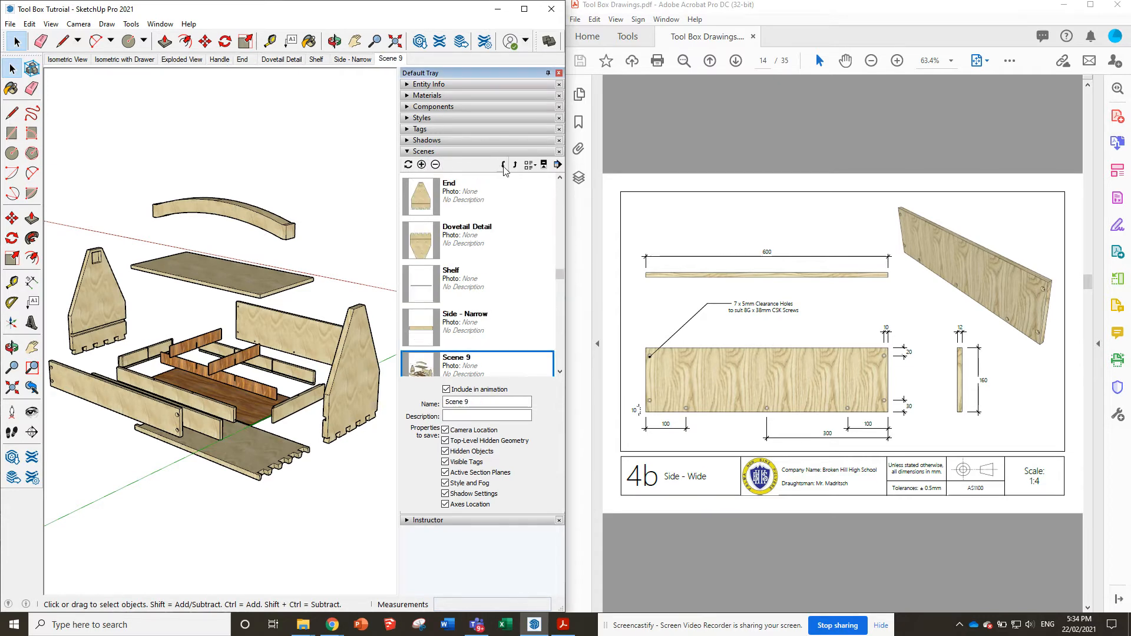
triple_click(478, 406)
text(Side - Wide)
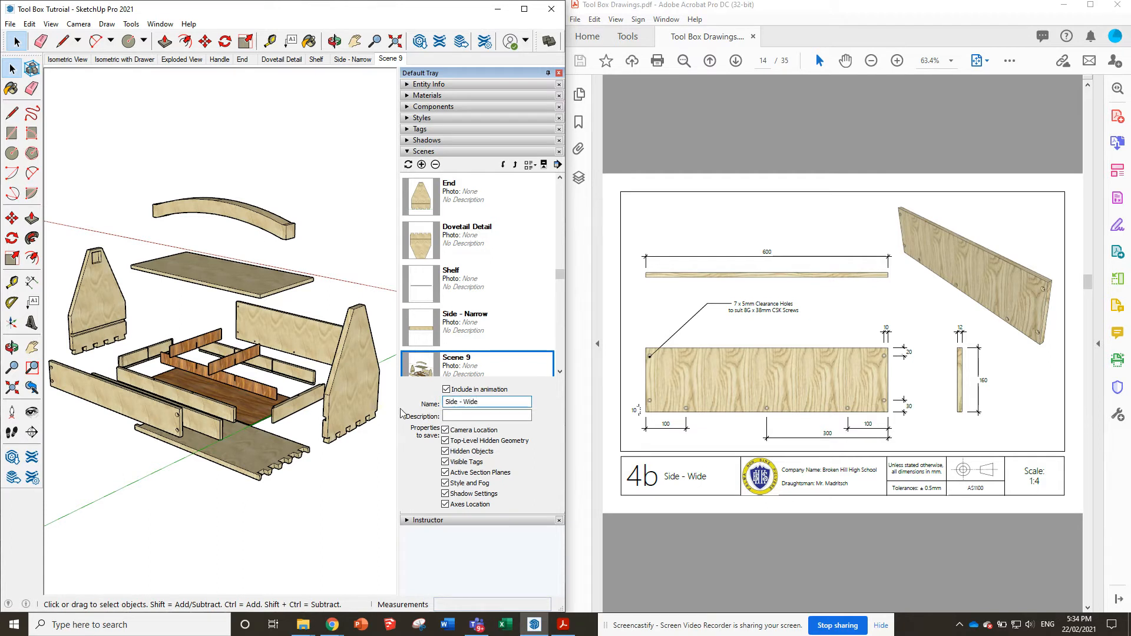
key(Return)
Hide every tool box part except the wide side with the seven screw holes
drag(218, 493, 111, 164)
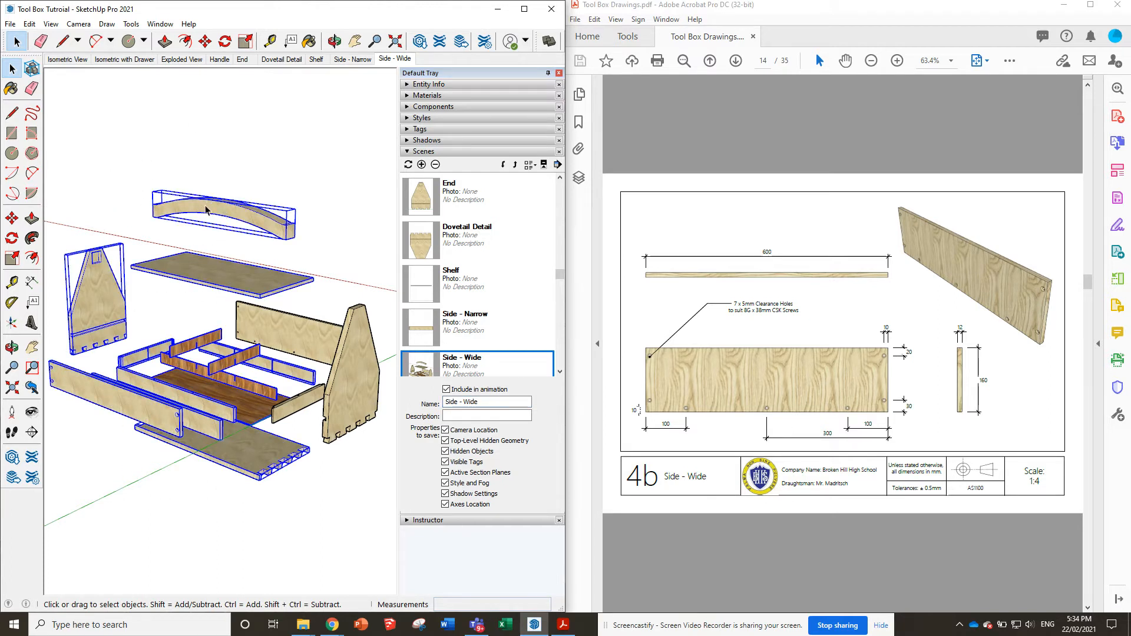
right_click(177, 269)
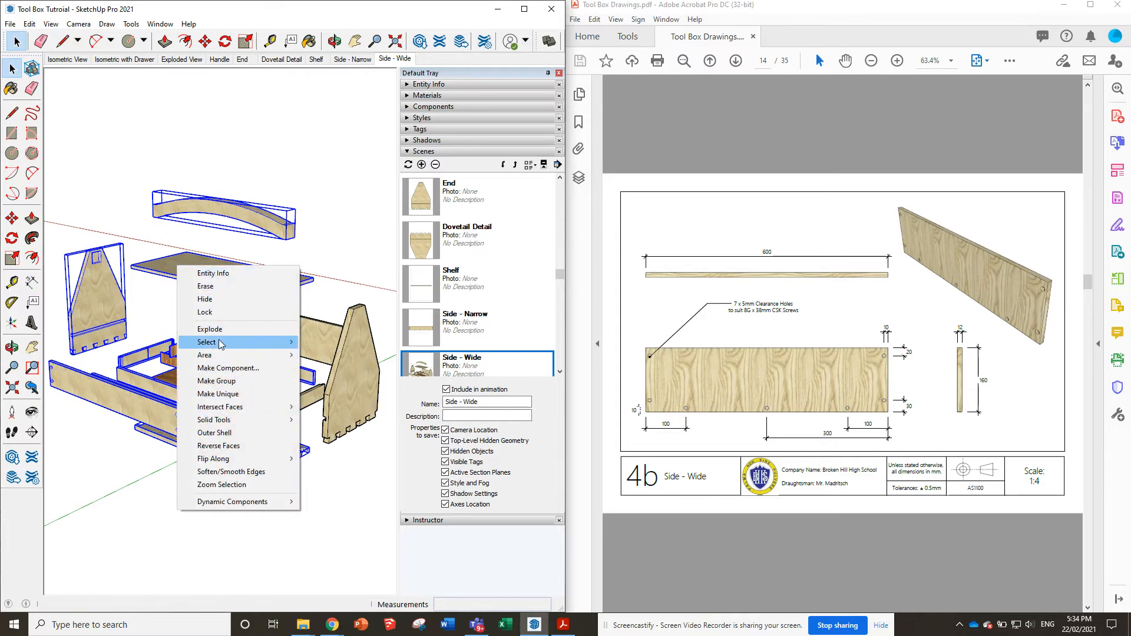
click(219, 300)
drag(375, 455, 269, 409)
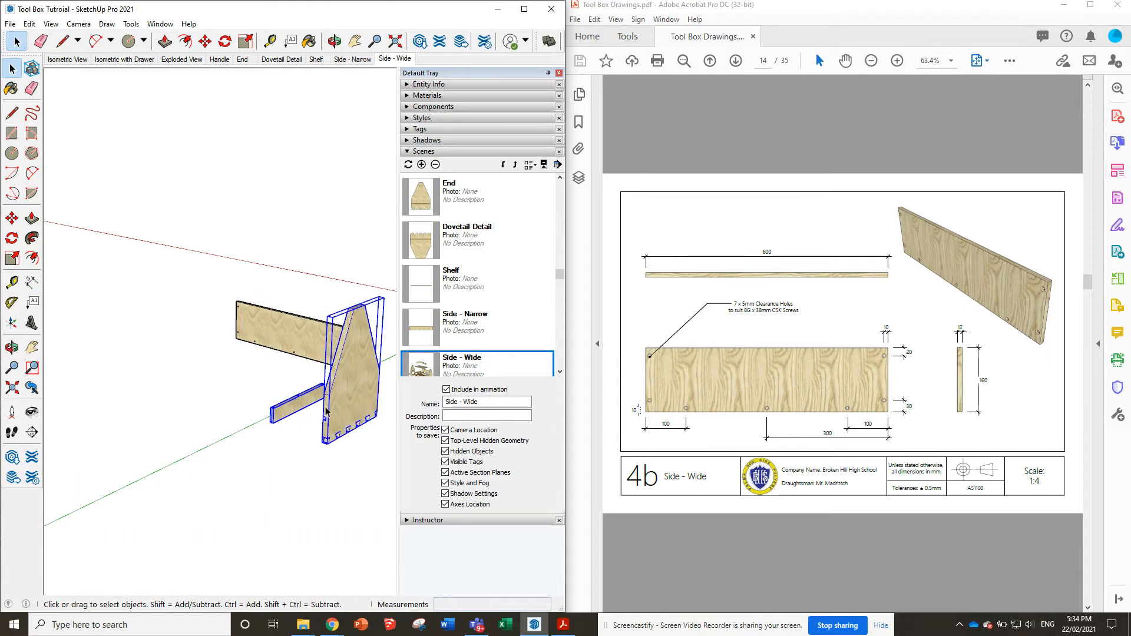
right_click(330, 410)
click(360, 193)
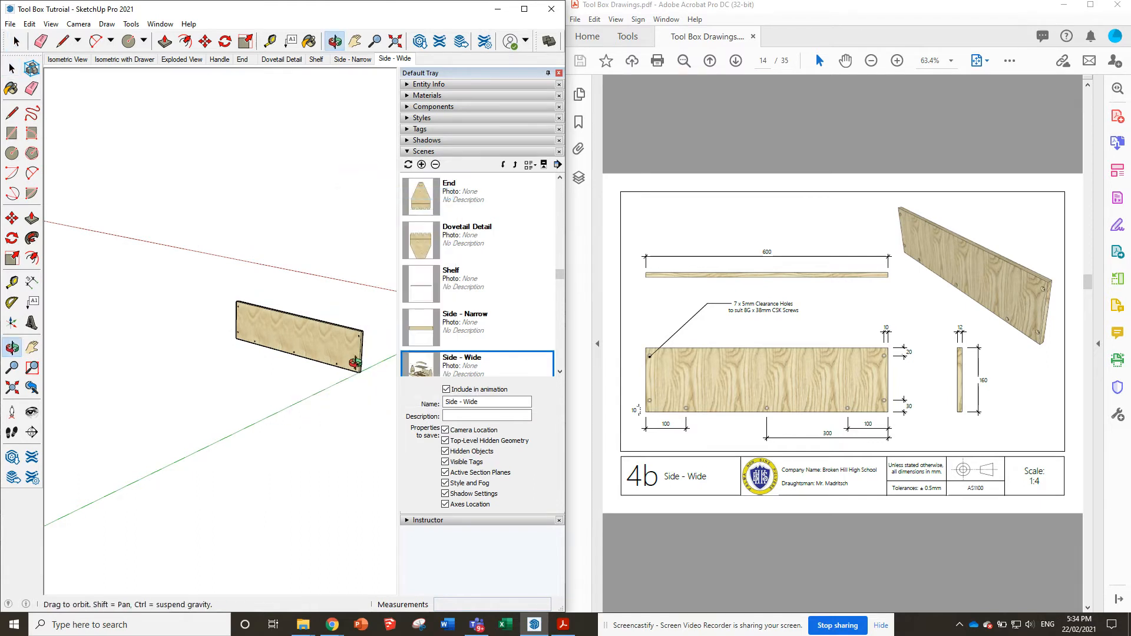
Set the wide side's camera to parallel projection and the standard front view
middle_drag(330, 354, 136, 318)
scroll(304, 362, up, 4)
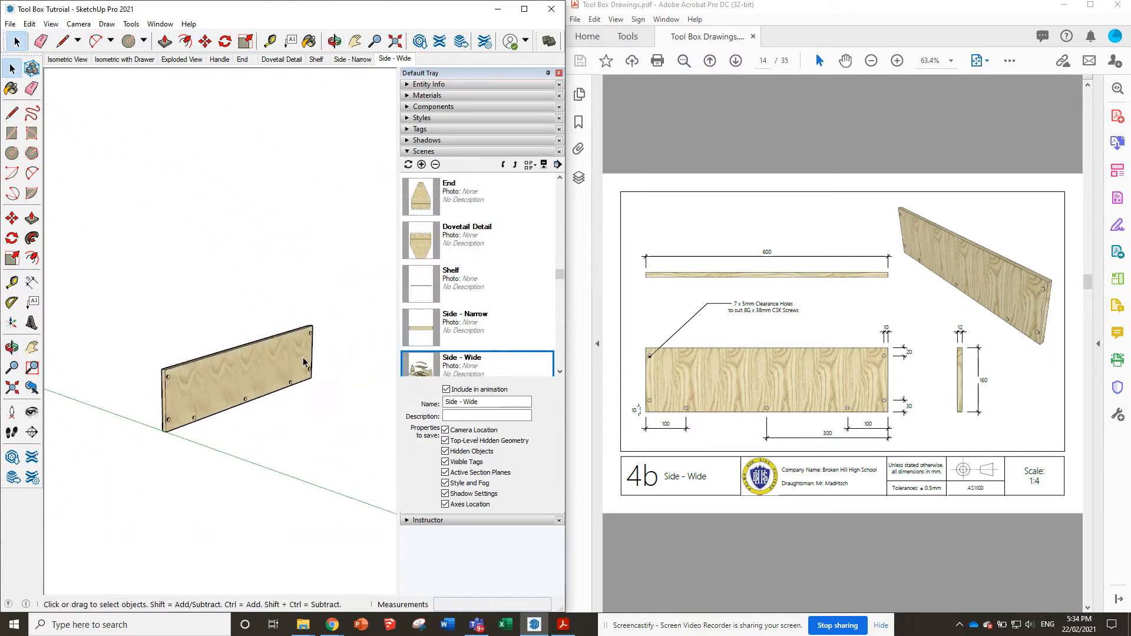
scroll(218, 392, up, 2)
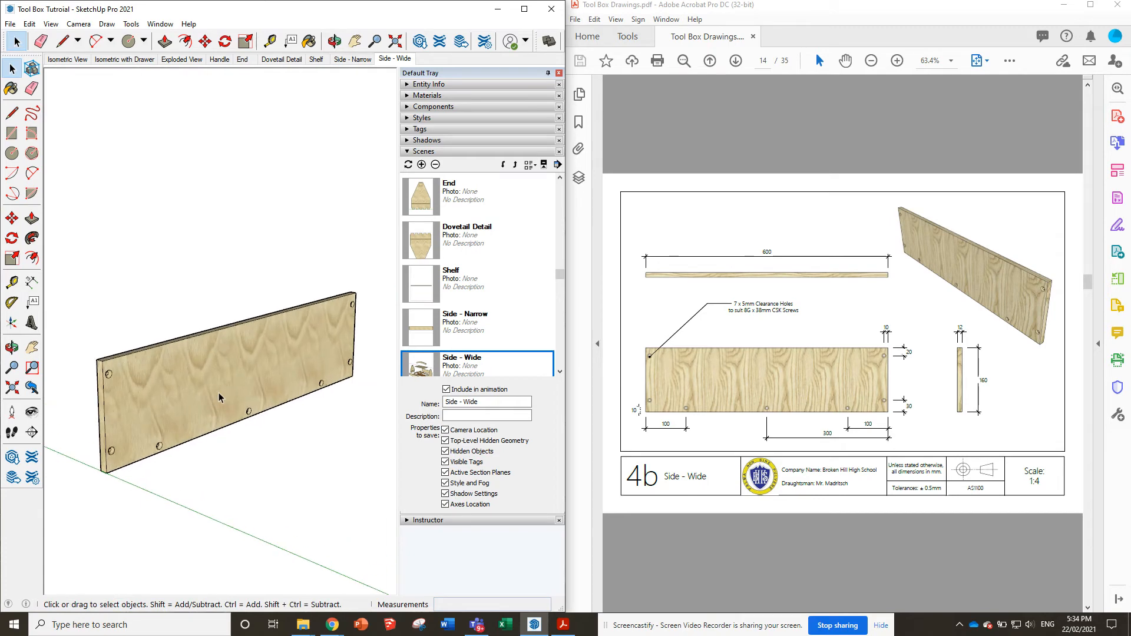
click(79, 24)
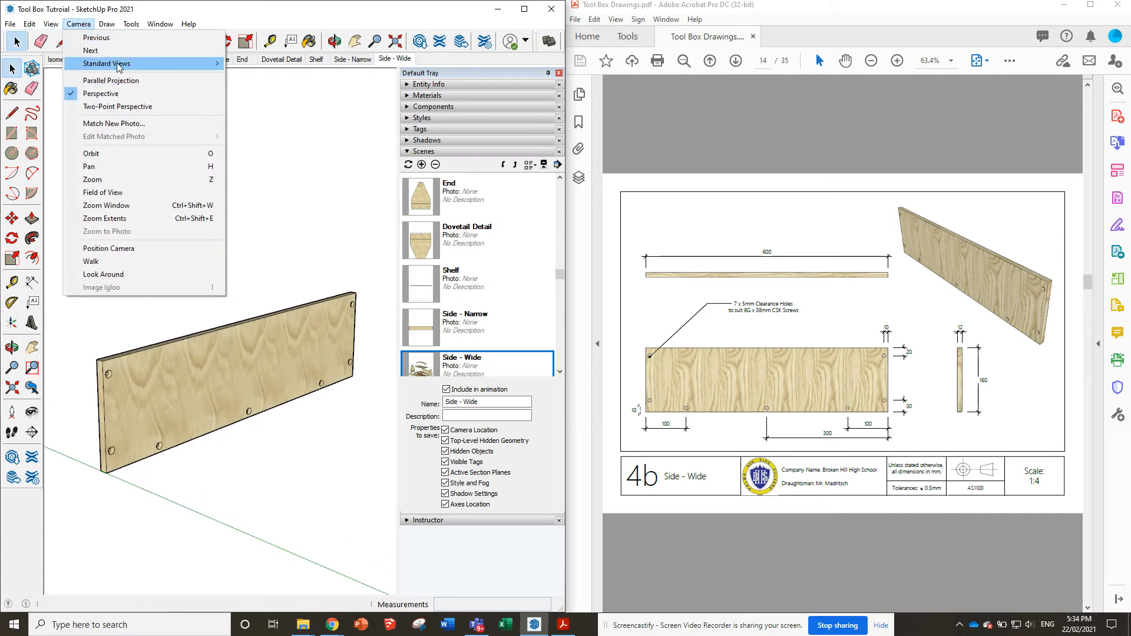
click(112, 81)
click(79, 24)
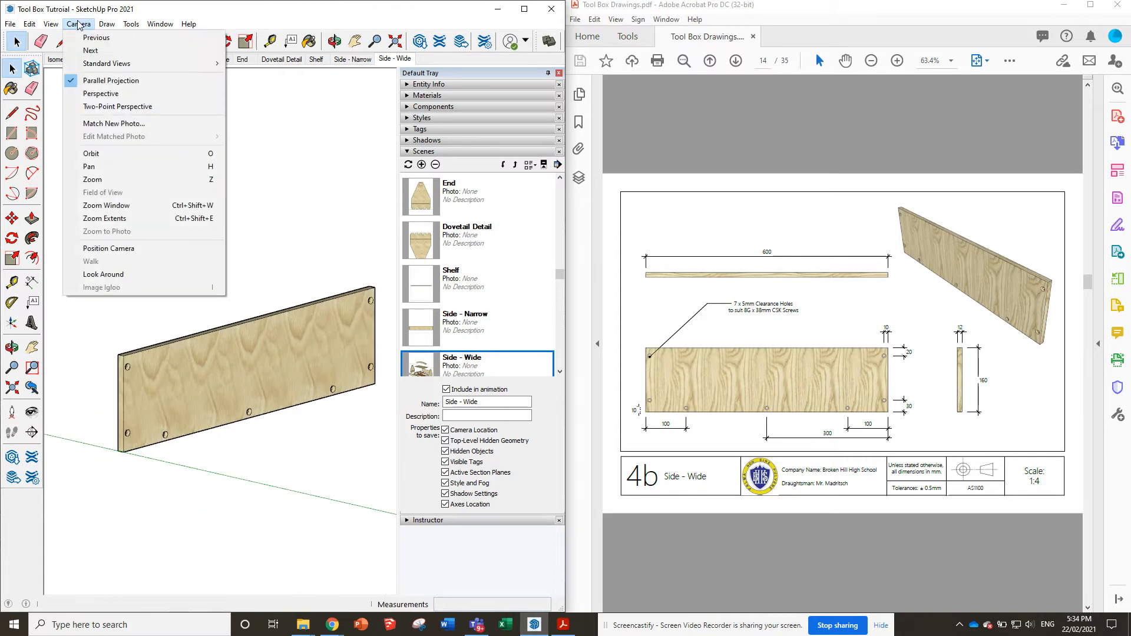
click(253, 103)
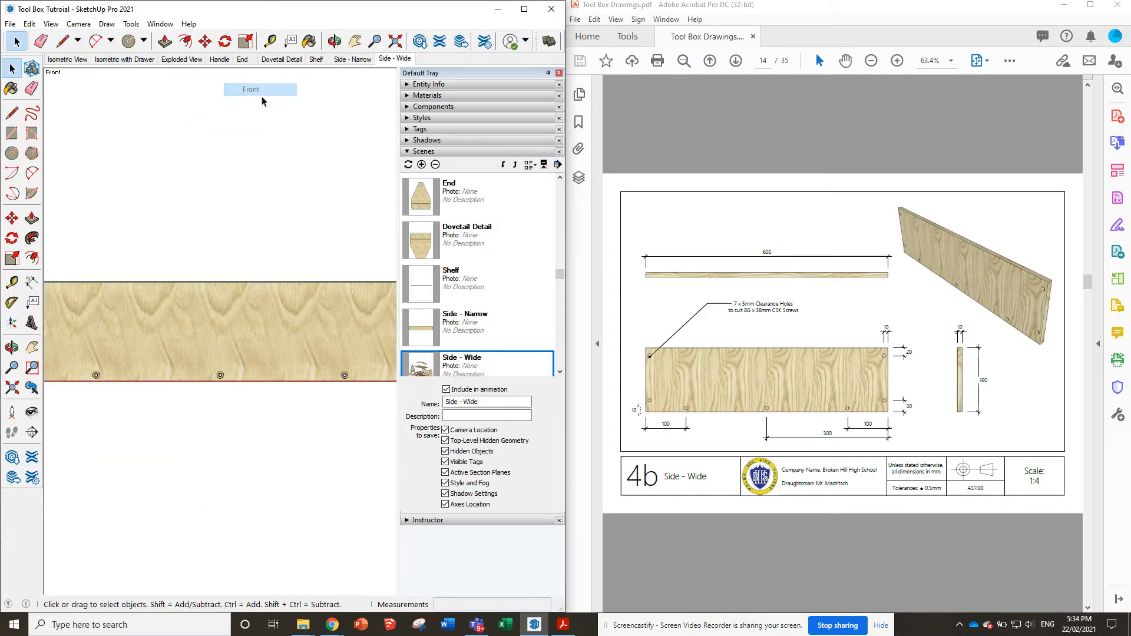
Fit the whole wide side in view and update the Side - Wide scene
scroll(274, 273, up, 1)
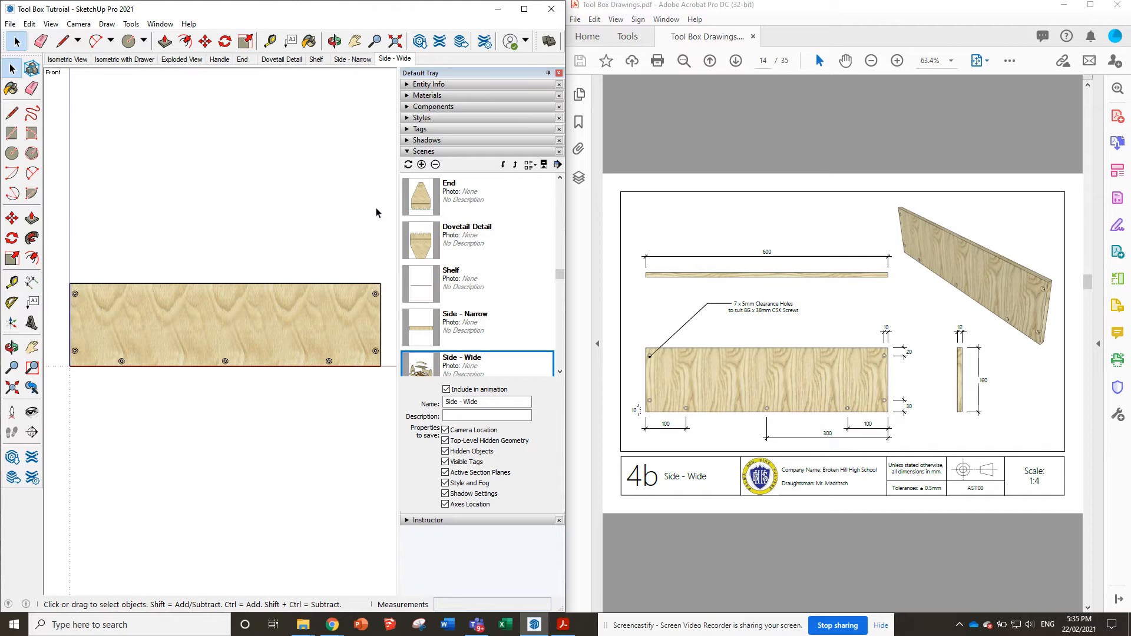
right_click(390, 59)
click(425, 115)
Add another scene from the Exploded View and place it after Side - Wide
click(181, 59)
scroll(773, 298, down, 5)
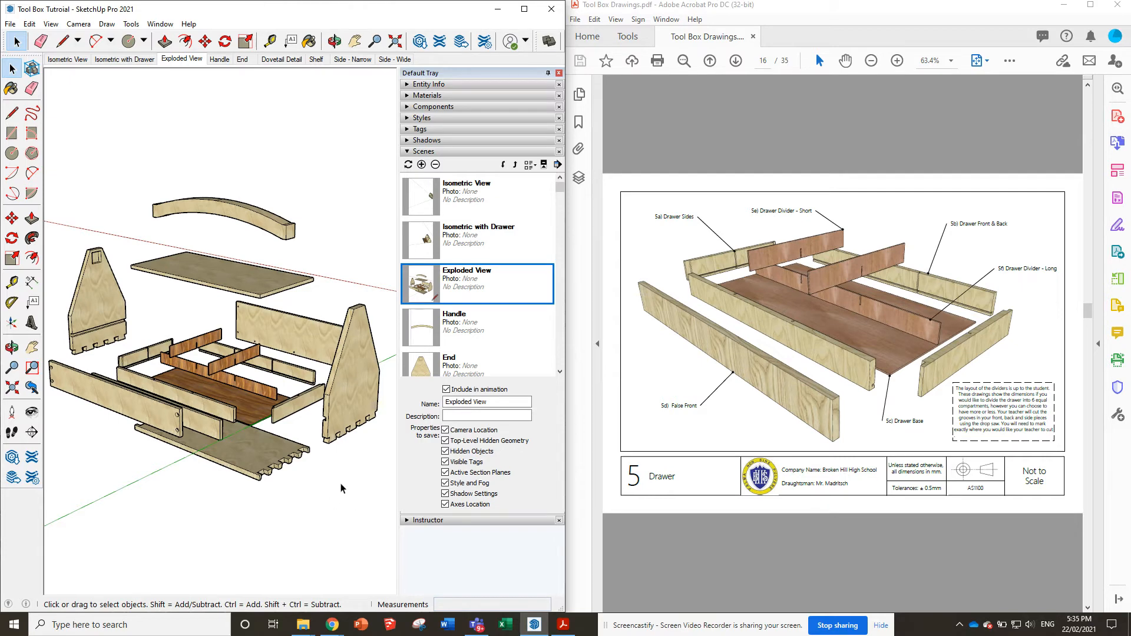
drag(167, 444, 151, 436)
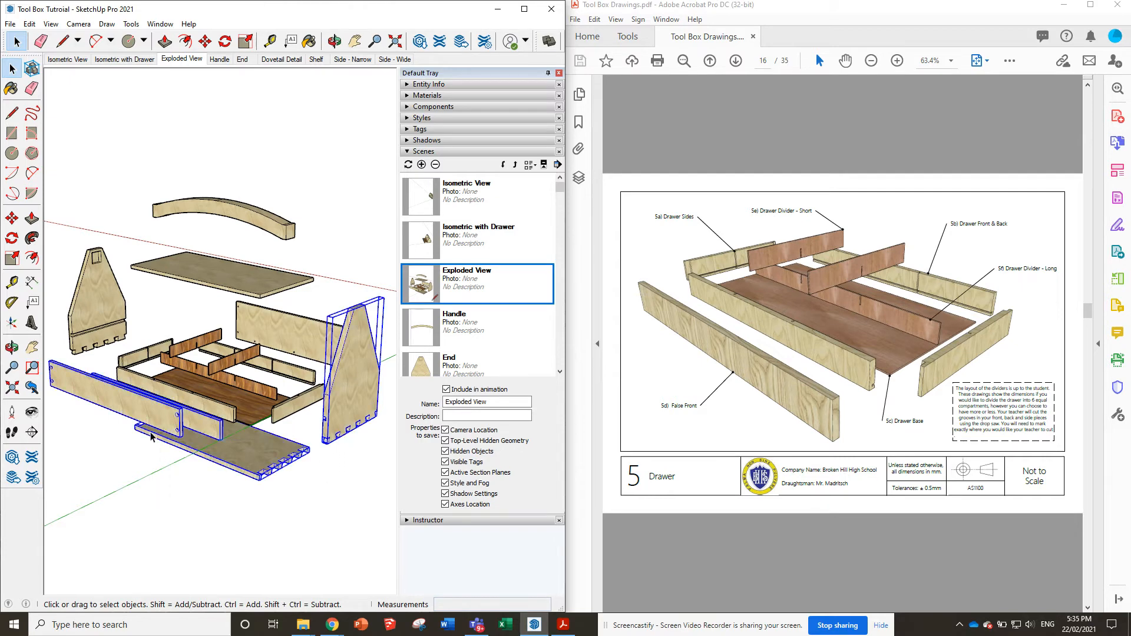
click(421, 165)
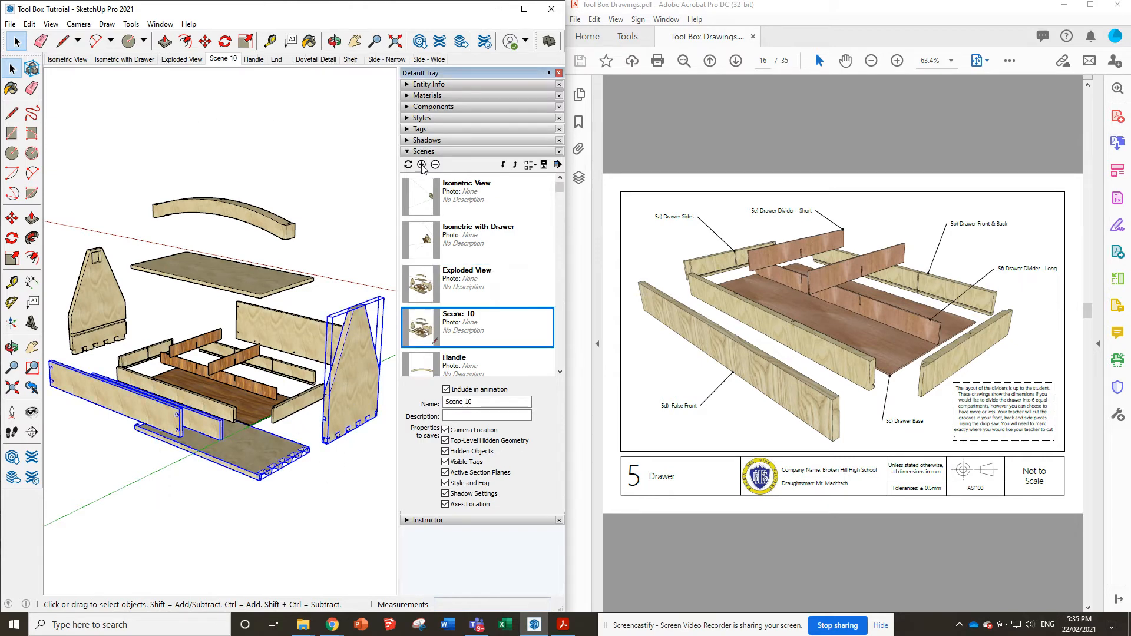
click(510, 165)
click(510, 166)
click(510, 166)
click(510, 166)
click(510, 166)
click(510, 166)
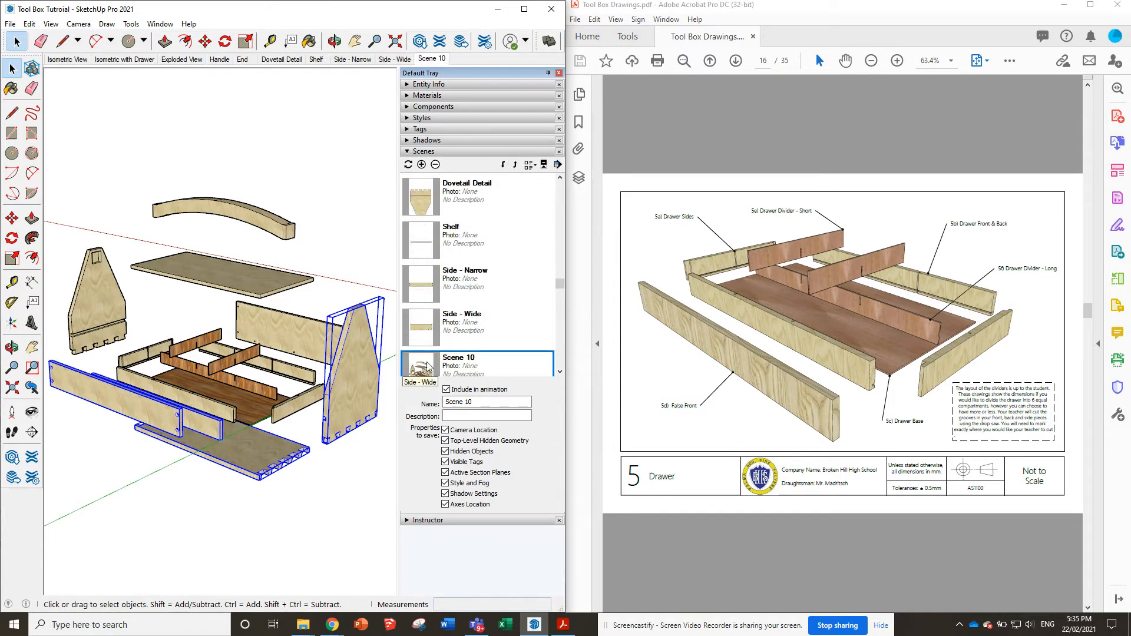
Name the new scene Drawer - Exploded
drag(477, 402, 383, 406)
text(Dra)
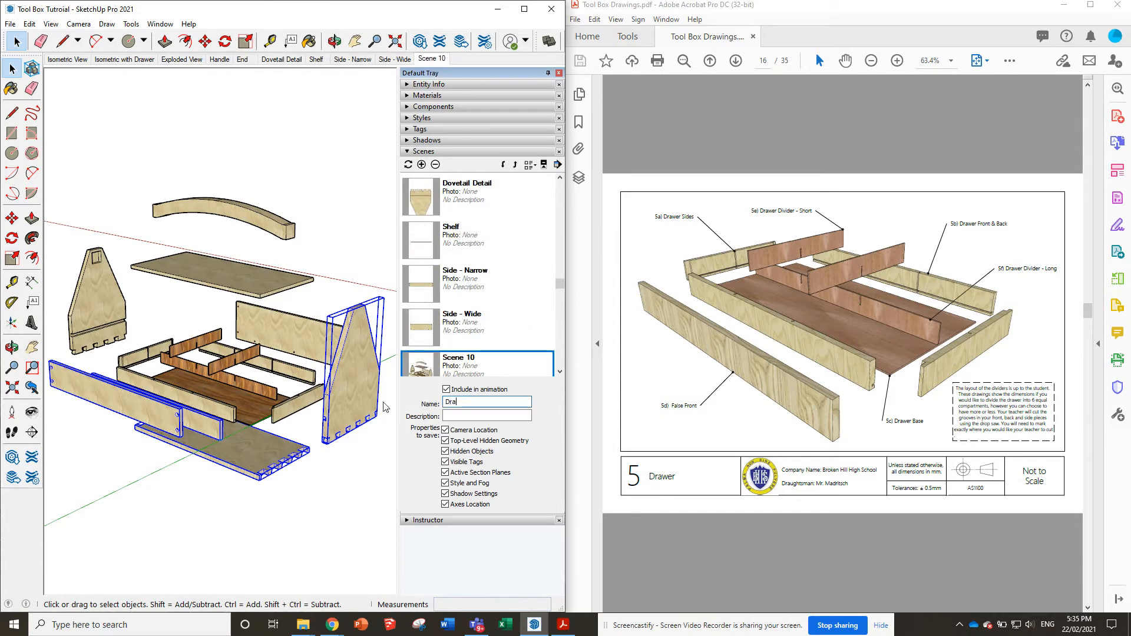
text(wer - Exploded)
key(Return)
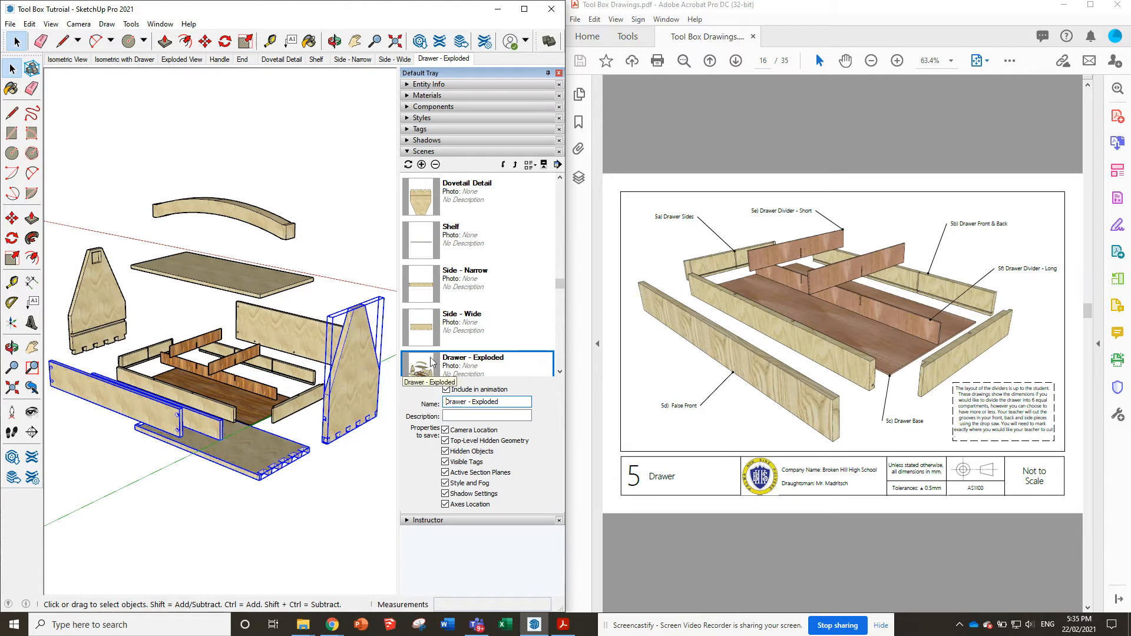
Hide the near end, narrow side, base, drawer false front, handle, shelf and wide side around the drawer
right_click(345, 417)
click(362, 202)
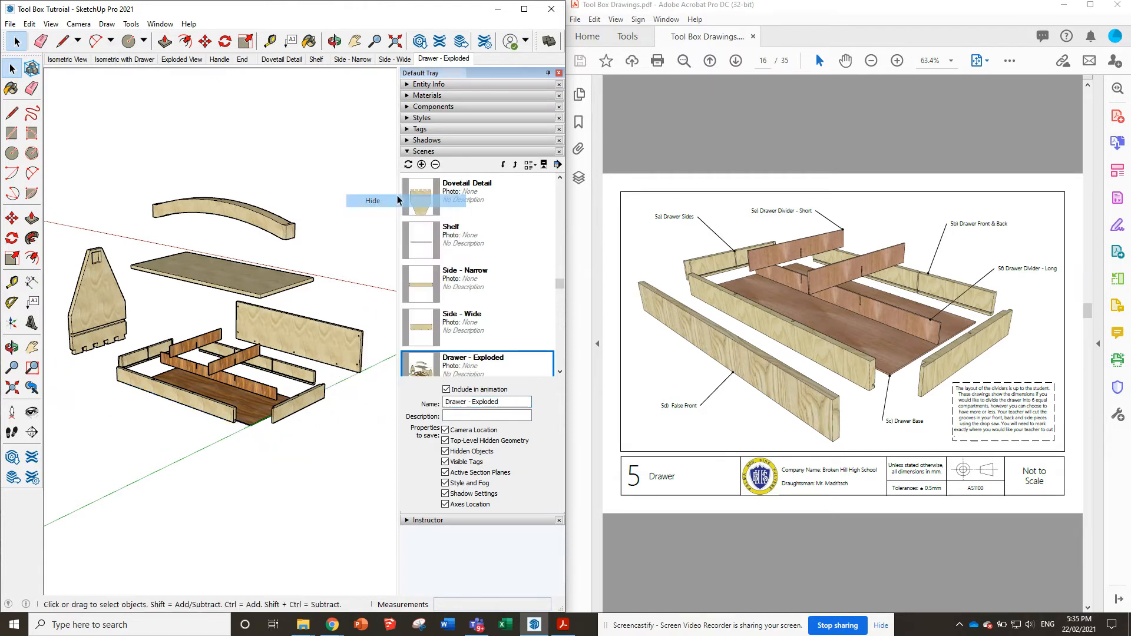
drag(291, 313, 218, 186)
right_click(238, 272)
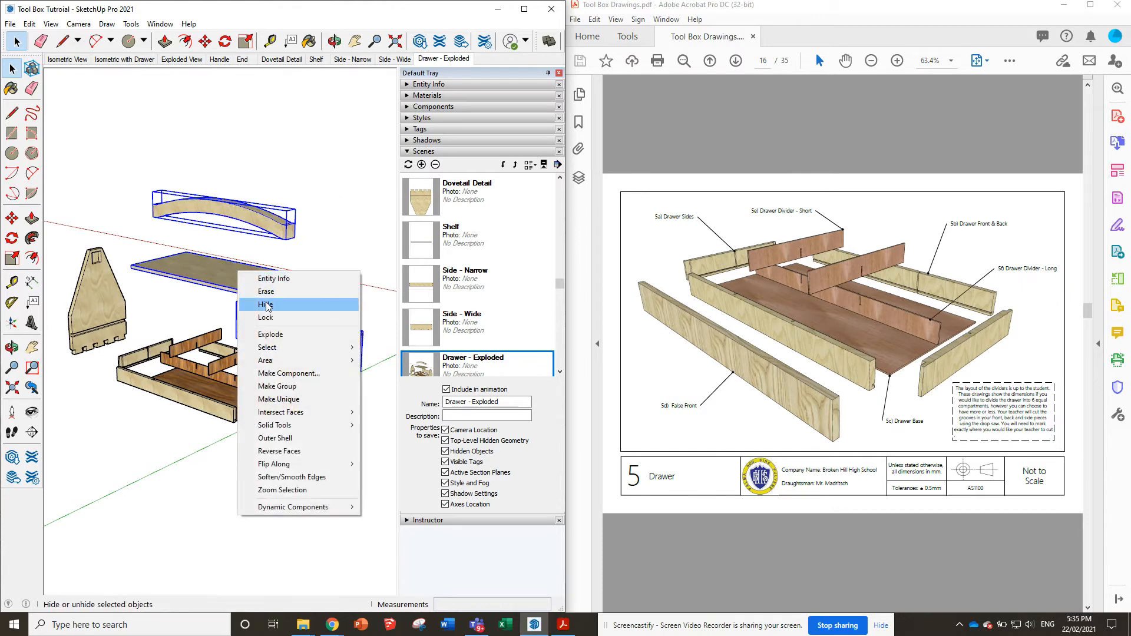
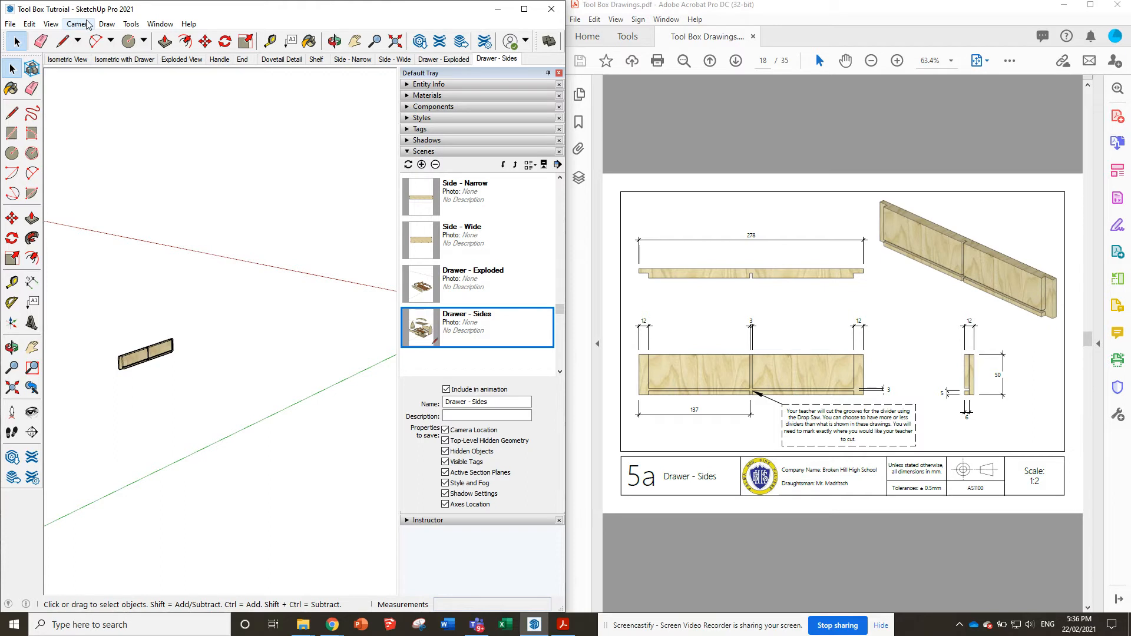
mouse_move(76, 307)
mouse_down()
mouse_move(128, 330)
mouse_move(146, 397)
mouse_move(88, 316)
mouse_move(144, 402)
mouse_up()
drag(150, 312, 151, 314)
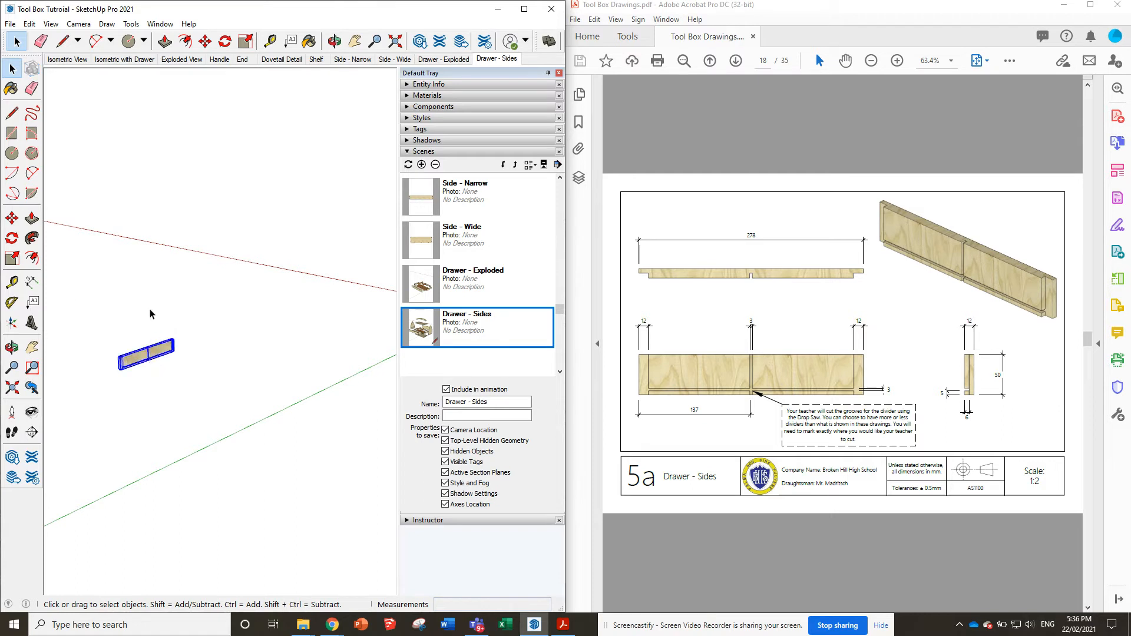
click(170, 300)
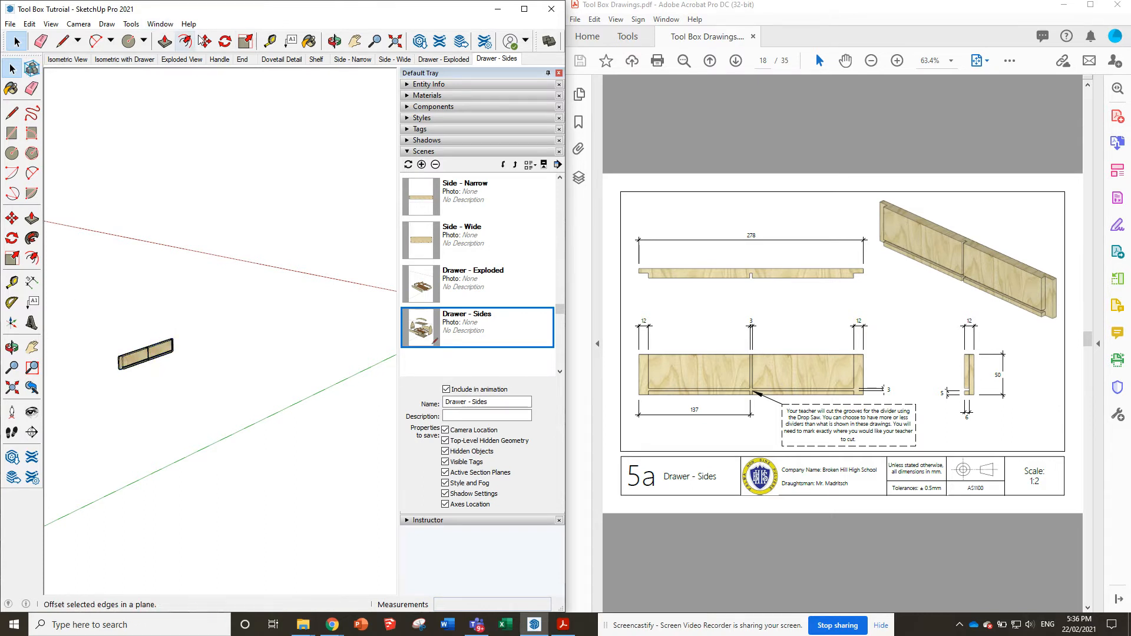
Set the drawer side's camera to parallel projection and try the standard right view
click(78, 24)
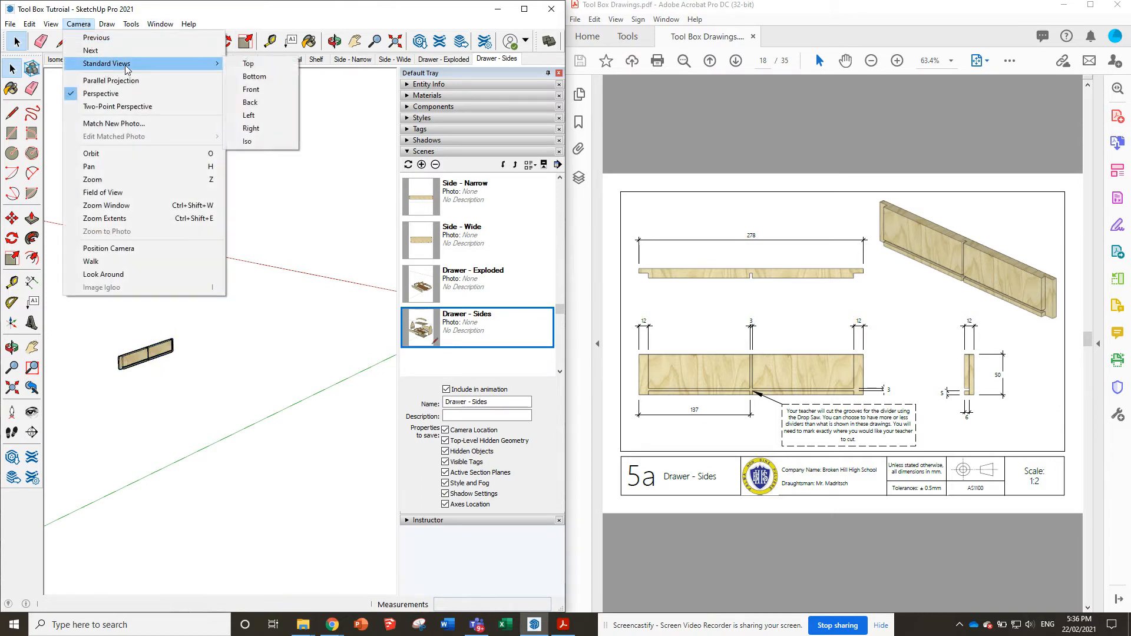
click(133, 81)
click(78, 24)
mouse_move(148, 63)
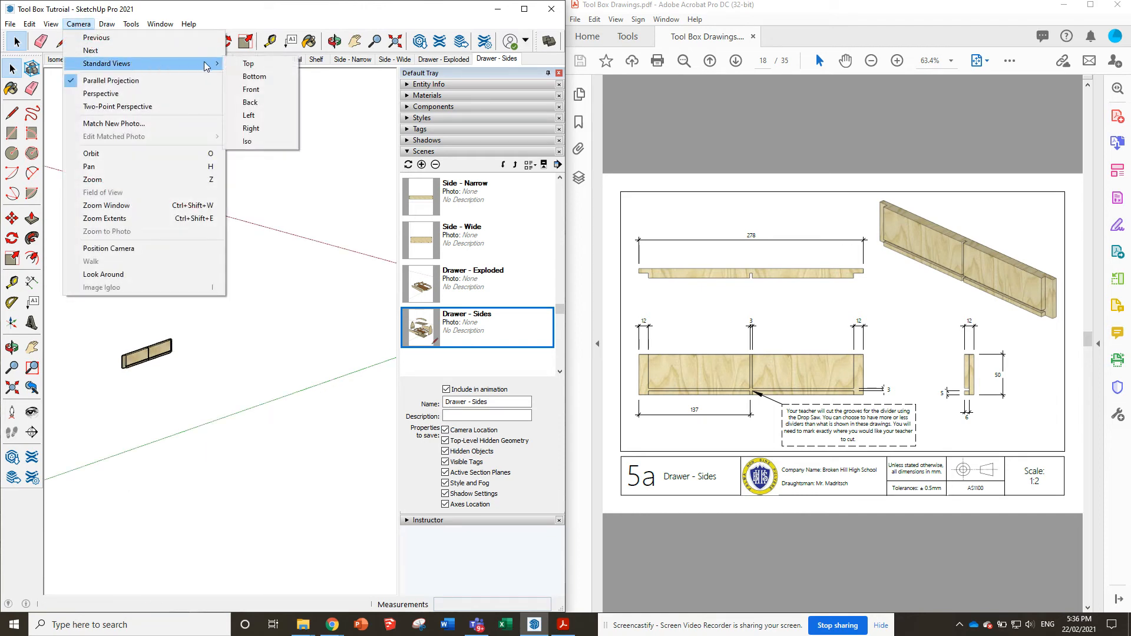
click(259, 128)
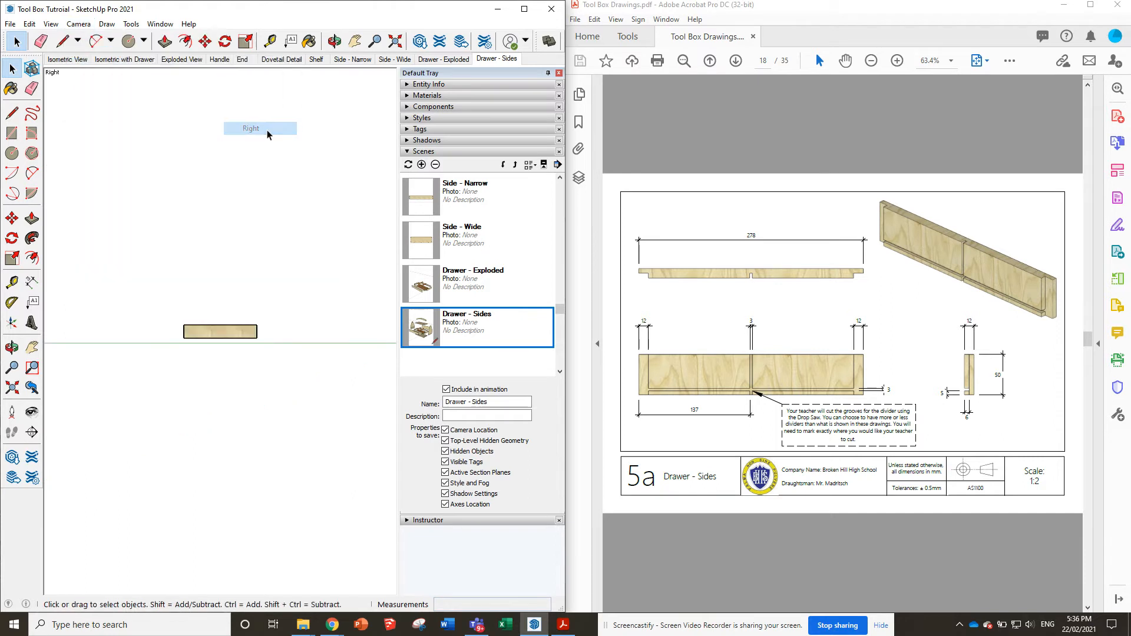
Switch the drawer side to the standard left view, fit it in view and update the Drawer - Sides scene
click(51, 23)
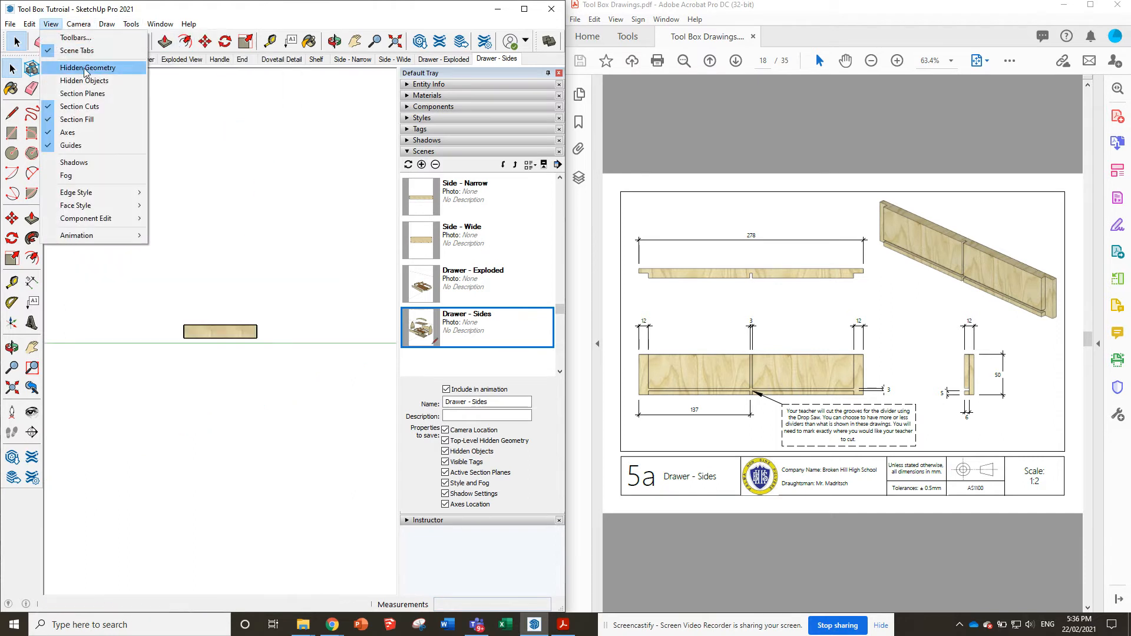
mouse_move(78, 23)
mouse_move(97, 63)
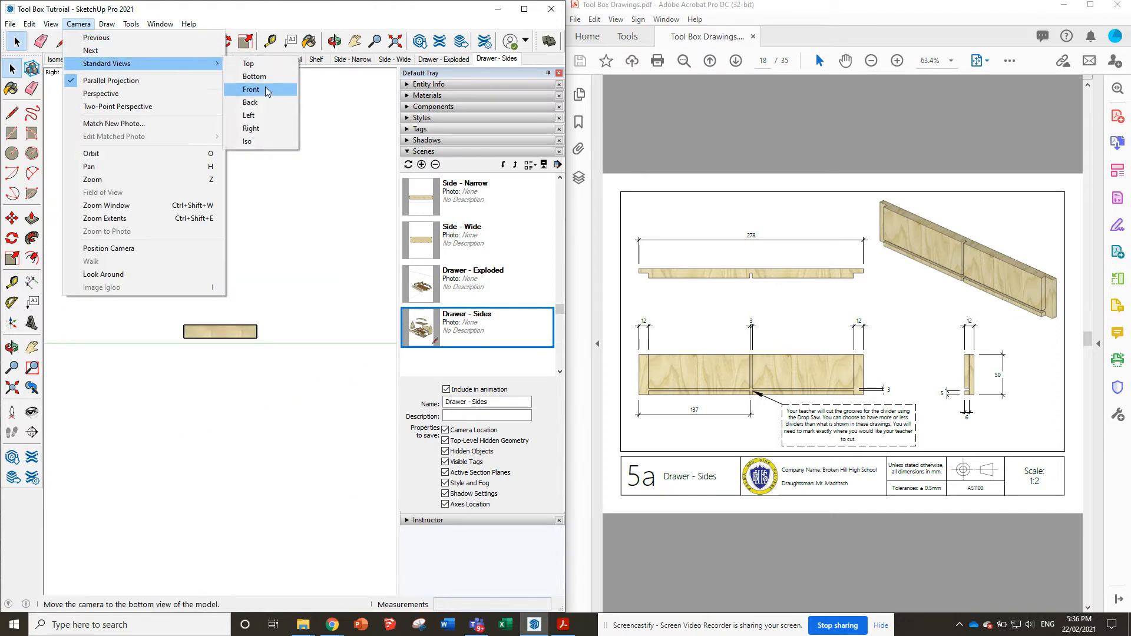
click(260, 116)
scroll(201, 366, up, 4)
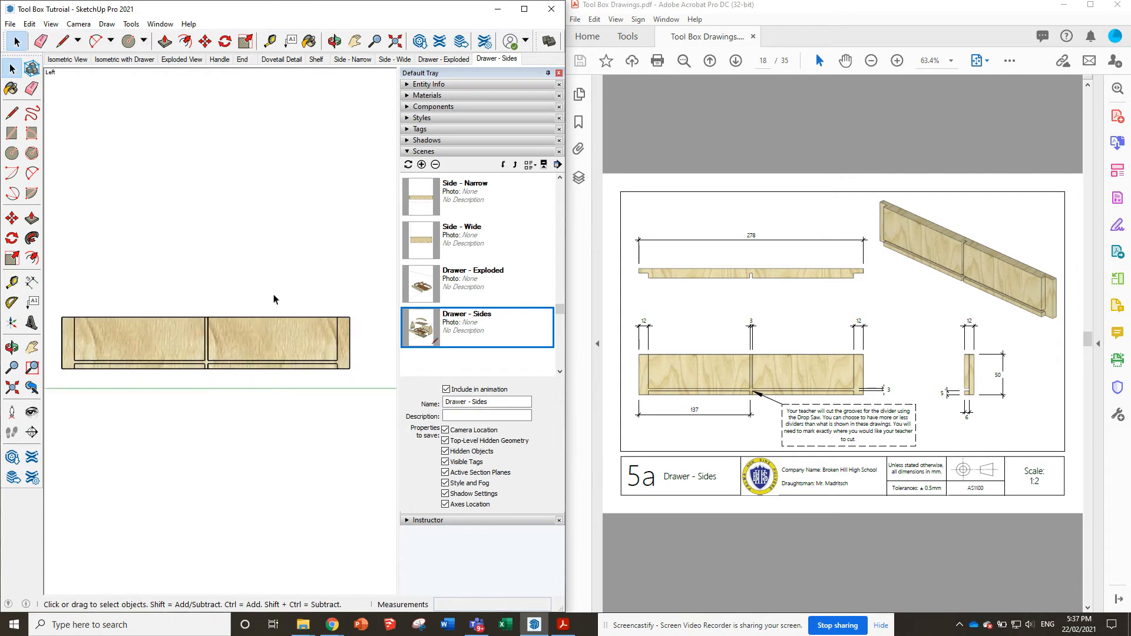
right_click(485, 63)
click(512, 109)
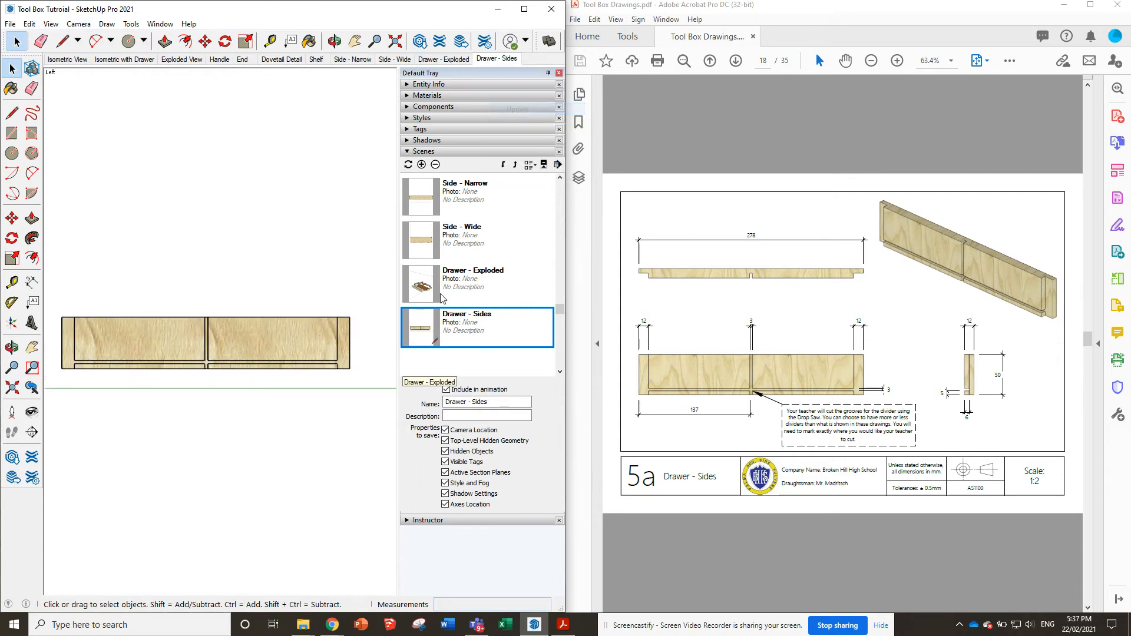
Add another scene from the Exploded View and place it after Drawer - Sides
scroll(433, 292, up, 5)
scroll(433, 292, down, 3)
click(183, 59)
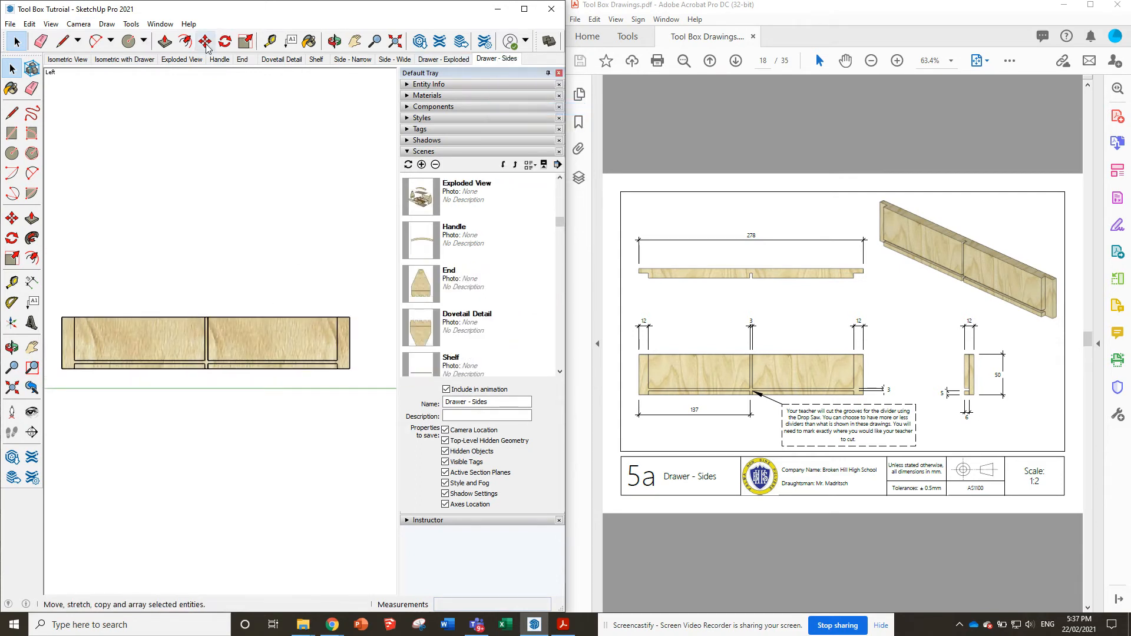
scroll(791, 343, down, 5)
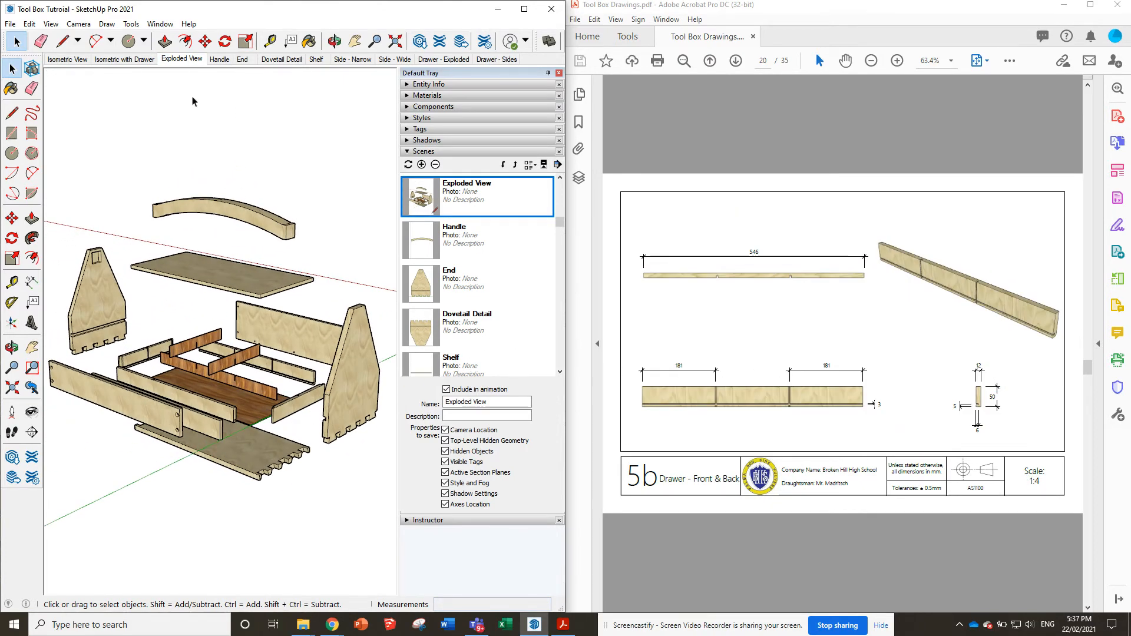
click(421, 164)
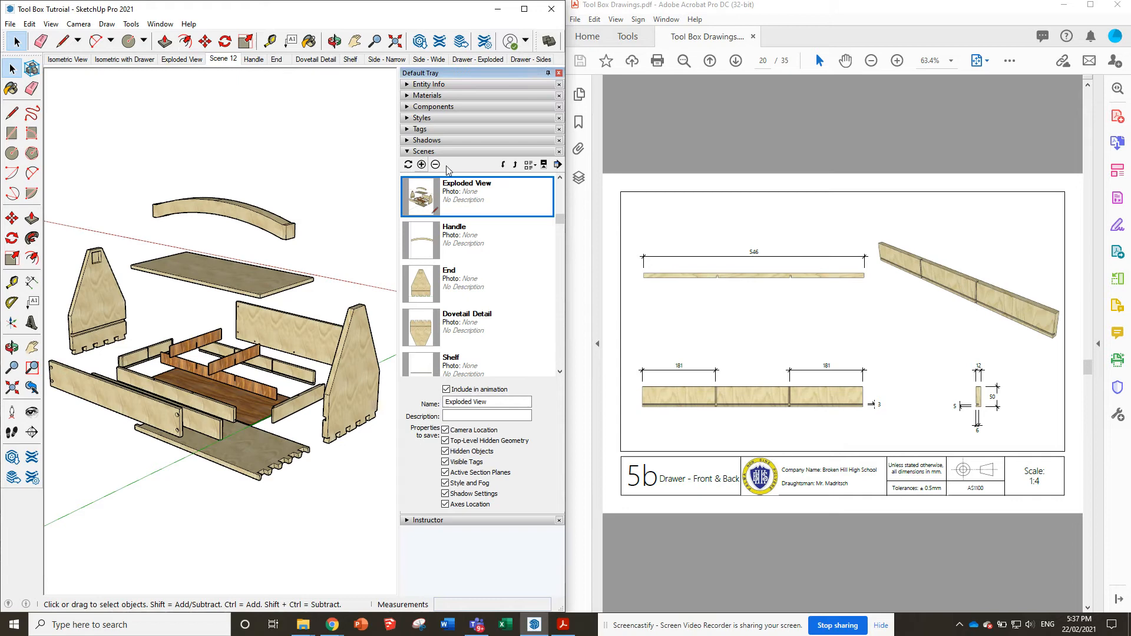
click(503, 165)
click(503, 165)
click(503, 165)
click(503, 165)
click(502, 165)
click(502, 165)
click(503, 165)
click(503, 165)
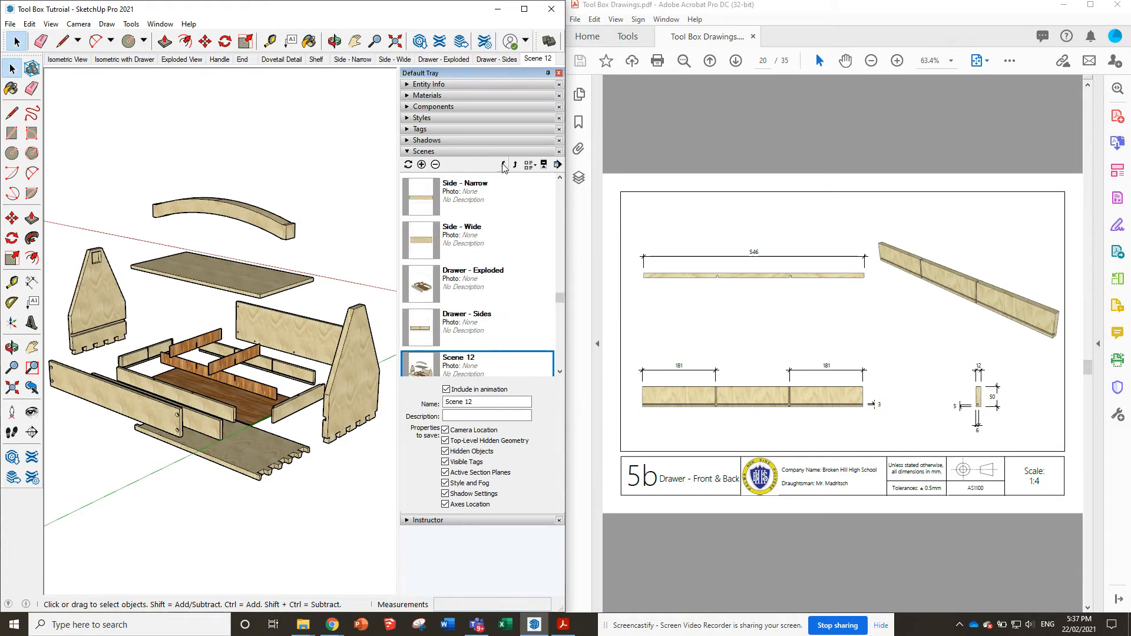
Name the new scene Drawer - Front & Back, matching the PDF drawing
triple_click(487, 402)
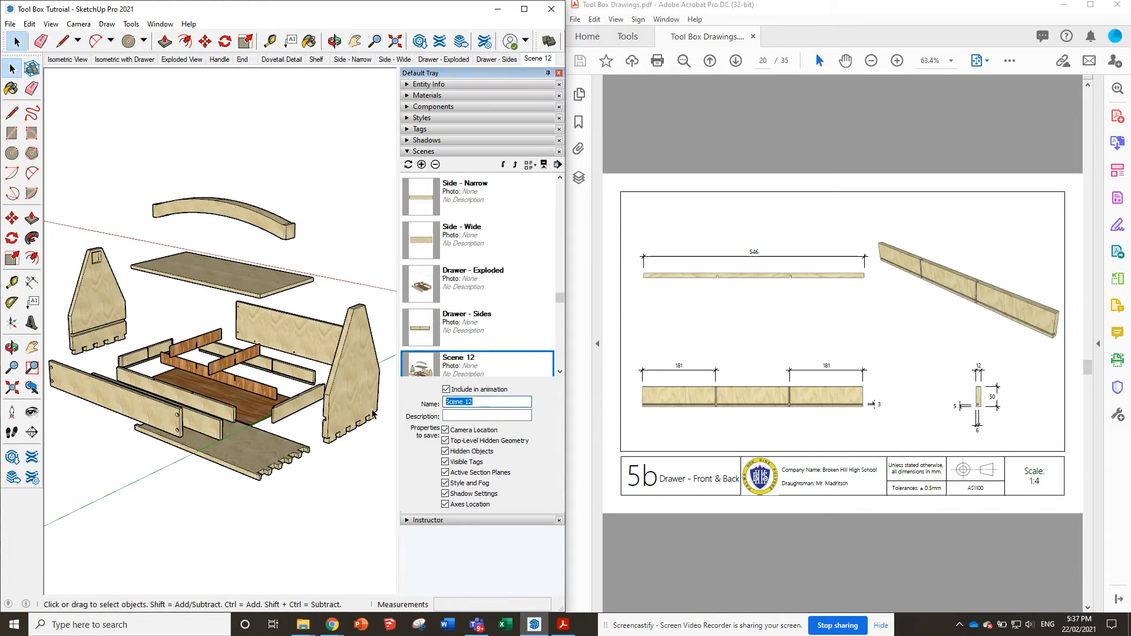
text(Drawer -)
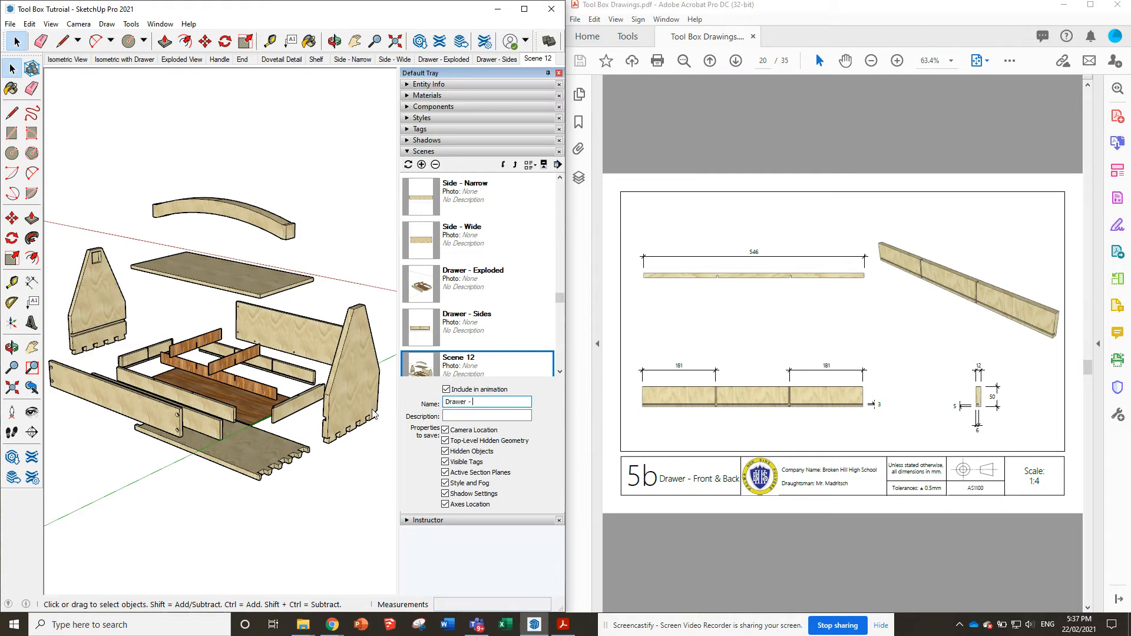
text( Front & Back)
key(Return)
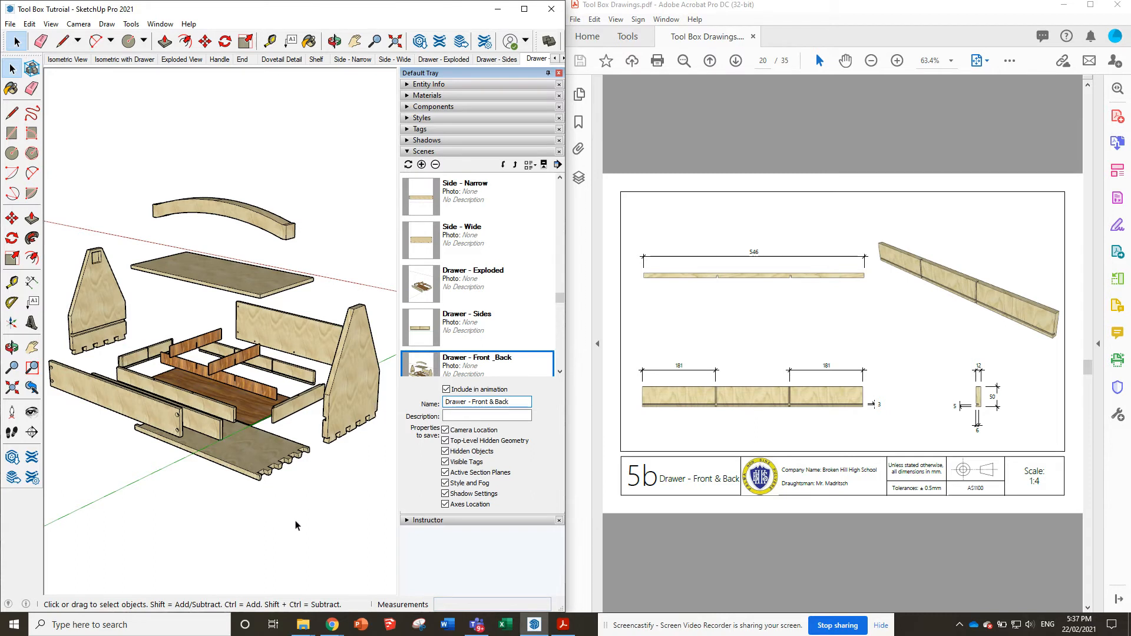
Hide every tool box and drawer part except the far long drawer board with the divider grooves
drag(328, 531, 78, 419)
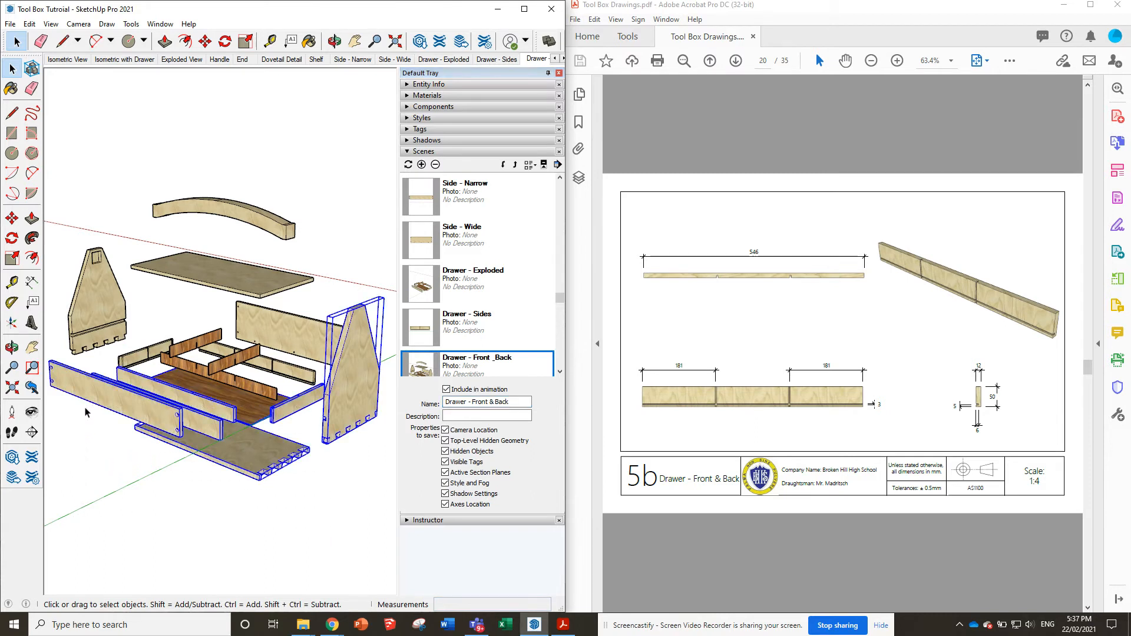
right_click(147, 406)
click(176, 194)
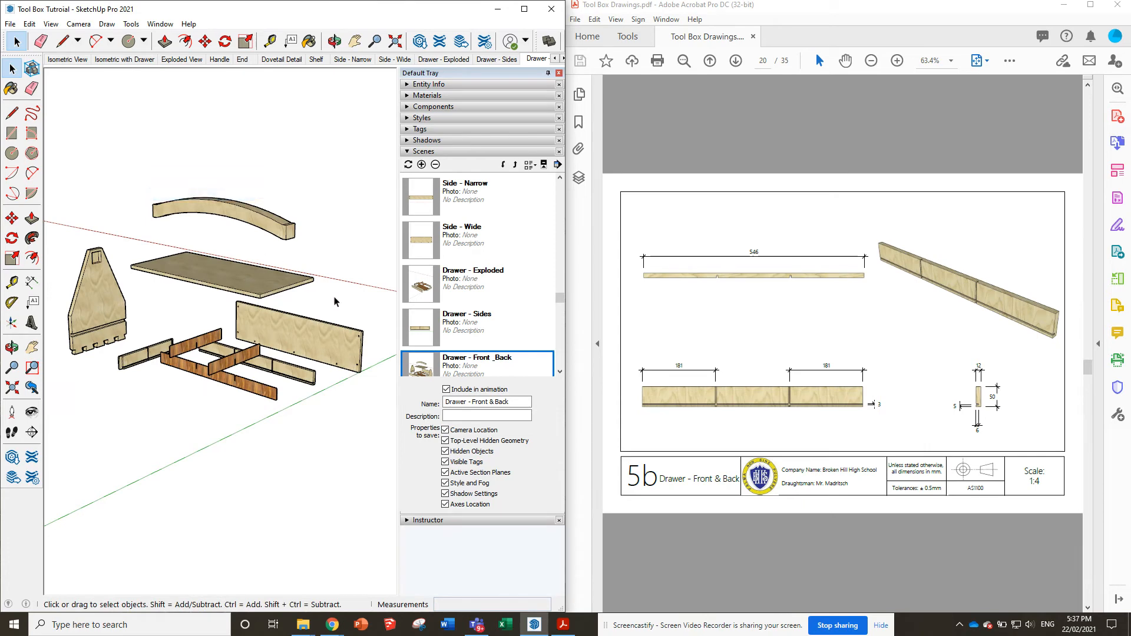
drag(146, 242, 61, 210)
right_click(161, 257)
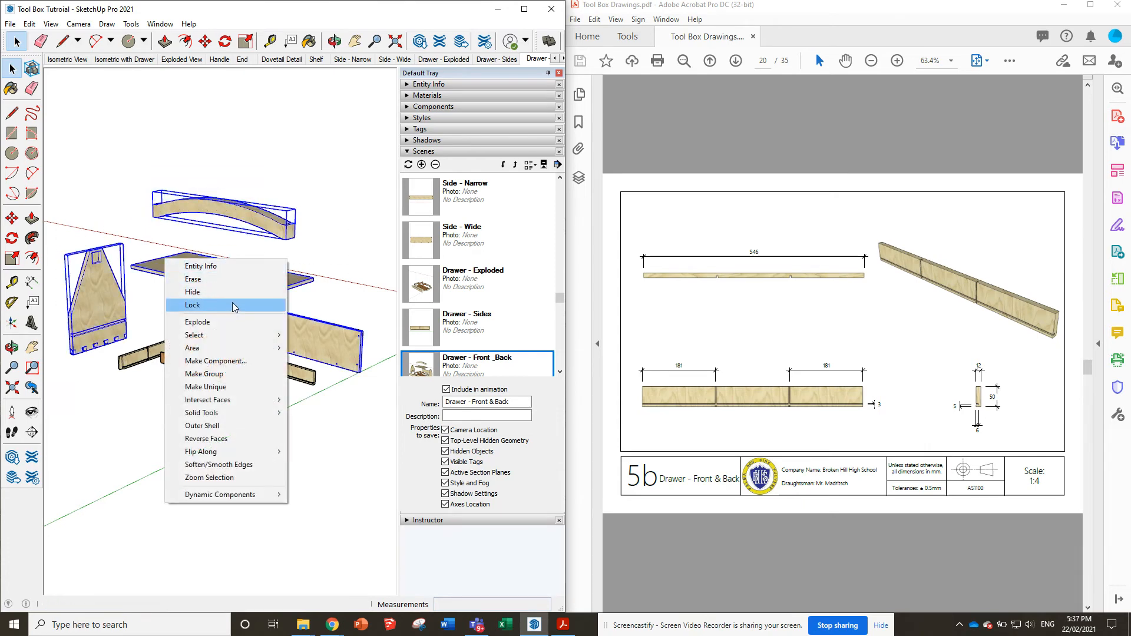
click(212, 292)
drag(172, 384, 115, 341)
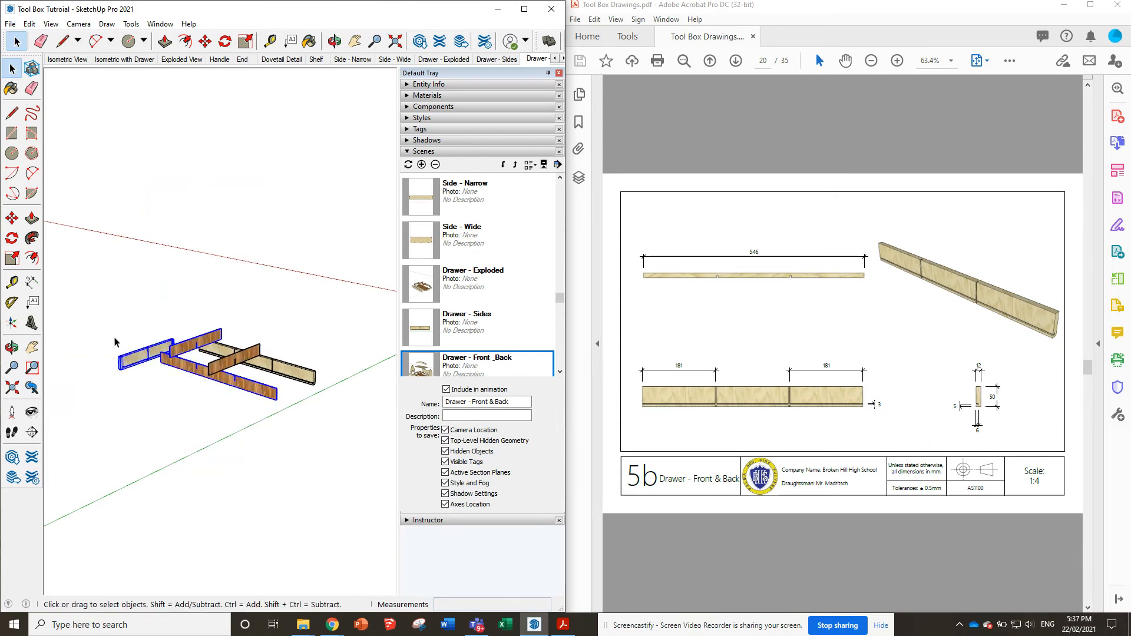
right_click(178, 348)
click(212, 382)
right_click(224, 362)
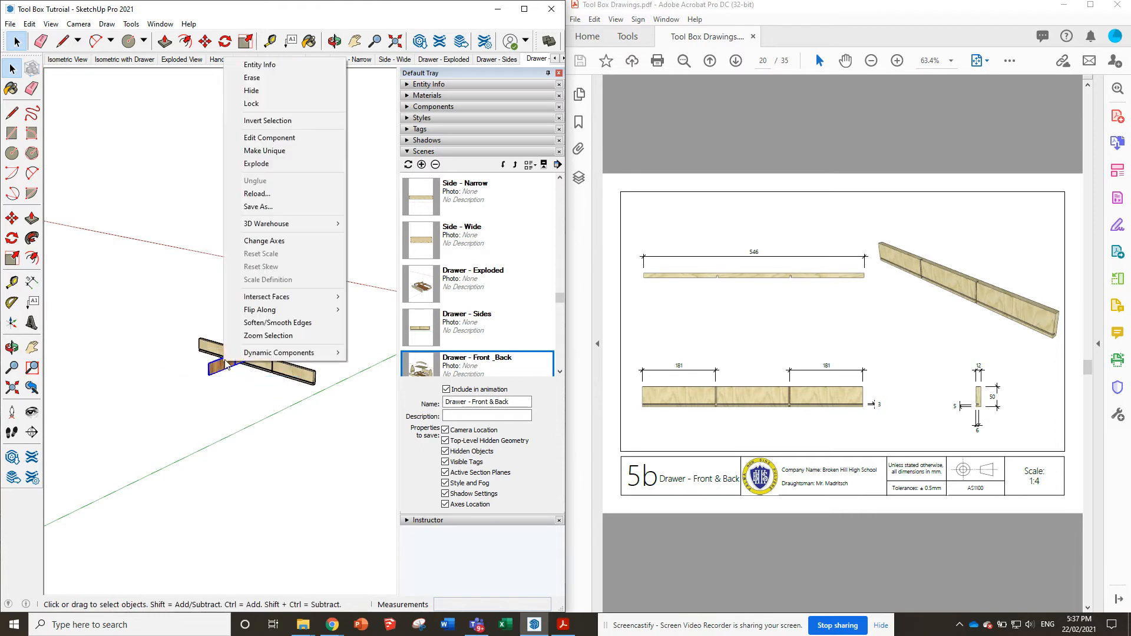
click(251, 91)
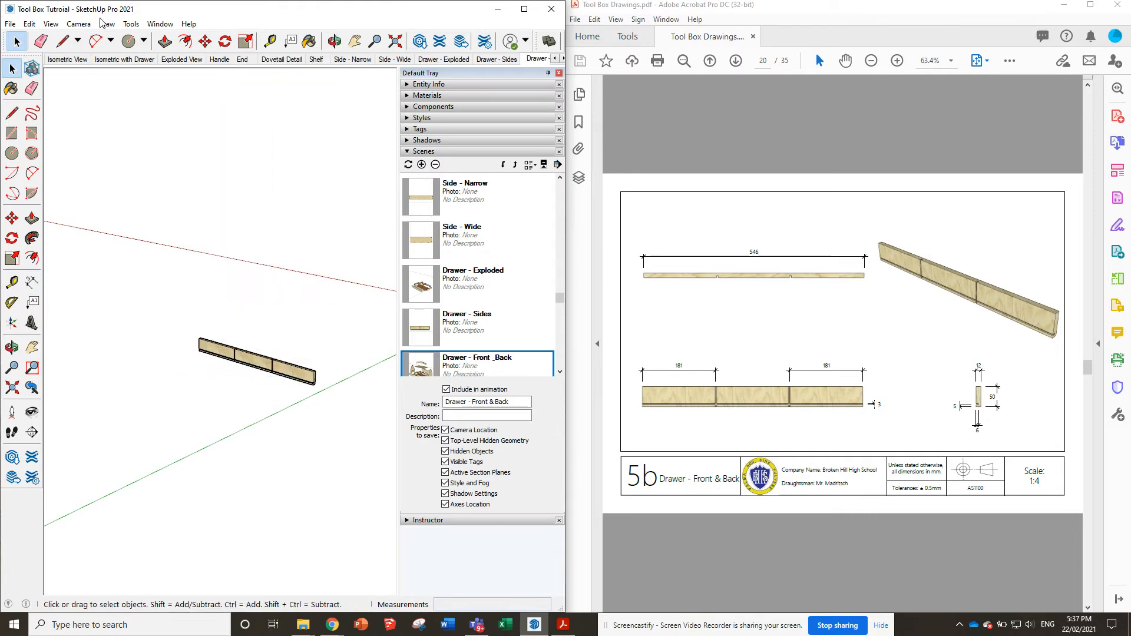
Set the grooved drawer board's camera to parallel projection and the standard back view, enlarging it in view
click(78, 23)
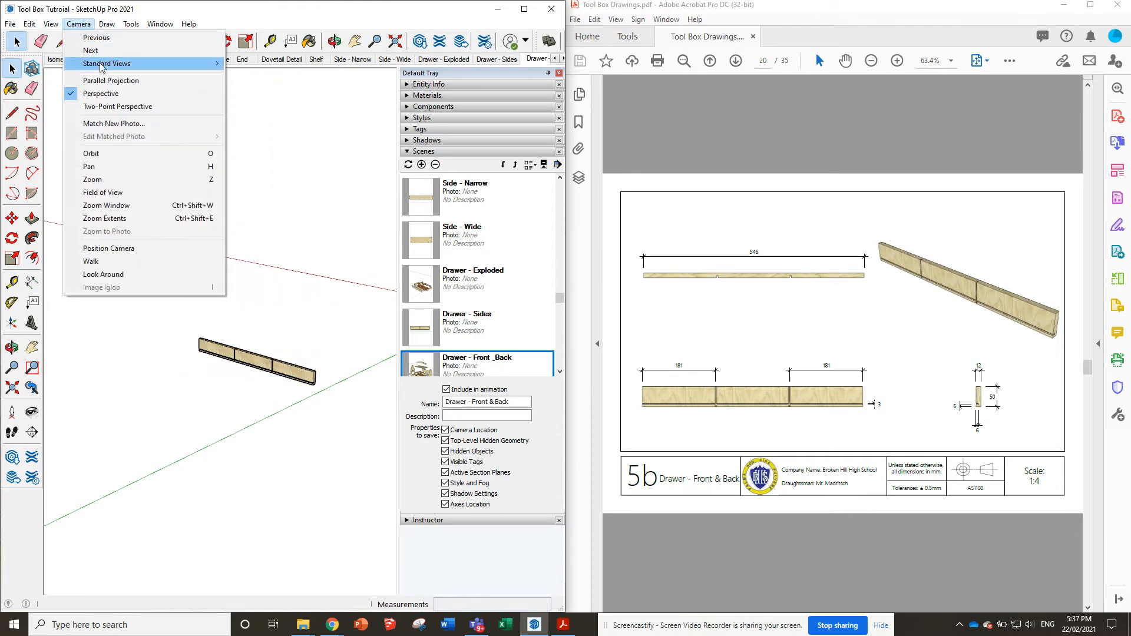
click(111, 80)
click(78, 24)
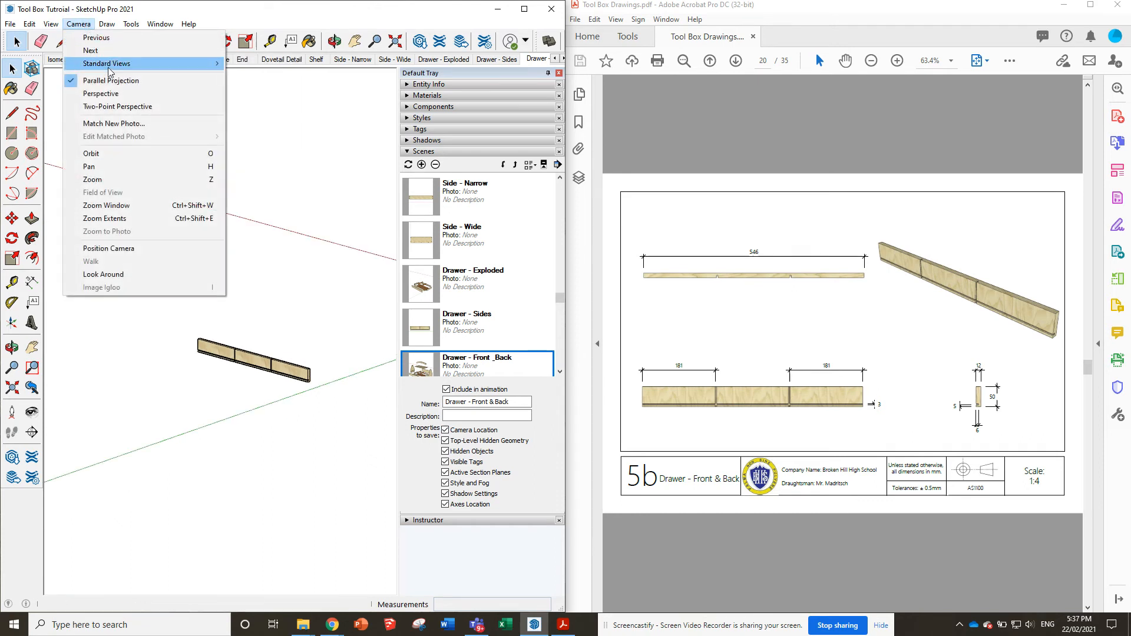
mouse_move(109, 63)
click(246, 102)
scroll(230, 324, up, 3)
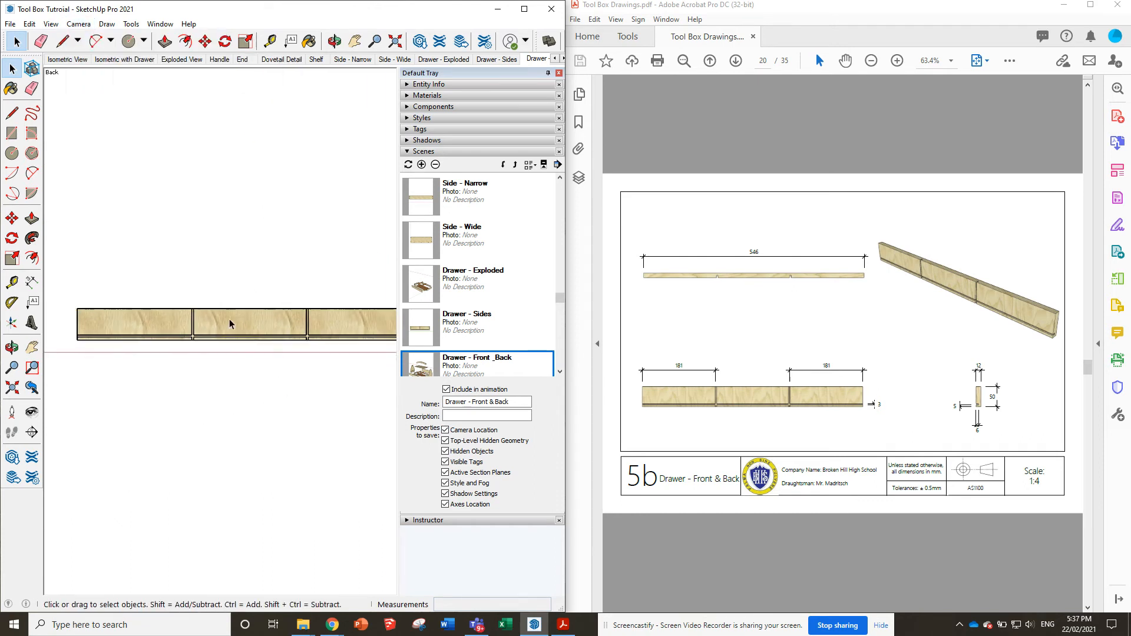
Fit the grooved drawer board in the view and update the Drawer - Front & Back scene
scroll(295, 315, down, 3)
scroll(304, 309, up, 2)
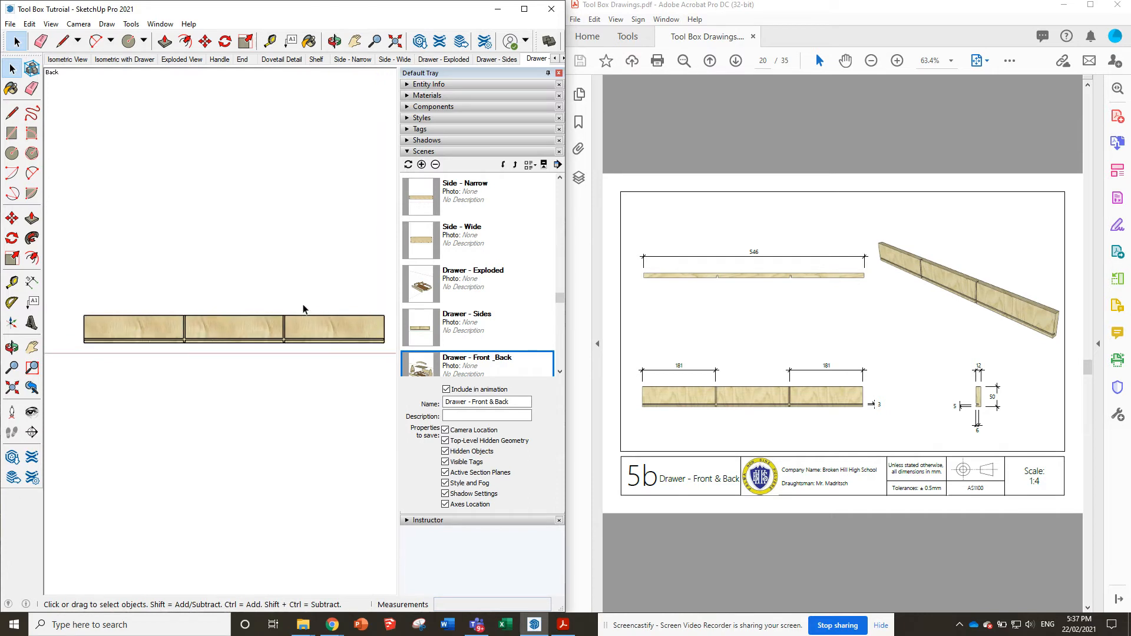
scroll(303, 310, up, 1)
right_click(534, 61)
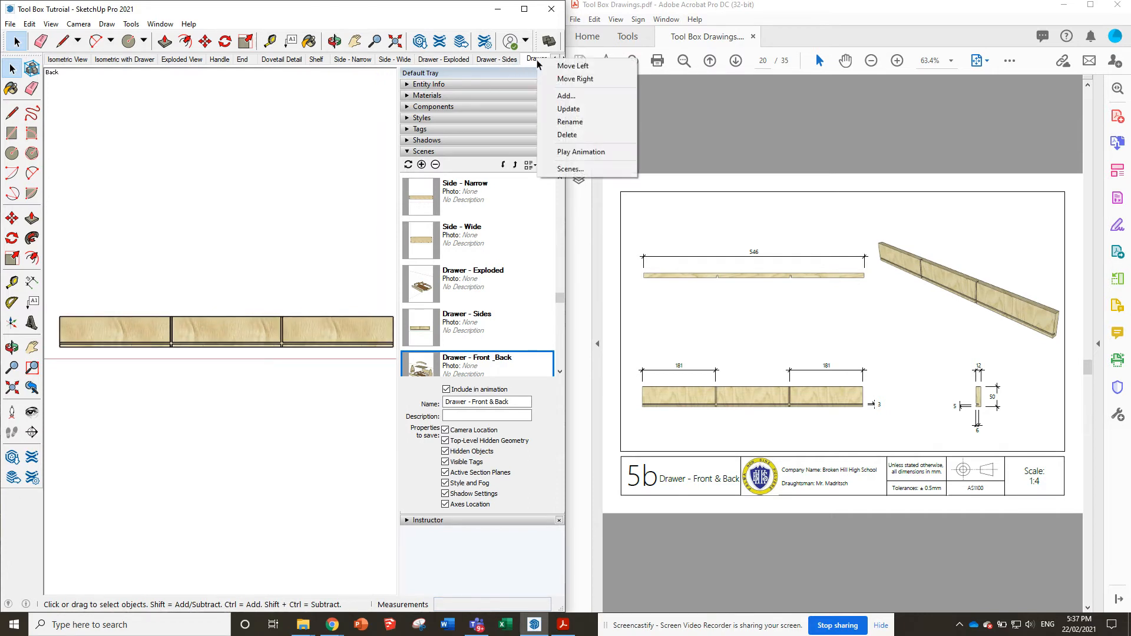
click(566, 109)
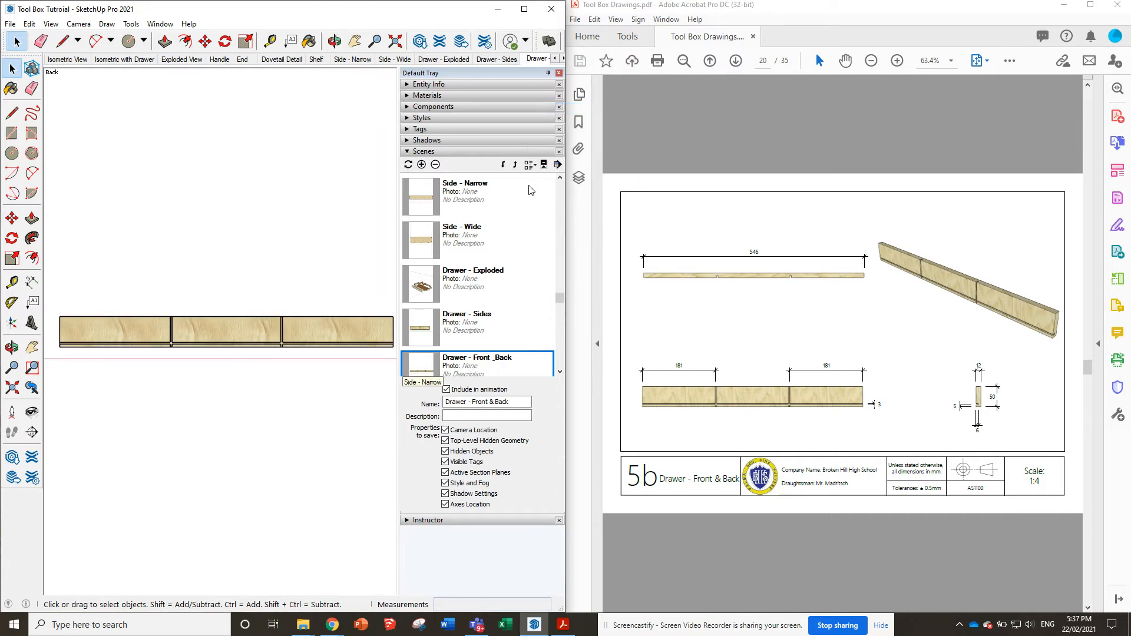
Add a scene from the Exploded View and place it after Drawer - Front & Back
click(181, 59)
scroll(772, 330, down, 2)
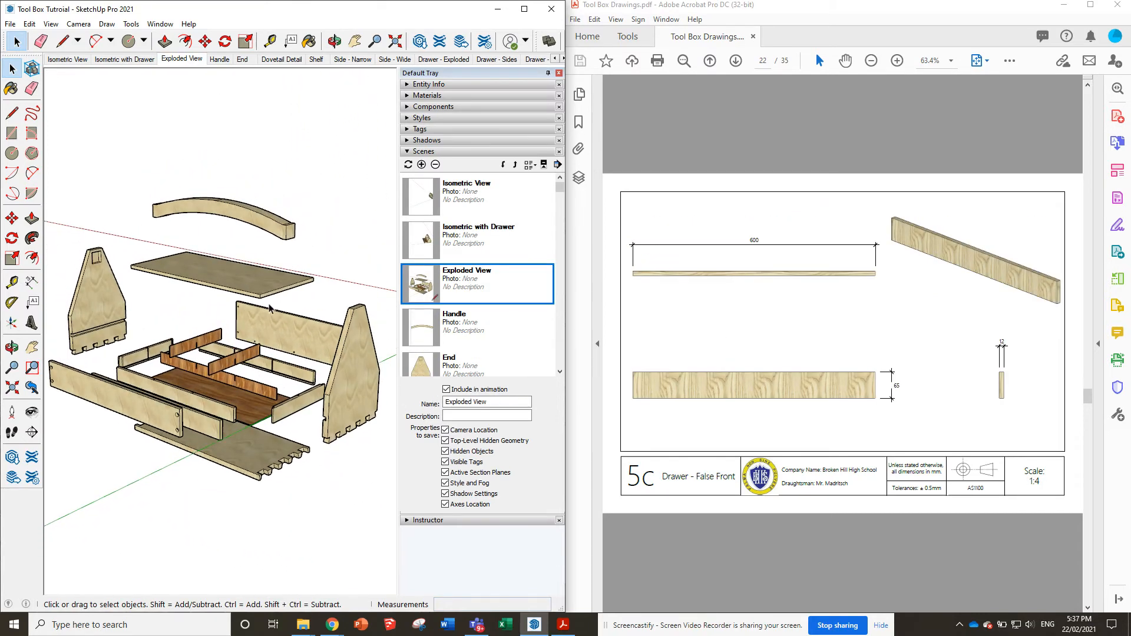
click(422, 164)
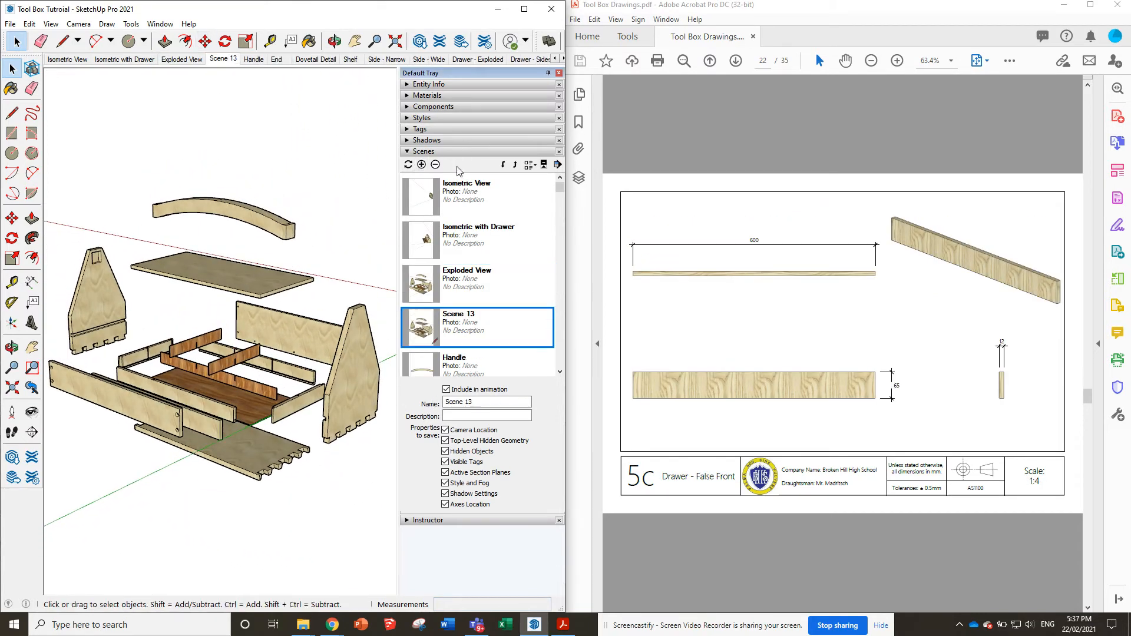
click(501, 167)
click(502, 168)
click(501, 168)
click(502, 168)
click(501, 168)
click(502, 168)
click(502, 168)
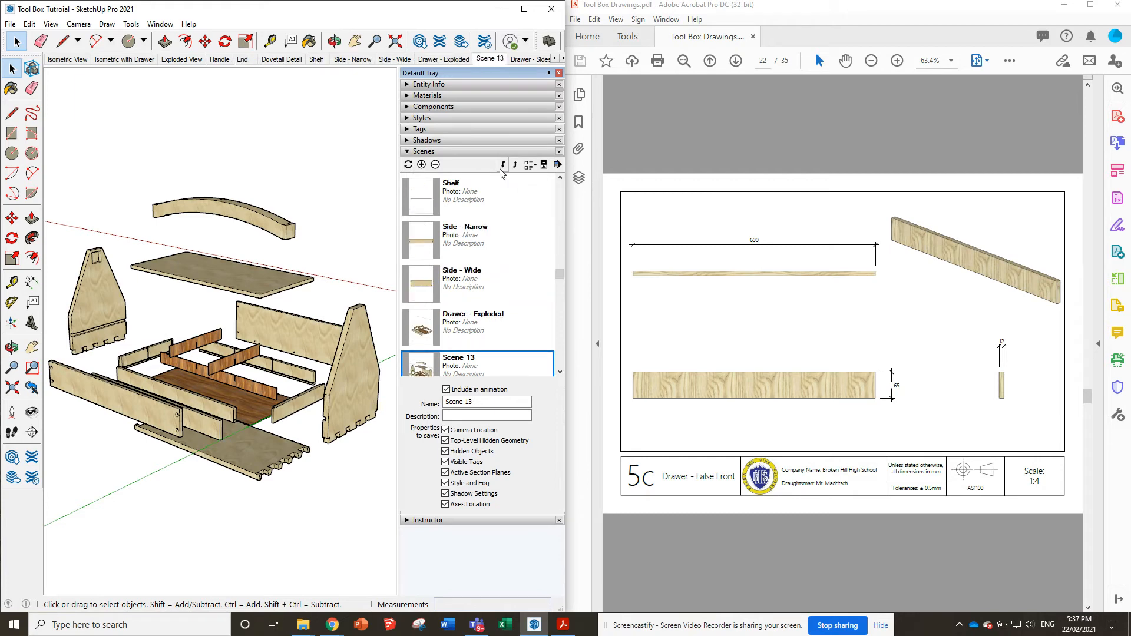
click(501, 169)
click(501, 168)
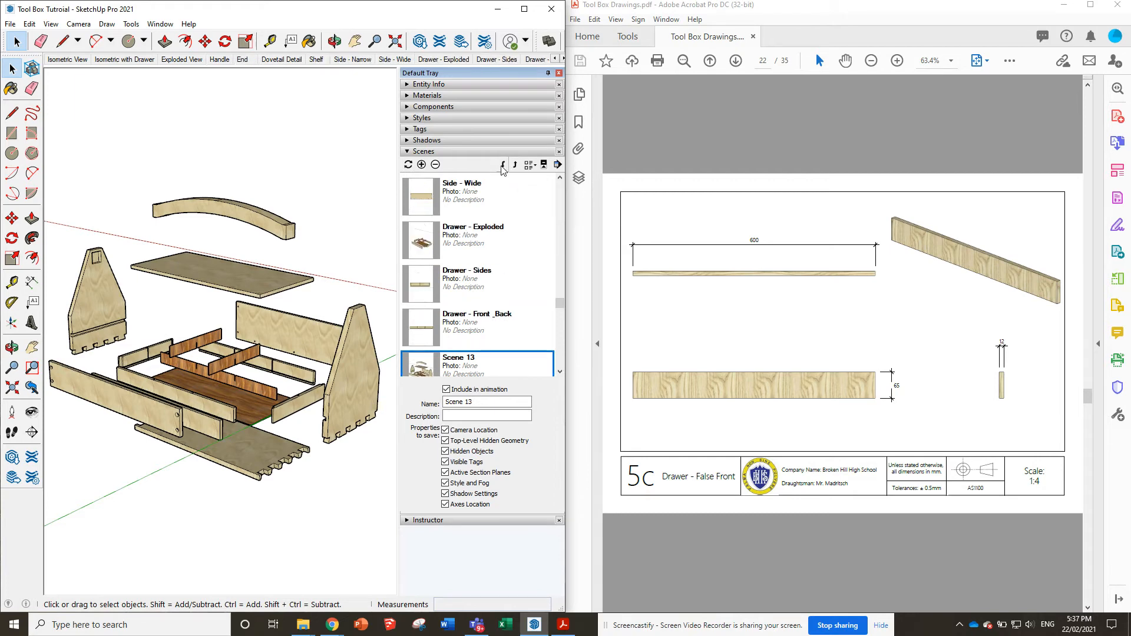
Name the new scene Drawer - False Front, matching the PDF drawing
click(494, 403)
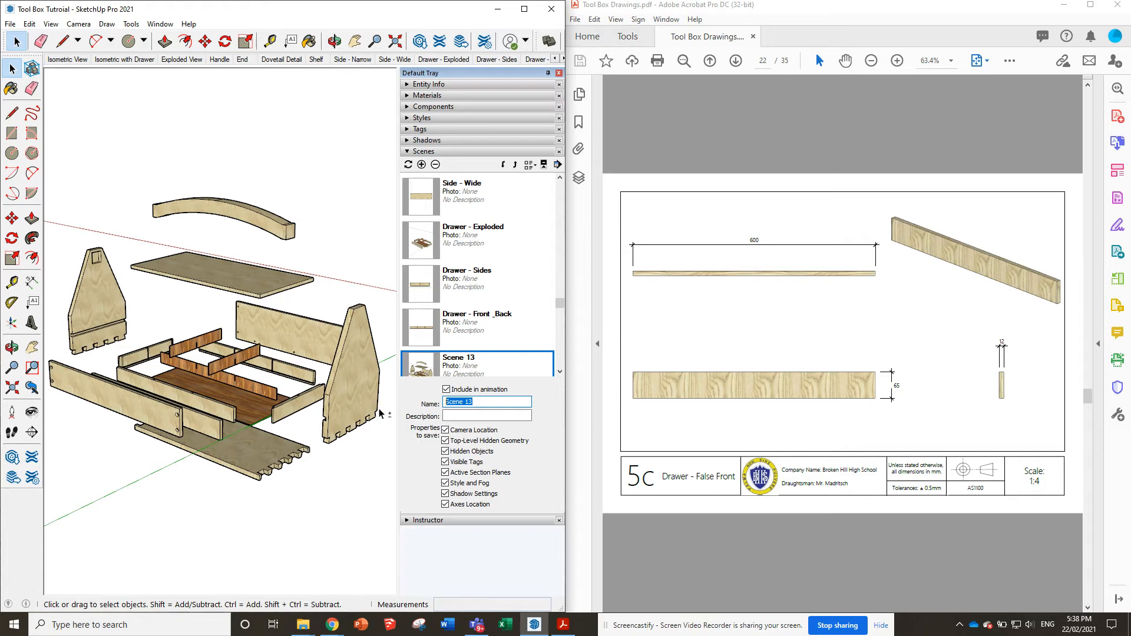
text(Drawer - False Front)
key(Return)
Hide every tool box and drawer part except the drawer's false front board
mouse_move(359, 504)
mouse_down()
mouse_move(181, 213)
mouse_move(204, 165)
mouse_move(226, 245)
mouse_up()
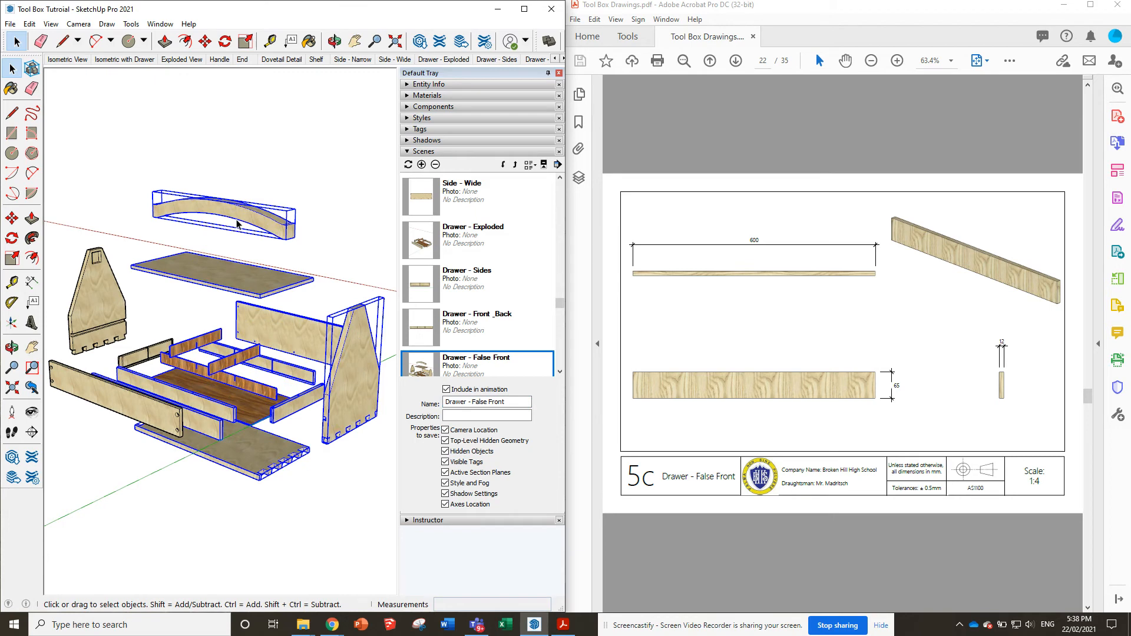
shift+click(213, 430)
shift+click(146, 413)
shift+click(84, 315)
right_click(248, 327)
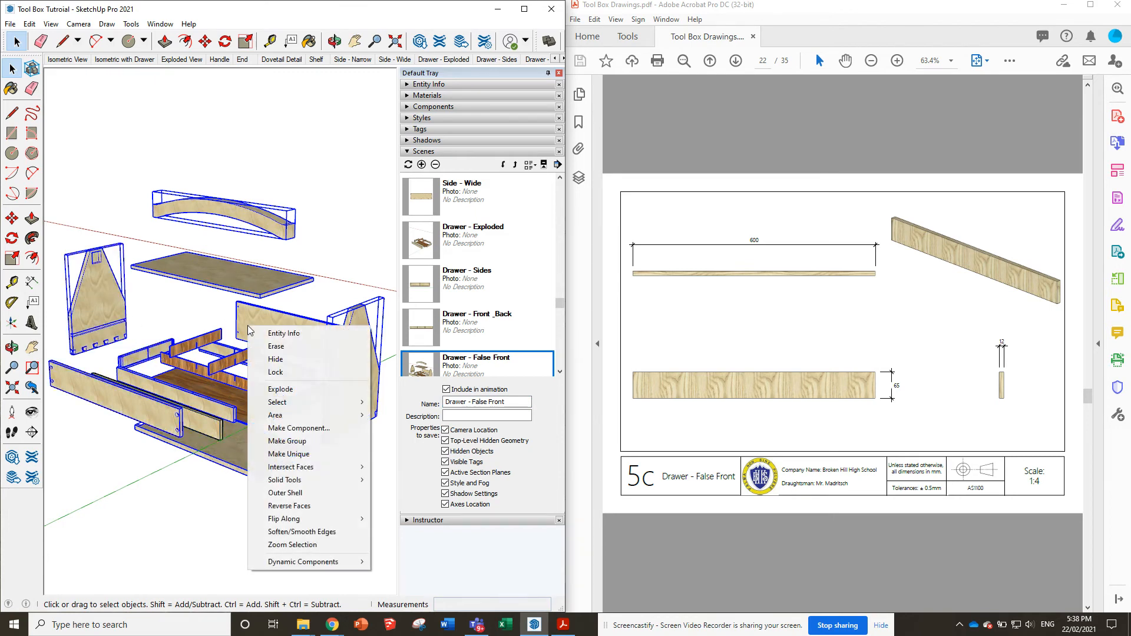
click(315, 359)
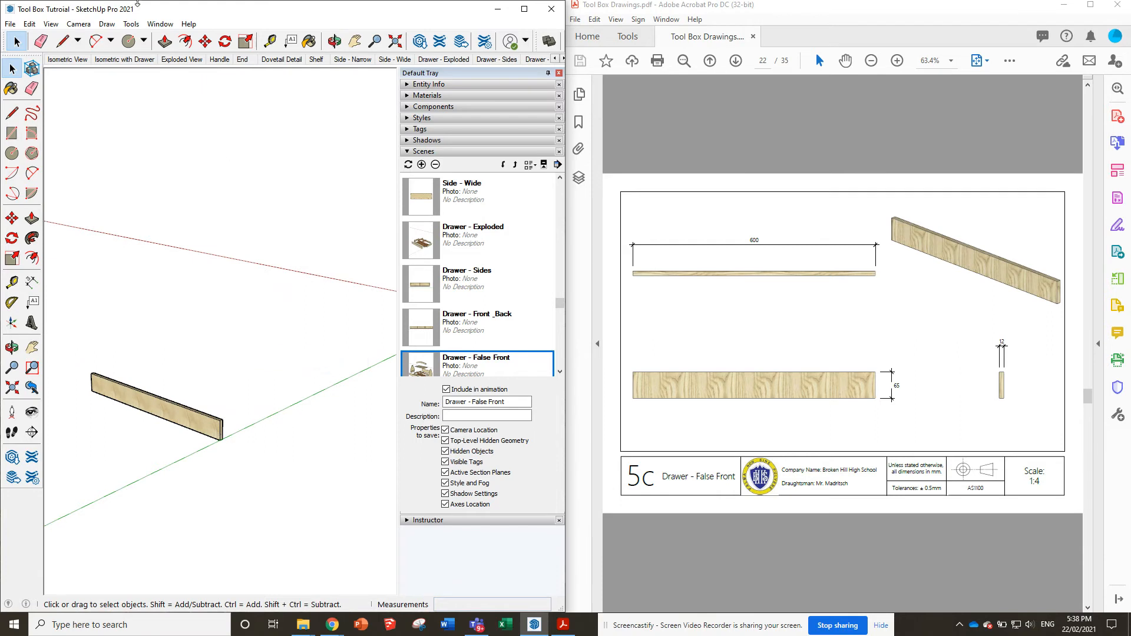
Set the false front's camera to parallel projection and the standard front view, enlarging it slightly
click(51, 23)
mouse_move(86, 27)
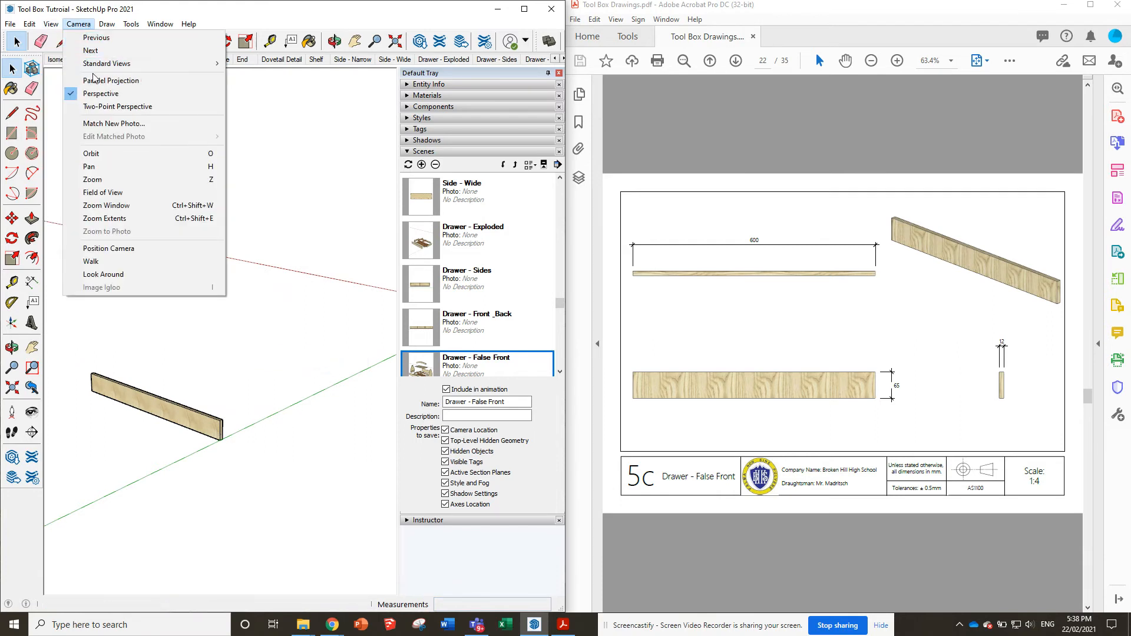
click(94, 77)
click(79, 24)
mouse_move(212, 64)
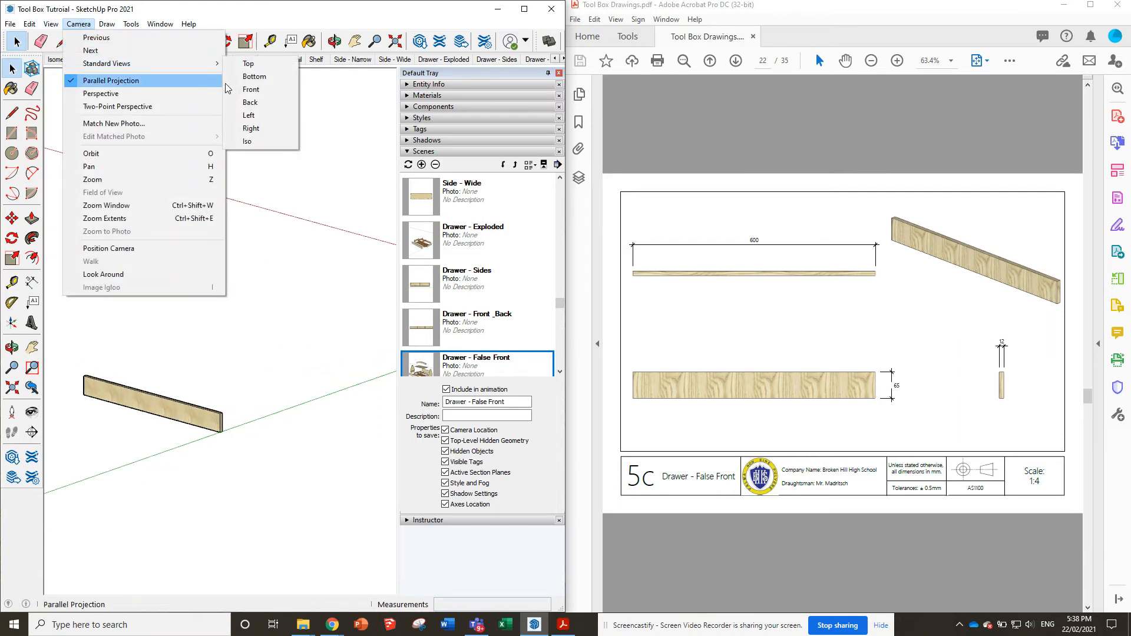
click(251, 89)
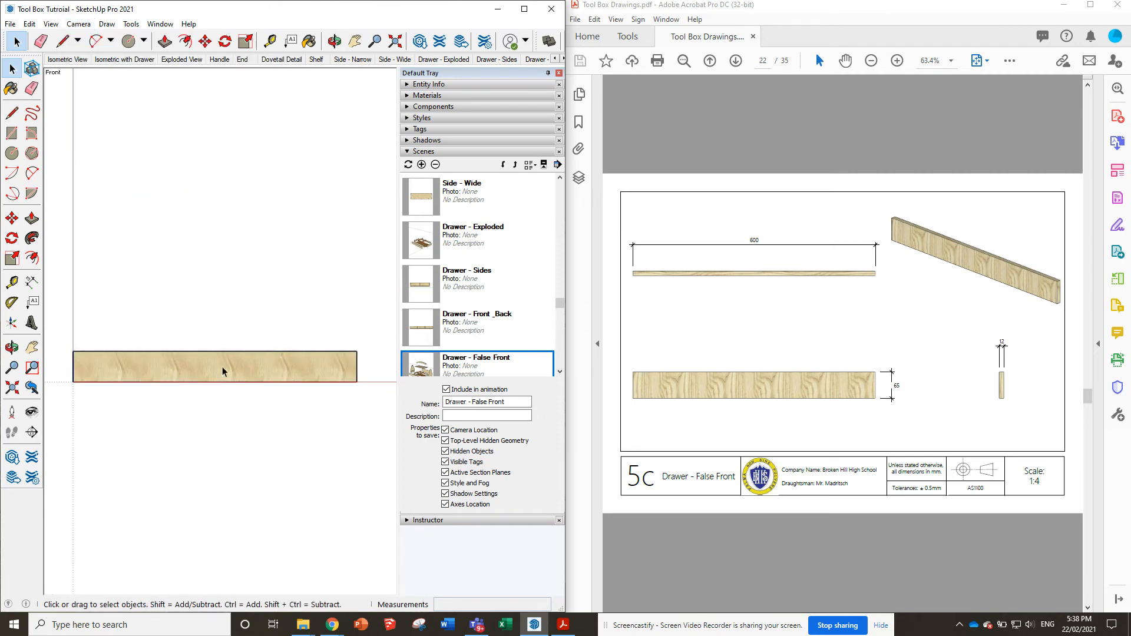
scroll(223, 370, up, 1)
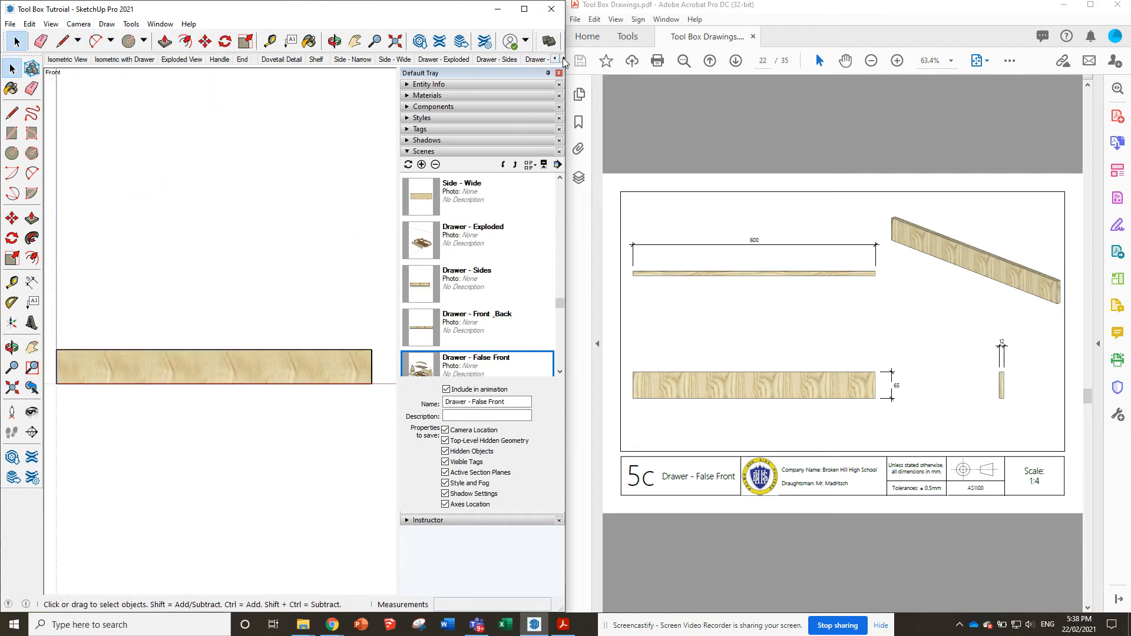
Update the Drawer - False Front scene with all its properties
right_click(461, 357)
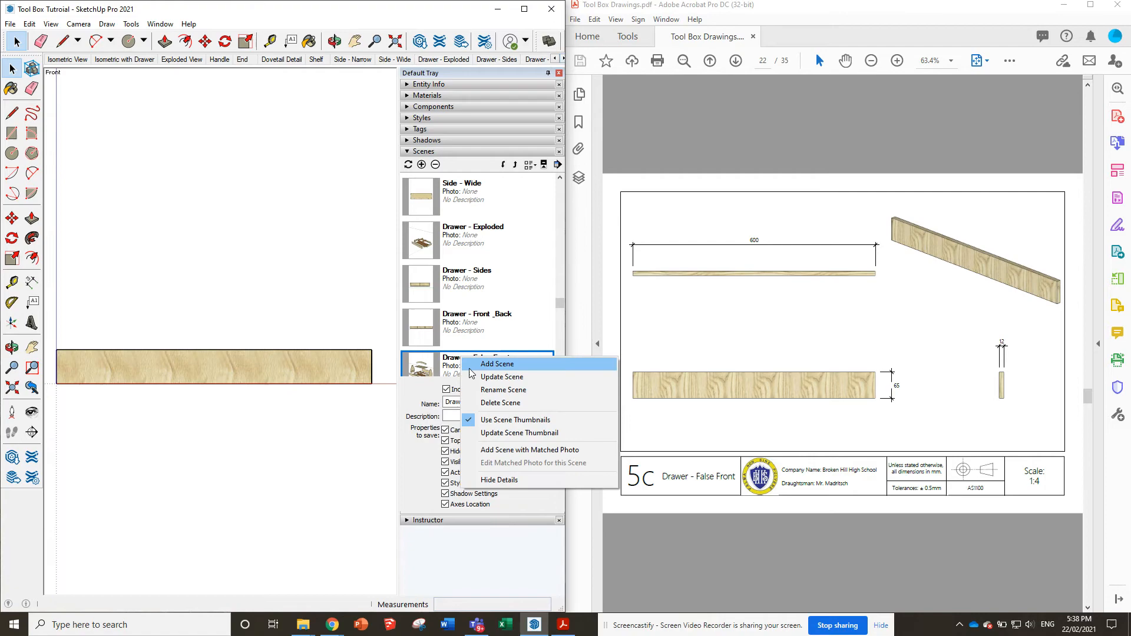
click(502, 377)
click(273, 364)
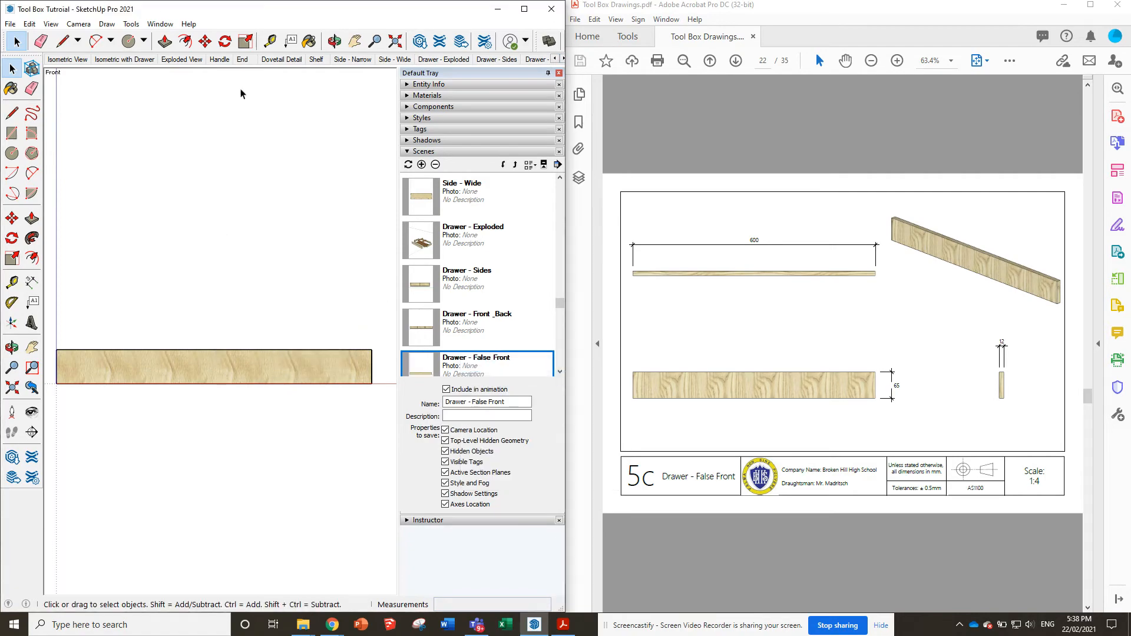
Add another scene from the Exploded View and place it after Drawer - False Front
click(181, 59)
scroll(655, 272, down, 2)
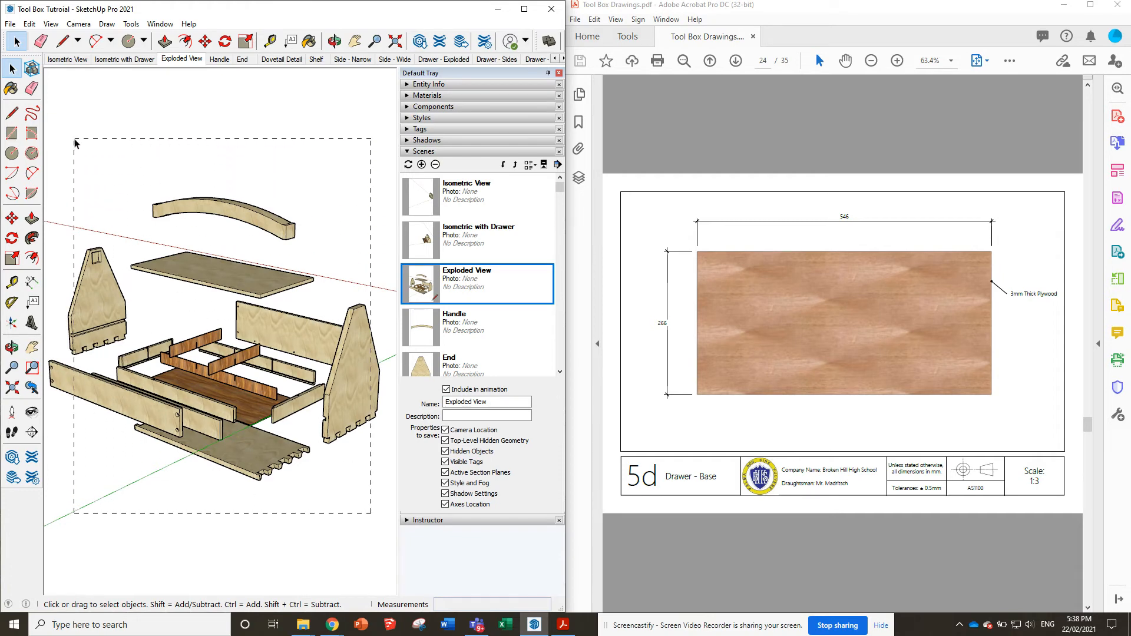
click(421, 164)
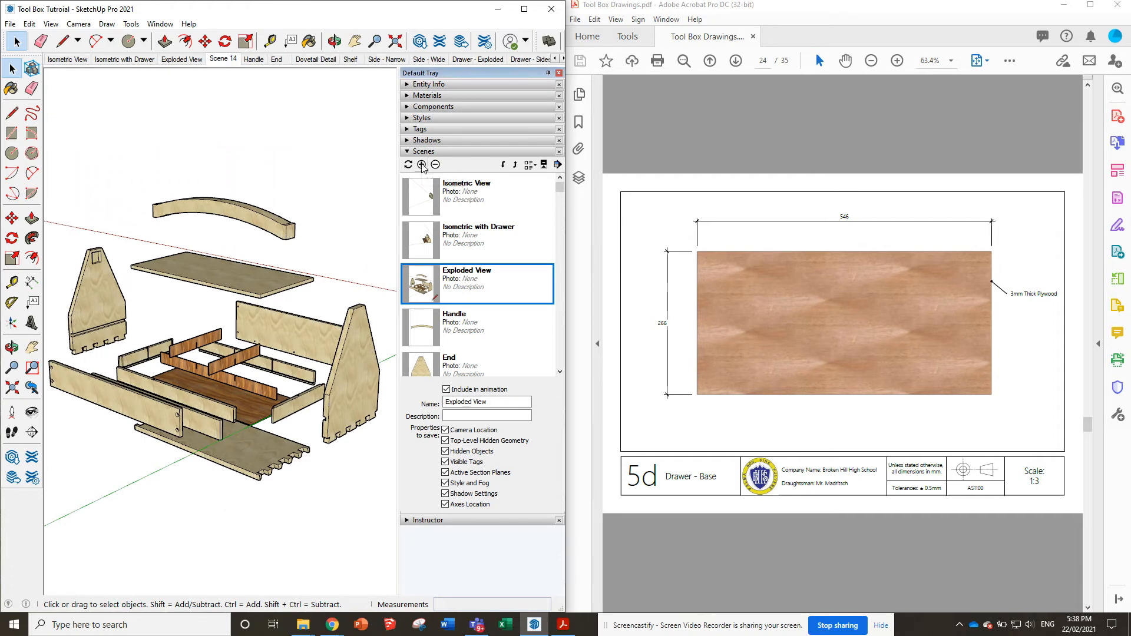
click(503, 165)
click(502, 164)
click(503, 165)
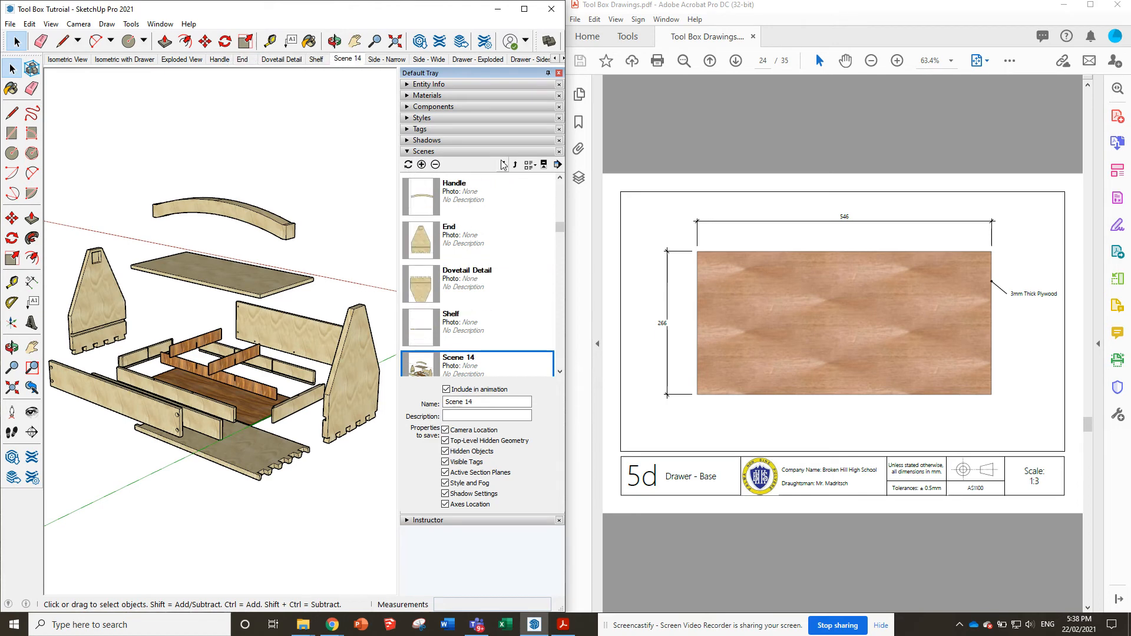
click(502, 165)
click(503, 165)
click(503, 165)
click(503, 164)
click(502, 165)
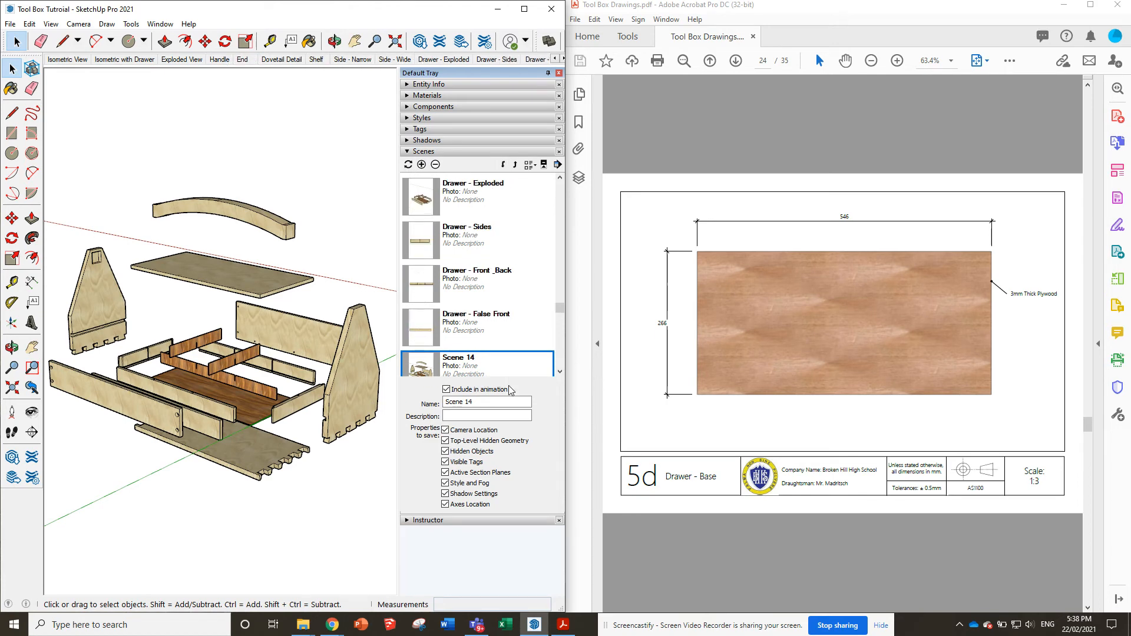
Name the new scene Drawer - Base, matching the PDF drawing
drag(489, 402, 437, 406)
text(Drawer - Base)
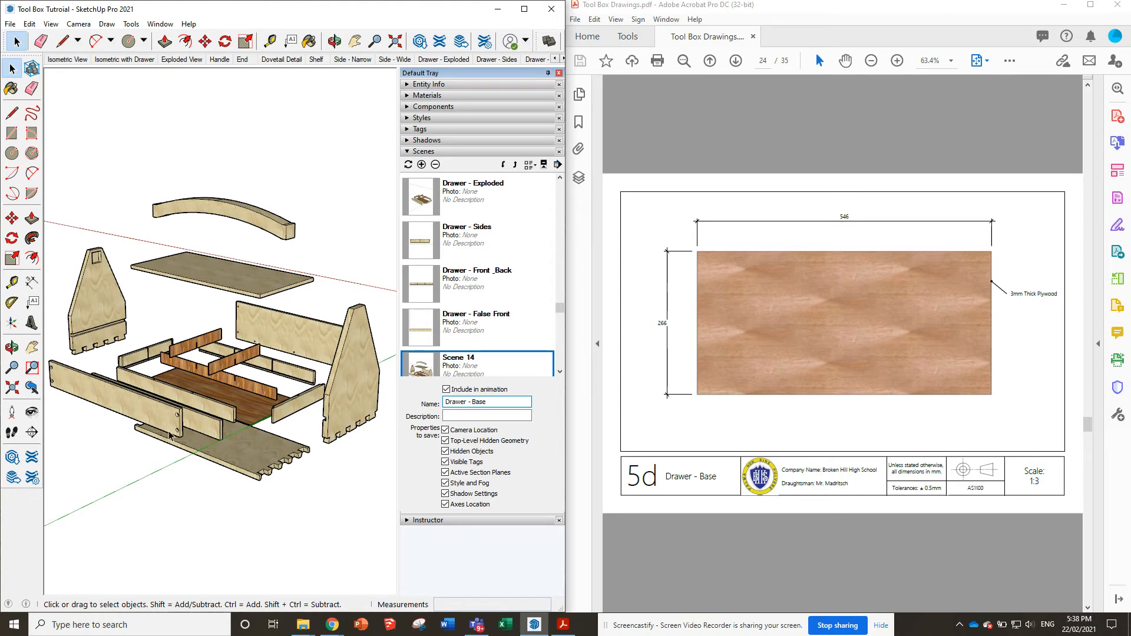
key(Return)
Hide every tool box and drawer part except the dark plywood drawer base
drag(369, 504, 94, 151)
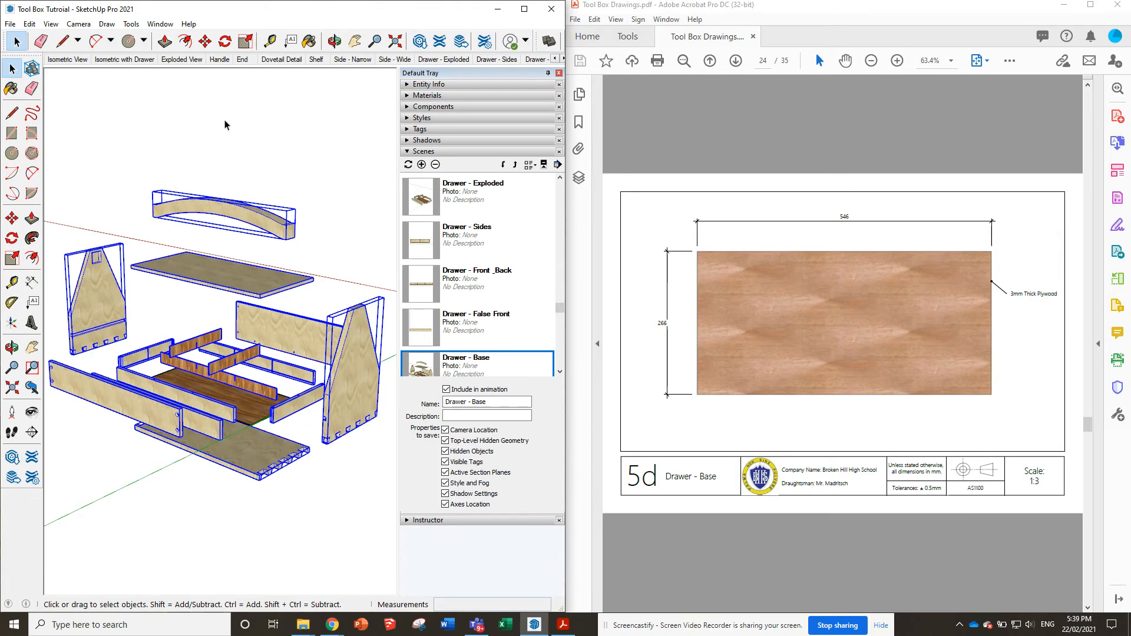
right_click(233, 222)
click(260, 245)
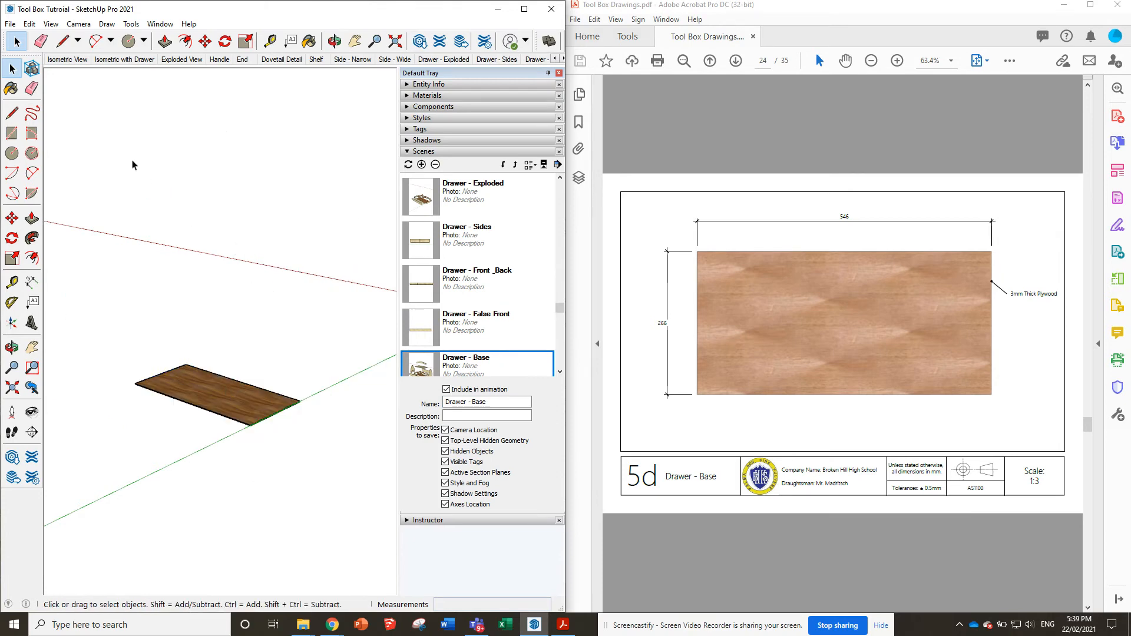
Set the drawer base's camera to parallel projection and the standard top view
click(78, 24)
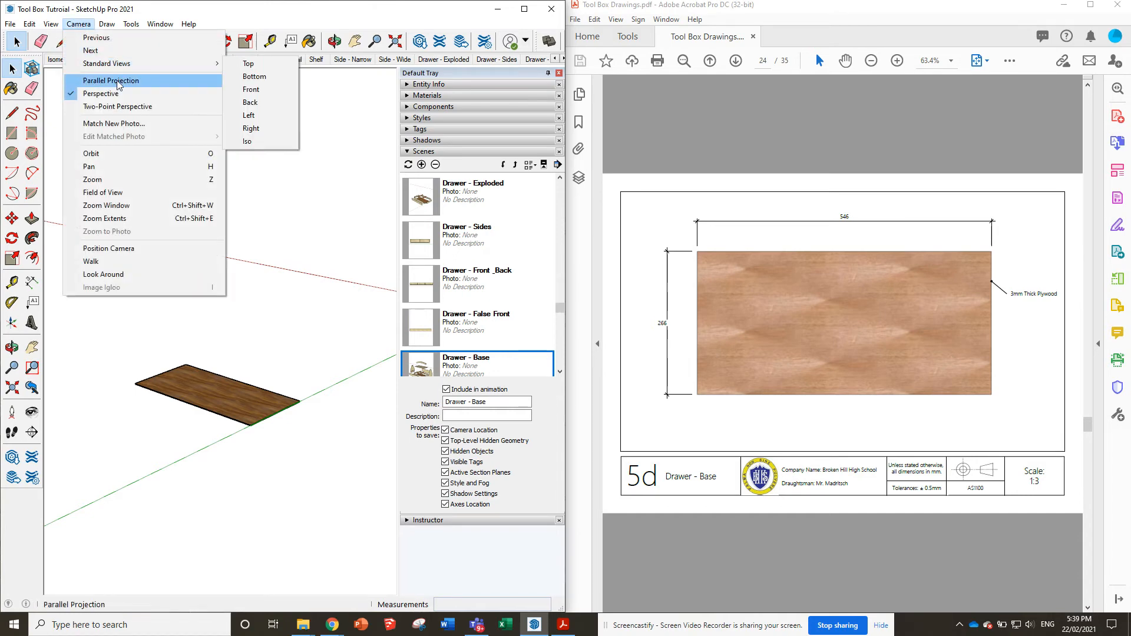
click(109, 80)
click(79, 24)
mouse_move(113, 63)
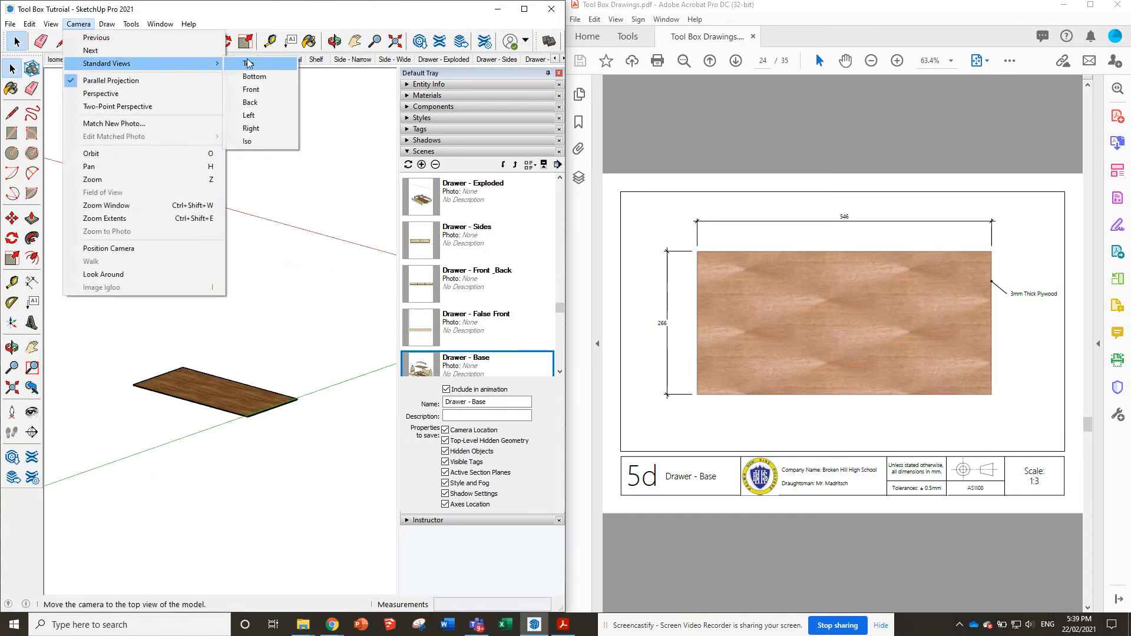
click(270, 90)
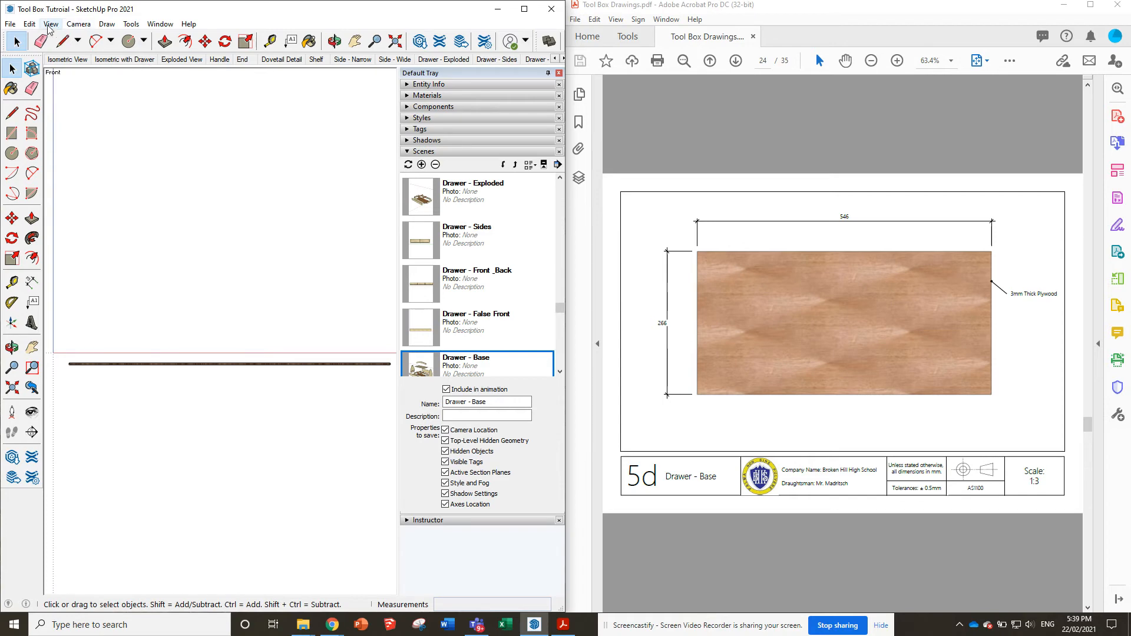
click(78, 24)
mouse_move(107, 66)
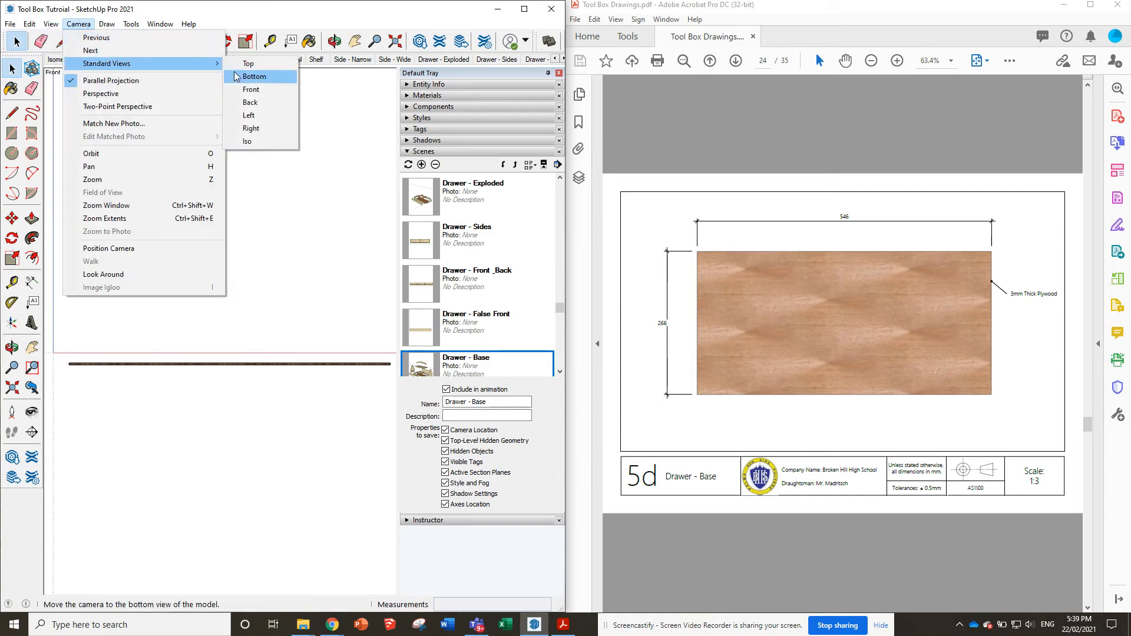
click(259, 63)
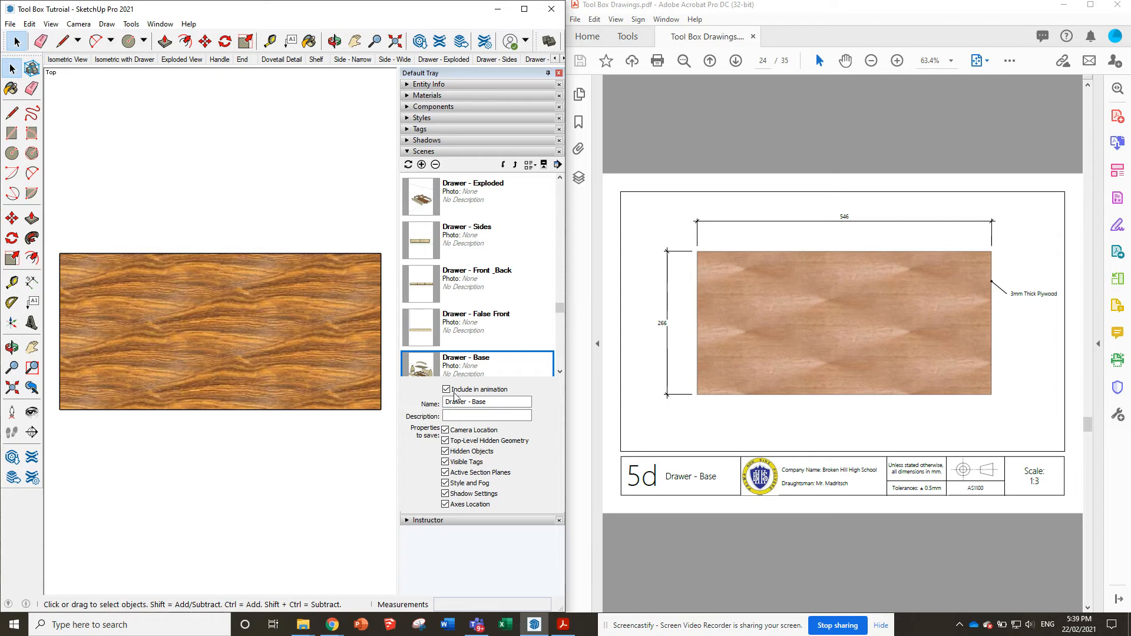
Update the Drawer - Base scene with all its properties
right_click(469, 372)
click(508, 395)
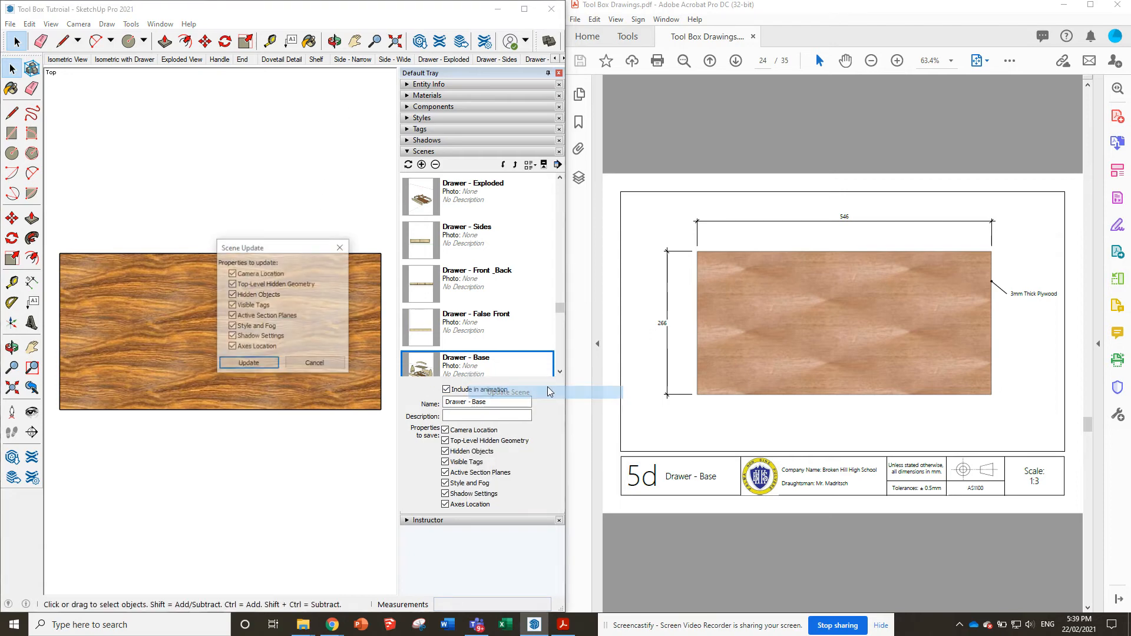
click(234, 365)
Add another scene from the Exploded View and place it after Drawer - Base
scroll(690, 275, down, 2)
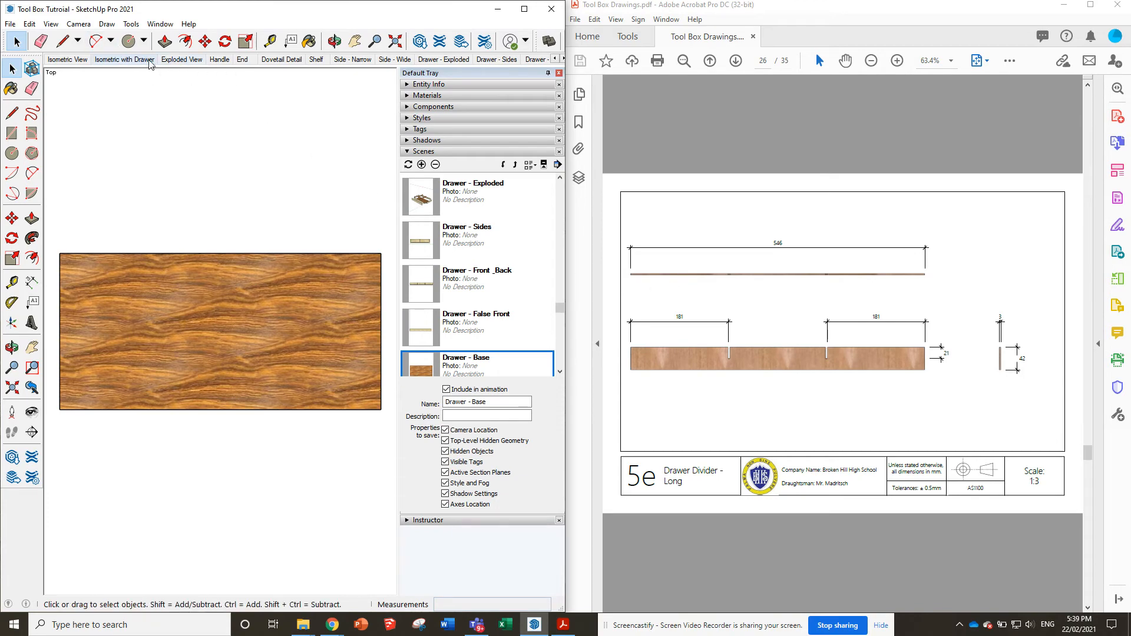
click(175, 60)
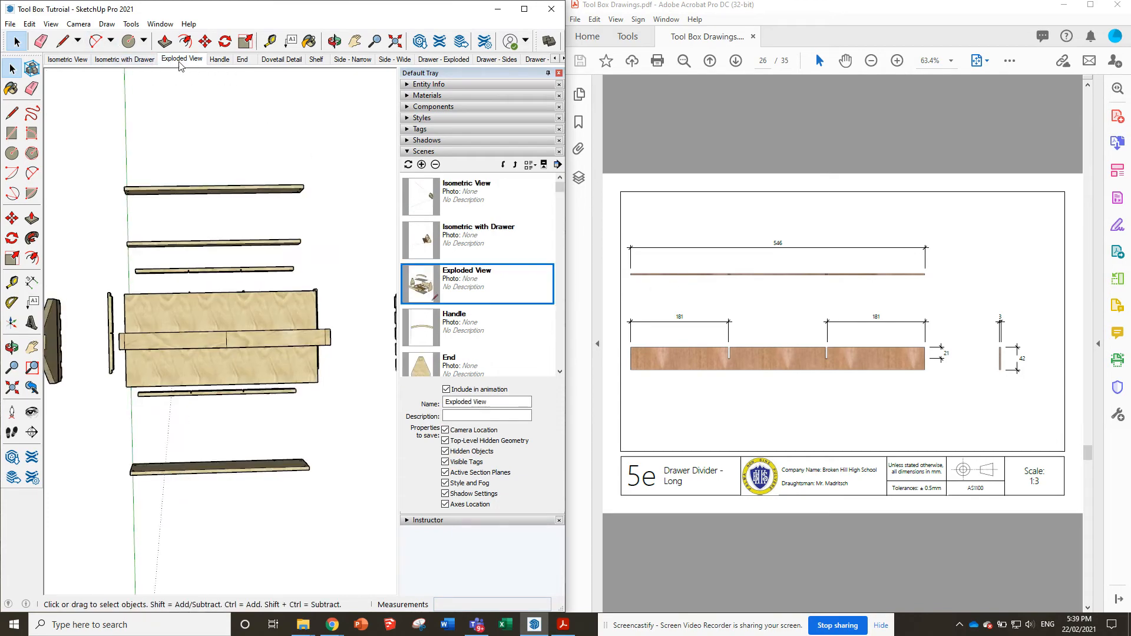
click(422, 166)
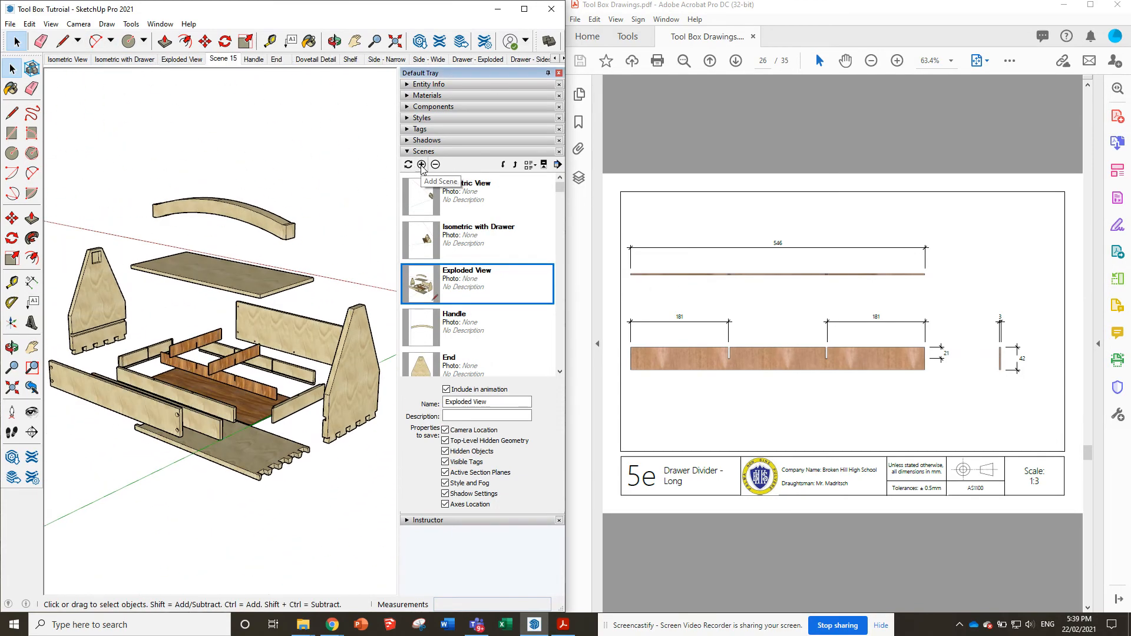
click(504, 165)
click(504, 166)
click(504, 165)
click(504, 166)
click(504, 165)
click(504, 165)
click(505, 166)
click(505, 165)
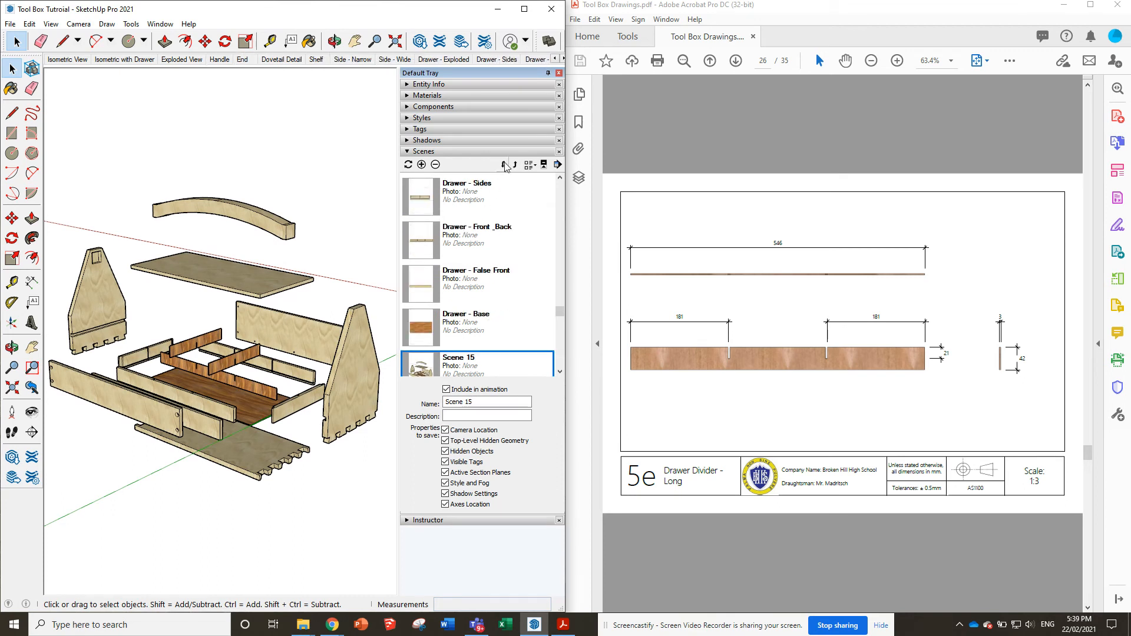
Name the new scene Drawer Divider - Long, matching the PDF drawing
drag(480, 401, 406, 408)
text(Drawer Divider - Long)
key(Return)
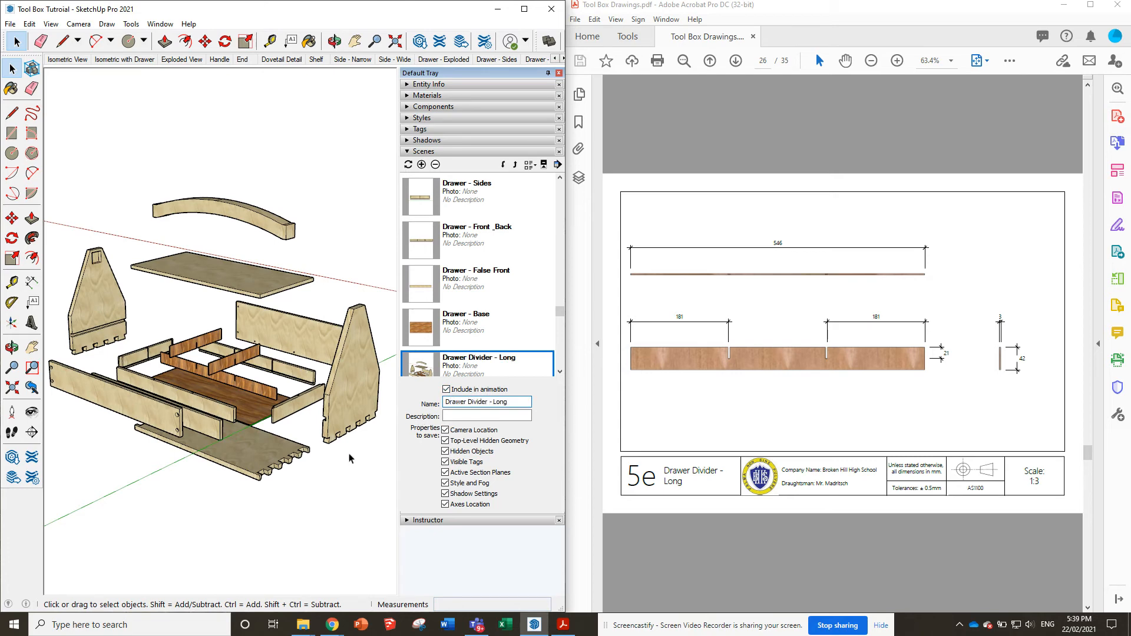
Hide every part of the exploded tool box except the long drawer divider
drag(359, 487, 231, 299)
drag(90, 141, 89, 142)
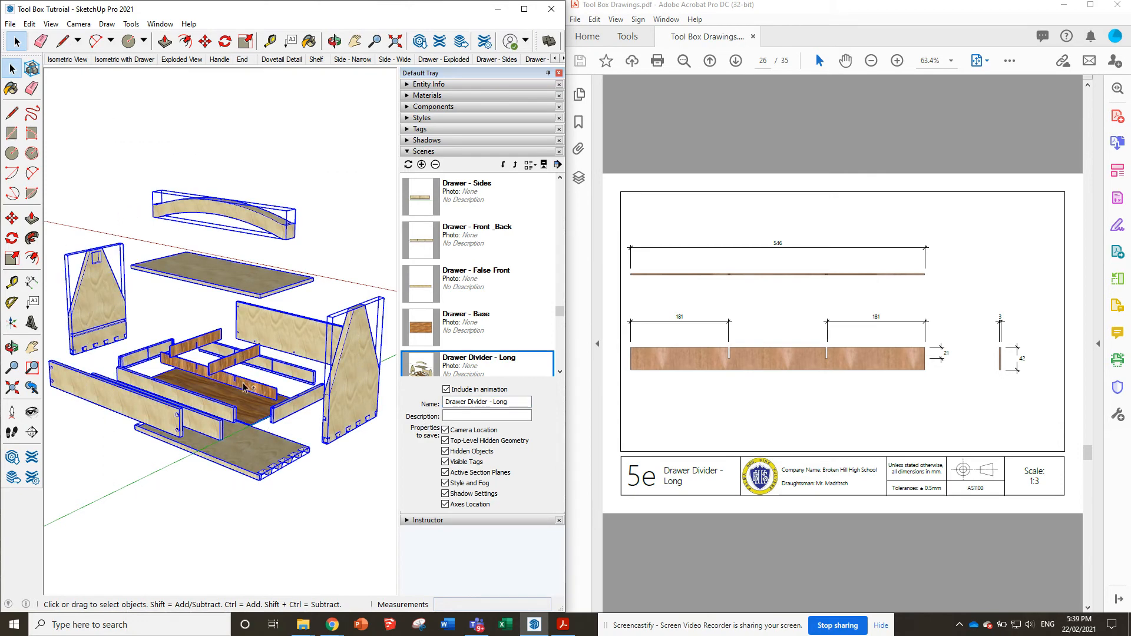
right_click(255, 218)
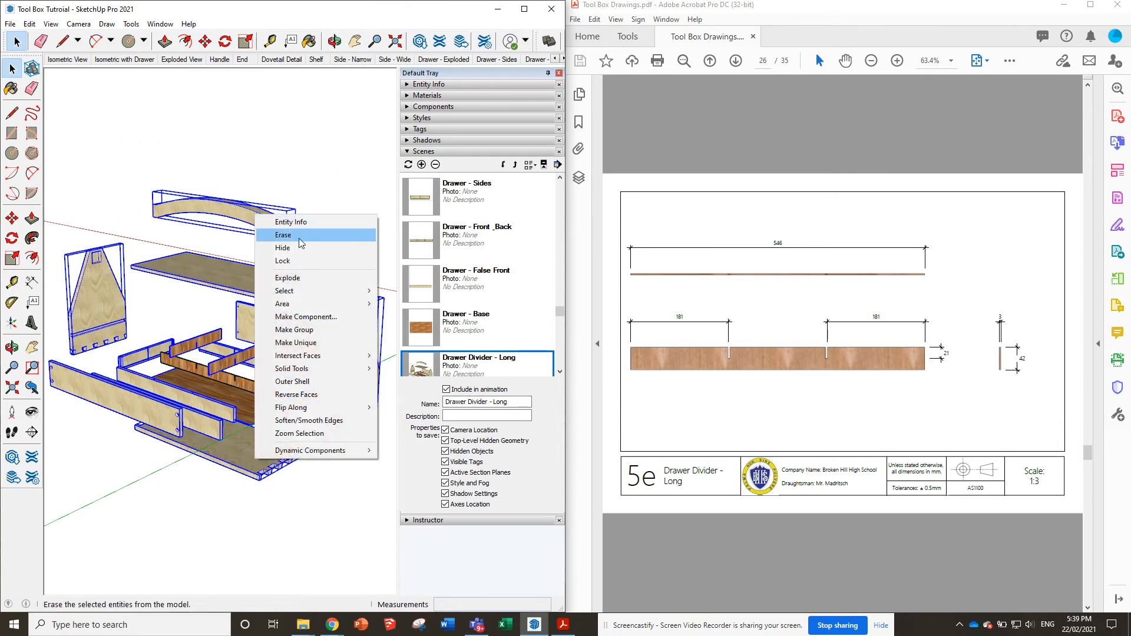
click(277, 244)
Set the long divider's camera to parallel projection and the standard front view, and update its scene with all properties
click(51, 24)
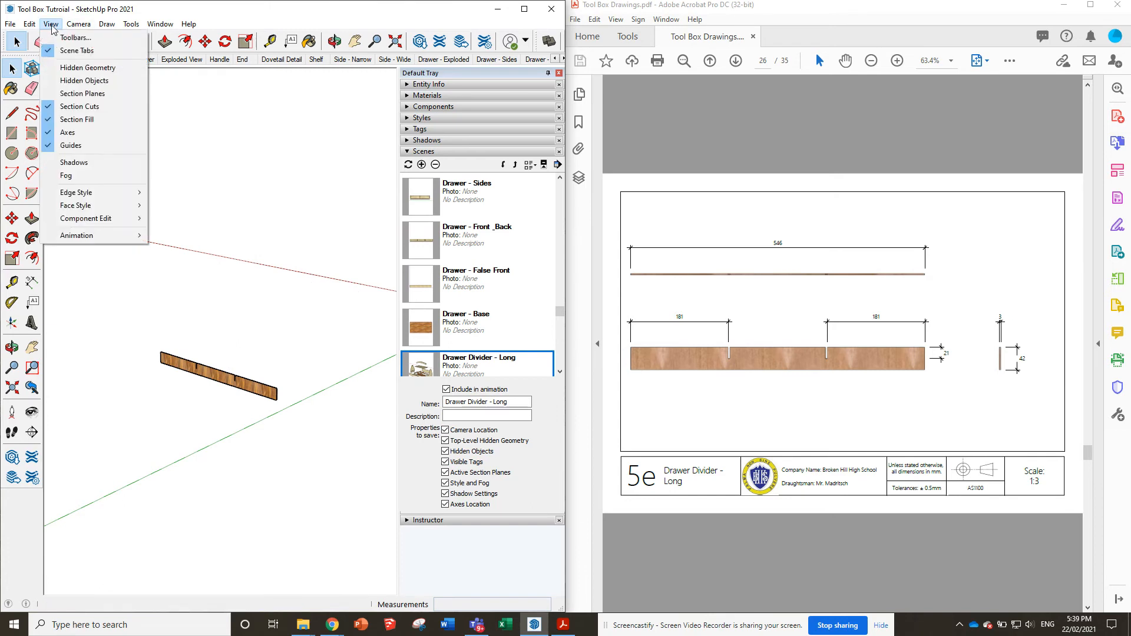
mouse_move(78, 24)
click(97, 80)
click(89, 26)
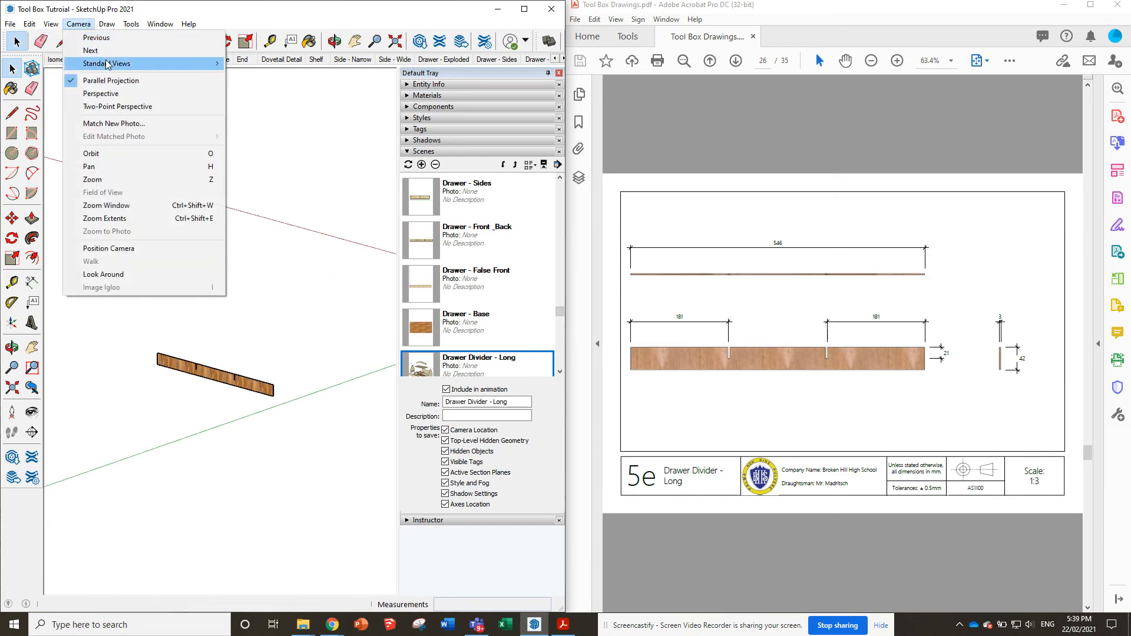
mouse_move(111, 65)
click(252, 89)
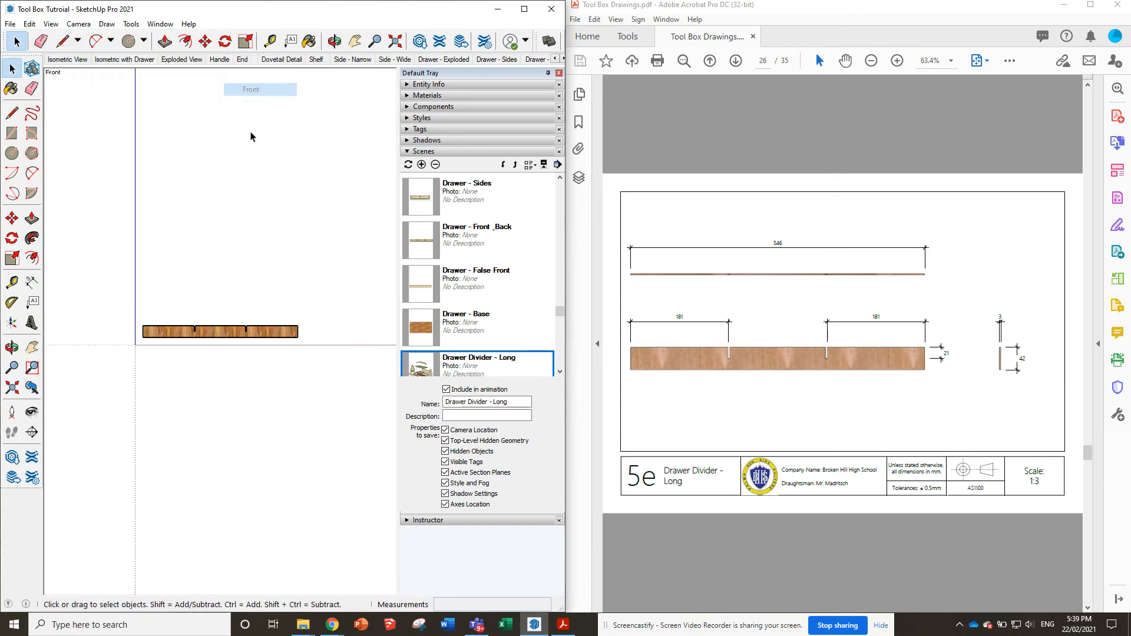
right_click(444, 361)
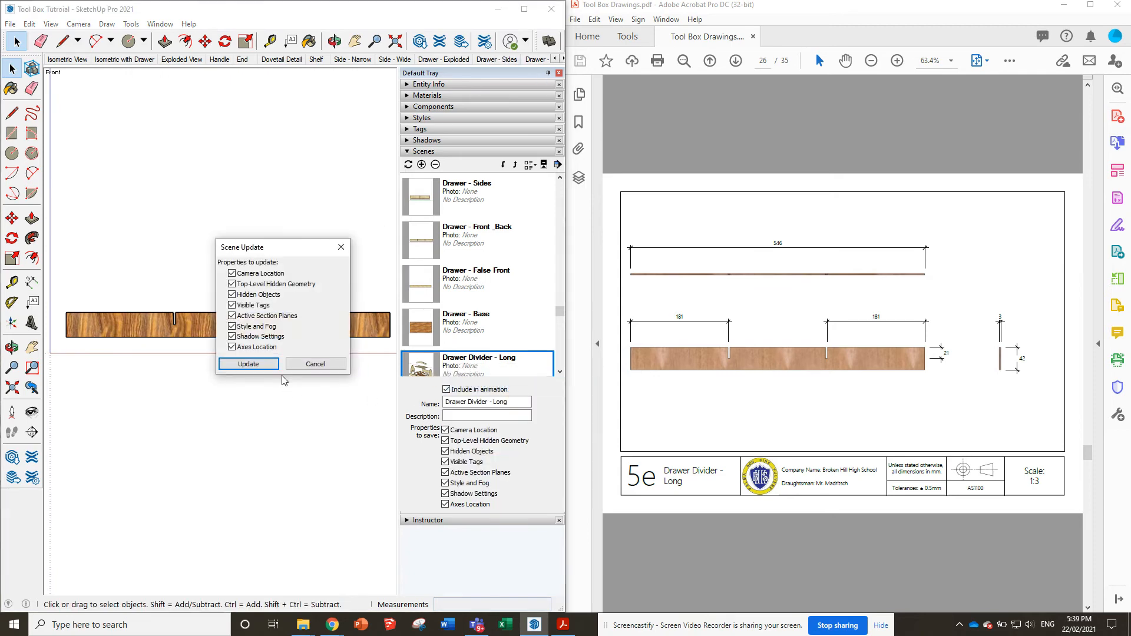
click(252, 363)
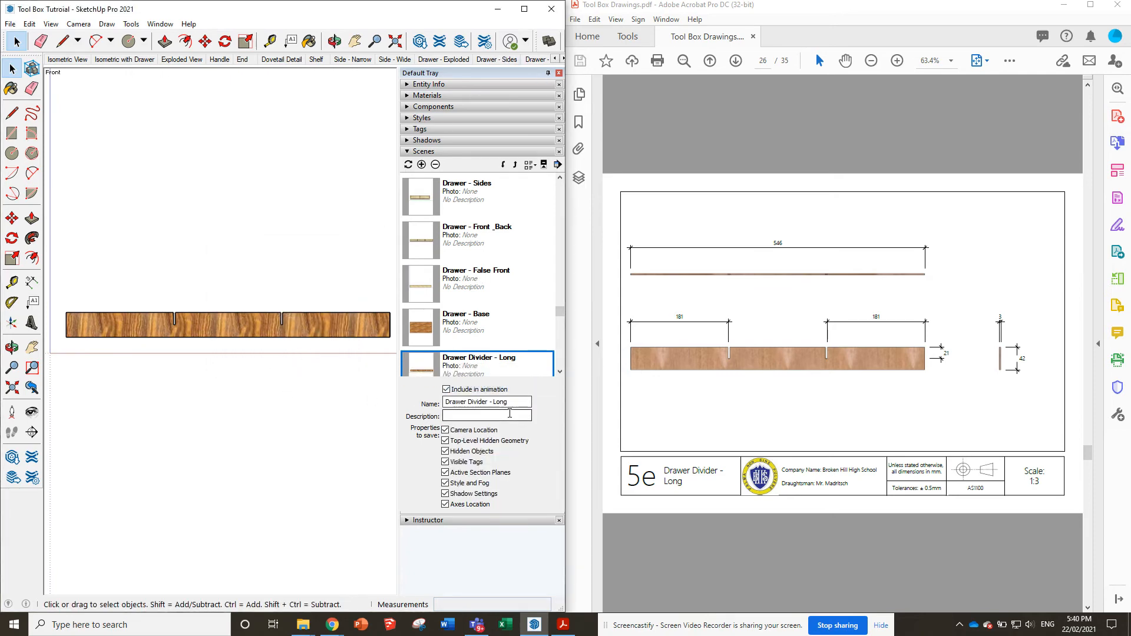
Bring up the Drawer Dividers - Short drawing in the PDF
scroll(910, 259, down, 1)
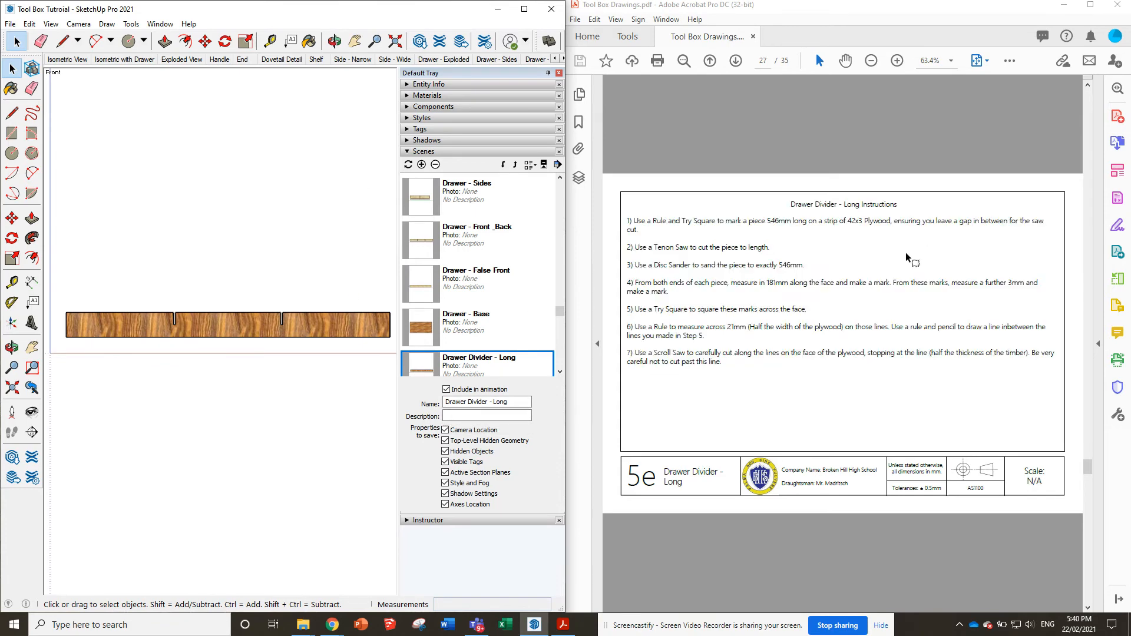
scroll(906, 252, down, 1)
scroll(165, 247, down, 1)
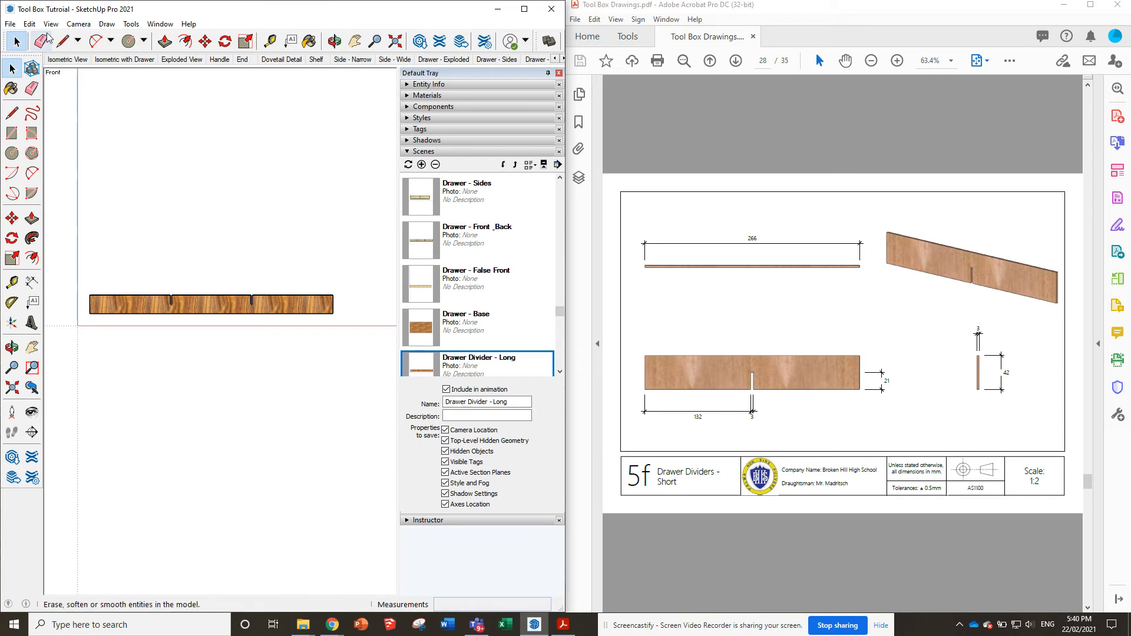
click(72, 25)
mouse_move(131, 24)
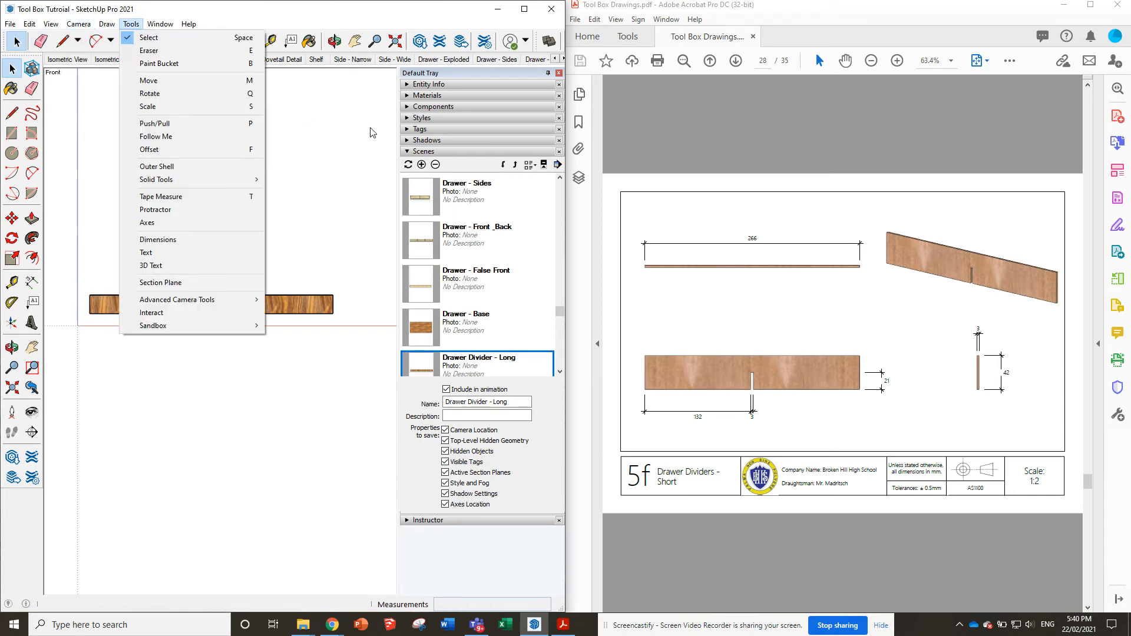
click(332, 23)
Add a new scene from the Exploded View and place it after Drawer Divider - Long
click(181, 59)
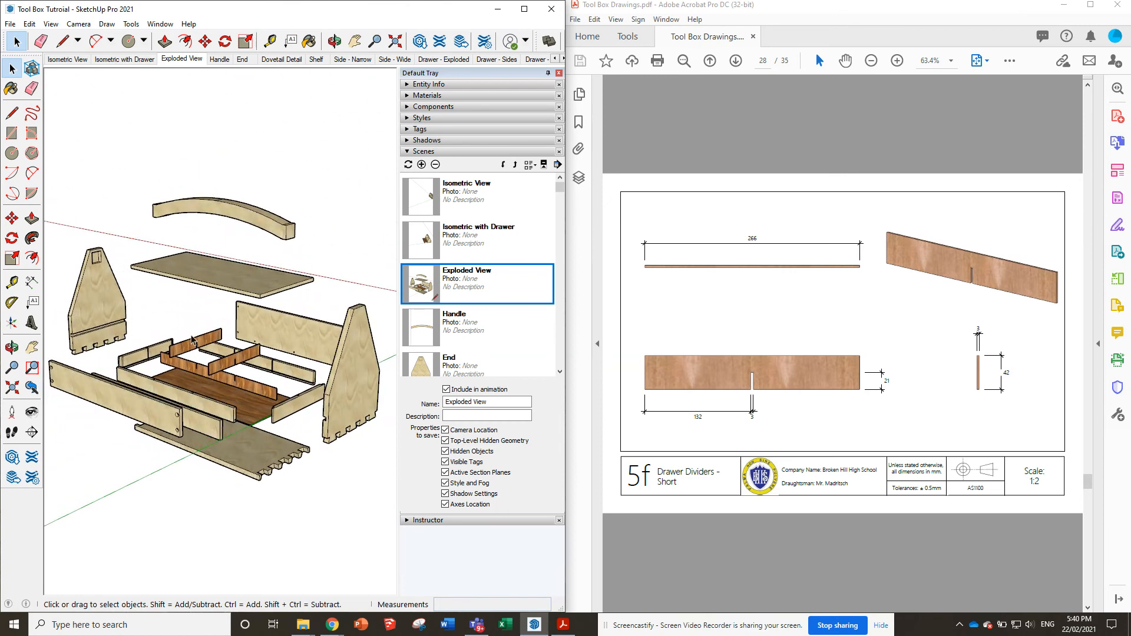
click(421, 165)
click(503, 164)
click(502, 165)
click(503, 164)
click(502, 165)
click(502, 164)
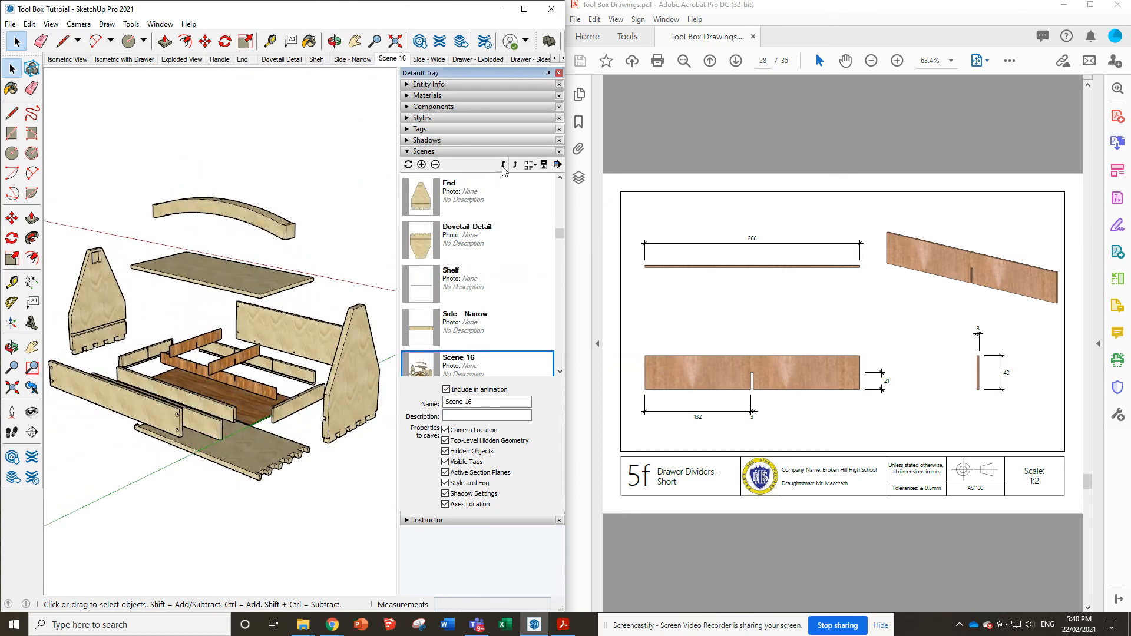
click(502, 165)
click(503, 164)
click(503, 164)
click(502, 164)
click(503, 164)
click(502, 165)
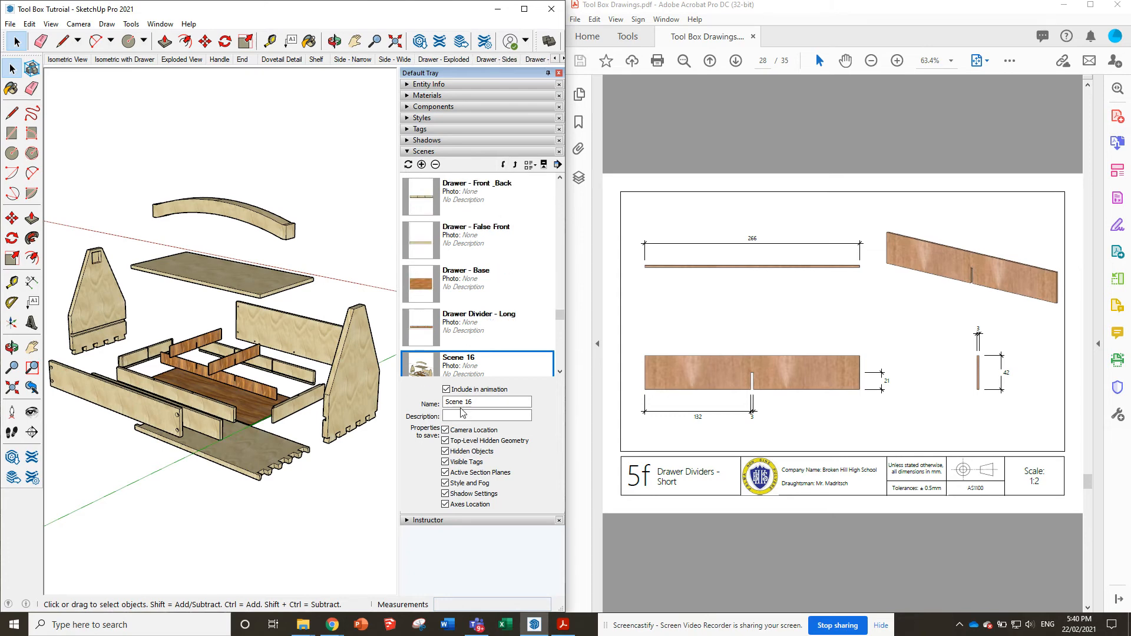
Name the new scene Drawer Dividers - Short
drag(482, 403, 393, 408)
text(Drawer Dividers - Short)
key(Return)
Hide every part of the exploded tool box except one short drawer divider
drag(348, 488, 84, 168)
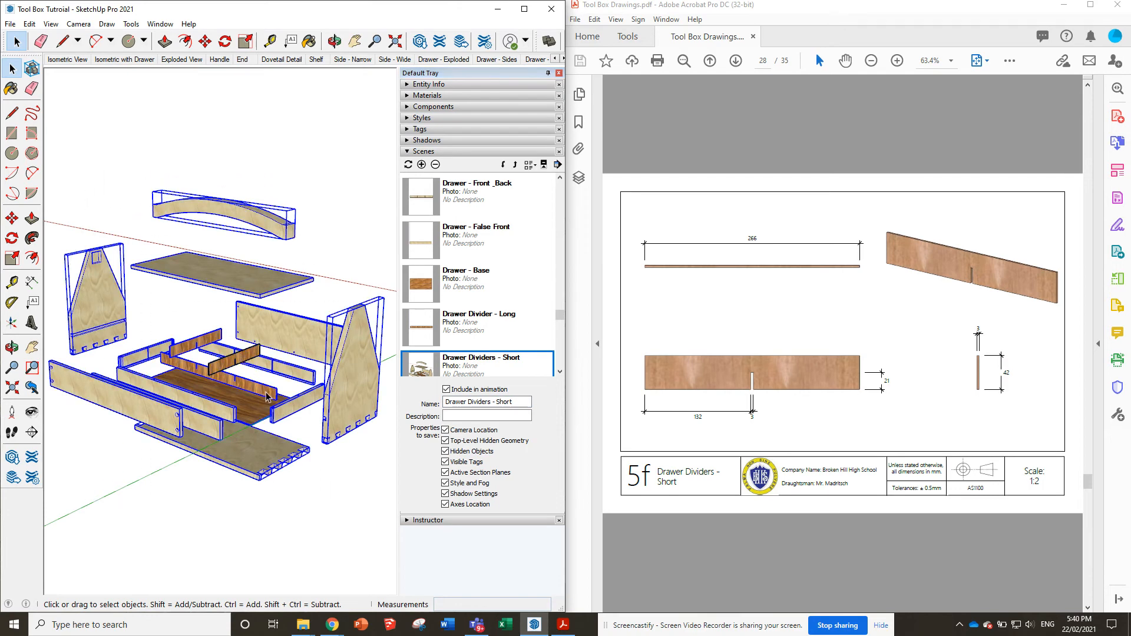
right_click(253, 274)
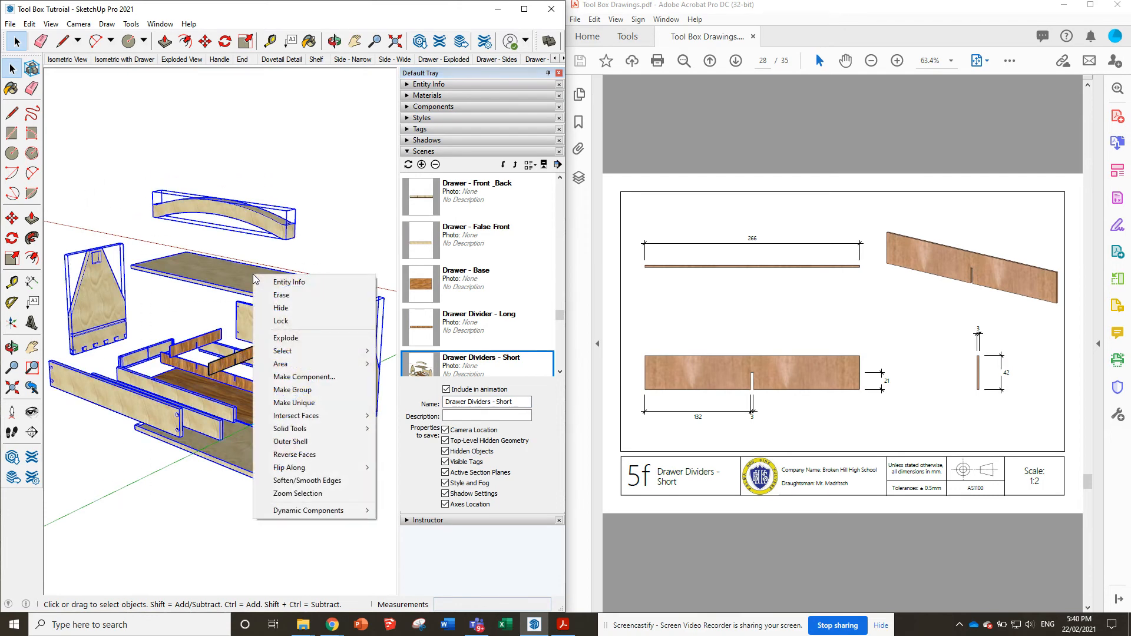
click(298, 307)
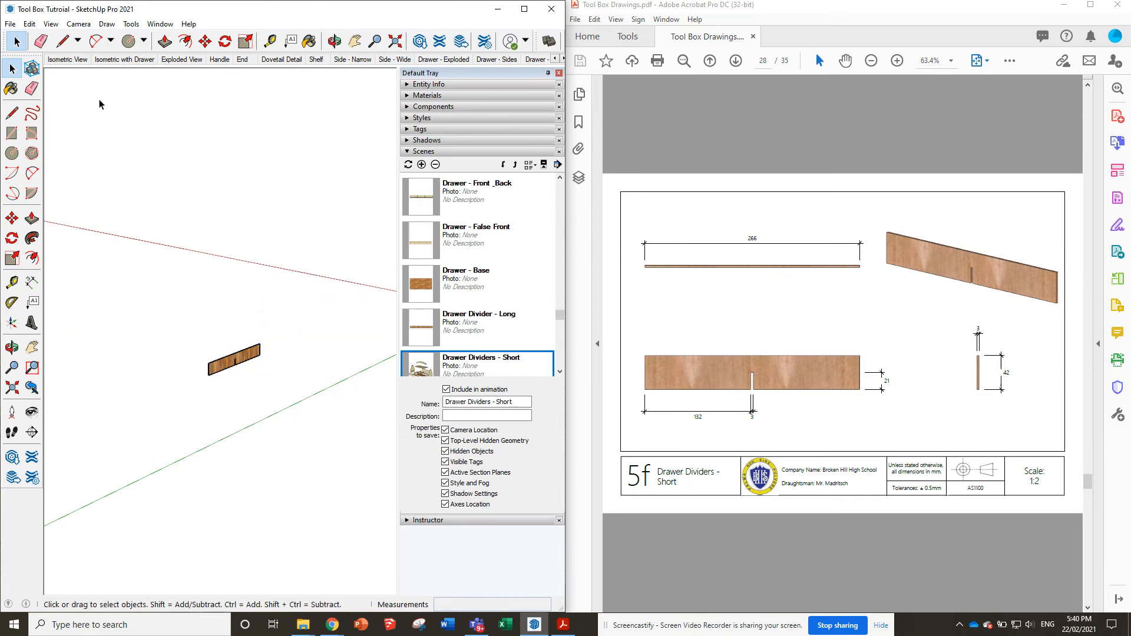
Set the short divider's camera to parallel projection and the standard right view, with the divider filling the view
click(50, 23)
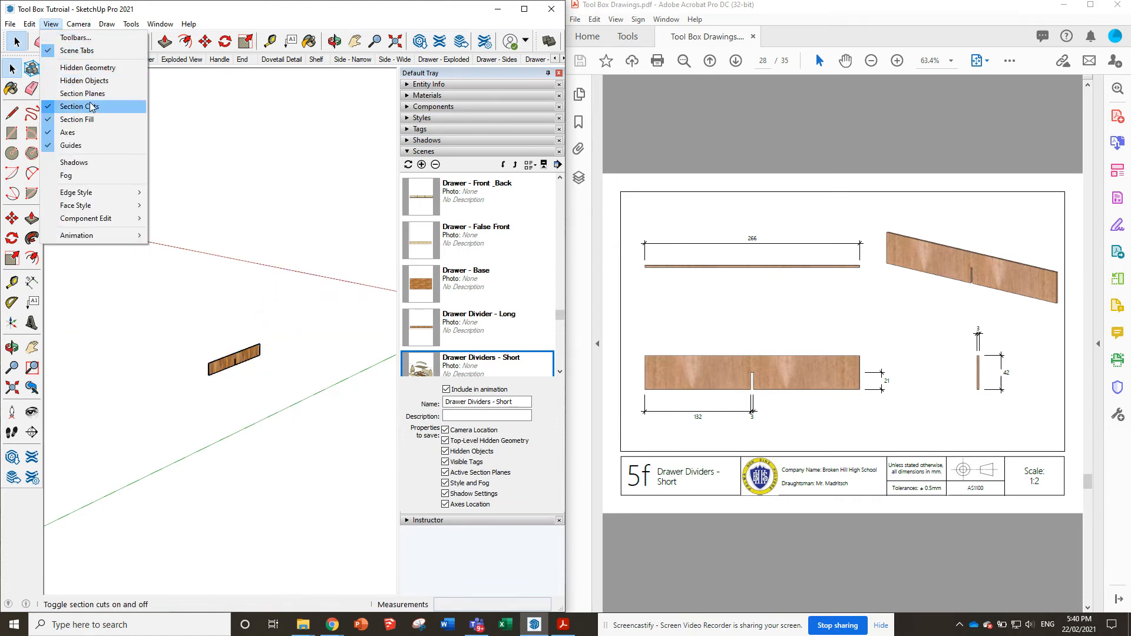
mouse_move(78, 23)
click(111, 81)
click(78, 24)
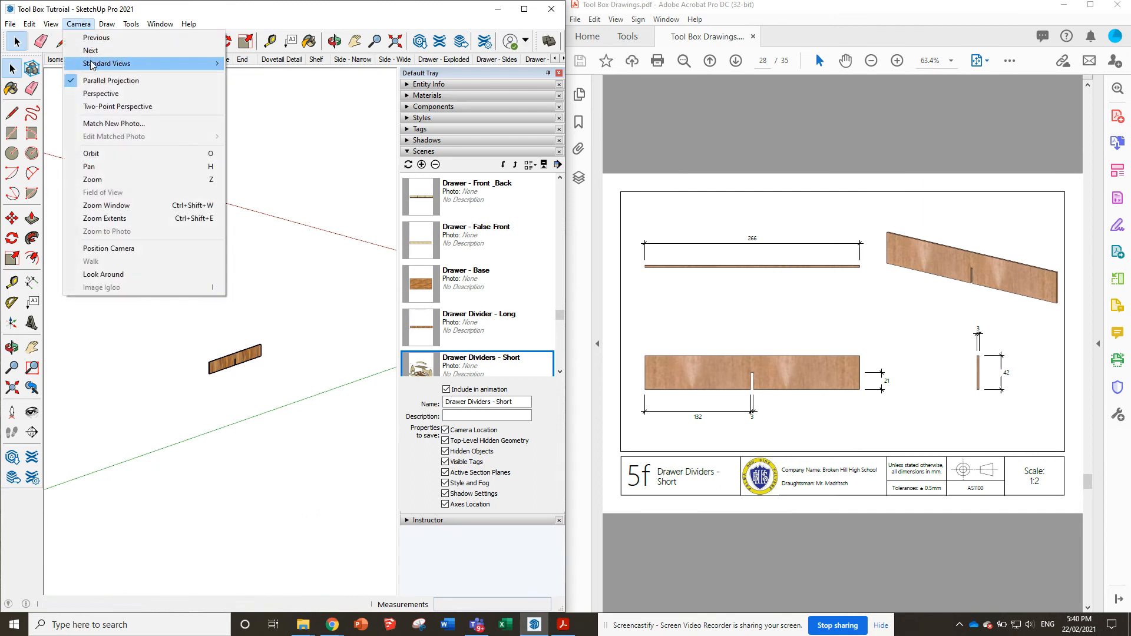
mouse_move(91, 64)
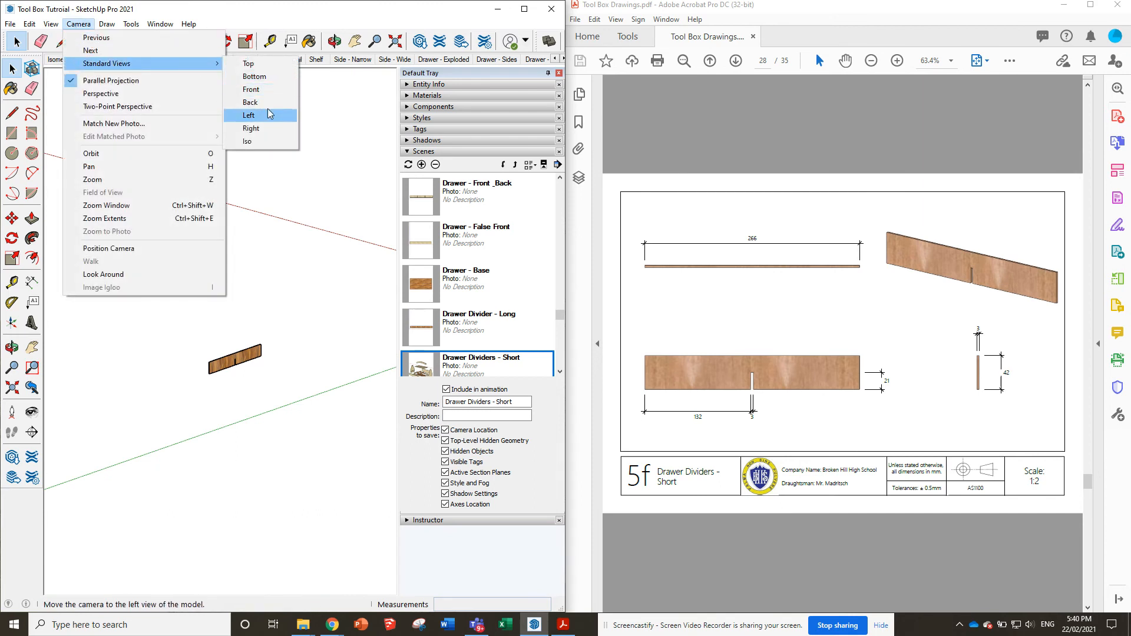
click(264, 129)
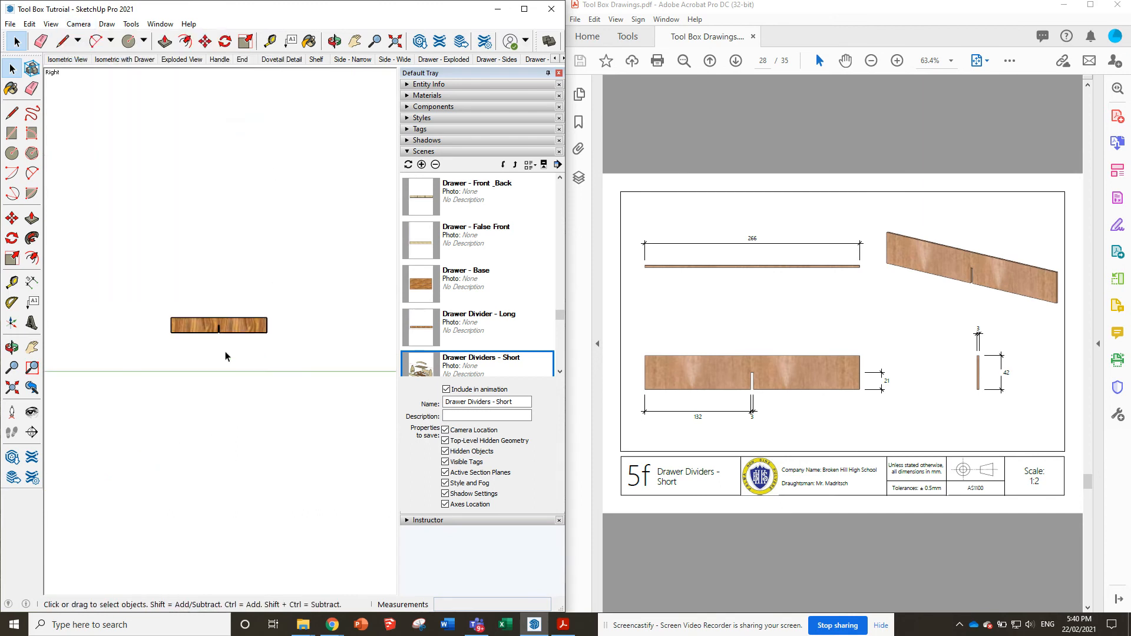
scroll(225, 352, up, 10)
scroll(213, 294, down, 3)
scroll(219, 291, up, 1)
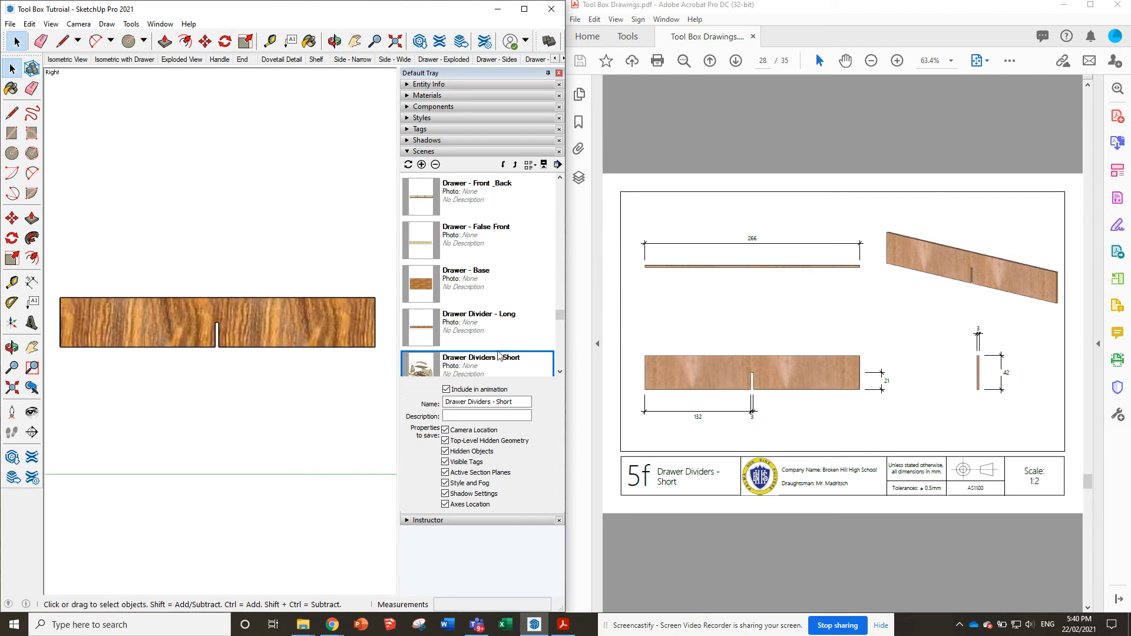
Update the Drawer Dividers - Short scene with all its properties
right_click(480, 370)
click(511, 390)
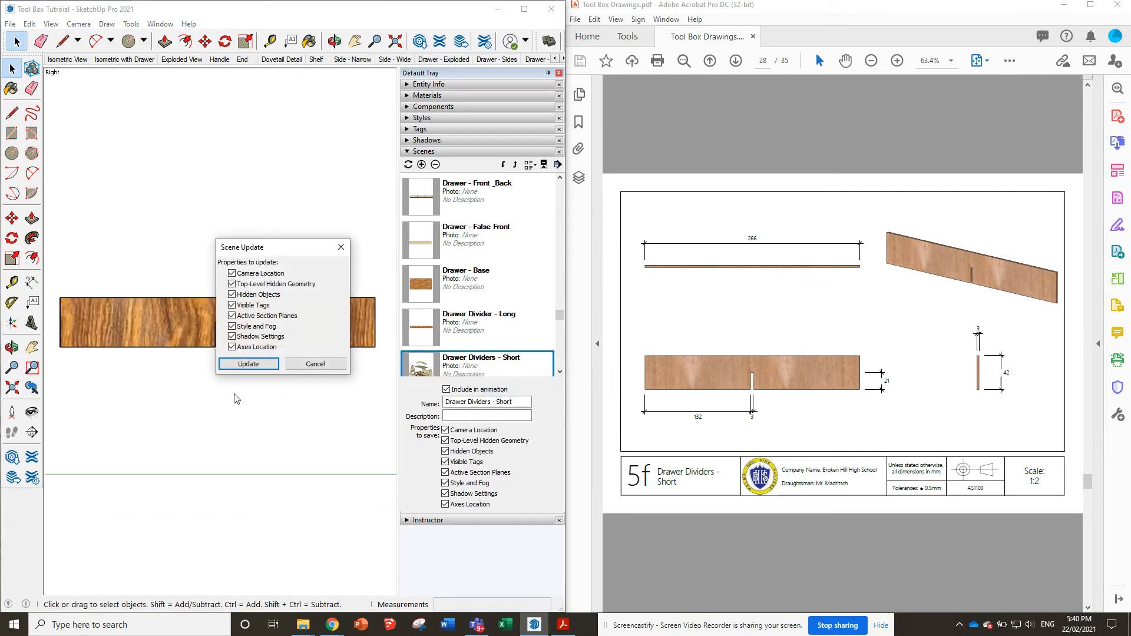
click(250, 364)
Check the remaining PDF pages and the scene list for parts that still need a scene
scroll(849, 292, down, 2)
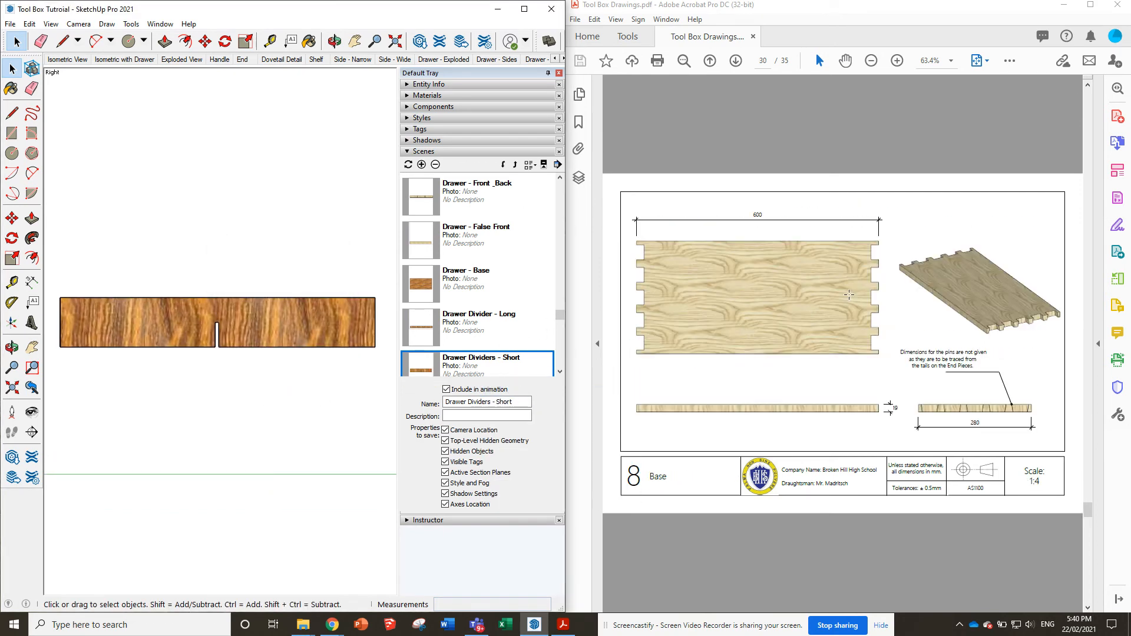
scroll(790, 252, down, 4)
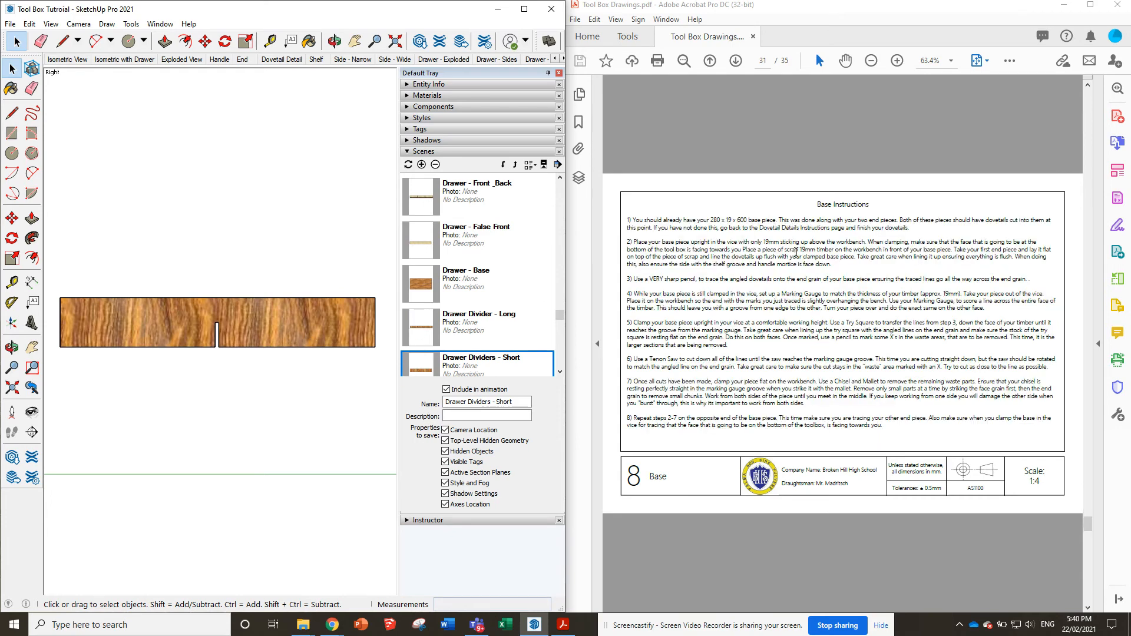
scroll(794, 256, up, 1)
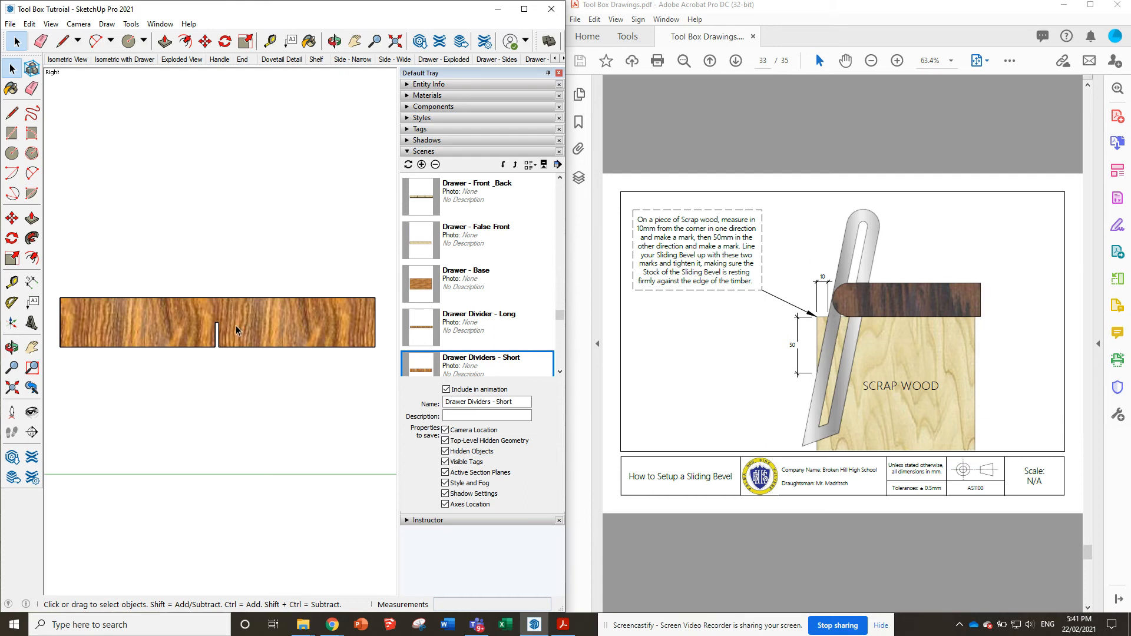
scroll(235, 330, down, 2)
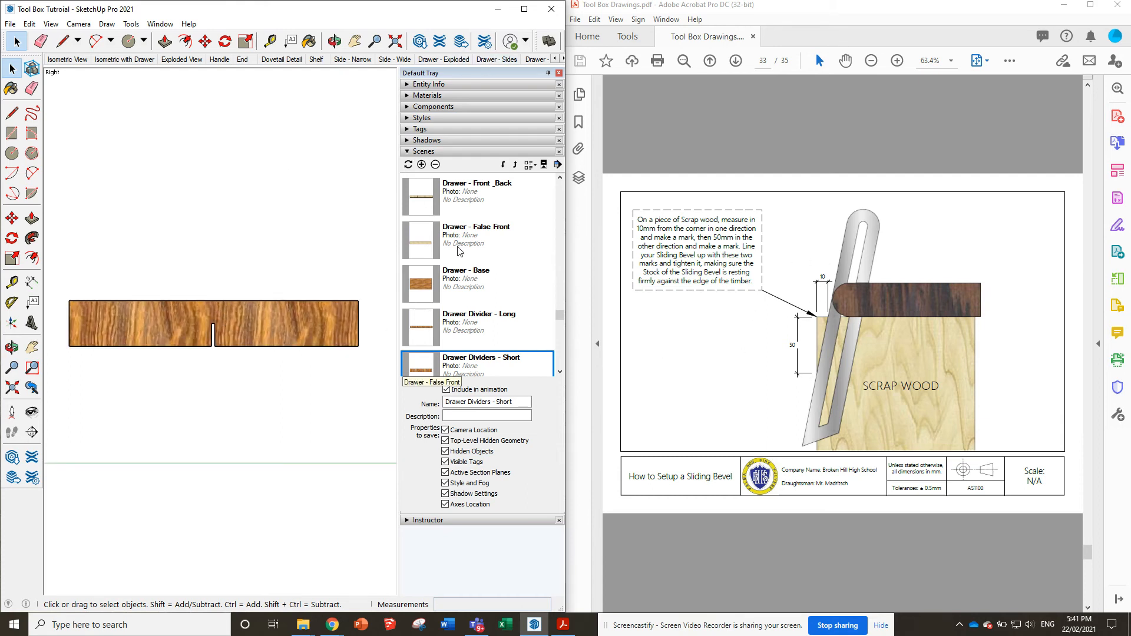
scroll(465, 277, down, 2)
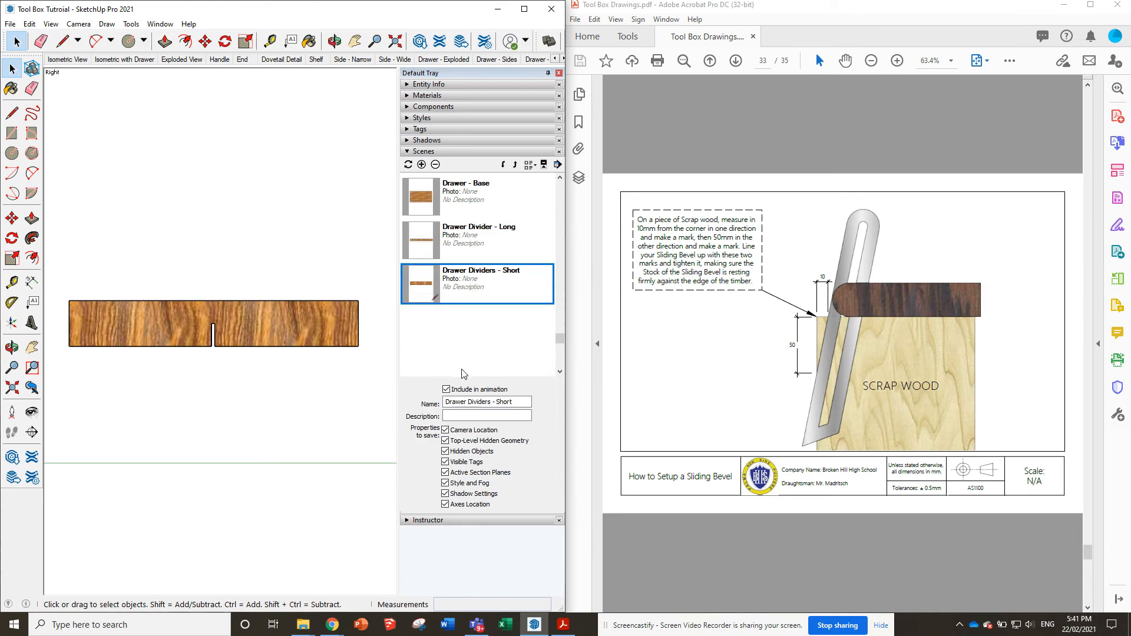
Add a scene from the Exploded View for the PDF's Base drawing and place it after Drawer Dividers - Short
click(181, 59)
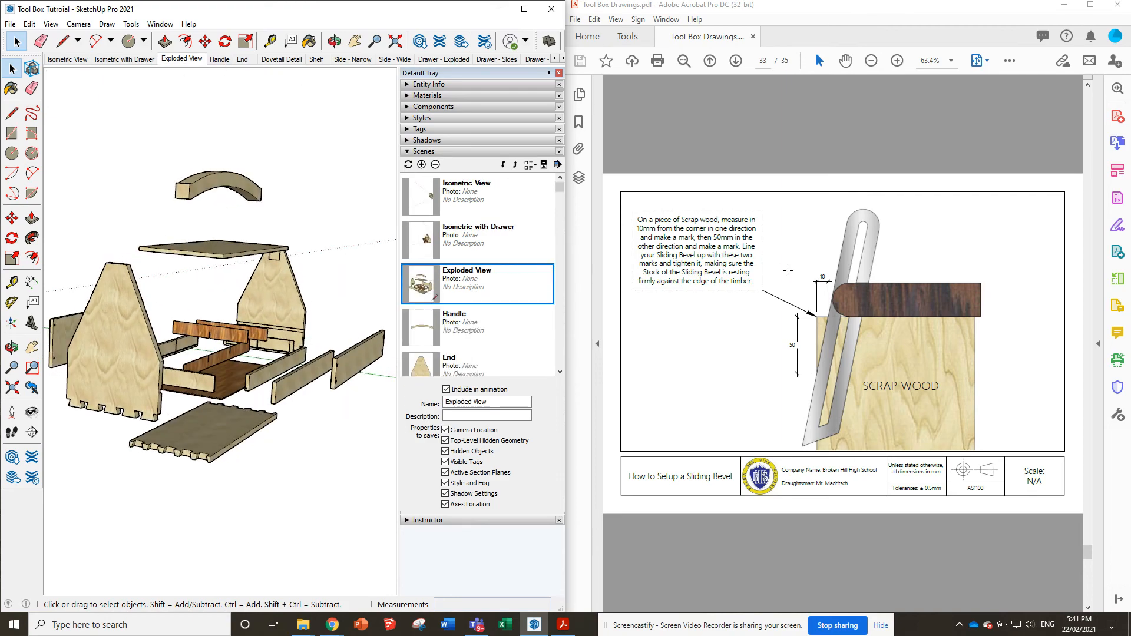
scroll(788, 271, up, 3)
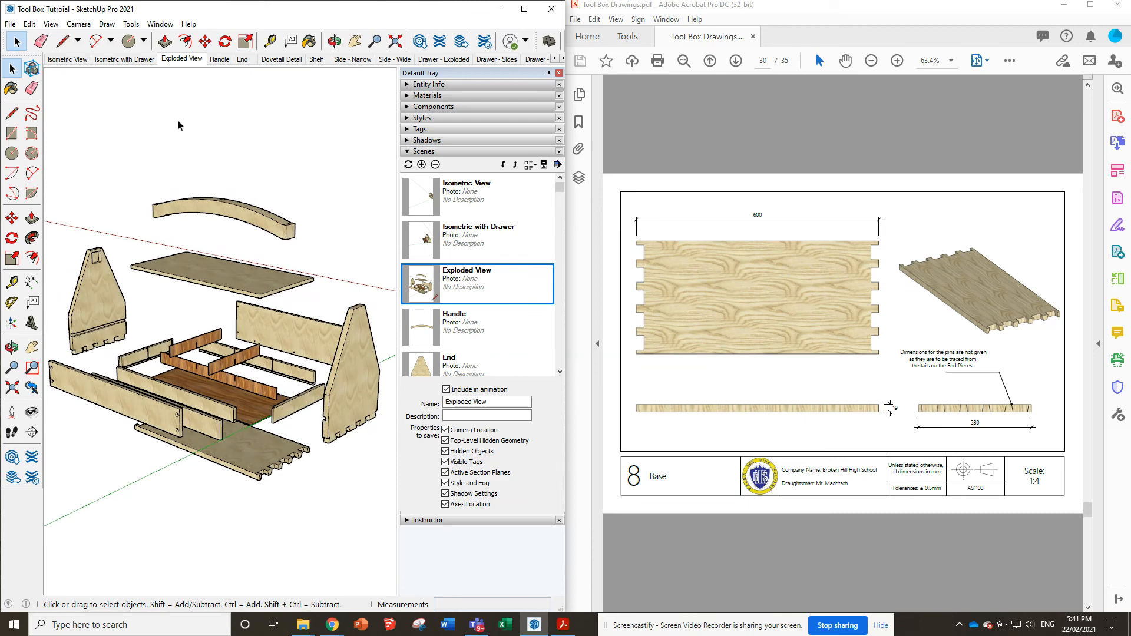
click(422, 165)
click(505, 165)
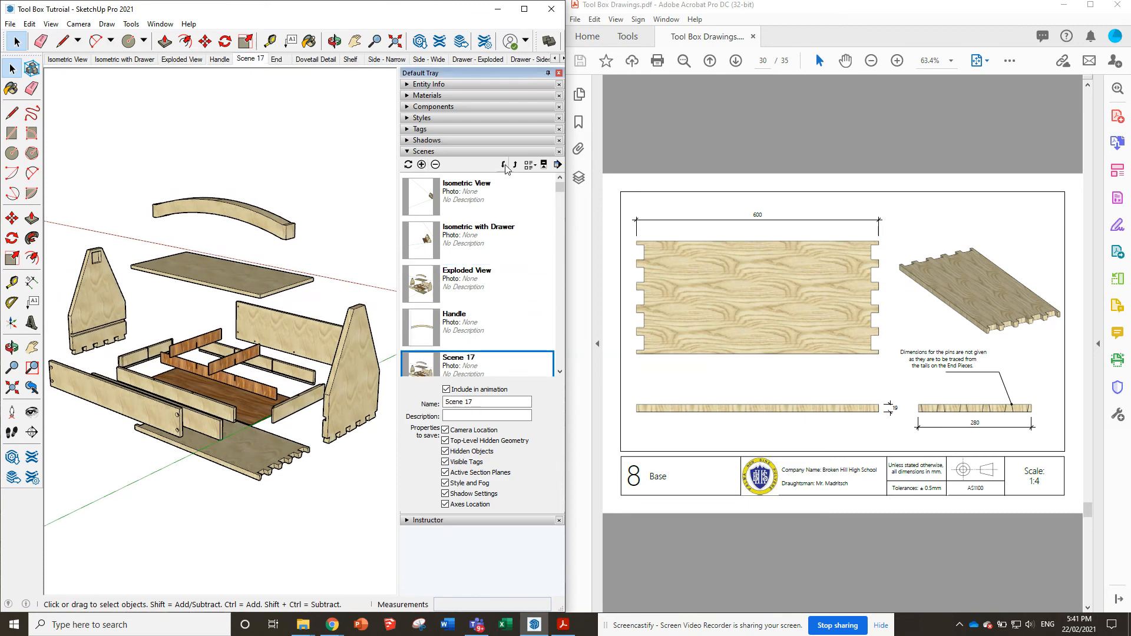
click(504, 166)
click(505, 165)
click(505, 166)
click(505, 165)
click(504, 166)
click(504, 166)
click(504, 165)
click(505, 165)
click(505, 166)
click(504, 165)
click(504, 166)
click(505, 166)
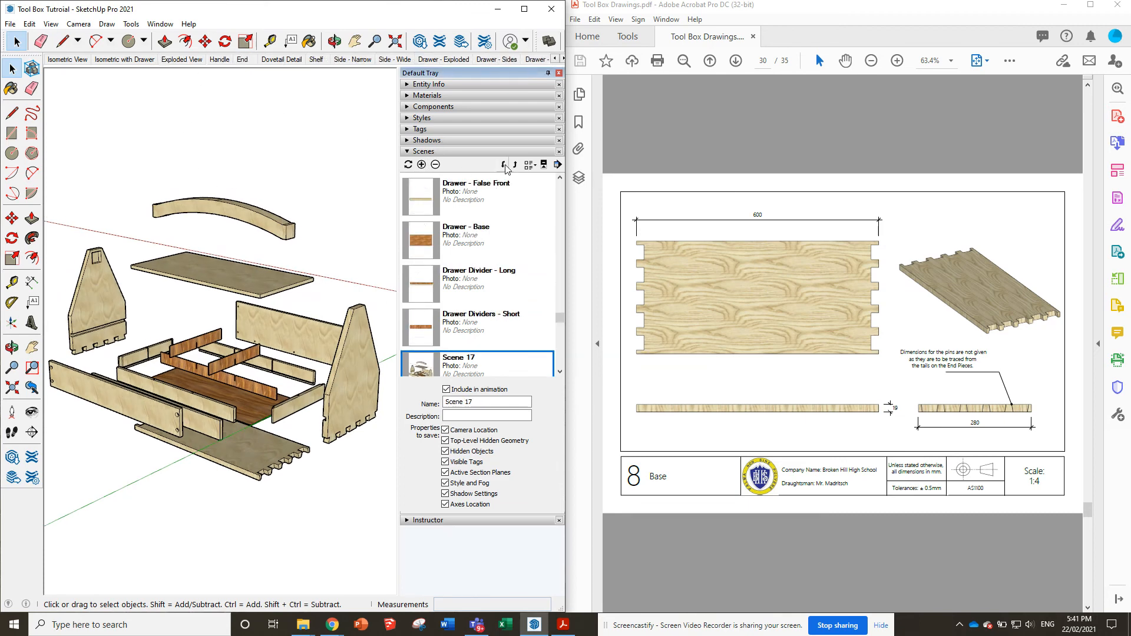
Name the new scene Base
drag(518, 403, 379, 409)
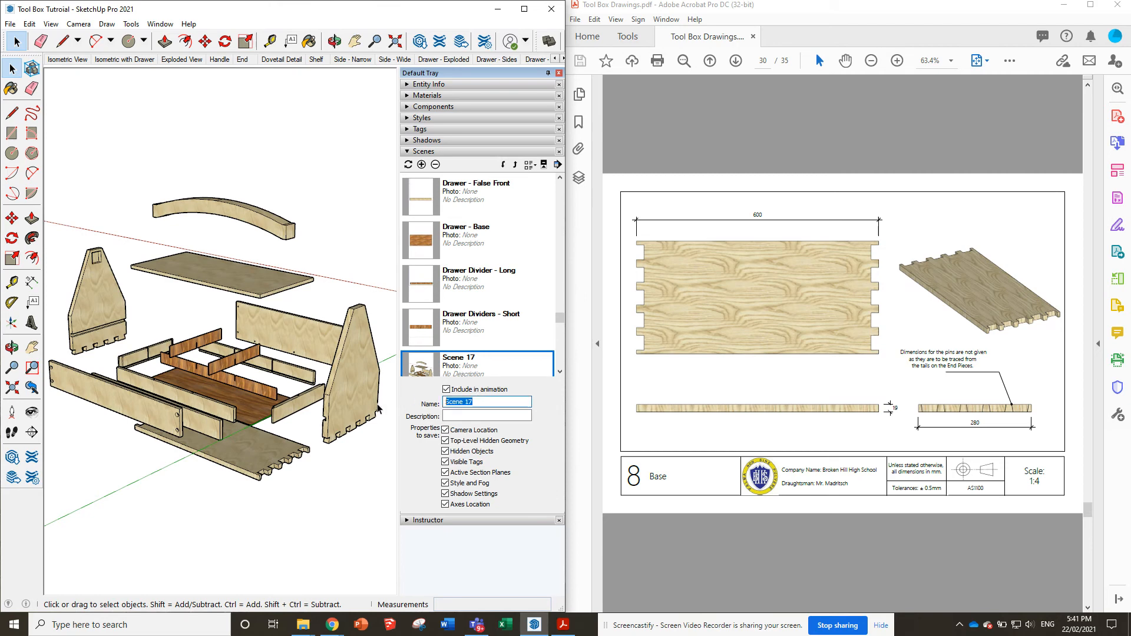
text(Base)
key(Return)
Hide every part of the exploded tool box except the dovetailed base board
drag(340, 543, 93, 174)
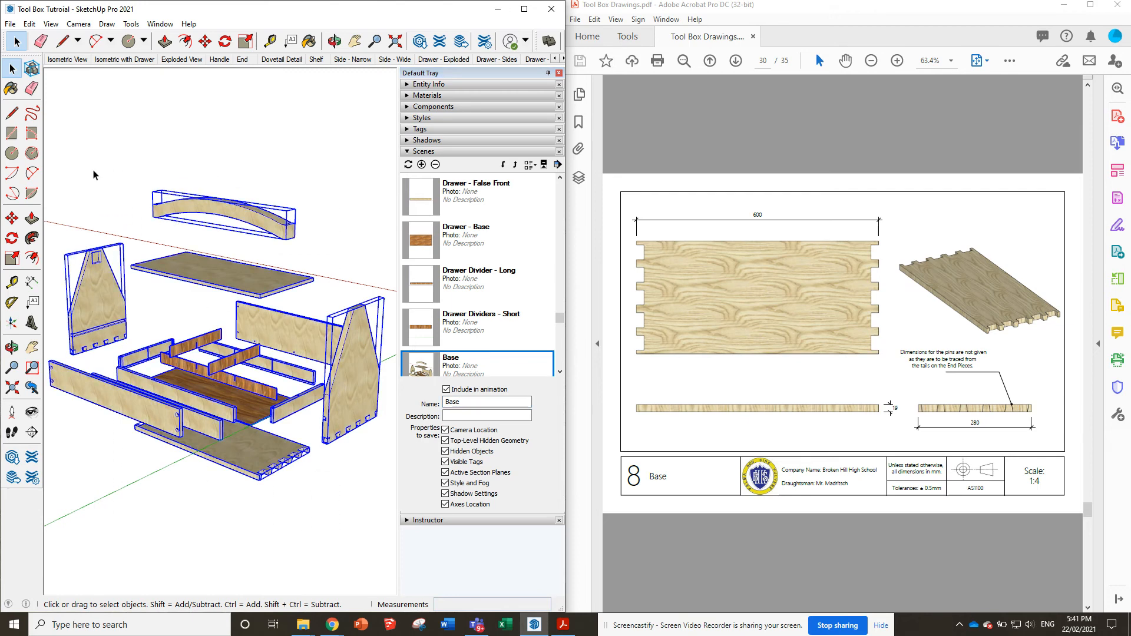
shift+click(266, 449)
right_click(247, 281)
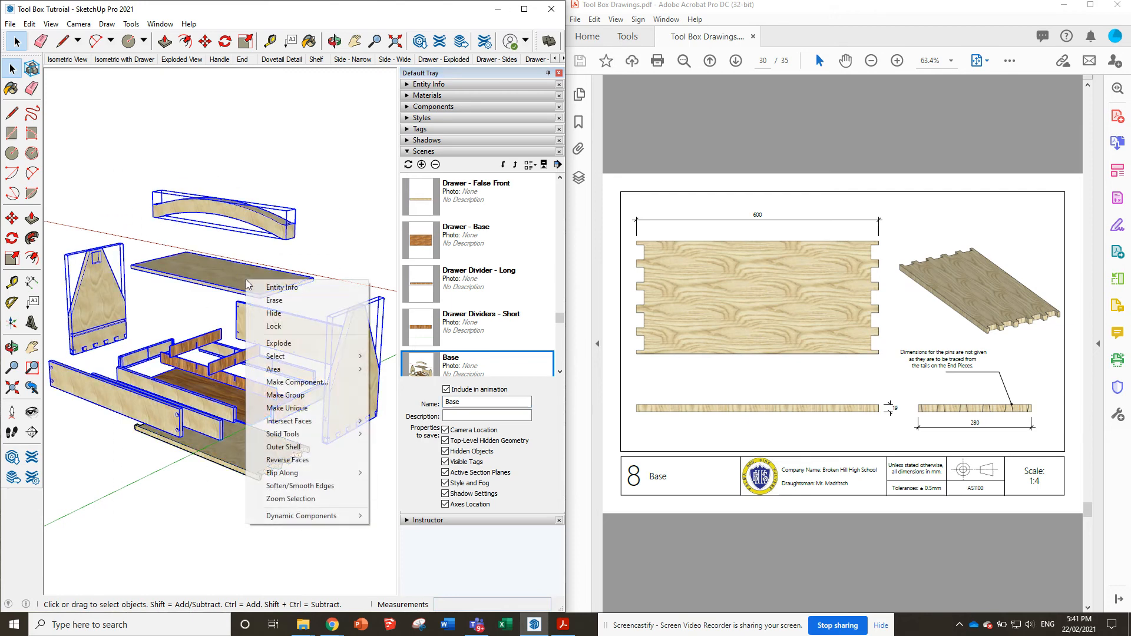
click(287, 316)
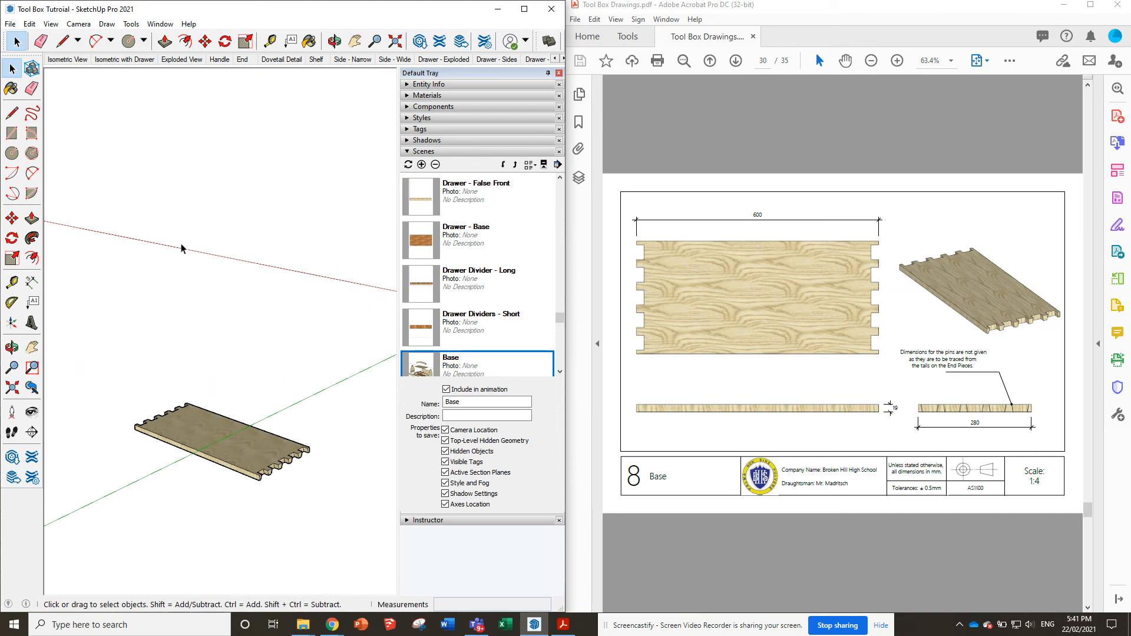
Show the base board from the front in parallel projection and update the Base scene with this view
click(50, 24)
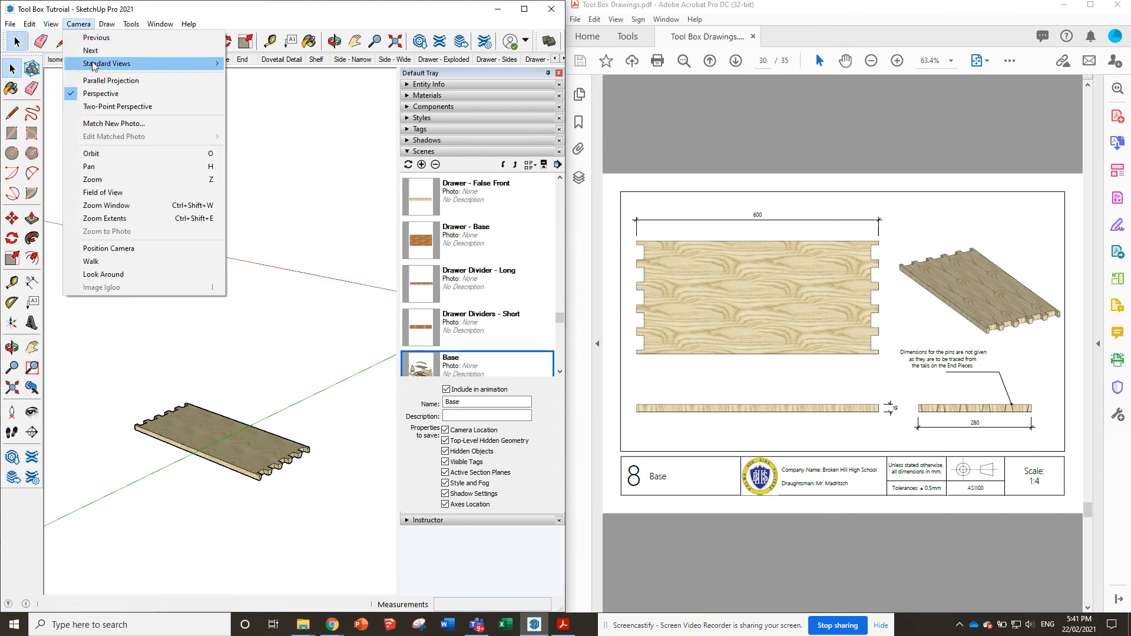
click(103, 80)
click(78, 26)
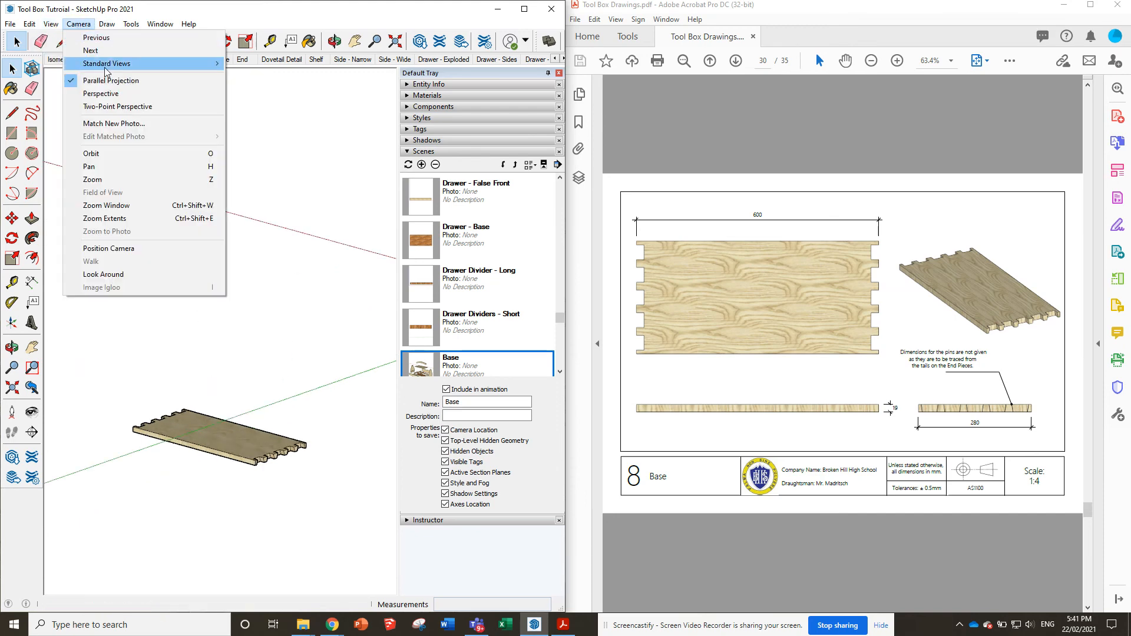
mouse_move(177, 63)
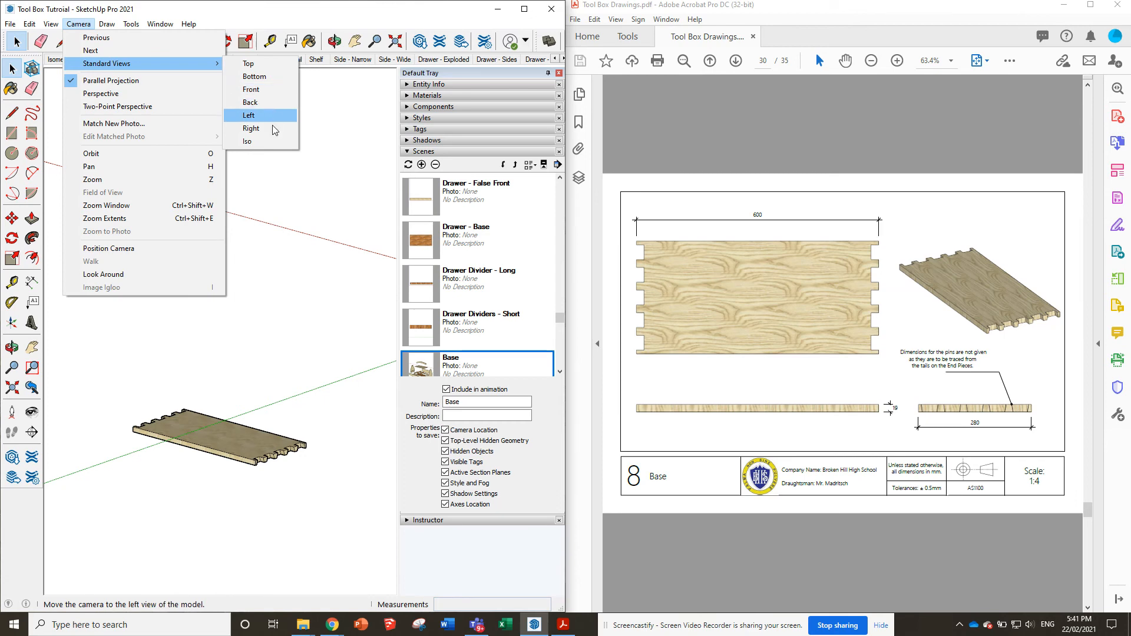
click(252, 90)
scroll(63, 312, up, 1)
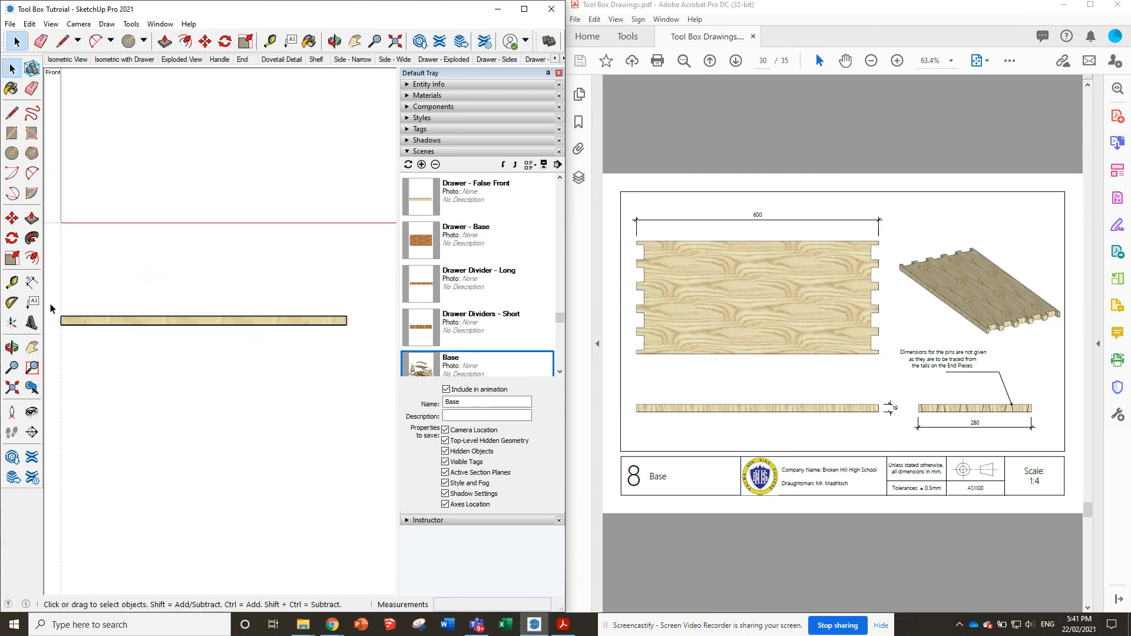
right_click(474, 361)
click(516, 383)
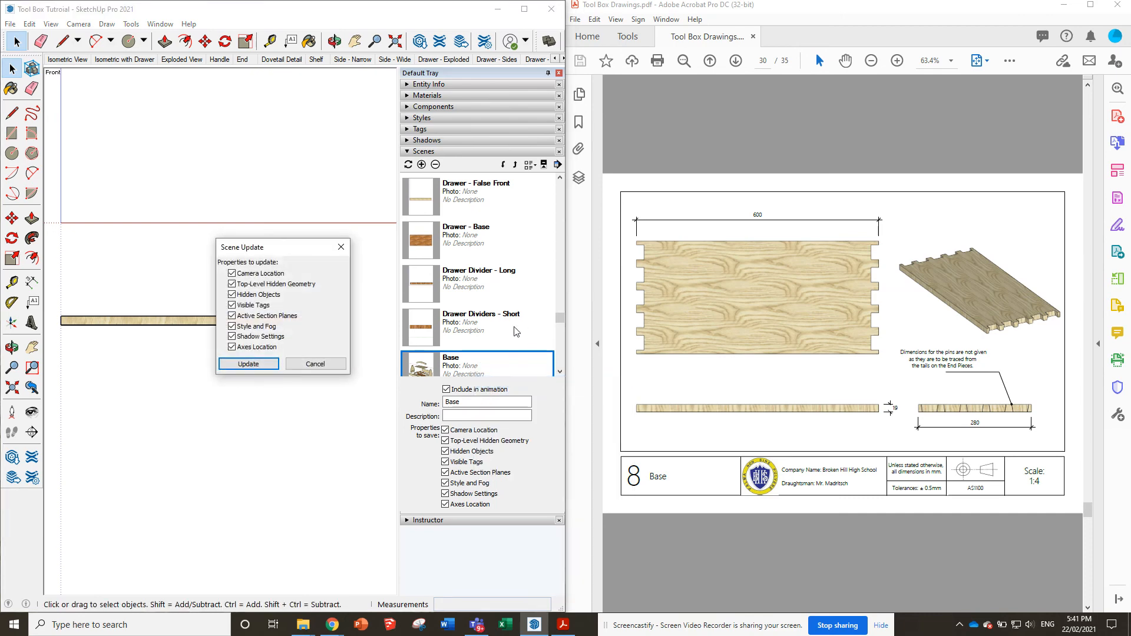
click(248, 364)
Check the remaining PDF drawing pages against the parts that already have scenes
scroll(695, 265, down, 5)
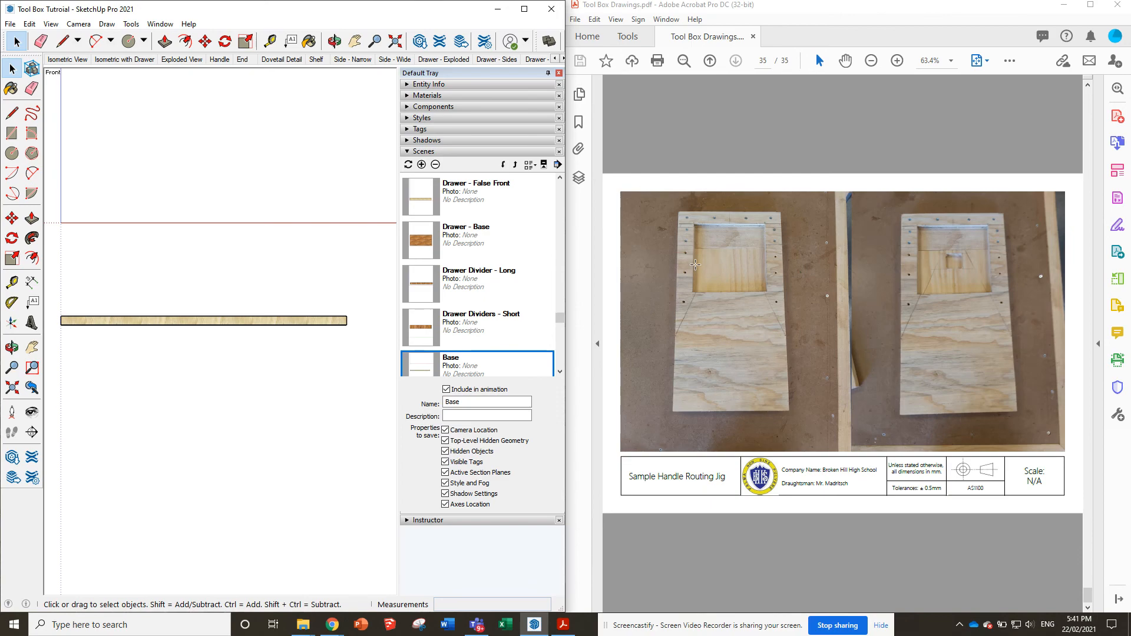
scroll(695, 265, up, 9)
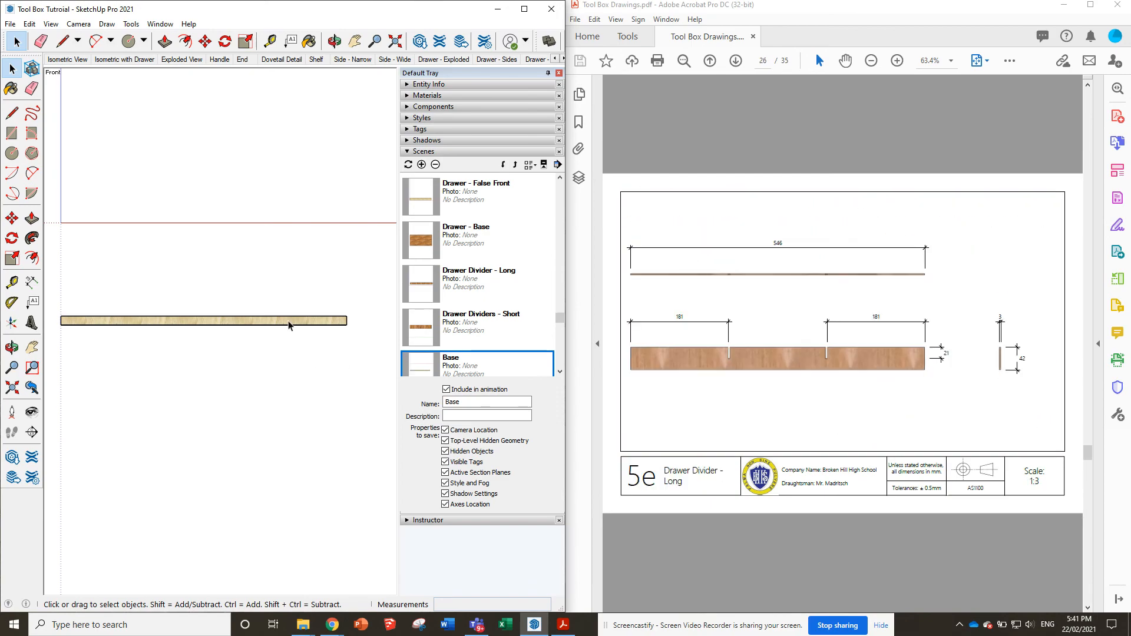
scroll(288, 326, down, 2)
scroll(199, 328, up, 3)
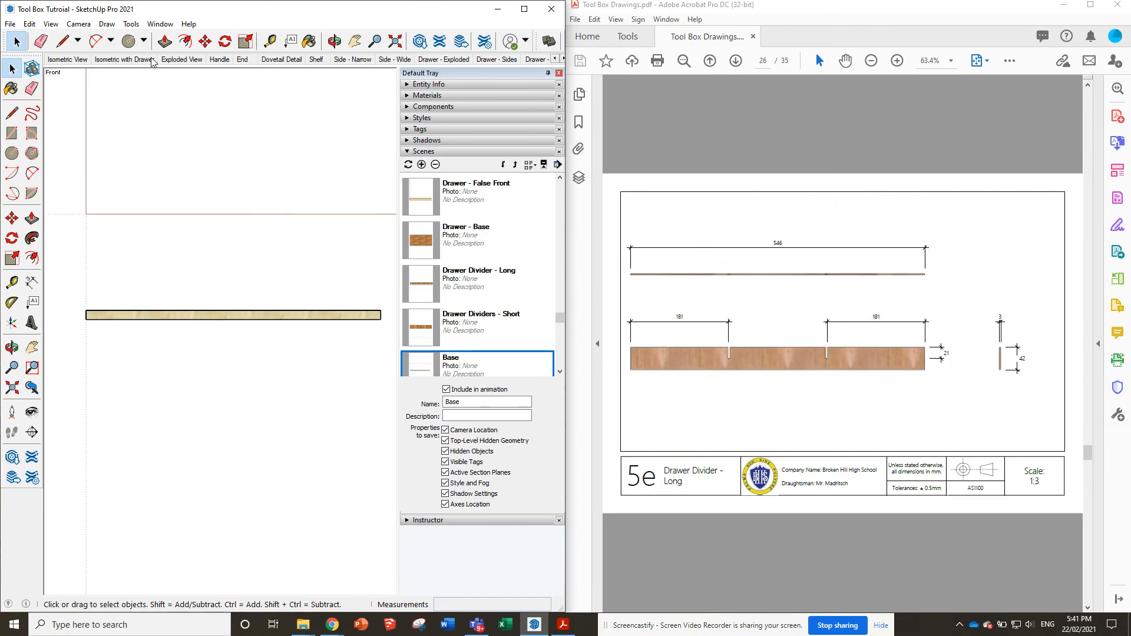
Hide all the exploded drawer parts beside the tool box in the Isometric View scene
click(67, 60)
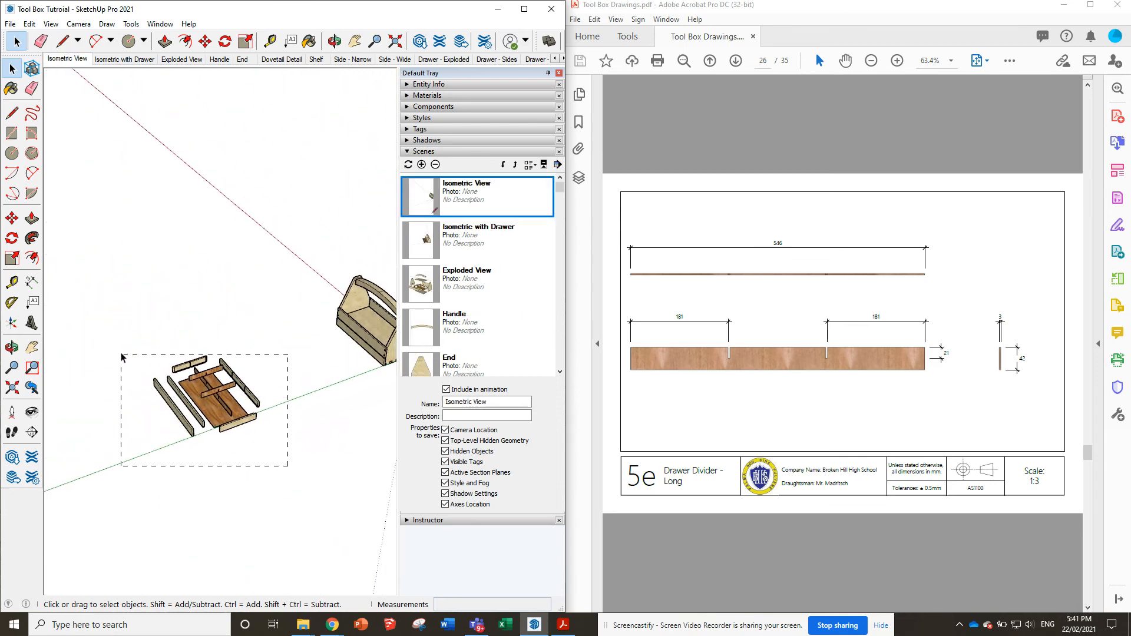
drag(121, 356, 118, 328)
right_click(216, 383)
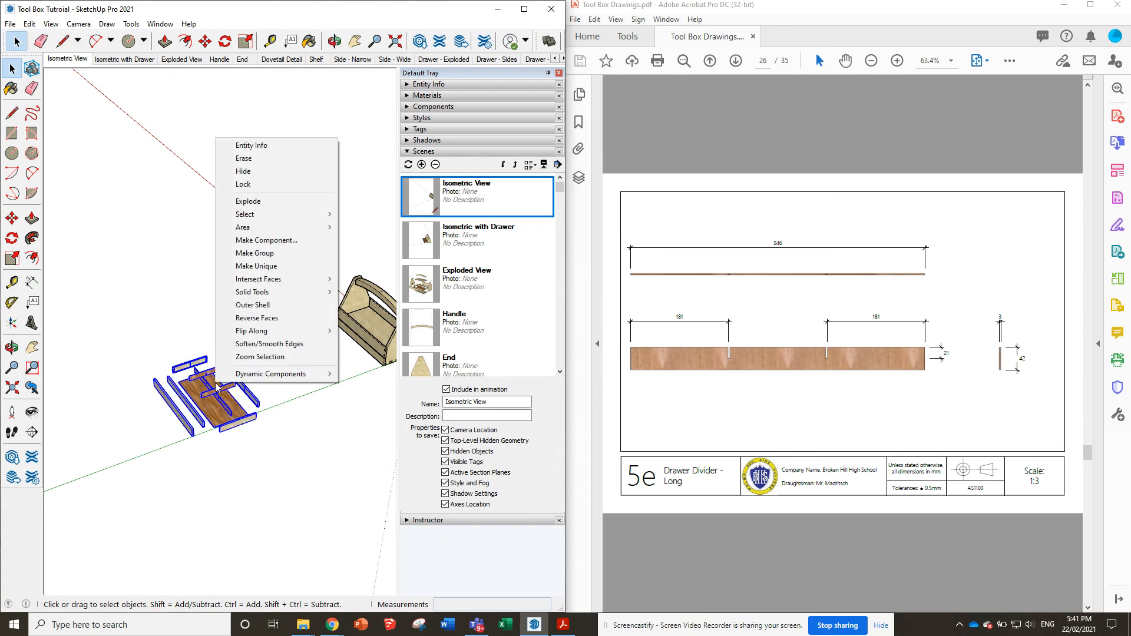
click(253, 173)
Frame the closed tool box in a close three-quarter view and update the Isometric View scene with it
scroll(186, 341, down, 3)
scroll(353, 345, up, 6)
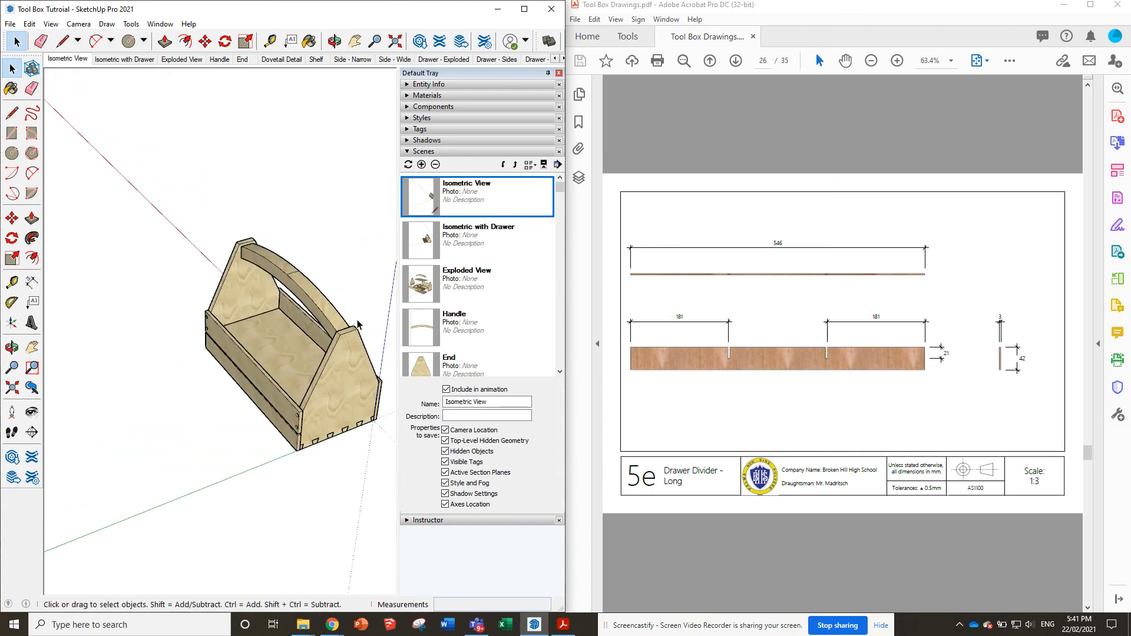
middle_drag(355, 325, 380, 255)
scroll(123, 348, down, 2)
scroll(123, 348, down, 2)
scroll(283, 316, up, 3)
mouse_move(283, 316)
middle_down()
mouse_move(331, 293)
mouse_move(328, 306)
middle_up()
scroll(189, 340, up, 1)
middle_drag(226, 319, 337, 310)
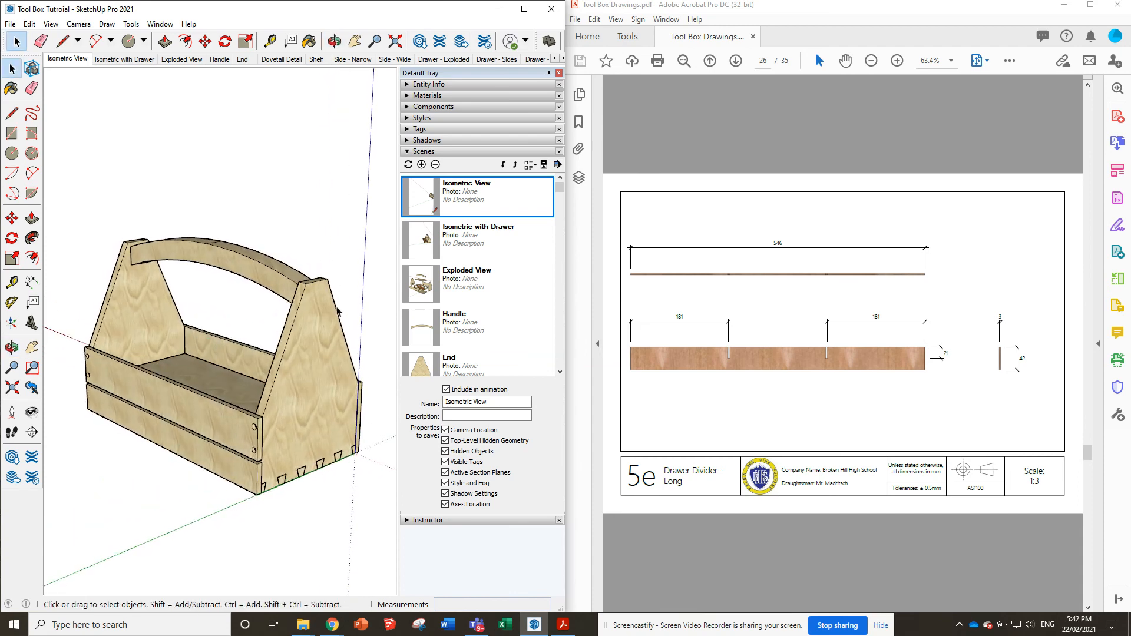
right_click(64, 64)
click(97, 110)
Hide all the exploded drawer parts beside the tool box in the Isometric with Drawer scene
click(119, 62)
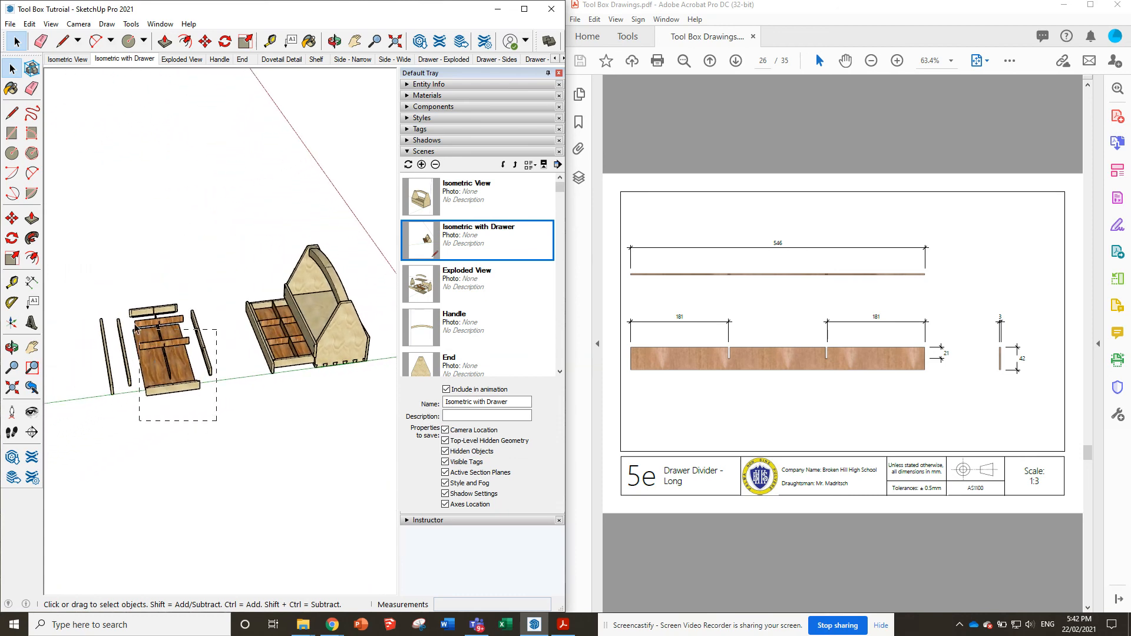
drag(74, 270, 75, 270)
right_click(173, 332)
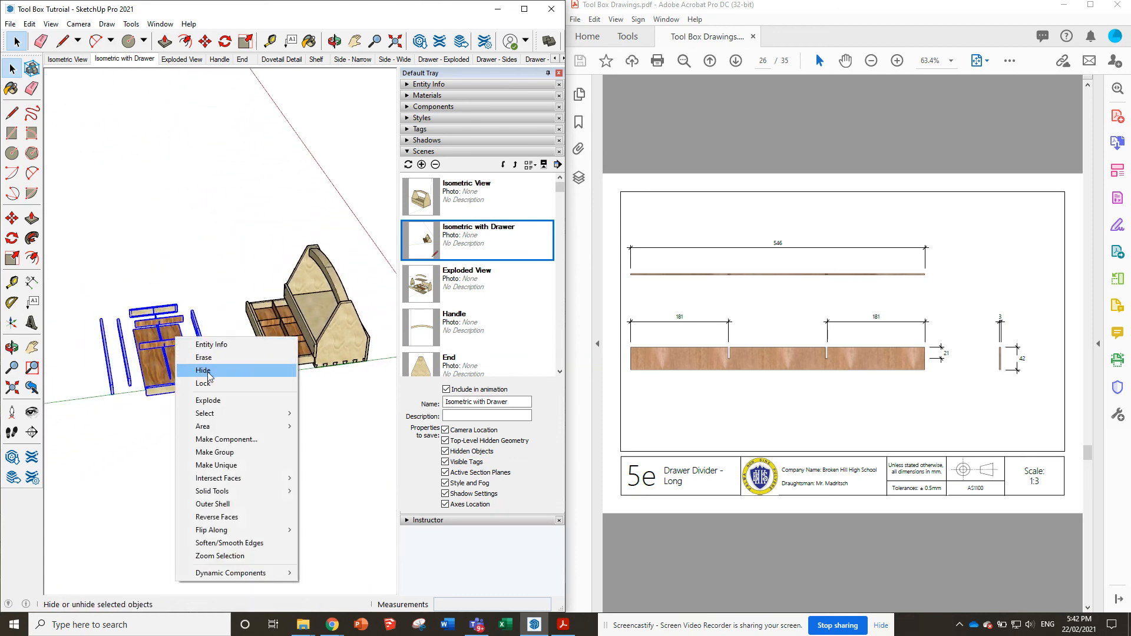
click(211, 372)
Frame the tool box with its open drawer in a close three-quarter view and update the Isometric with Drawer scene
scroll(355, 318, up, 3)
middle_drag(299, 278, 383, 228)
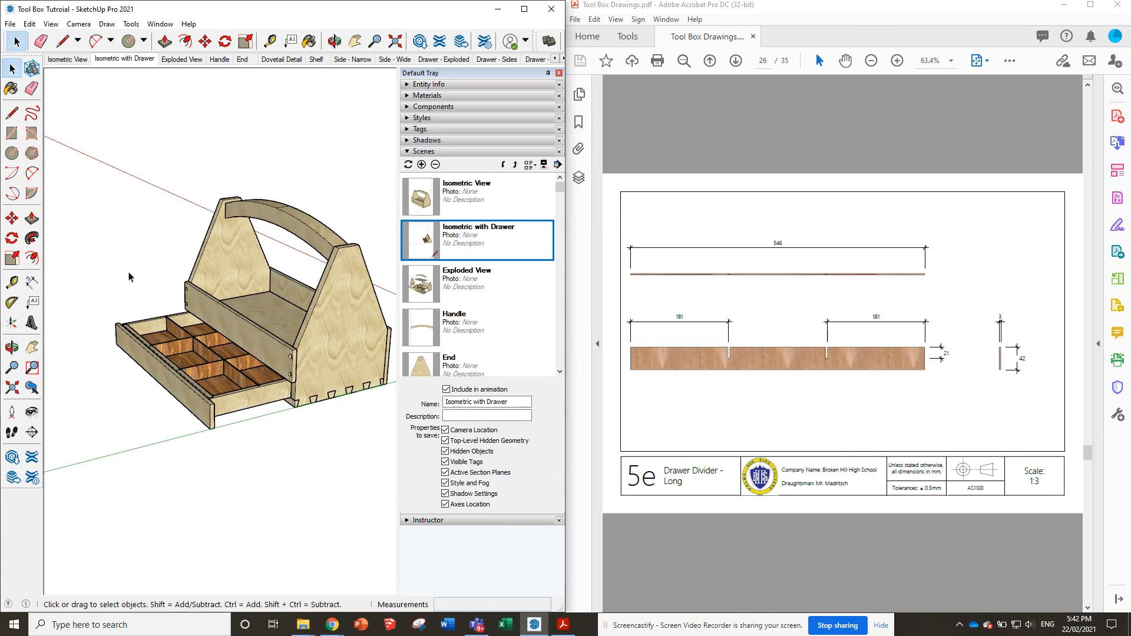
middle_drag(128, 273, 237, 287)
scroll(297, 236, up, 2)
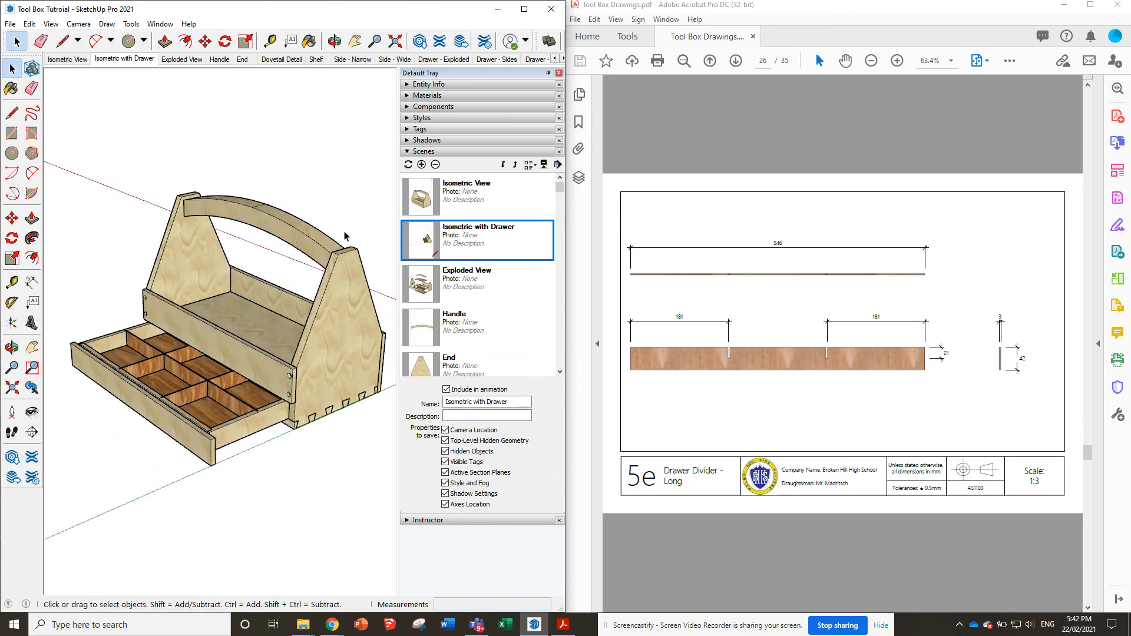
right_click(118, 67)
click(162, 108)
Review the Exploded View, Handle and End scenes for correct visibility and camera views
click(184, 62)
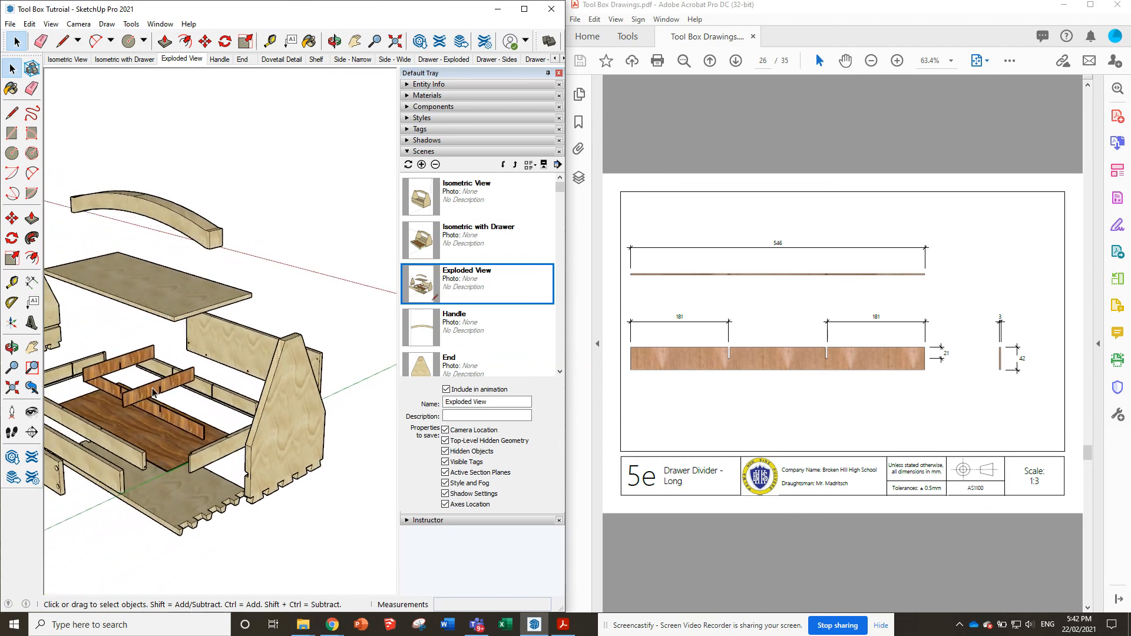
click(220, 60)
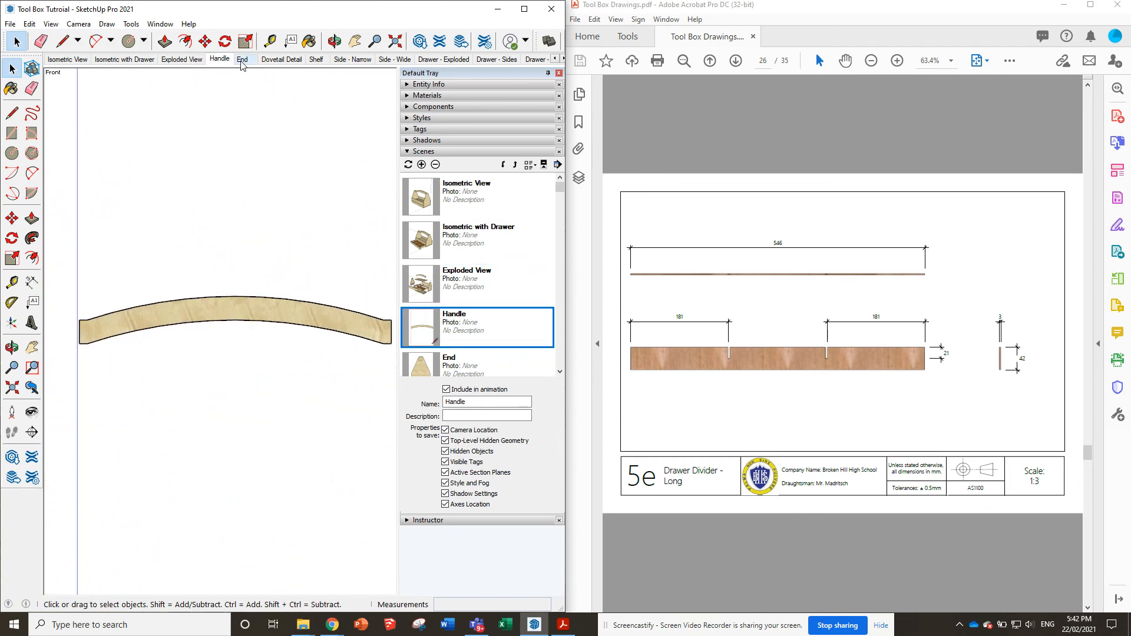
click(242, 59)
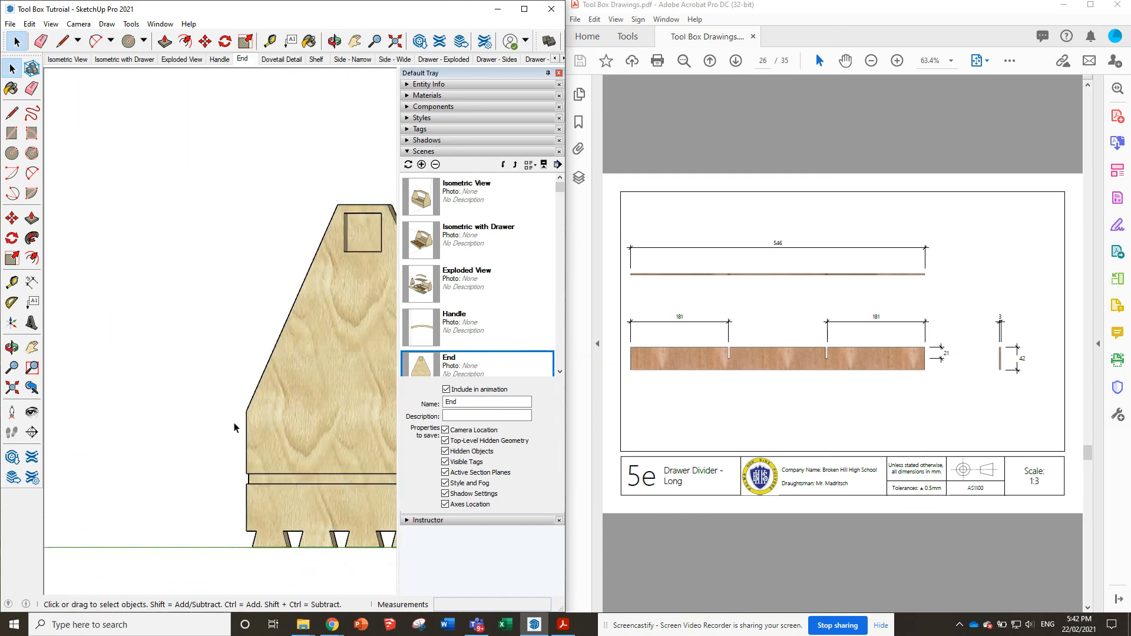
Update the Dovetail Detail scene with a left view showing the whole end piece
click(281, 60)
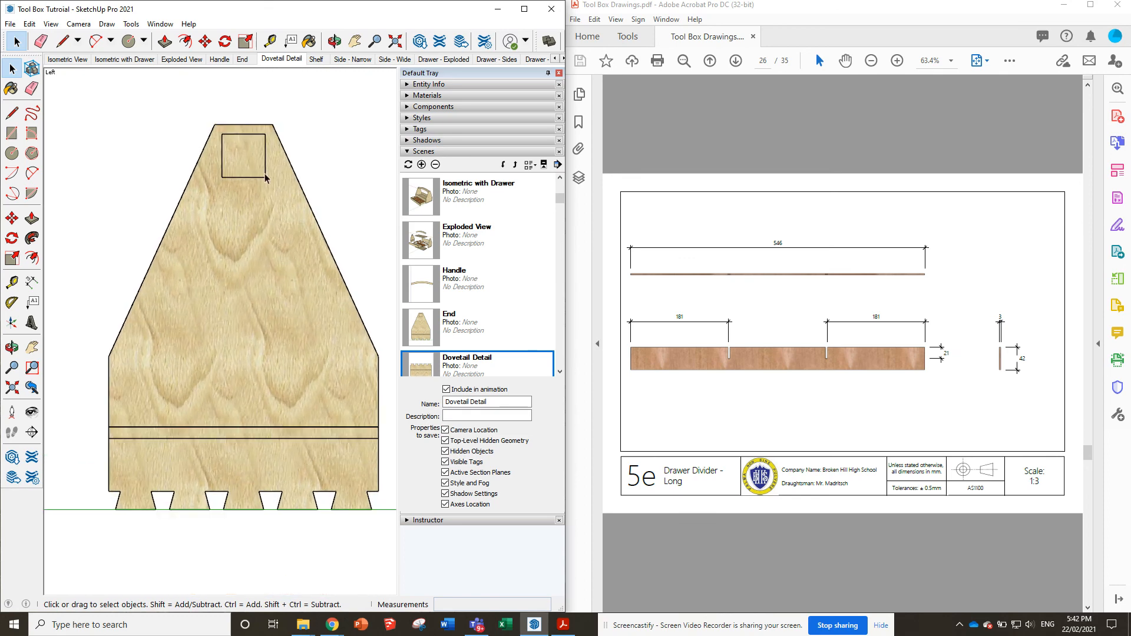
right_click(280, 59)
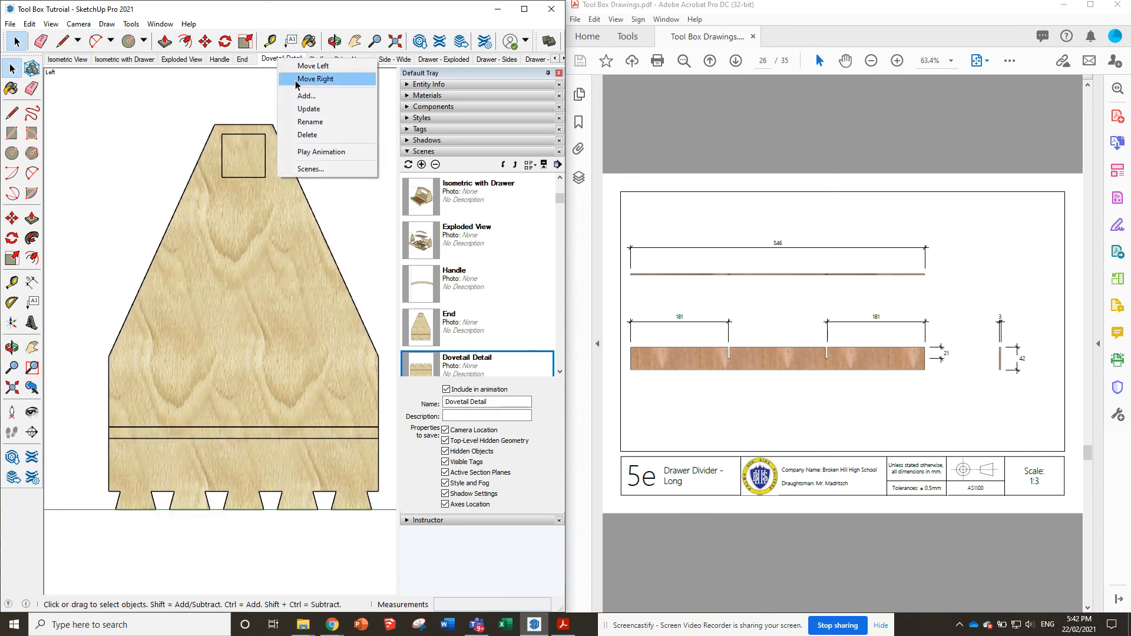
click(321, 109)
Review the Shelf, Side - Narrow and Side - Wide scenes, inspecting the wide side board from several angles
click(316, 59)
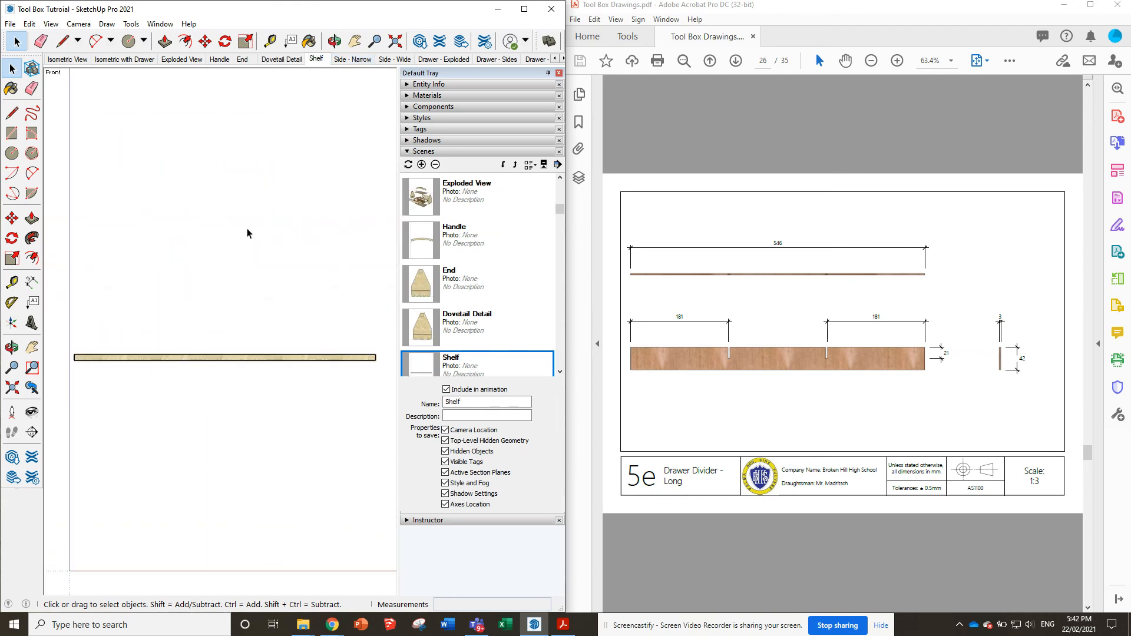
click(348, 62)
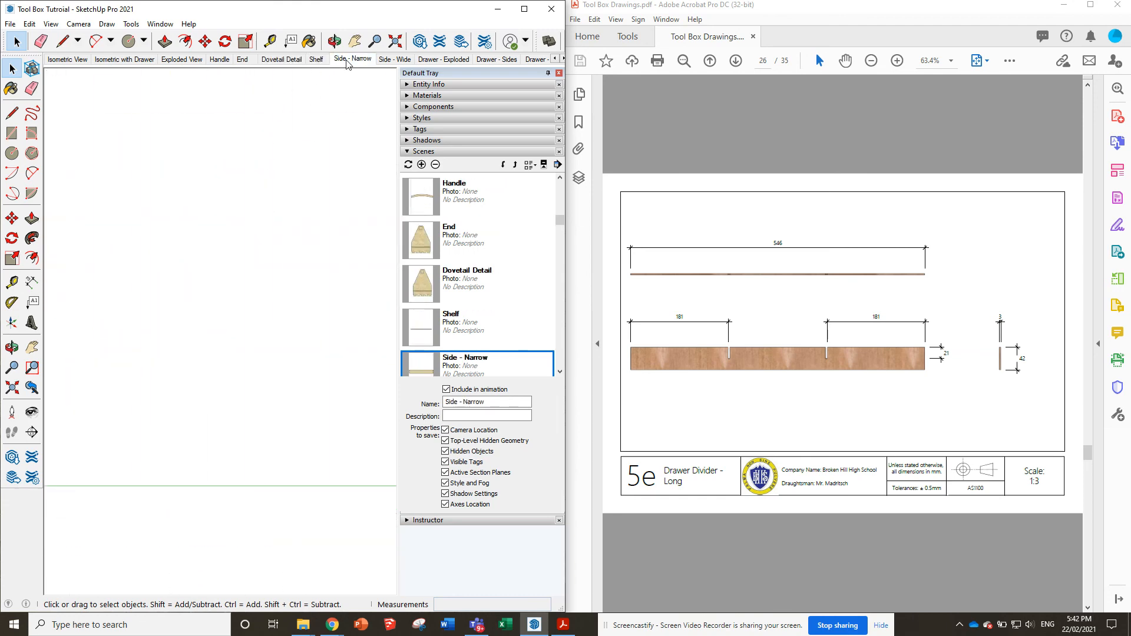
click(389, 60)
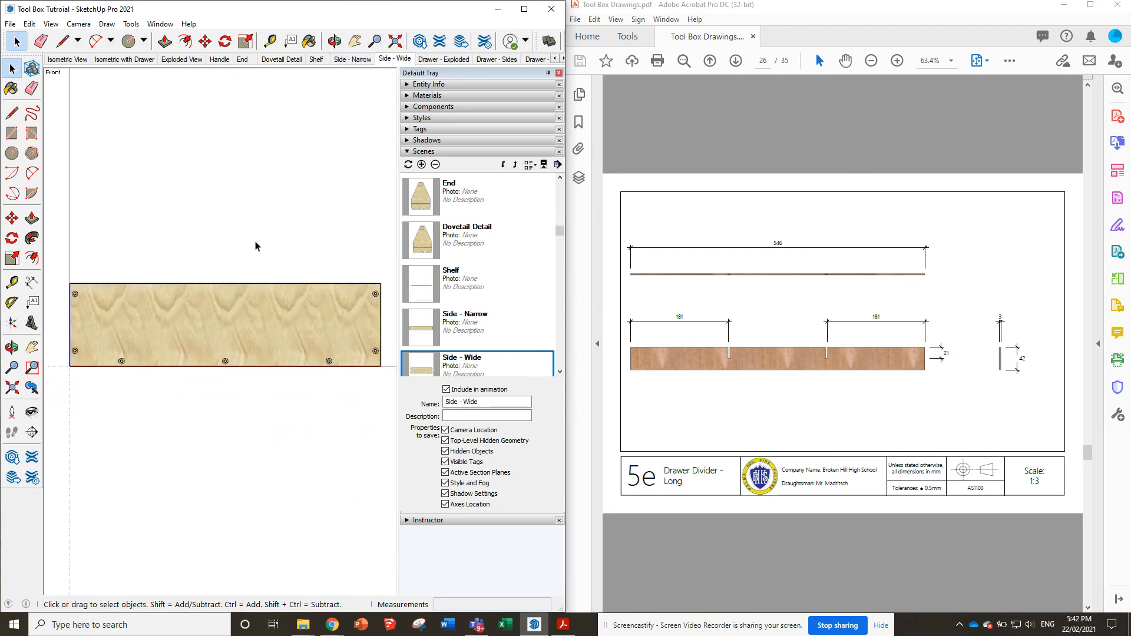
scroll(274, 276, down, 8)
middle_drag(300, 273, 222, 335)
scroll(286, 289, up, 8)
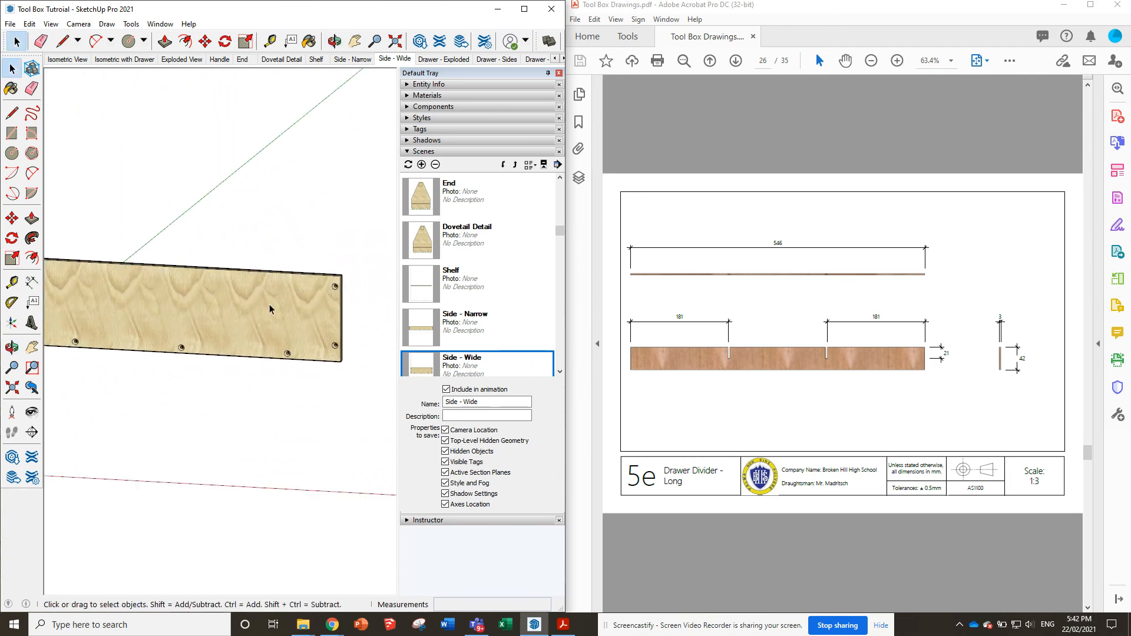
middle_drag(183, 299, 274, 300)
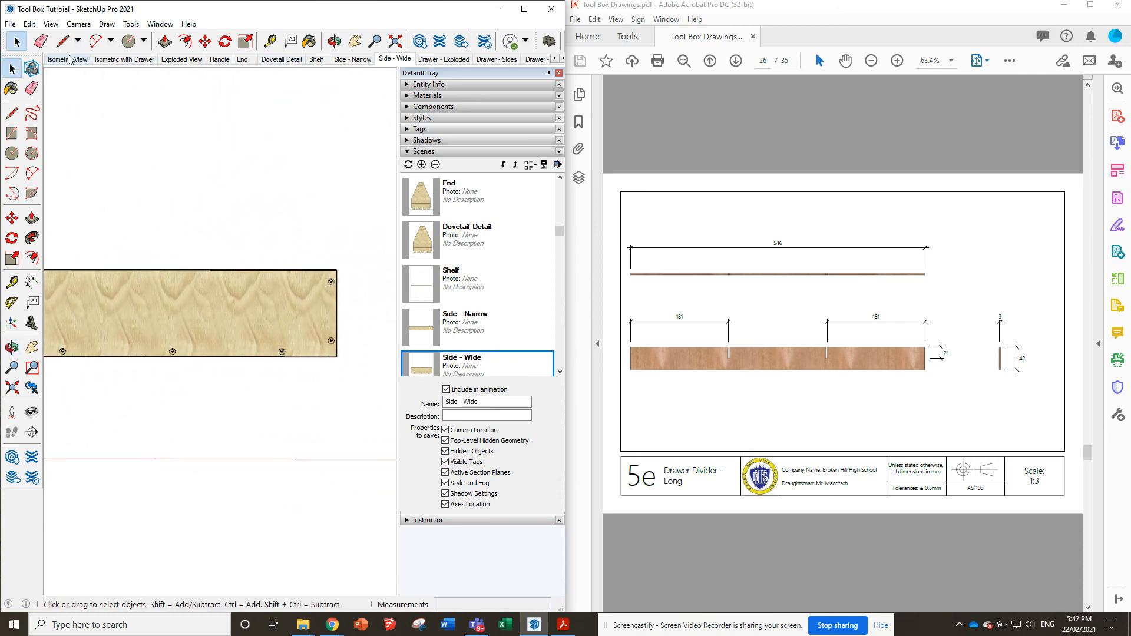
Return to the Isometric View scene and save the model
click(69, 59)
click(10, 24)
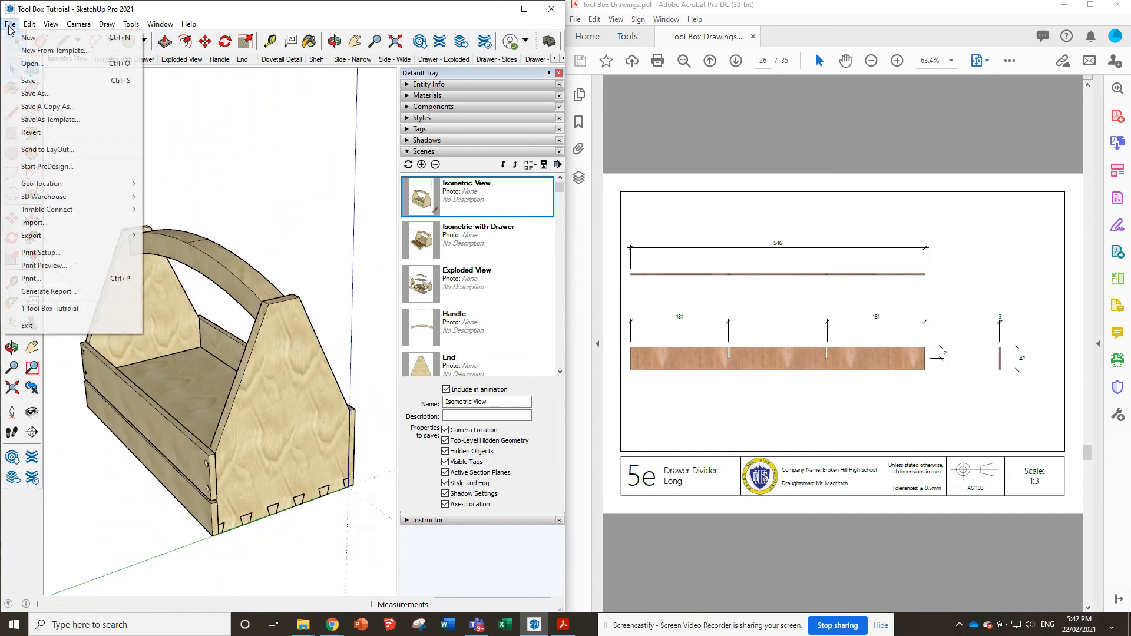
click(59, 87)
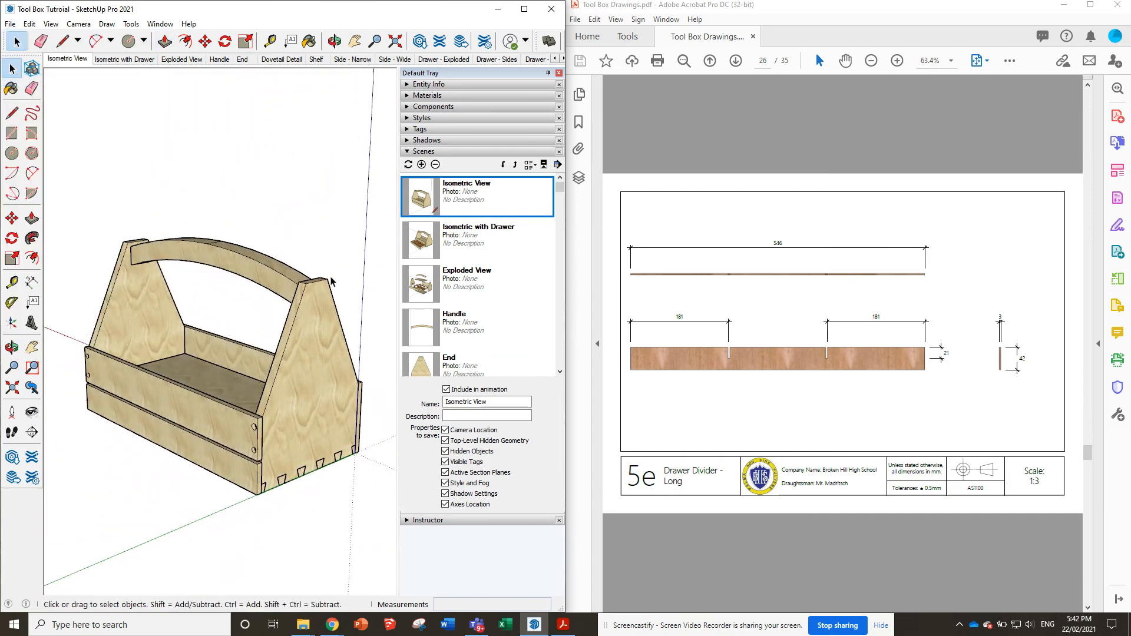
Look back through the PDF drawings from the title page to the Handle drawing
scroll(823, 223, up, 10)
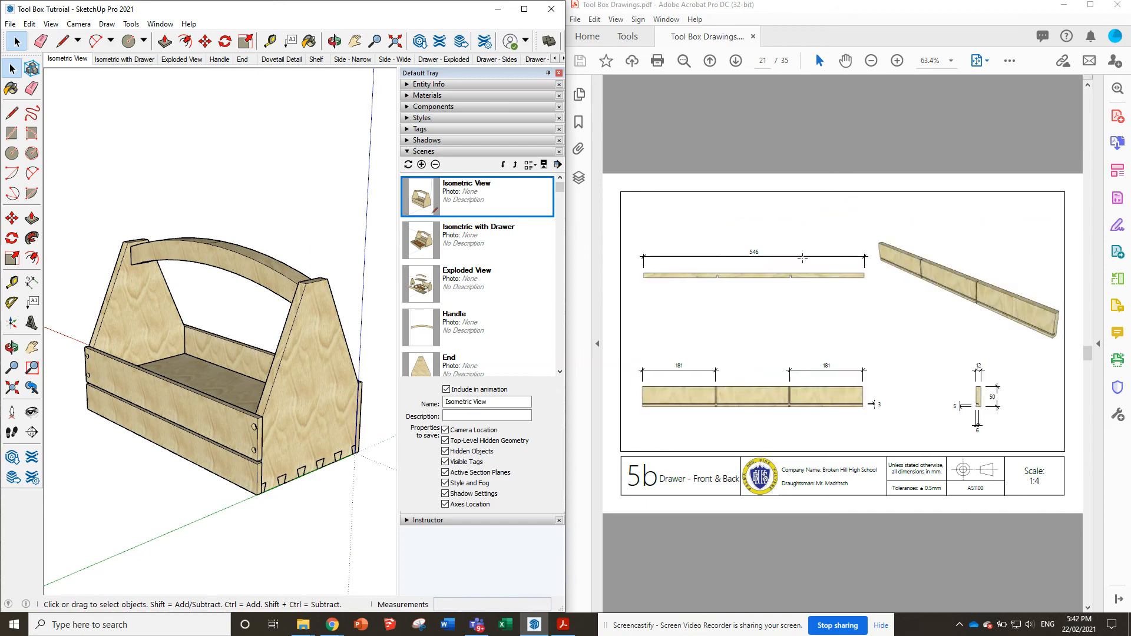
scroll(775, 471, up, 15)
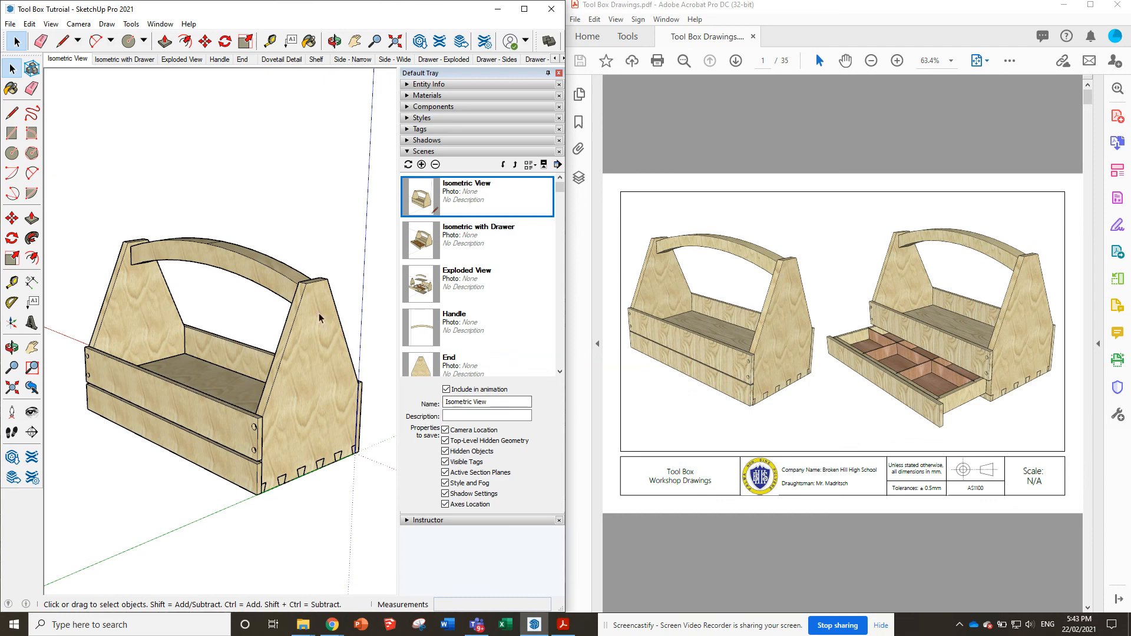
scroll(796, 349, down, 4)
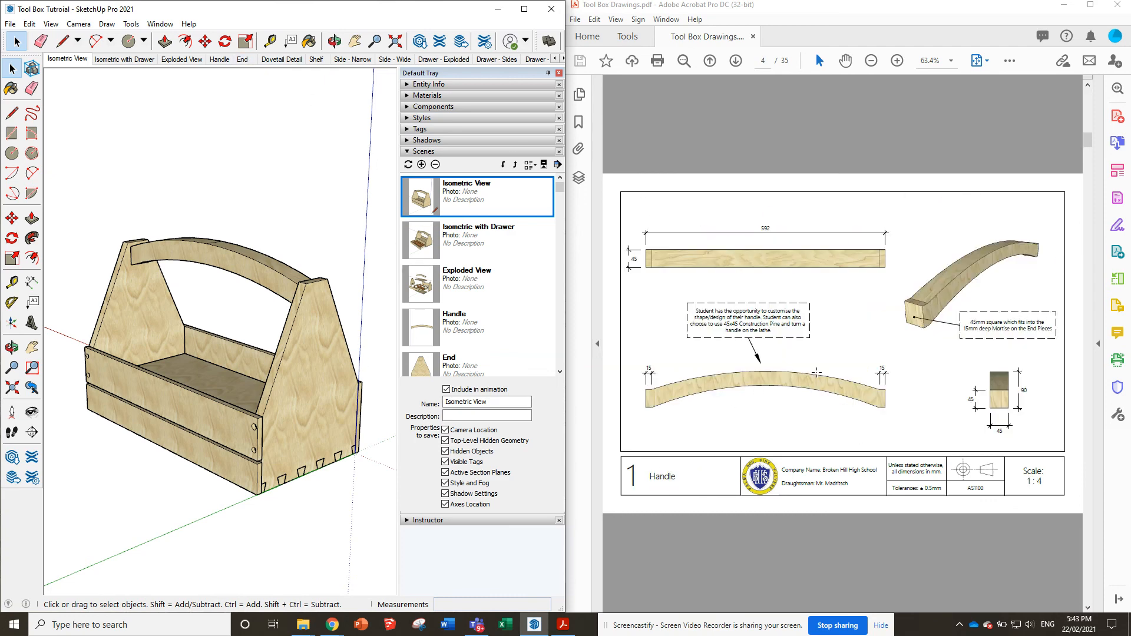